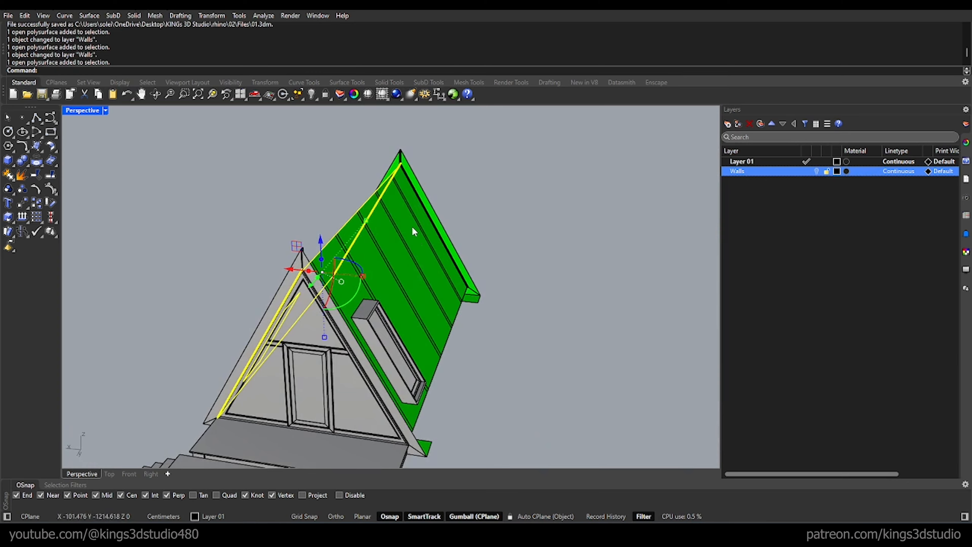
Step: Move the selected sloping side wall surfaces of the A-frame cabin to the Walls layer
{"action": "left_click", "coordinate": [412, 227]}
{"action": "right_click", "coordinate": [739, 171]}
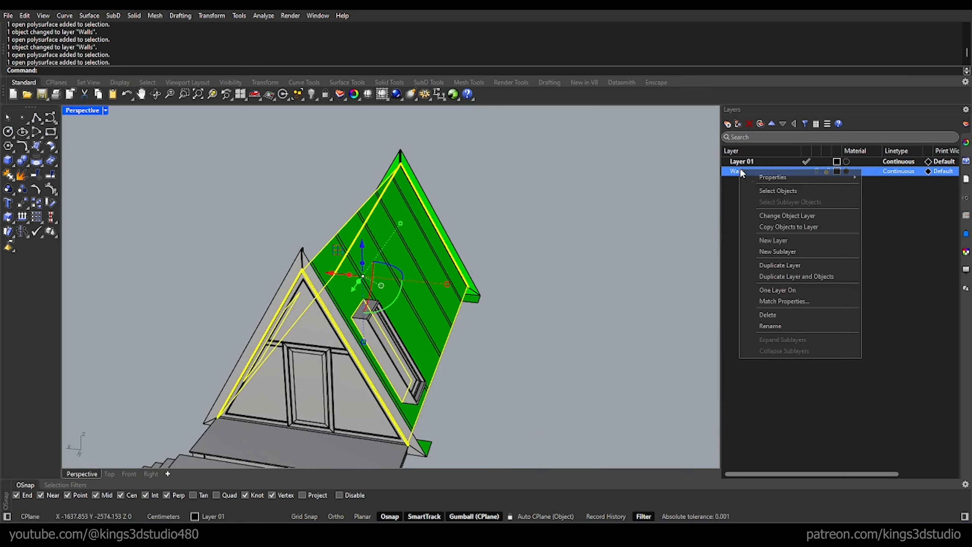
{"action": "left_click", "coordinate": [793, 217]}
{"action": "right_click_drag", "start_coordinate": [386, 274], "coordinate": [363, 249]}
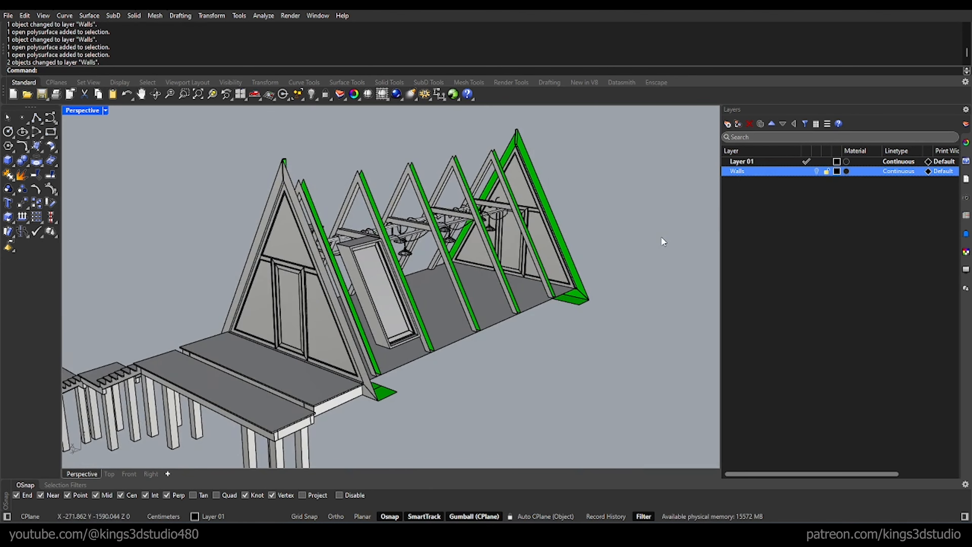
Step: Create a new layer named "columns"
{"action": "left_click", "coordinate": [729, 124]}
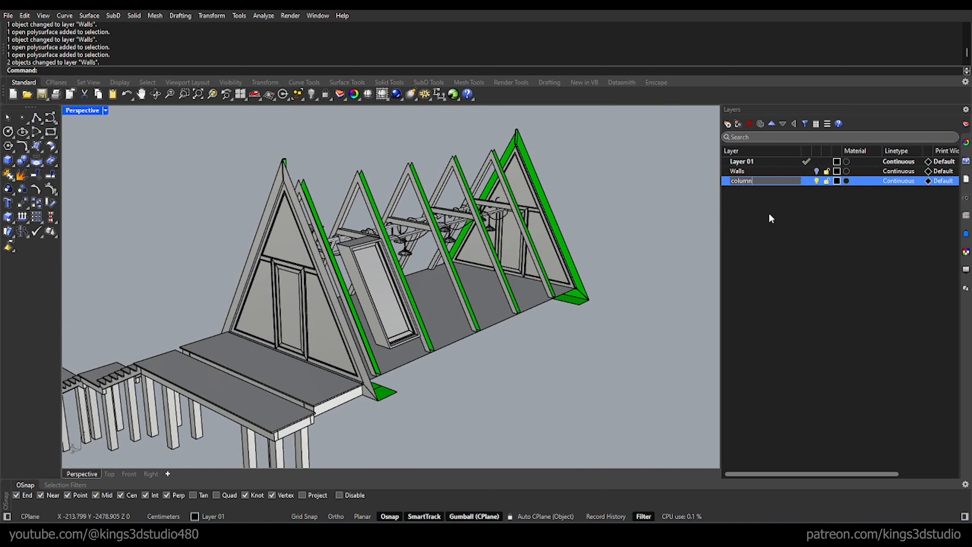
{"action": "key", "text": "Return"}
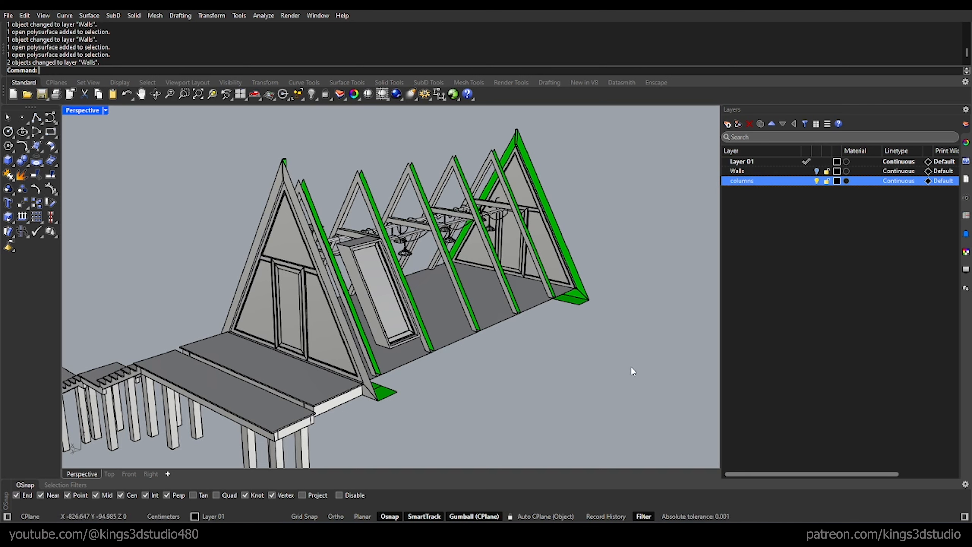
Step: Move the five inner A-shaped frames to the columns layer and hide that layer
{"action": "scroll", "coordinate": [488, 158], "scroll_direction": "up", "scroll_amount": 2}
{"action": "left_click", "coordinate": [485, 144]}
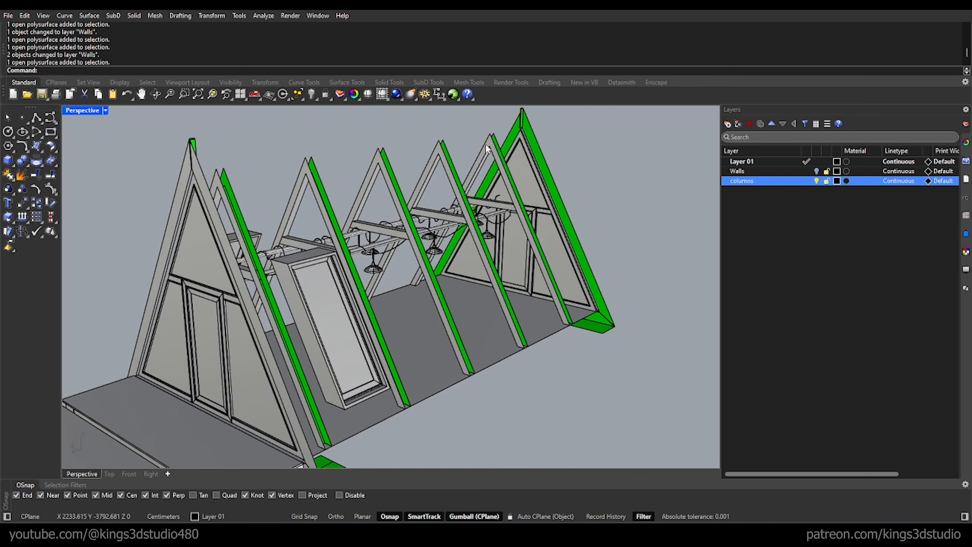
{"action": "left_click", "coordinate": [440, 150], "text": "shift"}
{"action": "left_click", "coordinate": [383, 154], "text": "shift"}
{"action": "left_click", "coordinate": [322, 177], "text": "shift"}
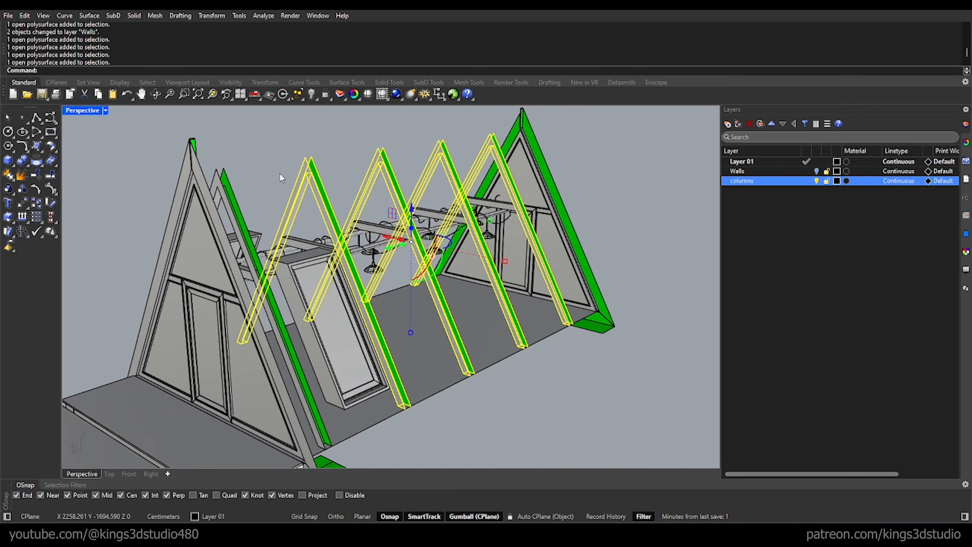
{"action": "left_click", "coordinate": [225, 179], "text": "shift"}
{"action": "right_click", "coordinate": [750, 180]}
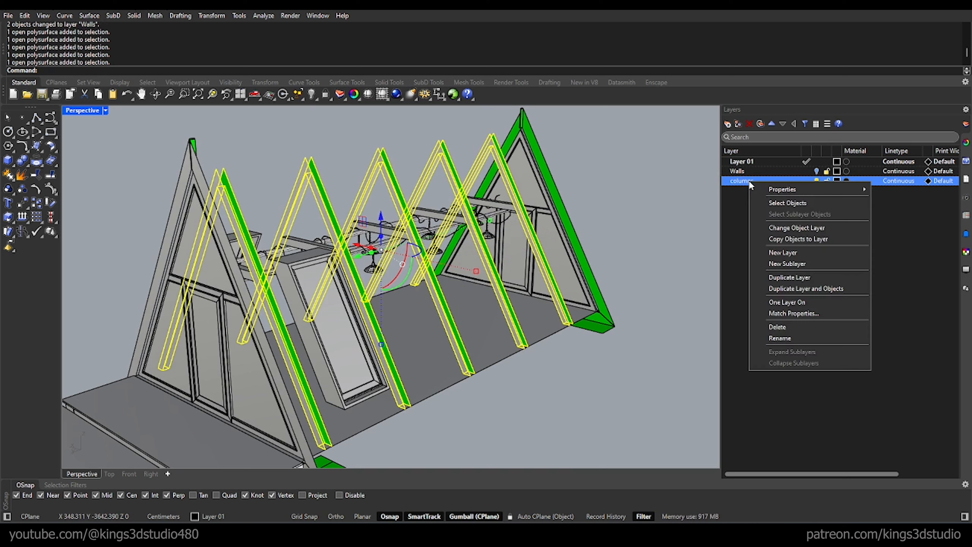
{"action": "left_click", "coordinate": [828, 228]}
{"action": "left_click", "coordinate": [816, 181]}
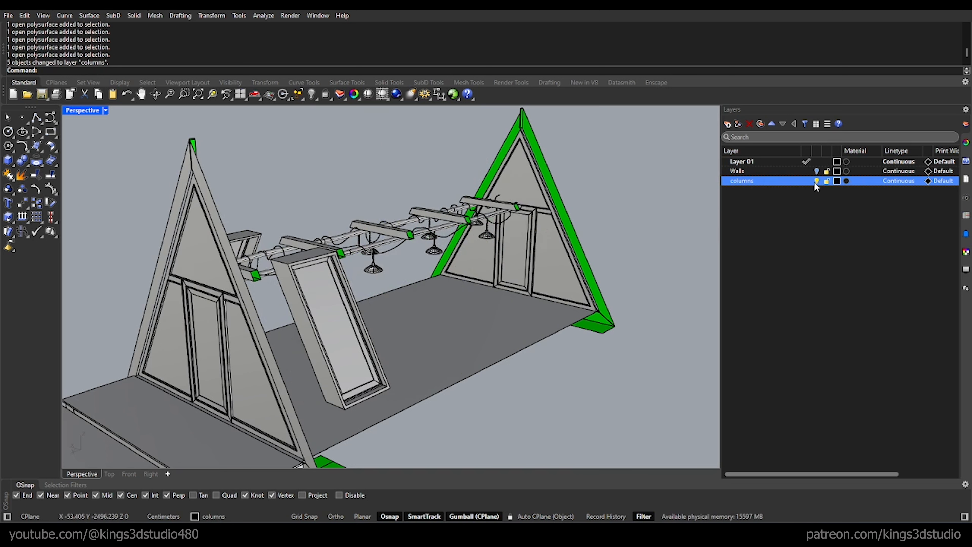
Step: Create a layer named "Interior" and nest the columns layer under it
{"action": "left_click", "coordinate": [728, 124]}
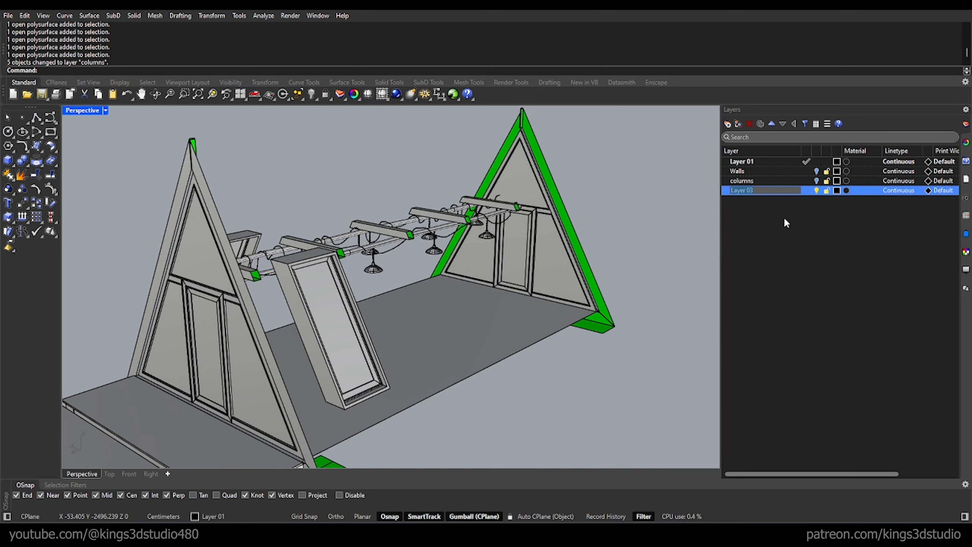
{"action": "type", "text": "Interior"}
{"action": "key", "text": "Return"}
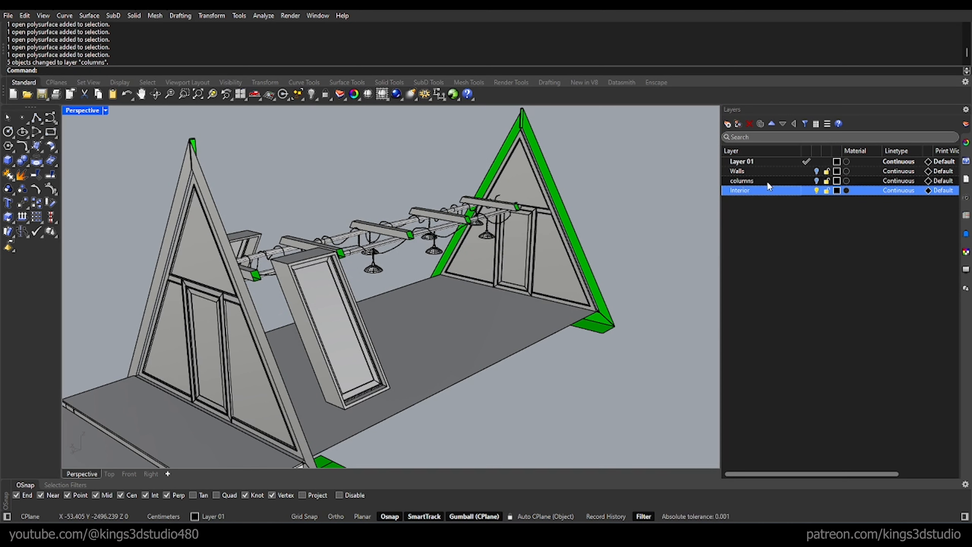
{"action": "left_click", "coordinate": [753, 179], "text": "ctrl"}
{"action": "left_click_drag", "start_coordinate": [752, 180], "coordinate": [745, 192]}
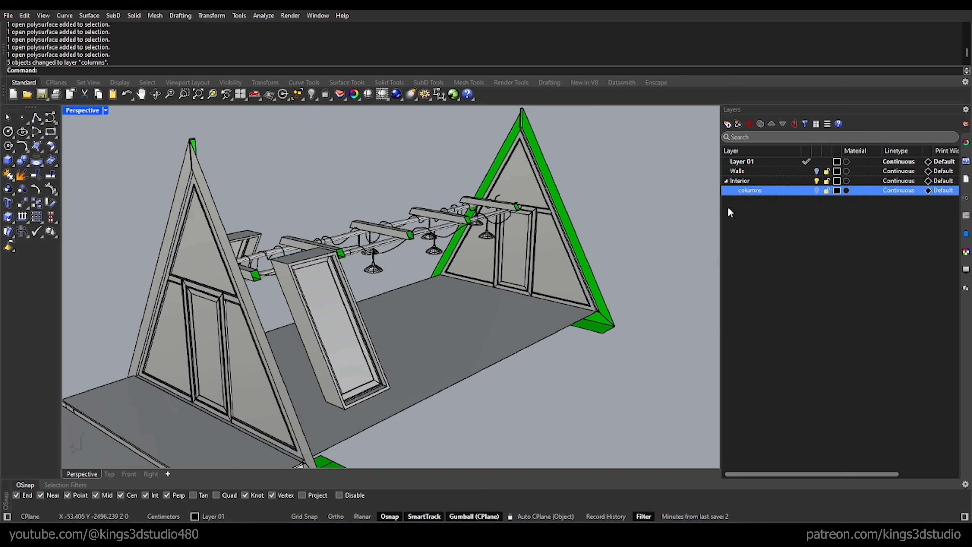
Step: Move the five horizontal cross members above the hanging lamps to the columns sublayer
{"action": "right_click_drag", "start_coordinate": [641, 184], "coordinate": [466, 241]}
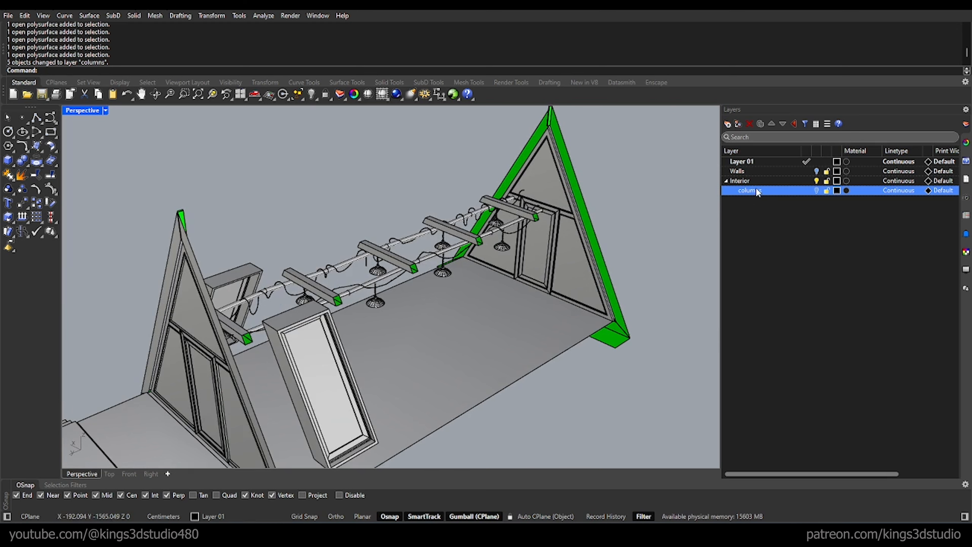
{"action": "scroll", "coordinate": [523, 197], "scroll_direction": "up", "scroll_amount": 5}
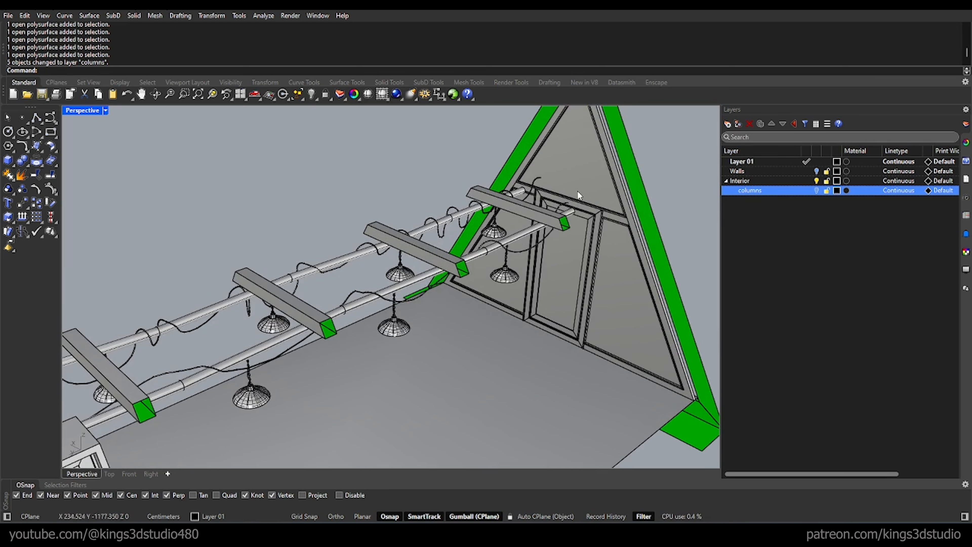
{"action": "left_click", "coordinate": [543, 217]}
{"action": "left_click", "coordinate": [403, 238], "text": "shift"}
{"action": "left_click", "coordinate": [298, 303], "text": "shift"}
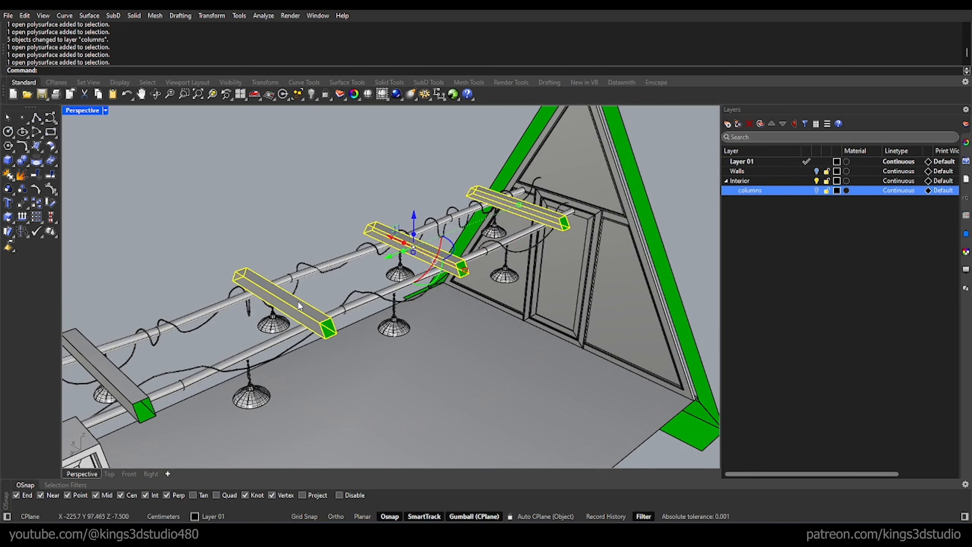
{"action": "left_click", "coordinate": [121, 371], "text": "shift"}
{"action": "right_click_drag", "start_coordinate": [307, 272], "coordinate": [155, 265]}
{"action": "left_click", "coordinate": [163, 255], "text": "shift"}
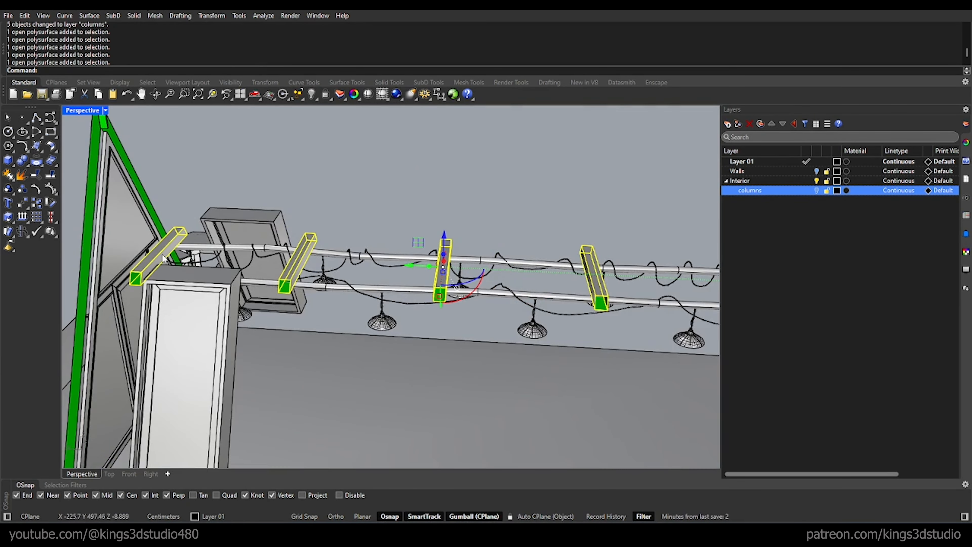
{"action": "right_click", "coordinate": [773, 191]}
{"action": "left_click", "coordinate": [829, 238]}
Step: Move the four sloping trim surfaces framing the front and back gables to the columns sublayer
{"action": "right_click_drag", "start_coordinate": [494, 184], "coordinate": [254, 156]}
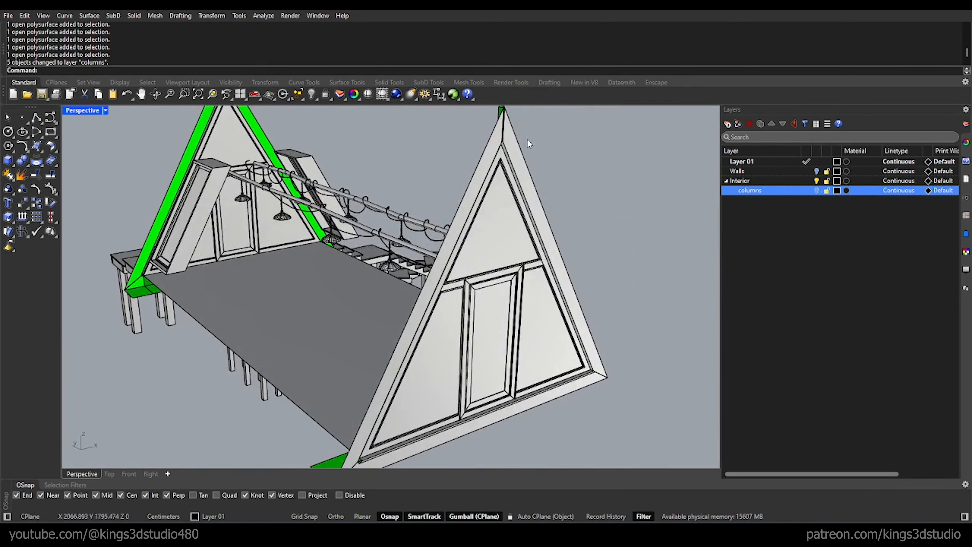
{"action": "scroll", "coordinate": [528, 138], "scroll_direction": "up", "scroll_amount": 3}
{"action": "left_click", "coordinate": [503, 143]}
{"action": "left_click", "coordinate": [476, 155], "text": "shift"}
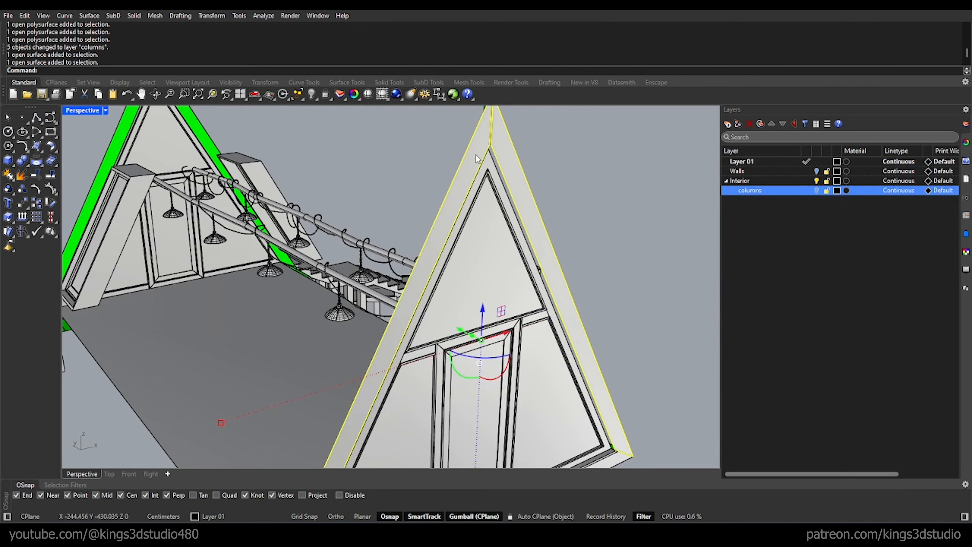
{"action": "scroll", "coordinate": [536, 127], "scroll_direction": "down", "scroll_amount": 6}
{"action": "right_click_drag", "start_coordinate": [386, 154], "coordinate": [331, 138]}
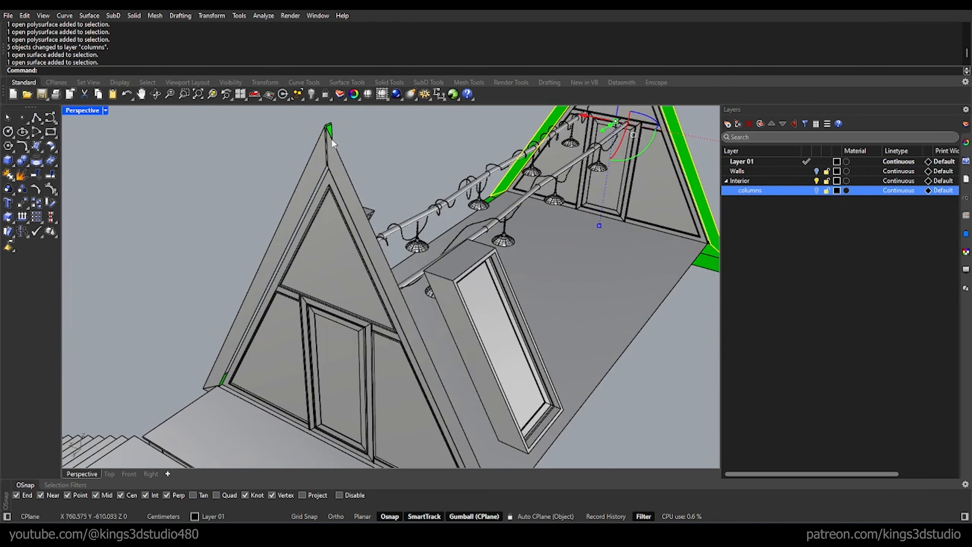
{"action": "left_click", "coordinate": [336, 154], "text": "shift"}
{"action": "left_click", "coordinate": [320, 161], "text": "shift"}
{"action": "scroll", "coordinate": [337, 129], "scroll_direction": "up", "scroll_amount": 6}
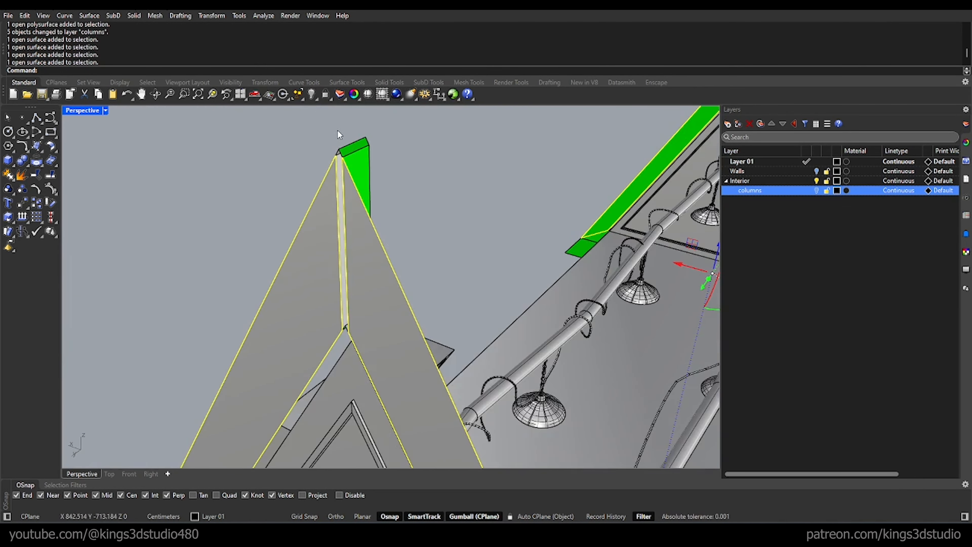
{"action": "scroll", "coordinate": [354, 150], "scroll_direction": "down", "scroll_amount": 3}
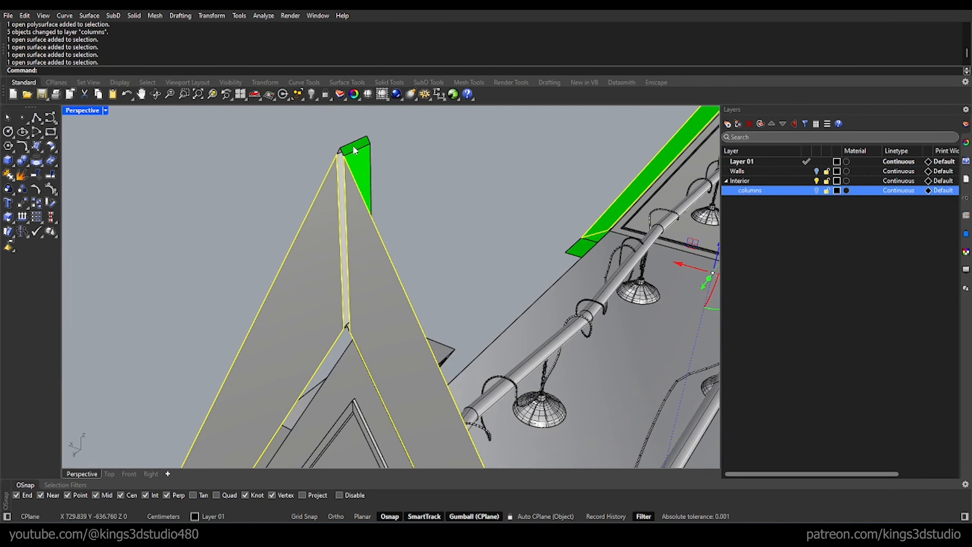
{"action": "right_click", "coordinate": [756, 194]}
{"action": "left_click", "coordinate": [777, 237]}
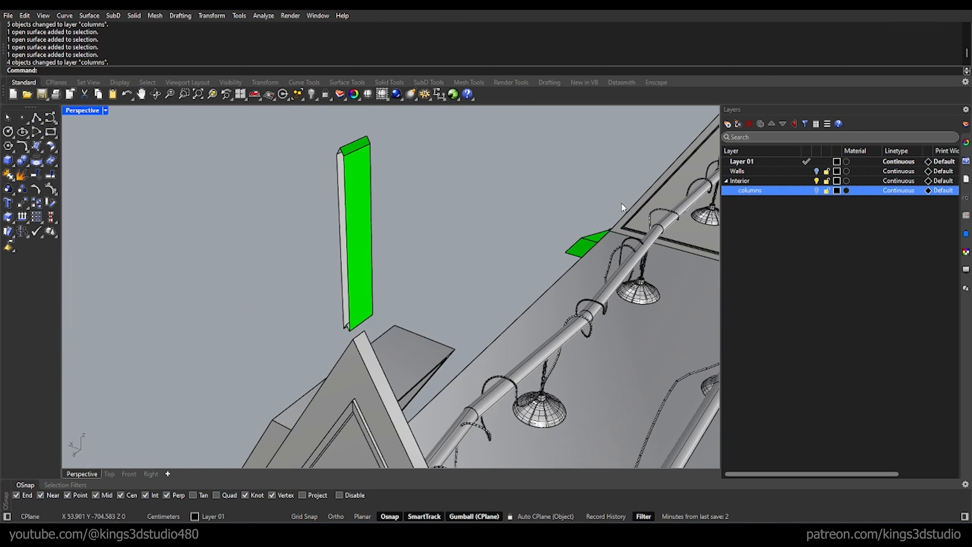
Step: Move the narrow vertical pieces above both gable peaks to the columns sublayer
{"action": "left_click", "coordinate": [366, 196]}
{"action": "right_click", "coordinate": [762, 197]}
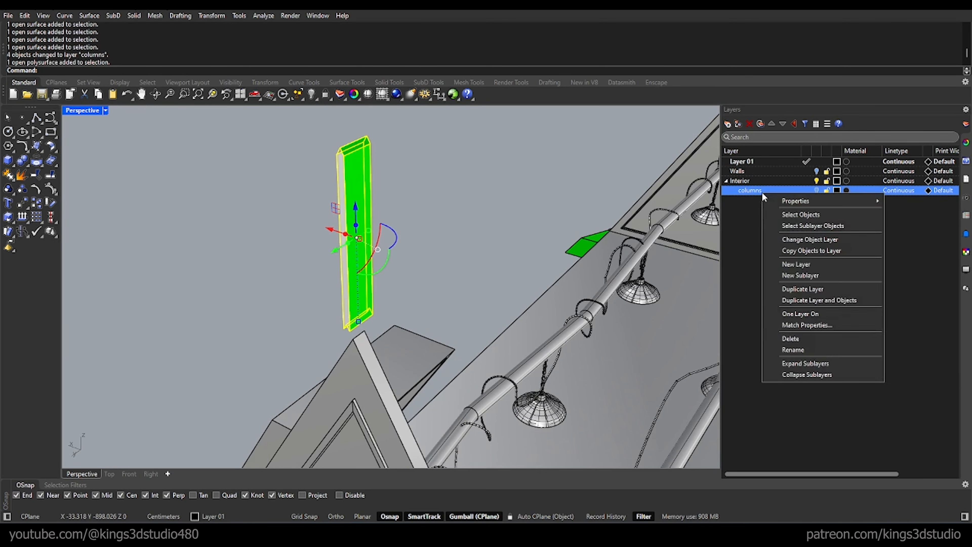
{"action": "left_click", "coordinate": [426, 193]}
{"action": "scroll", "coordinate": [324, 193], "scroll_direction": "down", "scroll_amount": 14}
{"action": "scroll", "coordinate": [525, 210], "scroll_direction": "down", "scroll_amount": 10}
{"action": "scroll", "coordinate": [544, 170], "scroll_direction": "up", "scroll_amount": 11}
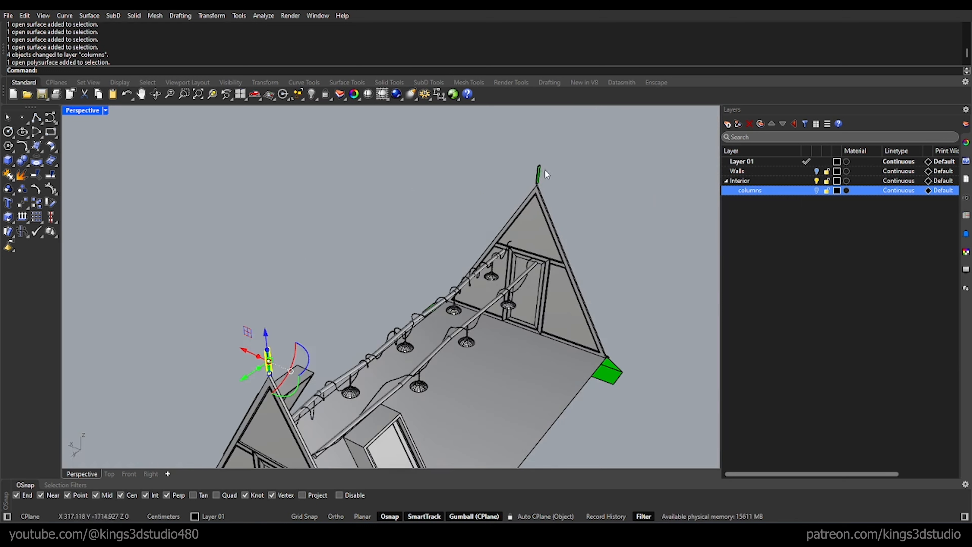
{"action": "left_click", "coordinate": [539, 170], "text": "shift"}
{"action": "right_click", "coordinate": [753, 191]}
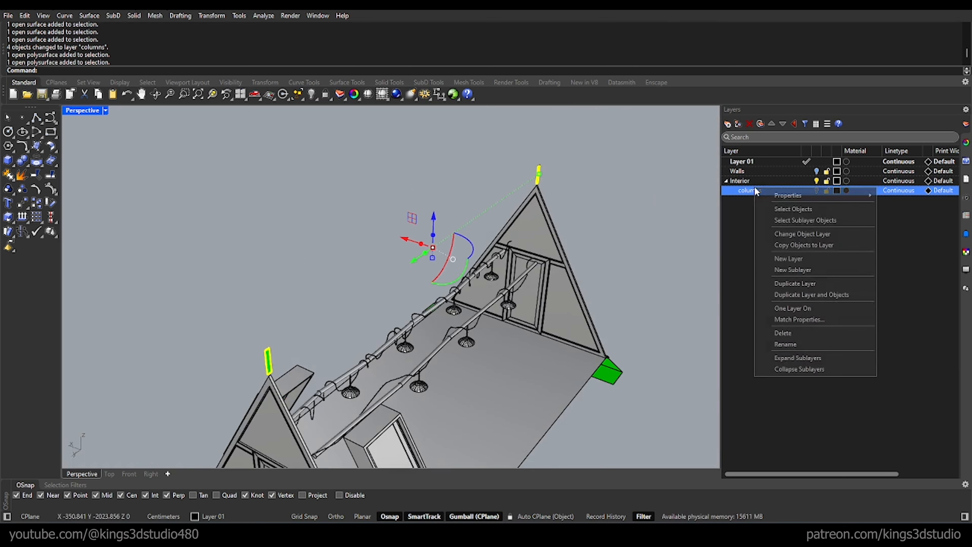
{"action": "left_click", "coordinate": [806, 235]}
Step: Move the two small leftover pieces above the far gable peak to the columns sublayer
{"action": "scroll", "coordinate": [540, 168], "scroll_direction": "up", "scroll_amount": 10}
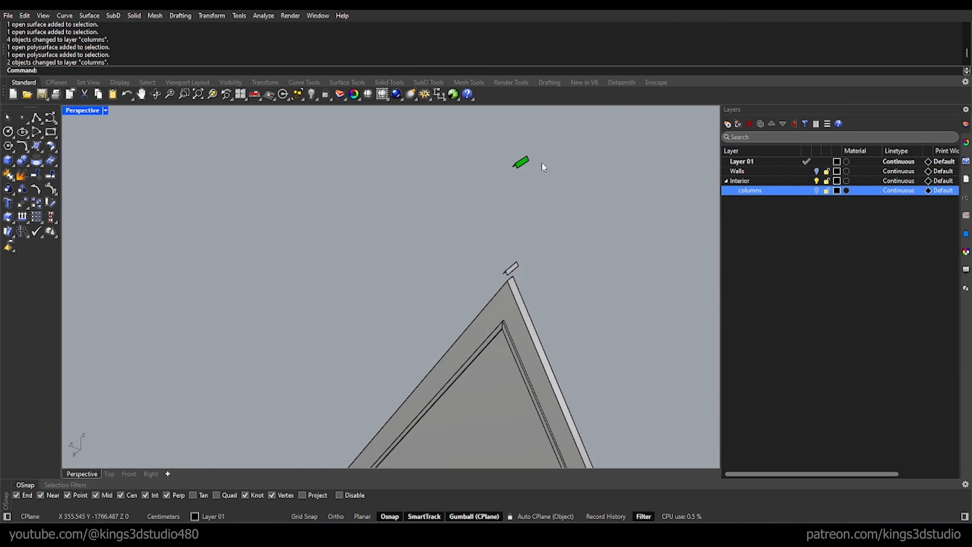
{"action": "left_click_drag", "start_coordinate": [438, 137], "coordinate": [596, 322]}
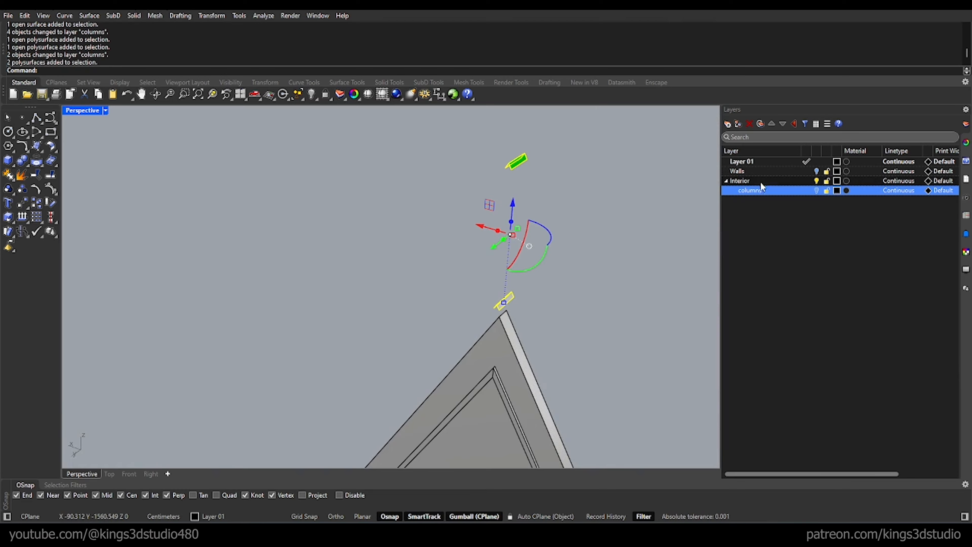
{"action": "right_click", "coordinate": [753, 190]}
{"action": "left_click", "coordinate": [821, 236]}
{"action": "scroll", "coordinate": [573, 201], "scroll_direction": "down", "scroll_amount": 11}
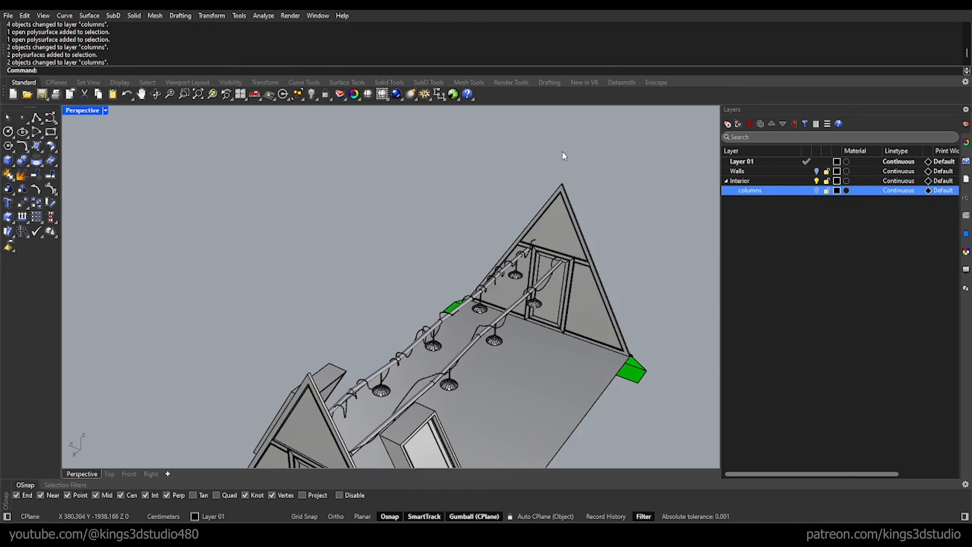
Step: Create a sublayer named "beam" under Interior and turn its visibility off
{"action": "right_click_drag", "start_coordinate": [562, 153], "coordinate": [515, 200]}
{"action": "scroll", "coordinate": [490, 267], "scroll_direction": "up", "scroll_amount": 6}
{"action": "scroll", "coordinate": [490, 262], "scroll_direction": "down", "scroll_amount": 8}
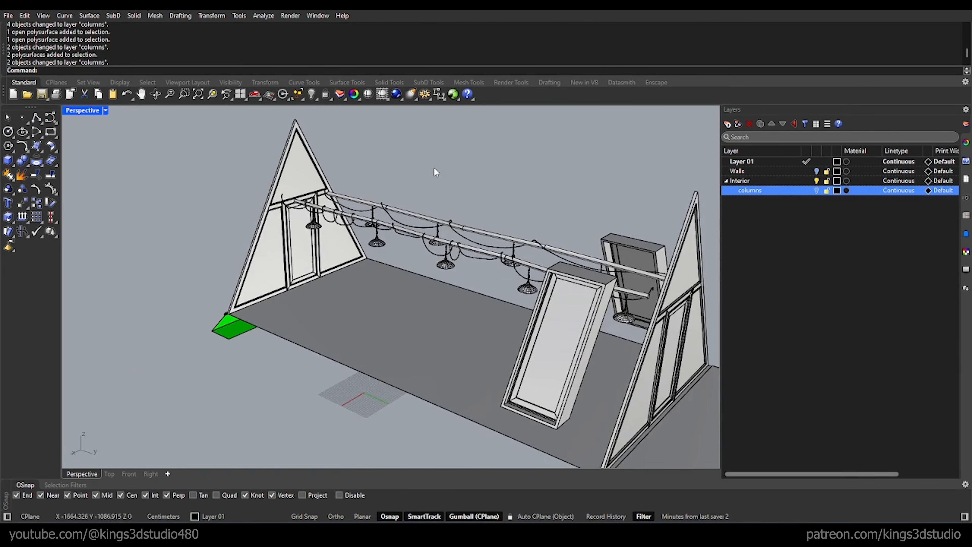
{"action": "left_click", "coordinate": [729, 123]}
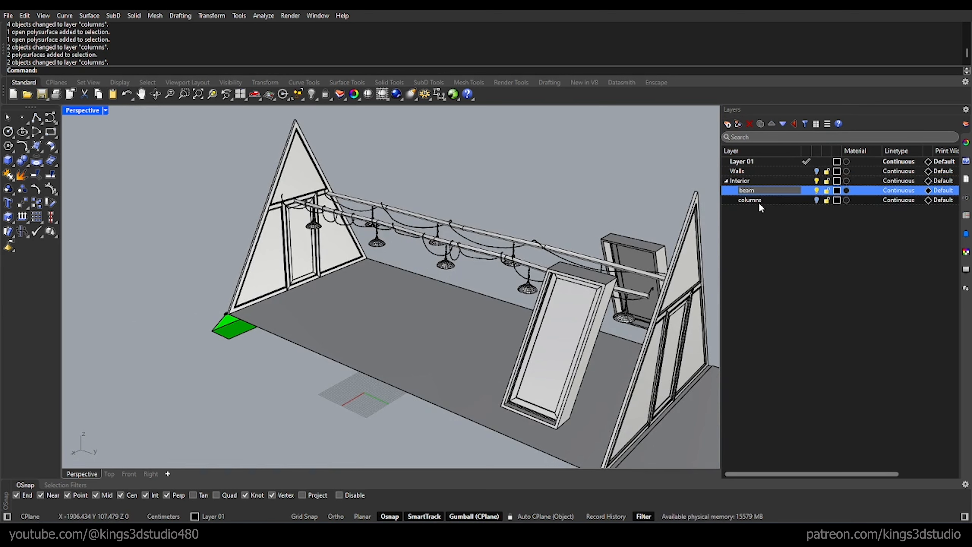
{"action": "key", "text": "Return"}
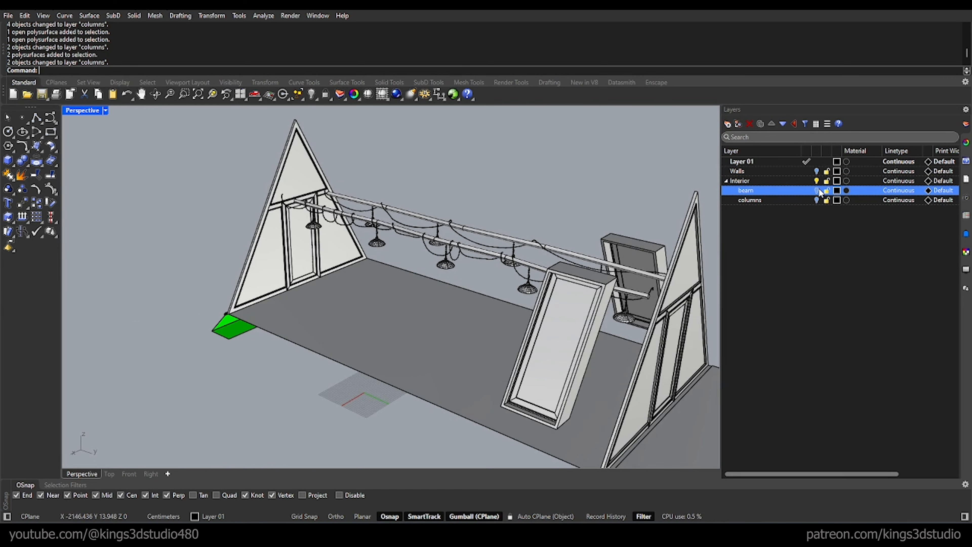
Step: Move the two long round bars carrying the hanging lamps to the beam sublayer
{"action": "scroll", "coordinate": [479, 248], "scroll_direction": "up", "scroll_amount": 8}
{"action": "left_click", "coordinate": [478, 268]}
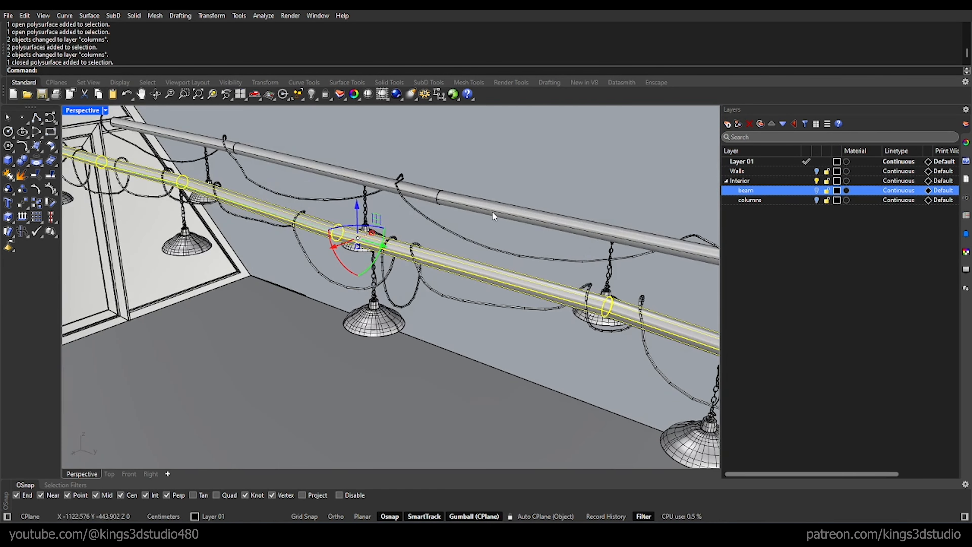
{"action": "left_click", "coordinate": [493, 210], "text": "shift"}
{"action": "right_click", "coordinate": [748, 193]}
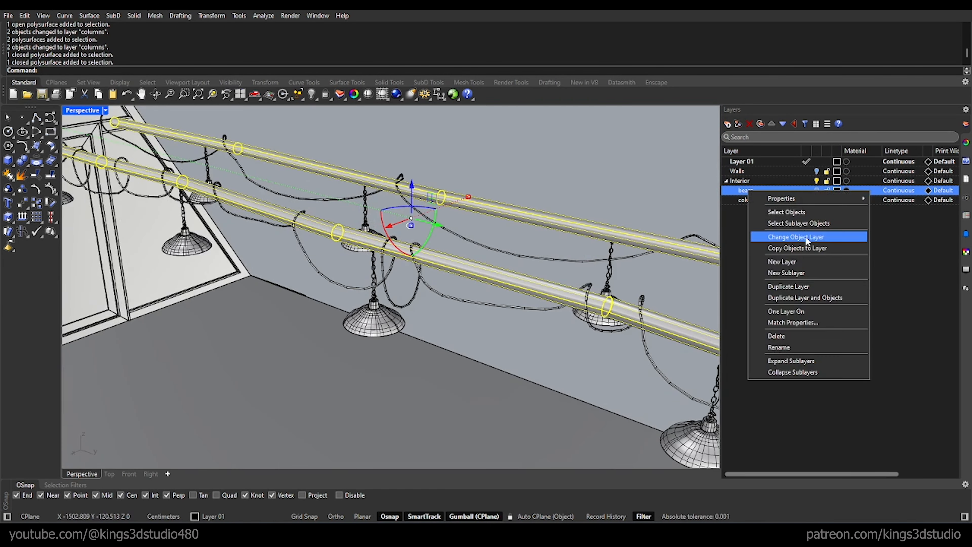
{"action": "left_click", "coordinate": [789, 236]}
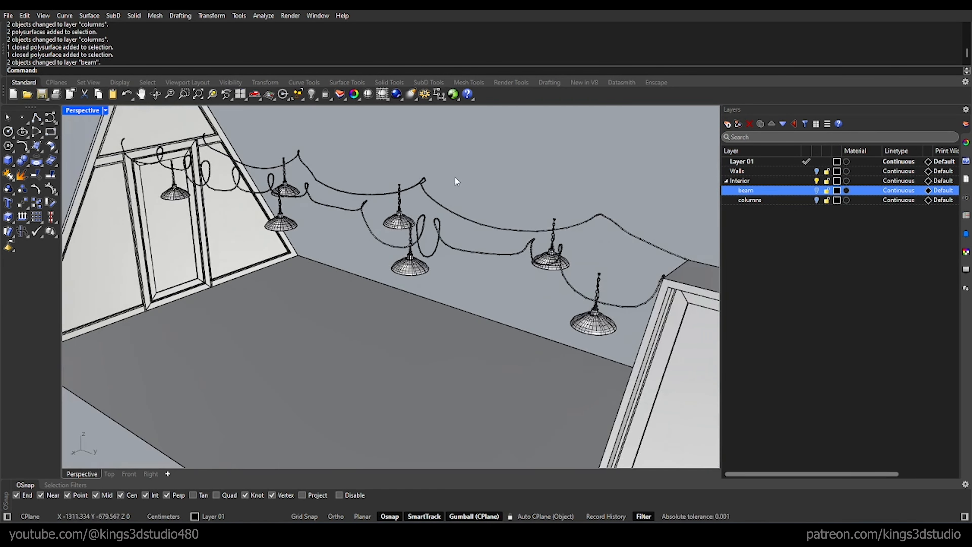
Step: Create a new layer named "light" at the same level as Interior
{"action": "right_click_drag", "start_coordinate": [485, 209], "coordinate": [463, 212]}
{"action": "left_click", "coordinate": [741, 181]}
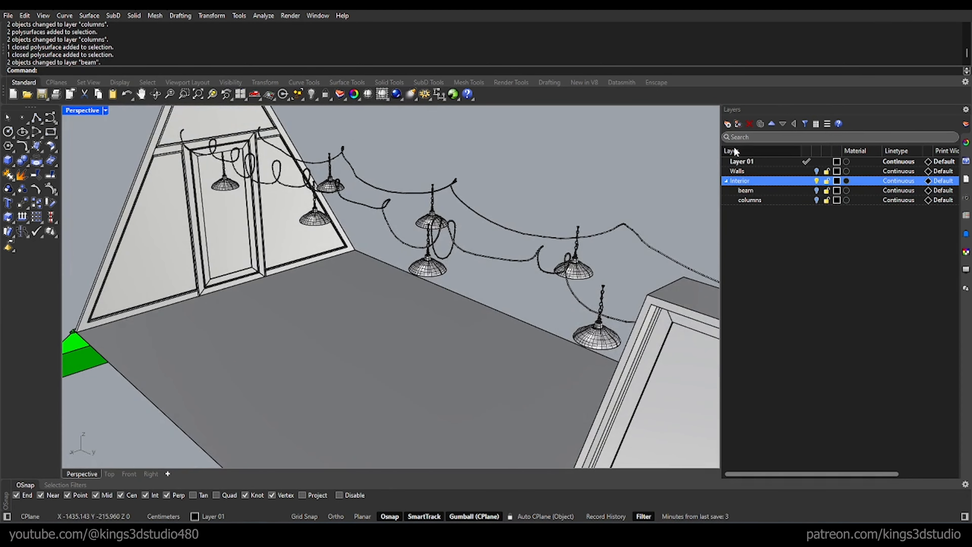
{"action": "left_click", "coordinate": [727, 124]}
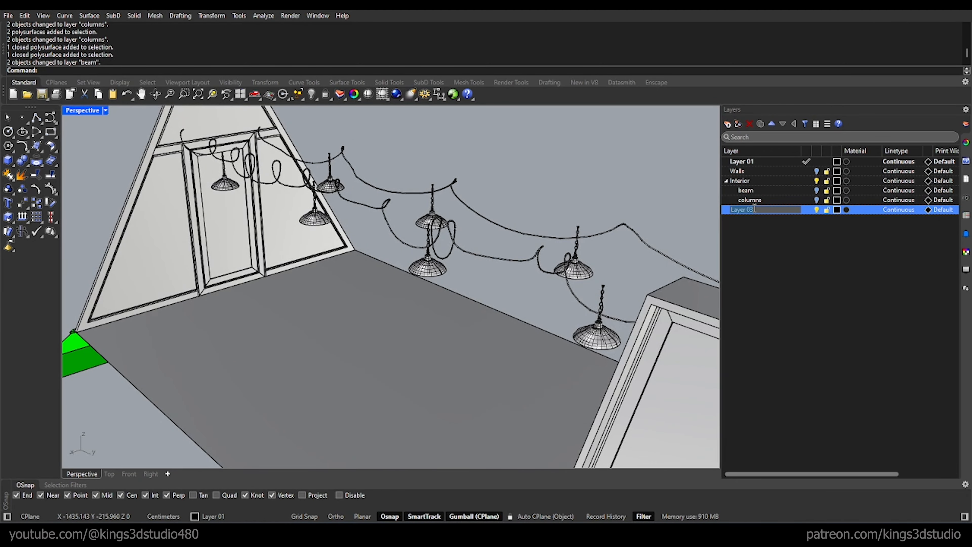
{"action": "key", "text": "Return"}
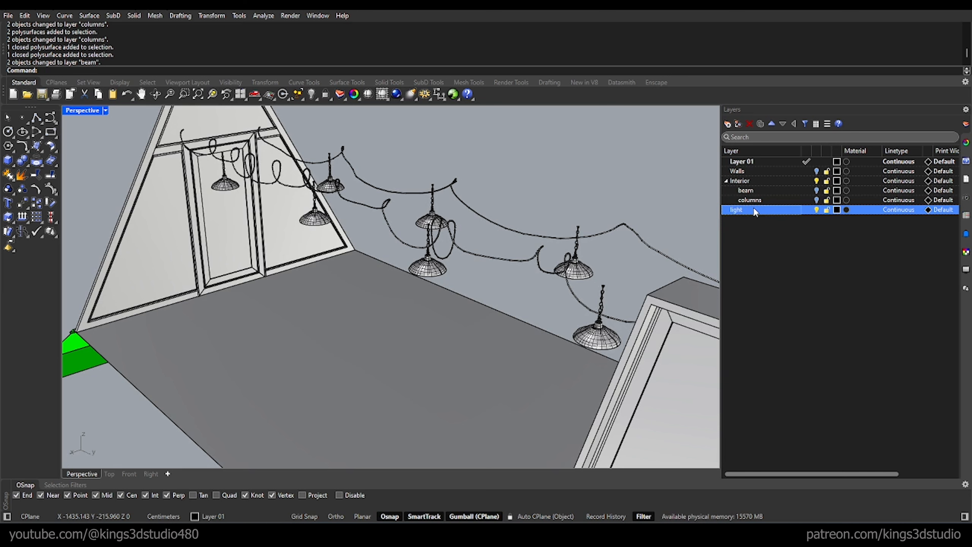
Step: Nest the light layer under Interior with its visibility off and give it a sublayer named "cable"
{"action": "left_click_drag", "start_coordinate": [754, 210], "coordinate": [745, 182]}
{"action": "left_click", "coordinate": [816, 191]}
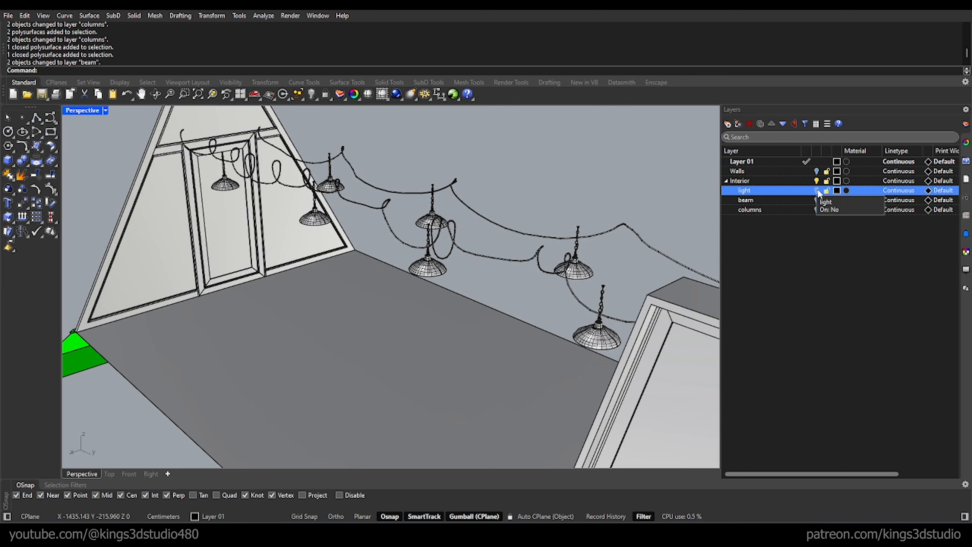
{"action": "left_click", "coordinate": [738, 124]}
{"action": "type", "text": "cable"}
{"action": "key", "text": "Return"}
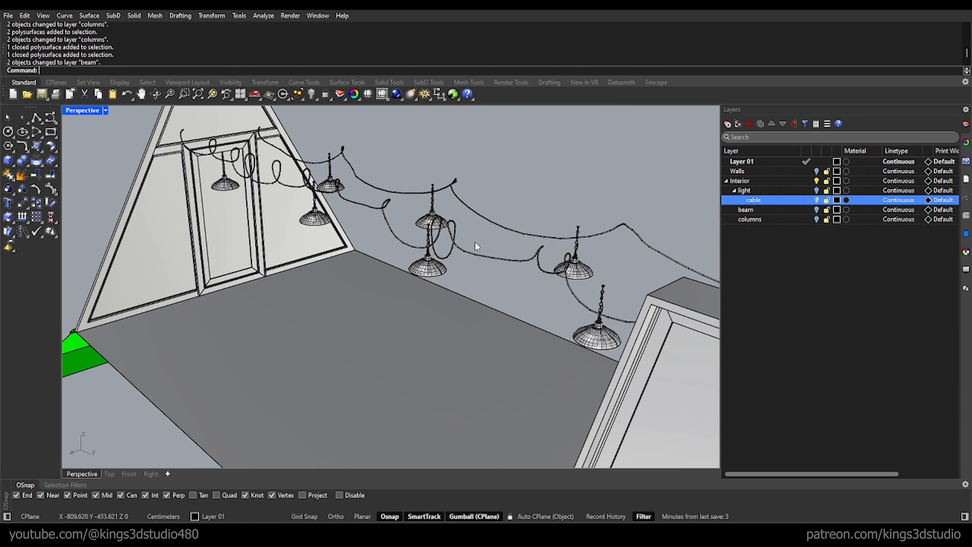
Step: Move the two long cables strung above the hanging lamps to the cable sublayer
{"action": "left_click", "coordinate": [471, 252]}
{"action": "left_click", "coordinate": [501, 226], "text": "shift"}
{"action": "right_click", "coordinate": [755, 200]}
{"action": "left_click", "coordinate": [794, 247]}
Step: Move the three leftover open pieces with green faces at the base corners of the gables to the columns sublayer
{"action": "scroll", "coordinate": [402, 156], "scroll_direction": "down", "scroll_amount": 7}
{"action": "right_click_drag", "start_coordinate": [308, 155], "coordinate": [336, 160]}
{"action": "right_click_drag", "start_coordinate": [540, 337], "coordinate": [463, 307]}
{"action": "scroll", "coordinate": [459, 322], "scroll_direction": "up", "scroll_amount": 5}
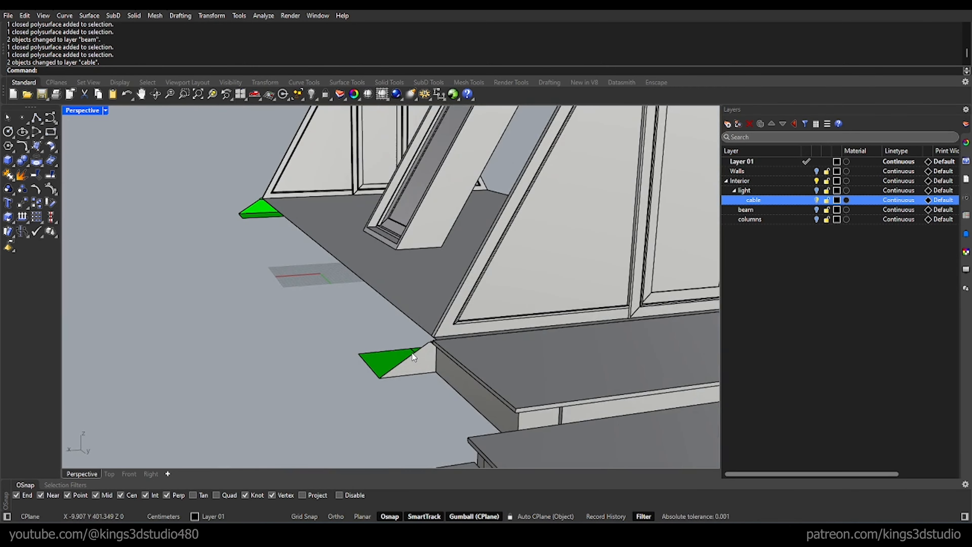
{"action": "left_click", "coordinate": [420, 363]}
{"action": "scroll", "coordinate": [421, 364], "scroll_direction": "down", "scroll_amount": 6}
{"action": "left_click", "coordinate": [503, 377], "text": "shift"}
{"action": "right_click_drag", "start_coordinate": [345, 341], "coordinate": [574, 358]}
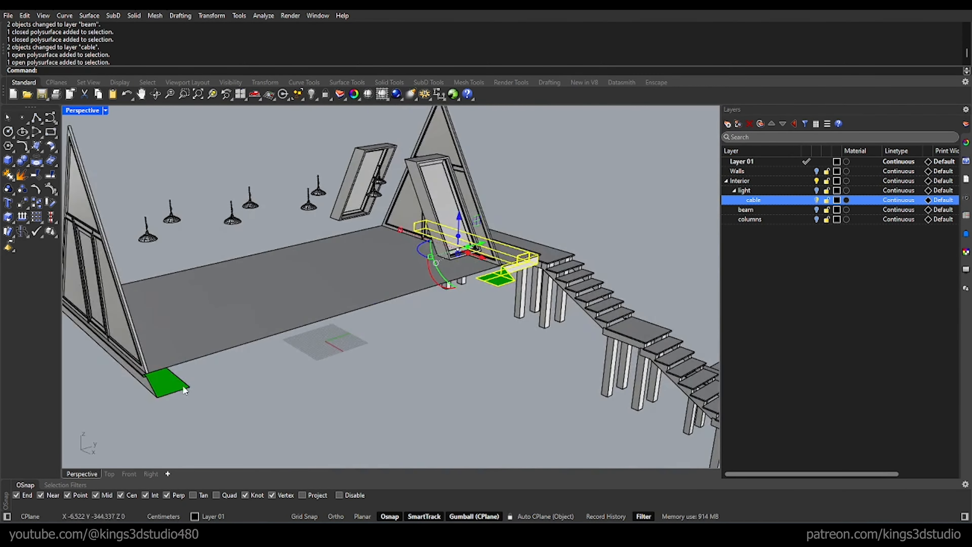
{"action": "left_click", "coordinate": [184, 387], "text": "shift"}
{"action": "scroll", "coordinate": [185, 390], "scroll_direction": "down", "scroll_amount": 6}
{"action": "right_click_drag", "start_coordinate": [215, 368], "coordinate": [631, 265]}
{"action": "right_click", "coordinate": [756, 219]}
{"action": "left_click", "coordinate": [816, 265]}
Step: Create a sublayer named "glass" under Interior
{"action": "scroll", "coordinate": [369, 269], "scroll_direction": "up", "scroll_amount": 5}
{"action": "right_click_drag", "start_coordinate": [369, 253], "coordinate": [548, 270]}
{"action": "scroll", "coordinate": [574, 265], "scroll_direction": "up", "scroll_amount": 4}
{"action": "left_click", "coordinate": [751, 181]}
{"action": "left_click", "coordinate": [736, 124]}
{"action": "type", "text": "gl"}
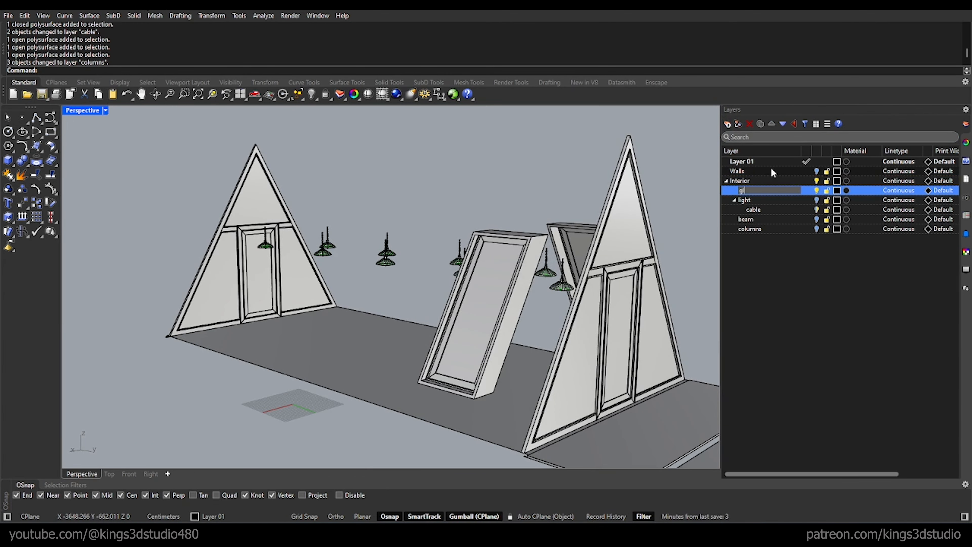
{"action": "type", "text": "ass"}
{"action": "key", "text": "Return"}
Step: Move the near gable's four panes, the far gable's upper pane and both tilted windows' panes to the glass sublayer
{"action": "left_click", "coordinate": [630, 238]}
{"action": "left_click", "coordinate": [622, 306], "text": "shift"}
{"action": "left_click", "coordinate": [649, 318], "text": "shift"}
{"action": "left_click", "coordinate": [580, 329], "text": "shift"}
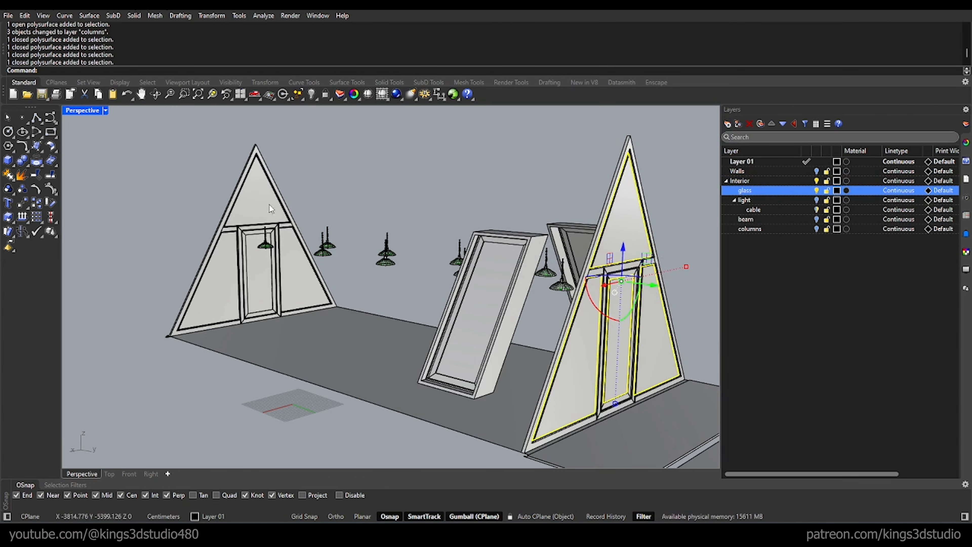
{"action": "left_click", "coordinate": [270, 209], "text": "shift"}
{"action": "left_click", "coordinate": [478, 310], "text": "shift"}
{"action": "left_click", "coordinate": [572, 251], "text": "shift"}
{"action": "right_click", "coordinate": [759, 191]}
{"action": "left_click", "coordinate": [808, 236]}
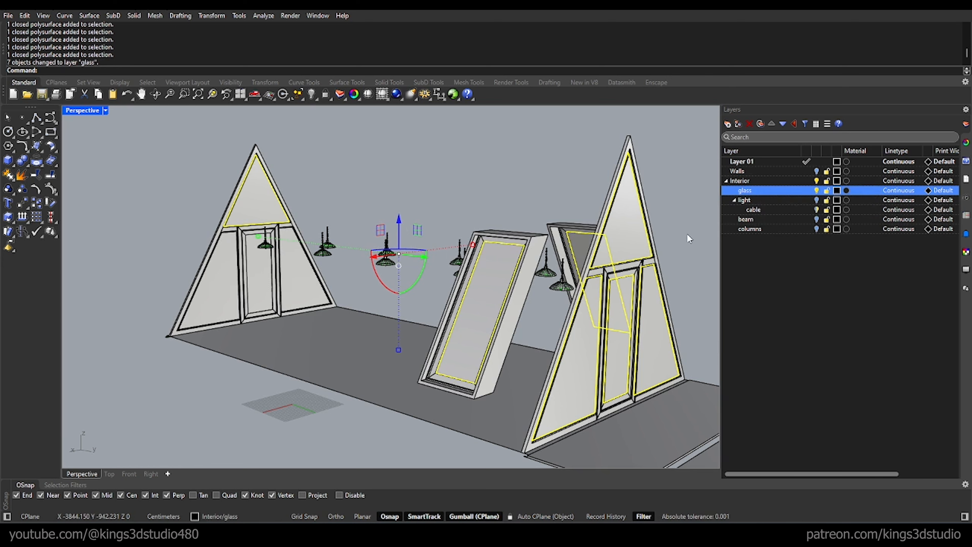
Step: Set the glass sublayer's colour to Cyan and turn its visibility off
{"action": "left_click", "coordinate": [837, 191]}
{"action": "left_click", "coordinate": [680, 369]}
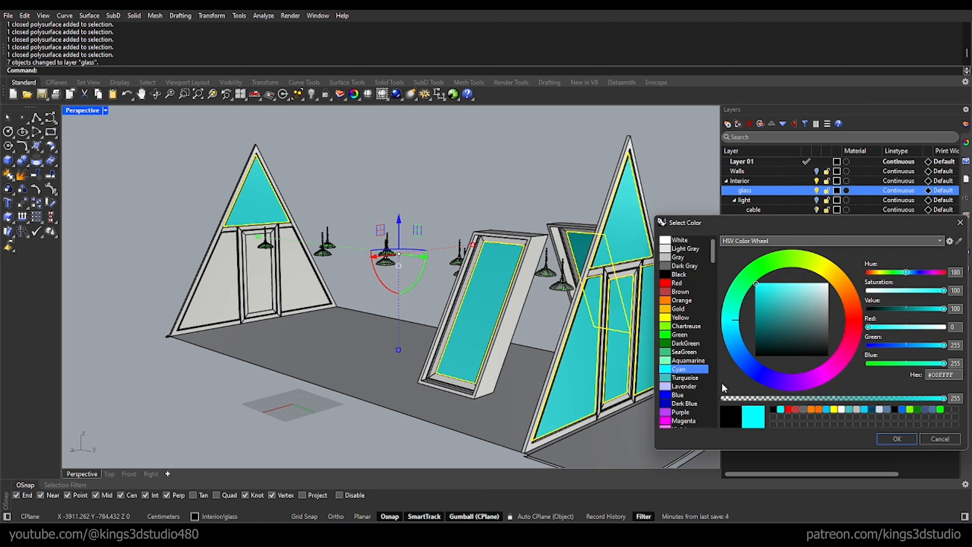
{"action": "left_click", "coordinate": [883, 439]}
{"action": "left_click", "coordinate": [694, 169]}
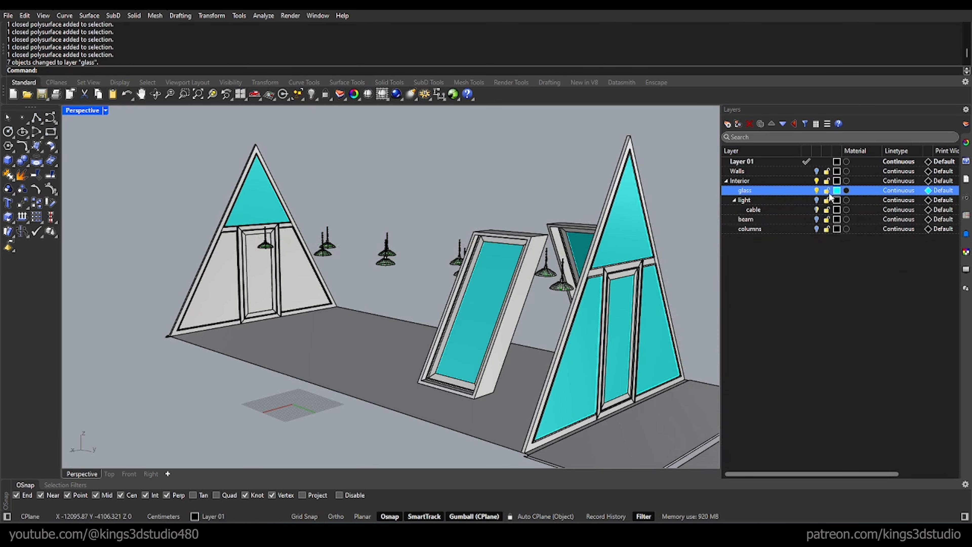
{"action": "left_click", "coordinate": [816, 190]}
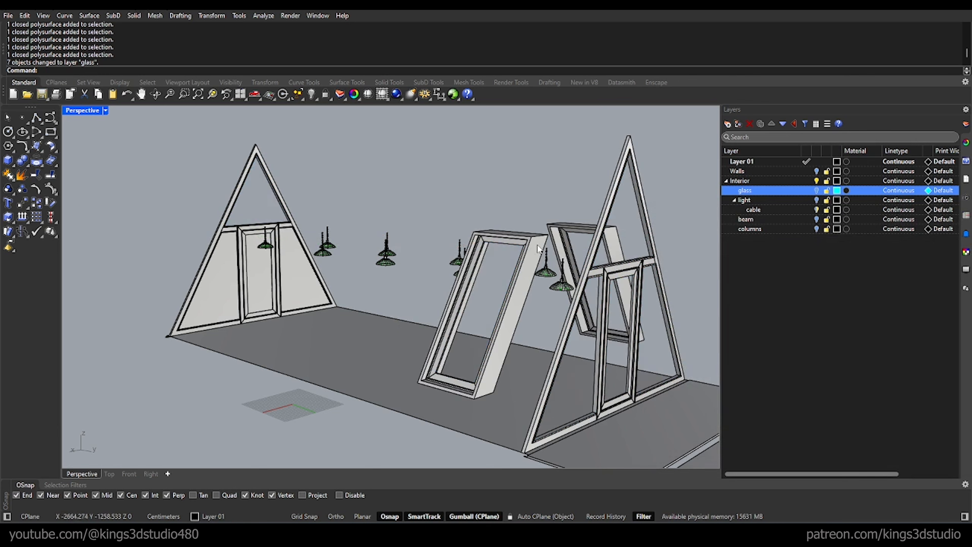
Step: Move the three lower infill panels of the far gable, including the door panel, to the Walls layer
{"action": "right_click_drag", "start_coordinate": [524, 254], "coordinate": [534, 251]}
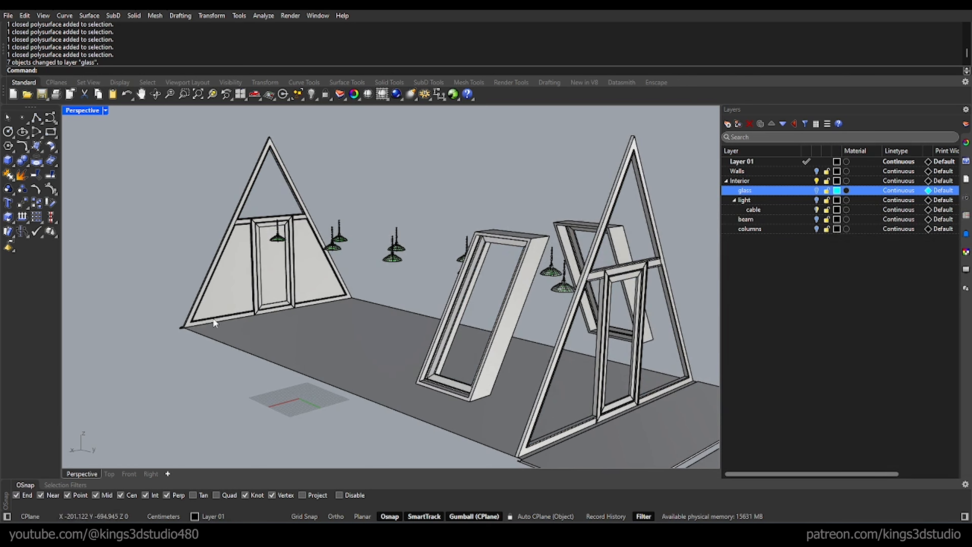
{"action": "left_click", "coordinate": [234, 286]}
{"action": "left_click", "coordinate": [278, 274], "text": "shift"}
{"action": "left_click", "coordinate": [313, 272], "text": "shift"}
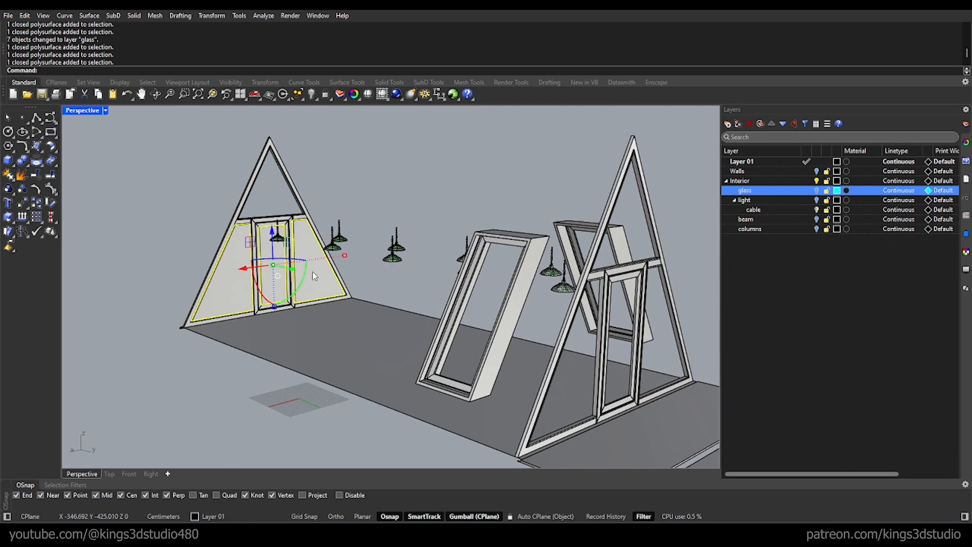
{"action": "right_click", "coordinate": [740, 171]}
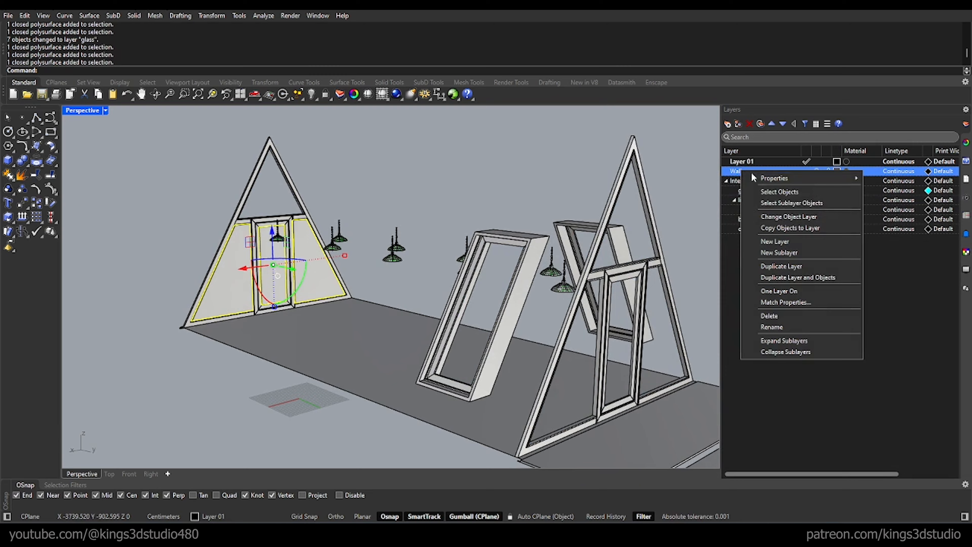
{"action": "left_click", "coordinate": [798, 216]}
Step: Create a sublayer named "win" under Interior
{"action": "right_click_drag", "start_coordinate": [419, 177], "coordinate": [424, 196]}
{"action": "scroll", "coordinate": [425, 199], "scroll_direction": "down", "scroll_amount": 4}
{"action": "scroll", "coordinate": [475, 211], "scroll_direction": "up", "scroll_amount": 7}
{"action": "scroll", "coordinate": [508, 274], "scroll_direction": "up", "scroll_amount": 7}
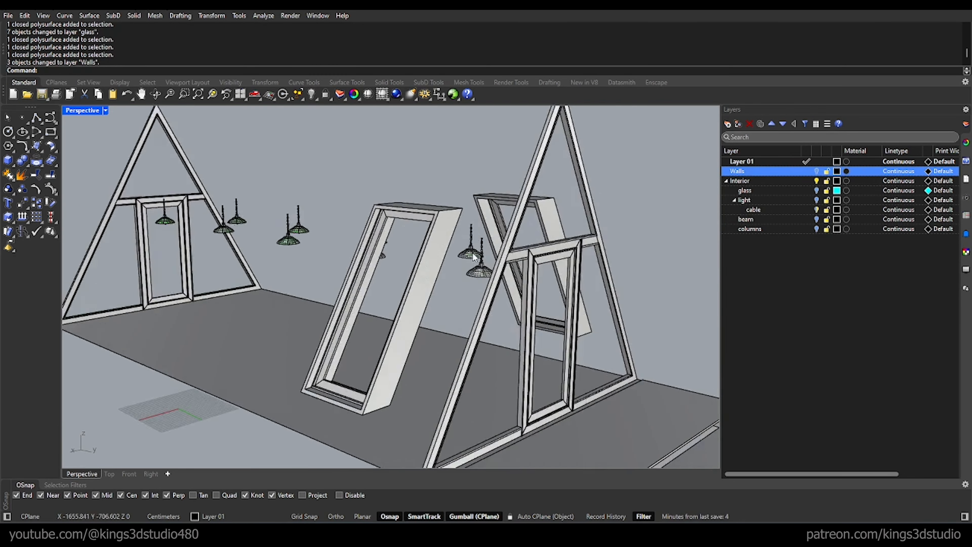
{"action": "right_click_drag", "start_coordinate": [508, 274], "coordinate": [406, 245]}
{"action": "left_click", "coordinate": [752, 181]}
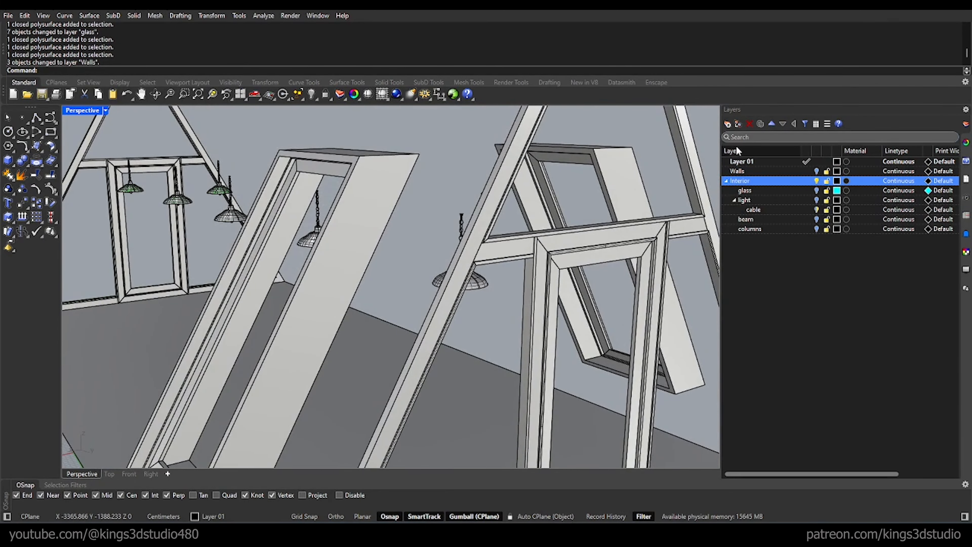
{"action": "left_click", "coordinate": [729, 124]}
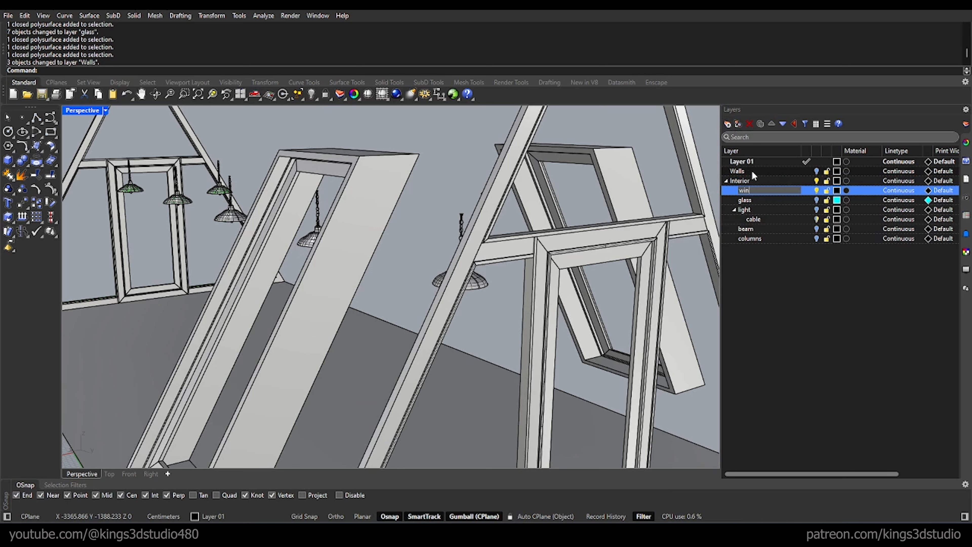
{"action": "type", "text": "win"}
{"action": "key", "text": "Return"}
Step: Create a sublayer named "frame1" under win and set its colour to Dark Gray
{"action": "left_click", "coordinate": [738, 123]}
{"action": "type", "text": "frame"}
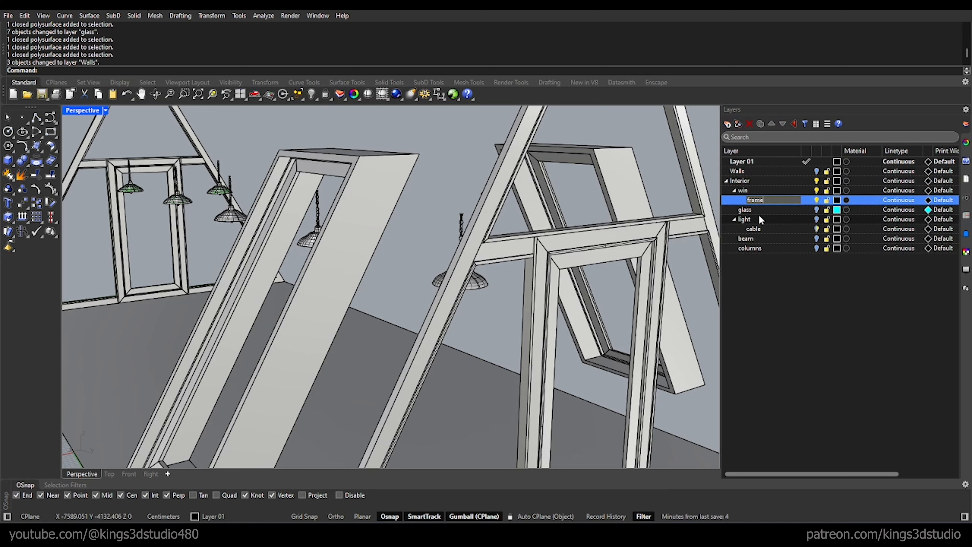
{"action": "type", "text": "1"}
{"action": "key", "text": "Return"}
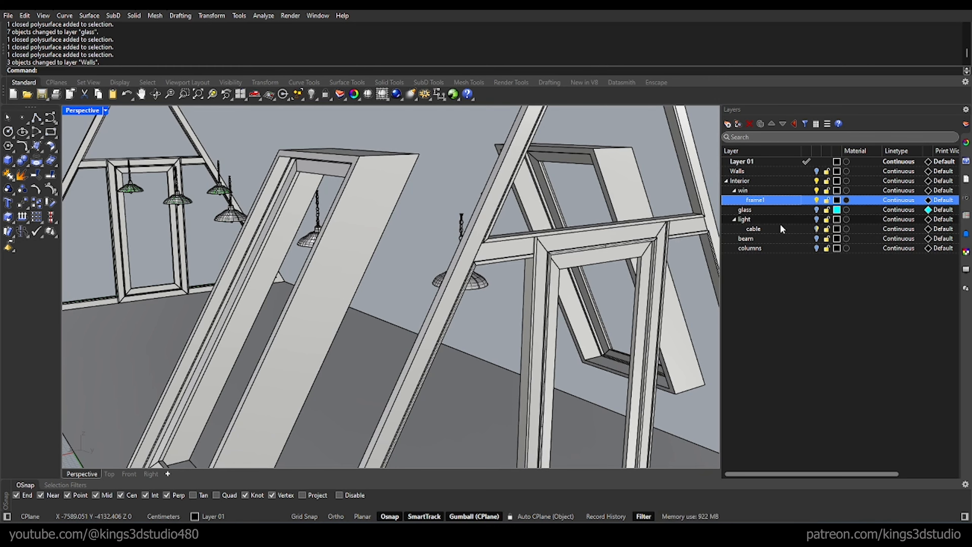
{"action": "left_click", "coordinate": [836, 200]}
{"action": "left_click", "coordinate": [684, 266]}
{"action": "left_click", "coordinate": [897, 438]}
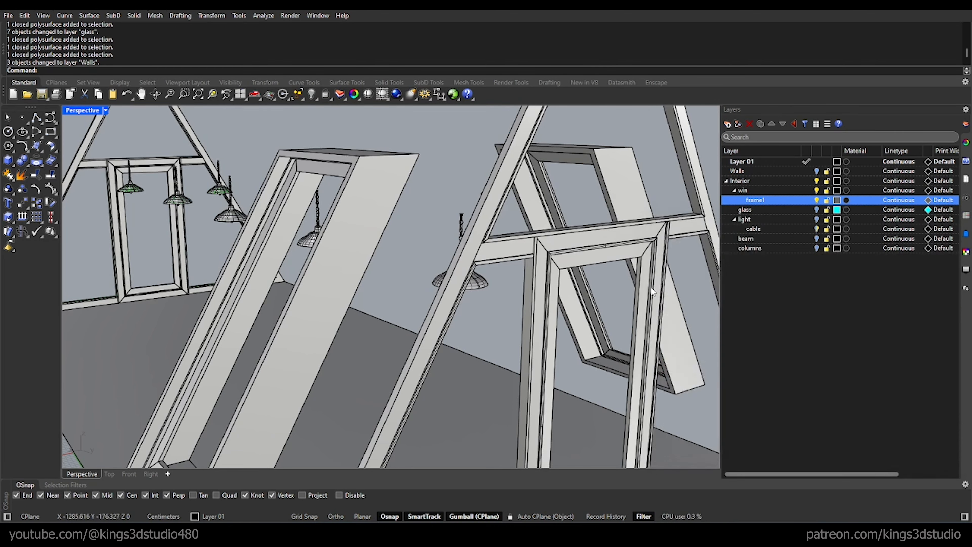
Step: Move the far gable's inner door frame and its four adjoining frame pieces to the frame1 sublayer
{"action": "right_click_drag", "start_coordinate": [651, 287], "coordinate": [575, 276]}
{"action": "scroll", "coordinate": [574, 276], "scroll_direction": "down", "scroll_amount": 8}
{"action": "scroll", "coordinate": [229, 180], "scroll_direction": "up", "scroll_amount": 9}
{"action": "left_click", "coordinate": [223, 177]}
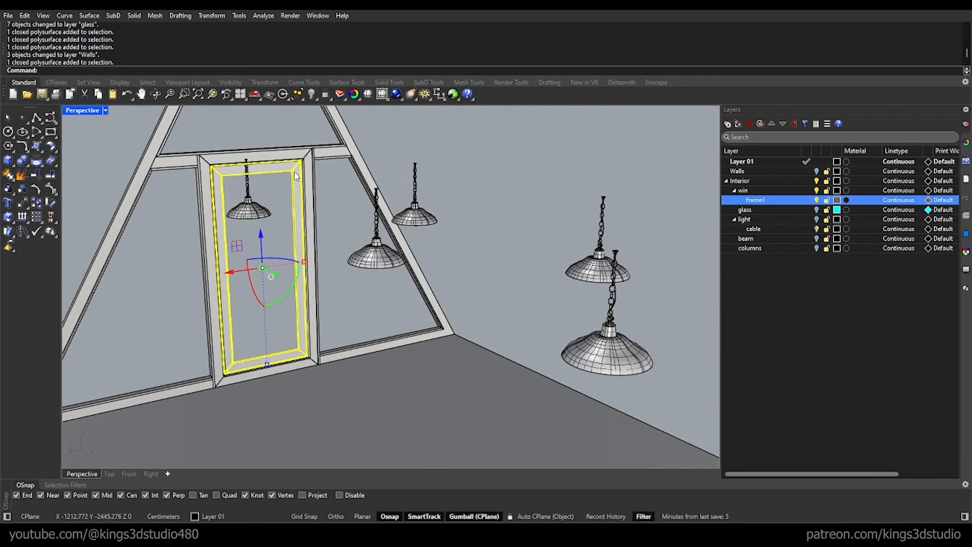
{"action": "scroll", "coordinate": [302, 163], "scroll_direction": "up", "scroll_amount": 6}
{"action": "left_click", "coordinate": [306, 165], "text": "shift"}
{"action": "left_click", "coordinate": [336, 145], "text": "shift"}
{"action": "left_click", "coordinate": [424, 197], "text": "shift"}
{"action": "scroll", "coordinate": [433, 198], "scroll_direction": "down", "scroll_amount": 9}
{"action": "scroll", "coordinate": [322, 192], "scroll_direction": "up", "scroll_amount": 14}
{"action": "left_click", "coordinate": [388, 145], "text": "shift"}
{"action": "right_click", "coordinate": [756, 202]}
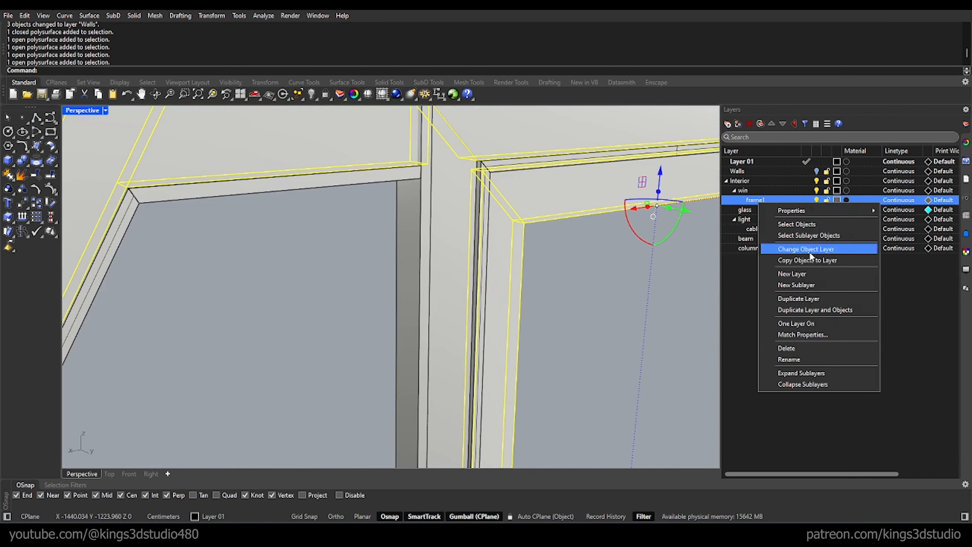
{"action": "left_click", "coordinate": [810, 249]}
Step: Move the two posts flanking the far gable's door and one remaining frame piece there to the frame1 sublayer
{"action": "scroll", "coordinate": [367, 231], "scroll_direction": "down", "scroll_amount": 12}
{"action": "right_click_drag", "start_coordinate": [367, 233], "coordinate": [322, 222]}
{"action": "left_click", "coordinate": [321, 200]}
{"action": "scroll", "coordinate": [448, 217], "scroll_direction": "up", "scroll_amount": 9}
{"action": "left_click", "coordinate": [508, 215], "text": "shift"}
{"action": "right_click", "coordinate": [756, 201]}
{"action": "left_click", "coordinate": [792, 247]}
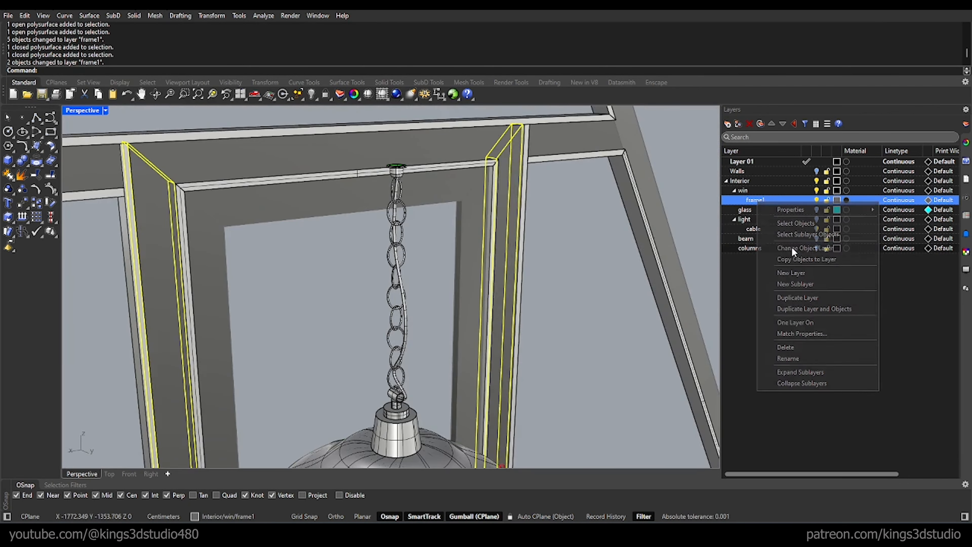
{"action": "scroll", "coordinate": [441, 245], "scroll_direction": "down", "scroll_amount": 9}
{"action": "scroll", "coordinate": [359, 379], "scroll_direction": "up", "scroll_amount": 9}
{"action": "left_click", "coordinate": [356, 385]}
{"action": "right_click", "coordinate": [757, 201]}
{"action": "left_click", "coordinate": [804, 250]}
{"action": "left_click", "coordinate": [483, 230]}
Step: Move the inner frame of the front tilted roof window to the frame1 sublayer
{"action": "scroll", "coordinate": [475, 234], "scroll_direction": "down", "scroll_amount": 15}
{"action": "right_click_drag", "start_coordinate": [475, 237], "coordinate": [443, 261]}
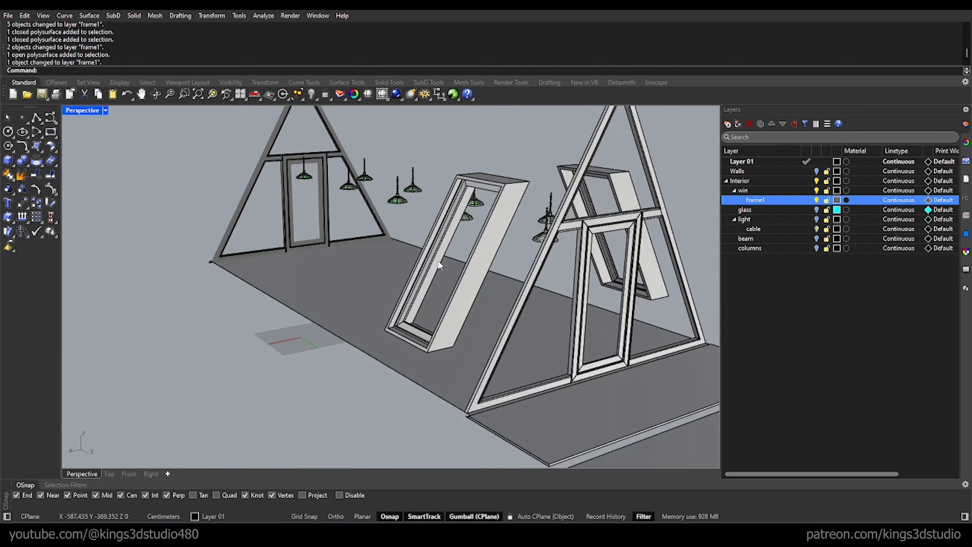
{"action": "scroll", "coordinate": [486, 225], "scroll_direction": "up", "scroll_amount": 9}
{"action": "scroll", "coordinate": [325, 146], "scroll_direction": "up", "scroll_amount": 8}
{"action": "left_click", "coordinate": [330, 143]}
{"action": "scroll", "coordinate": [330, 144], "scroll_direction": "down", "scroll_amount": 8}
{"action": "right_click", "coordinate": [761, 200]}
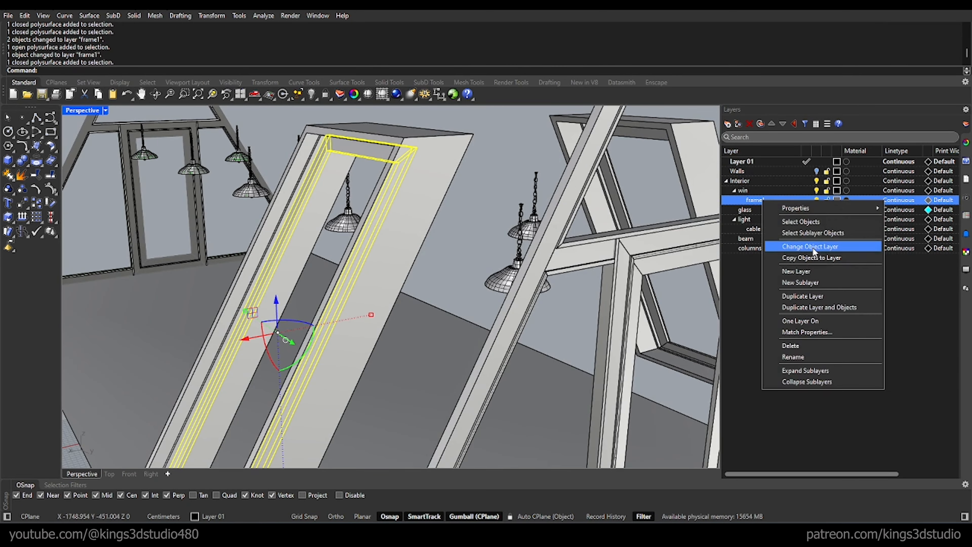
{"action": "left_click", "coordinate": [811, 248]}
Step: Move the near gable's eight frame pieces, including the door frame and its surround, to the frame1 sublayer
{"action": "scroll", "coordinate": [407, 174], "scroll_direction": "up", "scroll_amount": 9}
{"action": "left_click", "coordinate": [412, 191]}
{"action": "left_click", "coordinate": [496, 195], "text": "shift"}
{"action": "left_click", "coordinate": [321, 239], "text": "shift"}
{"action": "left_click", "coordinate": [298, 242], "text": "shift"}
{"action": "left_click", "coordinate": [264, 263], "text": "shift"}
{"action": "scroll", "coordinate": [255, 261], "scroll_direction": "down", "scroll_amount": 10}
{"action": "right_click_drag", "start_coordinate": [161, 268], "coordinate": [528, 249], "text": "shift"}
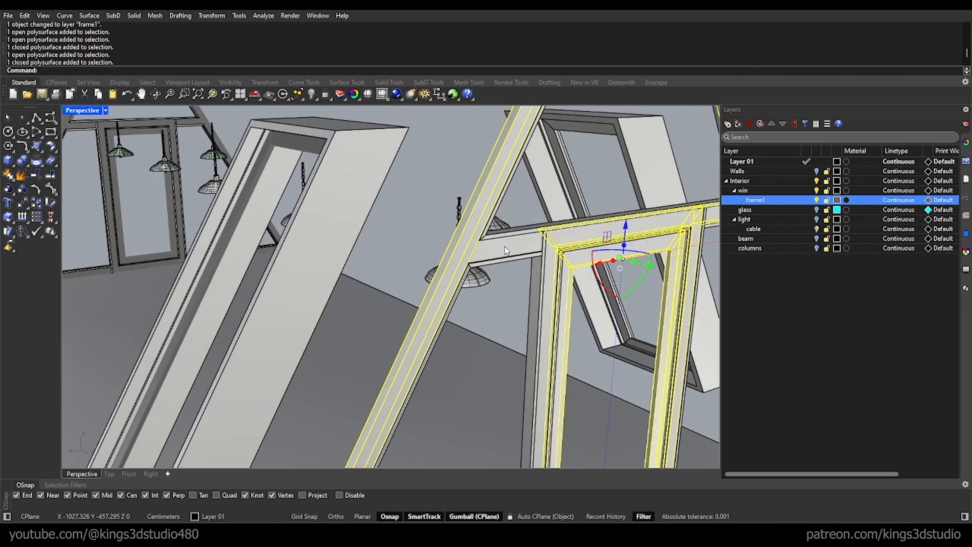
{"action": "left_click", "coordinate": [509, 243], "text": "shift"}
{"action": "scroll", "coordinate": [528, 237], "scroll_direction": "down", "scroll_amount": 8}
{"action": "scroll", "coordinate": [562, 375], "scroll_direction": "up", "scroll_amount": 10}
{"action": "left_click", "coordinate": [350, 400], "text": "shift"}
{"action": "left_click", "coordinate": [333, 398], "text": "shift"}
{"action": "right_click", "coordinate": [770, 196]}
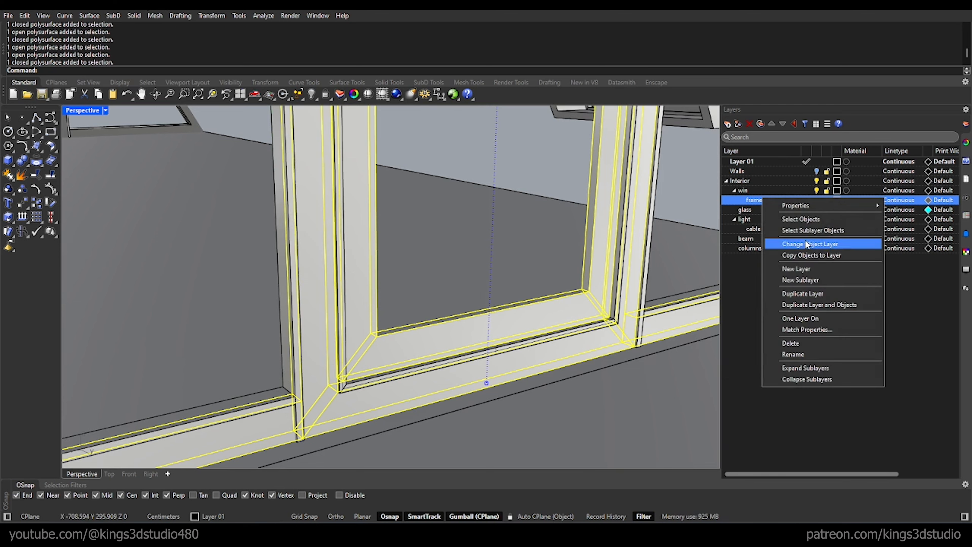
{"action": "left_click", "coordinate": [811, 244]}
{"action": "key", "text": "Escape"}
Step: Move the outer casings of both tilted roof windows to the frame1 sublayer and turn that sublayer off
{"action": "scroll", "coordinate": [524, 207], "scroll_direction": "down", "scroll_amount": 10}
{"action": "scroll", "coordinate": [523, 207], "scroll_direction": "down", "scroll_amount": 3}
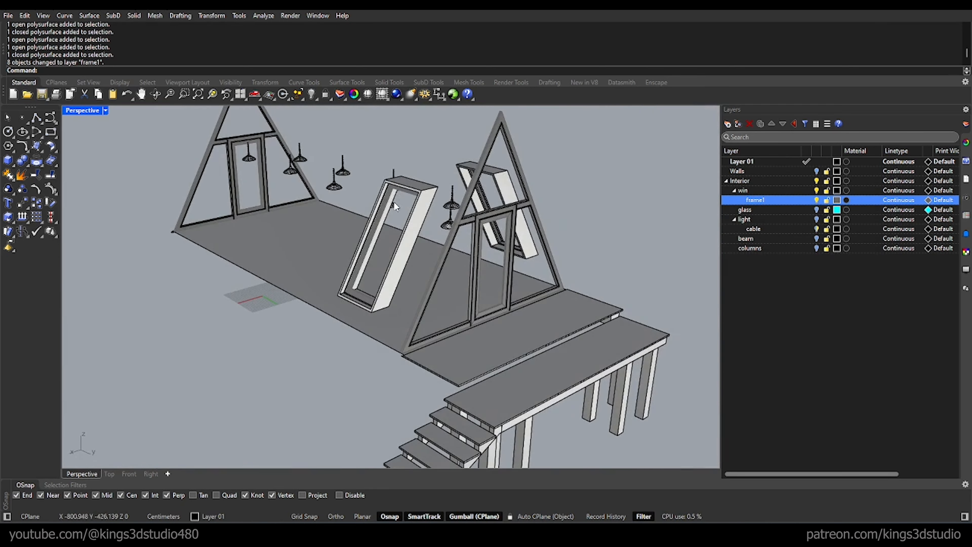
{"action": "scroll", "coordinate": [421, 191], "scroll_direction": "up", "scroll_amount": 10}
{"action": "left_click", "coordinate": [419, 192]}
{"action": "right_click", "coordinate": [763, 200]}
{"action": "left_click", "coordinate": [804, 248]}
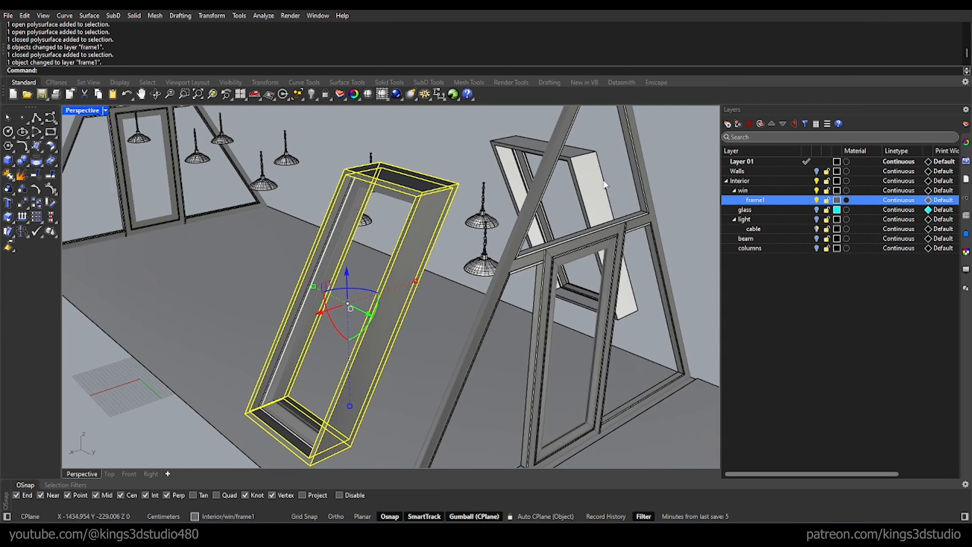
{"action": "left_click", "coordinate": [601, 192]}
{"action": "right_click", "coordinate": [767, 203]}
{"action": "left_click", "coordinate": [797, 249]}
{"action": "left_click", "coordinate": [816, 200]}
{"action": "scroll", "coordinate": [536, 199], "scroll_direction": "down", "scroll_amount": 4}
Step: Create a sublayer named "frame2" under win and set its colour to Gray
{"action": "left_click", "coordinate": [745, 191]}
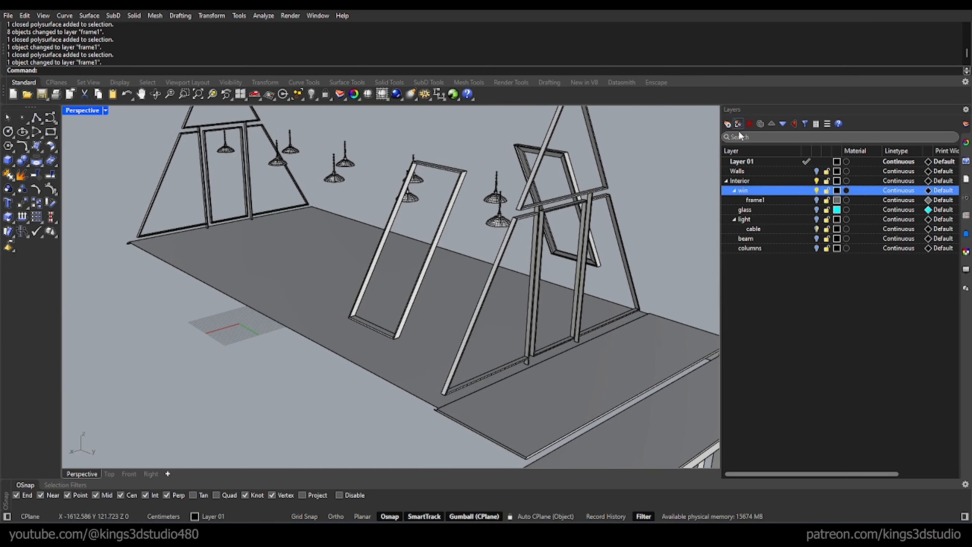
{"action": "left_click", "coordinate": [738, 125]}
{"action": "type", "text": "frame2"}
{"action": "key", "text": "Return"}
{"action": "left_click", "coordinate": [838, 200]}
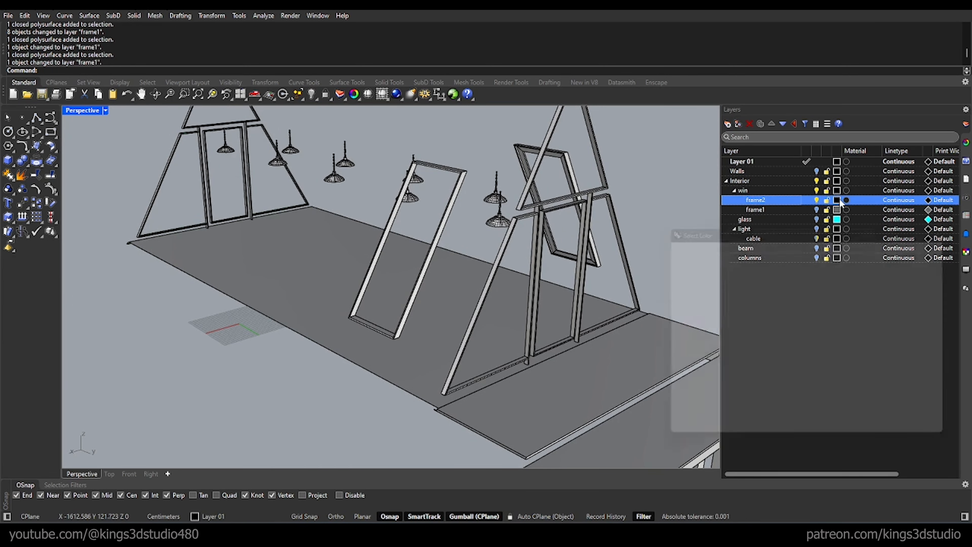
{"action": "left_click", "coordinate": [684, 256]}
{"action": "left_click", "coordinate": [896, 439]}
Step: Move the inner frame of the rear tilted roof window to the frame1 sublayer
{"action": "scroll", "coordinate": [601, 186], "scroll_direction": "up", "scroll_amount": 12}
{"action": "left_click", "coordinate": [602, 246]}
{"action": "scroll", "coordinate": [617, 292], "scroll_direction": "down", "scroll_amount": 5}
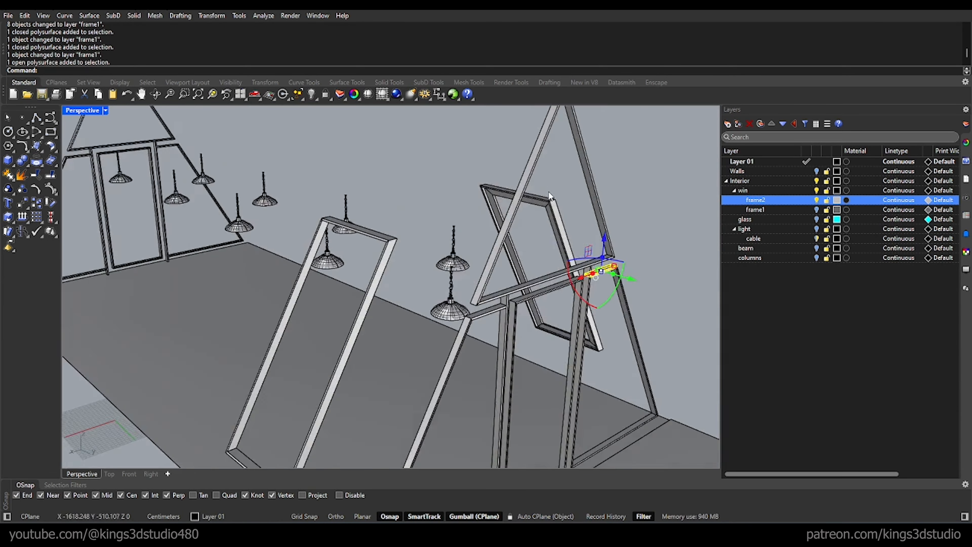
{"action": "scroll", "coordinate": [540, 170], "scroll_direction": "up", "scroll_amount": 5}
{"action": "left_click", "coordinate": [530, 171]}
{"action": "left_click", "coordinate": [755, 209]}
{"action": "right_click", "coordinate": [755, 210]}
{"action": "left_click", "coordinate": [818, 260]}
{"action": "left_click", "coordinate": [650, 214]}
{"action": "scroll", "coordinate": [548, 182], "scroll_direction": "down", "scroll_amount": 8}
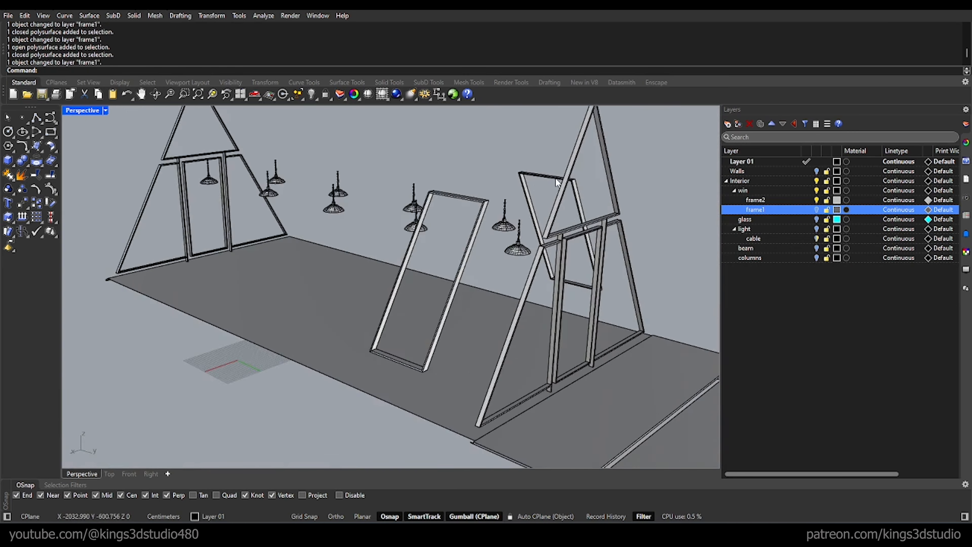
Step: Move the near gable's upper triangular trim and the rear tilted window's remaining trim to the frame2 sublayer
{"action": "scroll", "coordinate": [590, 187], "scroll_direction": "up", "scroll_amount": 4}
{"action": "left_click_drag", "start_coordinate": [586, 188], "coordinate": [538, 164]}
{"action": "right_click", "coordinate": [761, 201]}
{"action": "left_click", "coordinate": [803, 248]}
{"action": "left_click", "coordinate": [682, 176]}
{"action": "scroll", "coordinate": [623, 228], "scroll_direction": "up", "scroll_amount": 5}
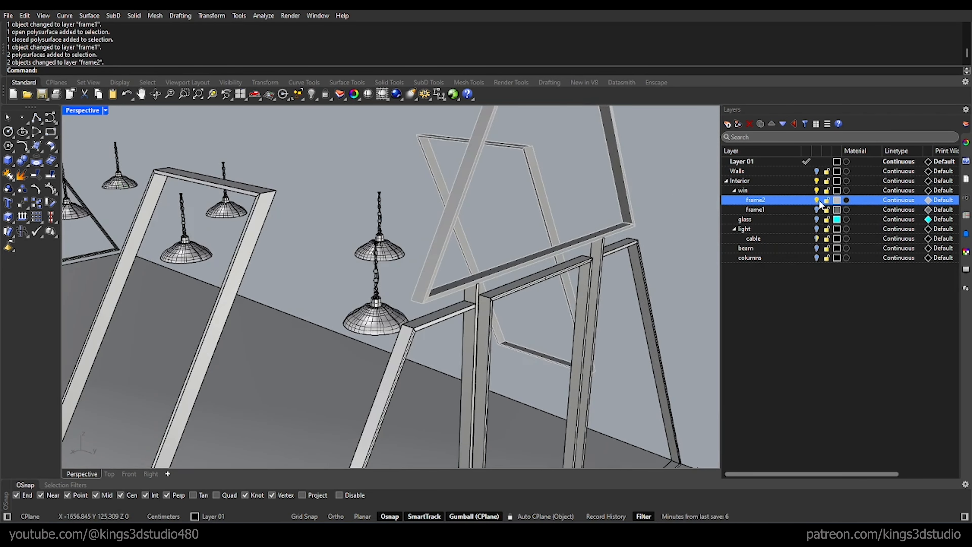
Step: Turn off the frame2 sublayer and move the near gable's lower window frames and mullions to it
{"action": "left_click", "coordinate": [817, 201]}
{"action": "left_click_drag", "start_coordinate": [663, 207], "coordinate": [458, 313]}
{"action": "right_click", "coordinate": [757, 201]}
{"action": "left_click", "coordinate": [800, 249]}
Step: Move all the remaining window frames, including the opposite gable's frames and mullions, to the frame2 sublayer
{"action": "scroll", "coordinate": [575, 249], "scroll_direction": "down", "scroll_amount": 8}
{"action": "right_click_drag", "start_coordinate": [547, 328], "coordinate": [373, 251]}
{"action": "scroll", "coordinate": [541, 316], "scroll_direction": "up", "scroll_amount": 6}
{"action": "left_click", "coordinate": [551, 364]}
{"action": "left_click", "coordinate": [525, 321], "text": "shift"}
{"action": "left_click", "coordinate": [308, 236], "text": "shift"}
{"action": "scroll", "coordinate": [536, 278], "scroll_direction": "up", "scroll_amount": 5}
{"action": "left_click", "coordinate": [538, 252], "text": "shift"}
{"action": "scroll", "coordinate": [584, 293], "scroll_direction": "down", "scroll_amount": 8}
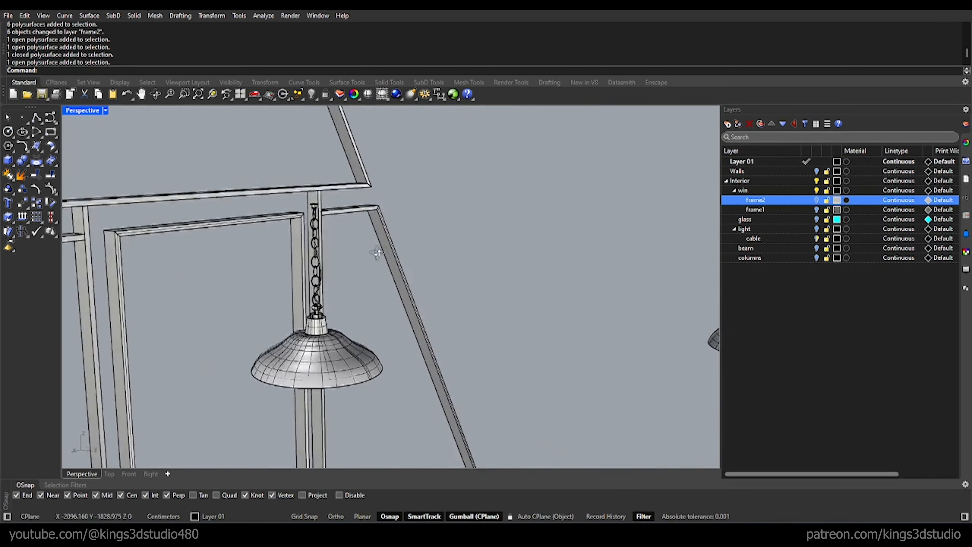
{"action": "scroll", "coordinate": [377, 261], "scroll_direction": "down", "scroll_amount": 5}
{"action": "left_click_drag", "start_coordinate": [379, 276], "coordinate": [232, 249], "text": "shift"}
{"action": "left_click_drag", "start_coordinate": [249, 335], "coordinate": [197, 303], "text": "shift"}
{"action": "left_click", "coordinate": [410, 301], "text": "shift"}
{"action": "right_click_drag", "start_coordinate": [400, 311], "coordinate": [304, 417]}
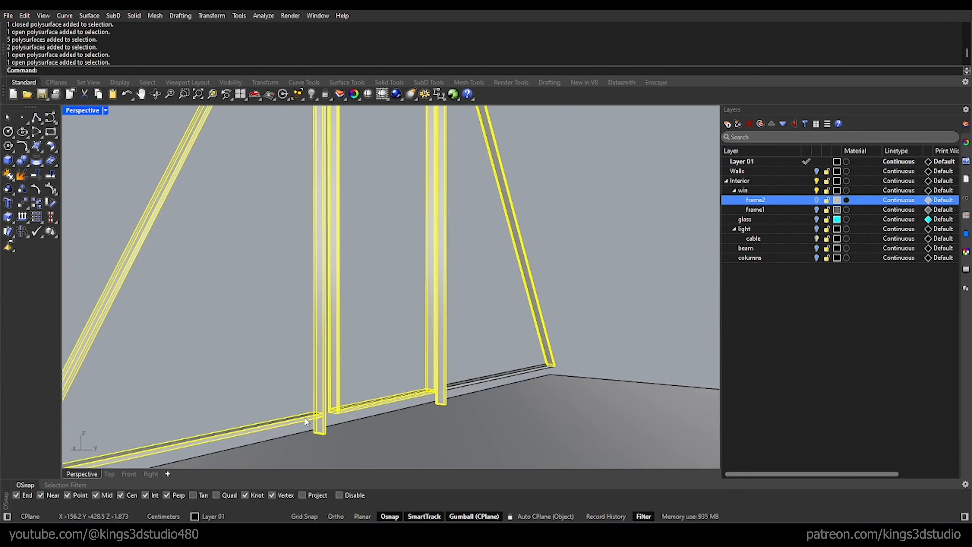
{"action": "right_click", "coordinate": [755, 202]}
{"action": "left_click", "coordinate": [797, 247]}
Step: Select the hanging cables of six pendant lamps one by one and move them to the cable sublayer
{"action": "scroll", "coordinate": [529, 251], "scroll_direction": "down", "scroll_amount": 6}
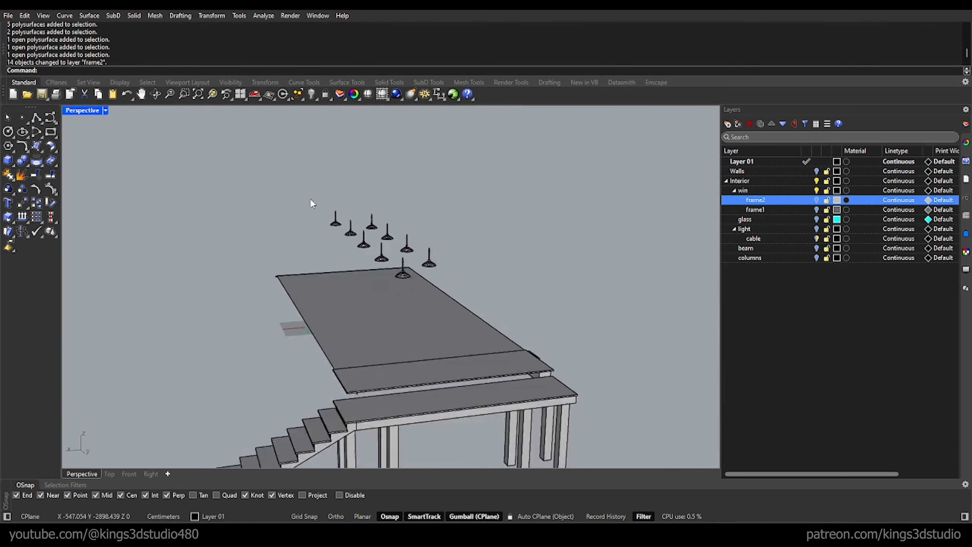
{"action": "scroll", "coordinate": [582, 278], "scroll_direction": "up", "scroll_amount": 10}
{"action": "left_click", "coordinate": [753, 238]}
{"action": "scroll", "coordinate": [556, 230], "scroll_direction": "up", "scroll_amount": 12}
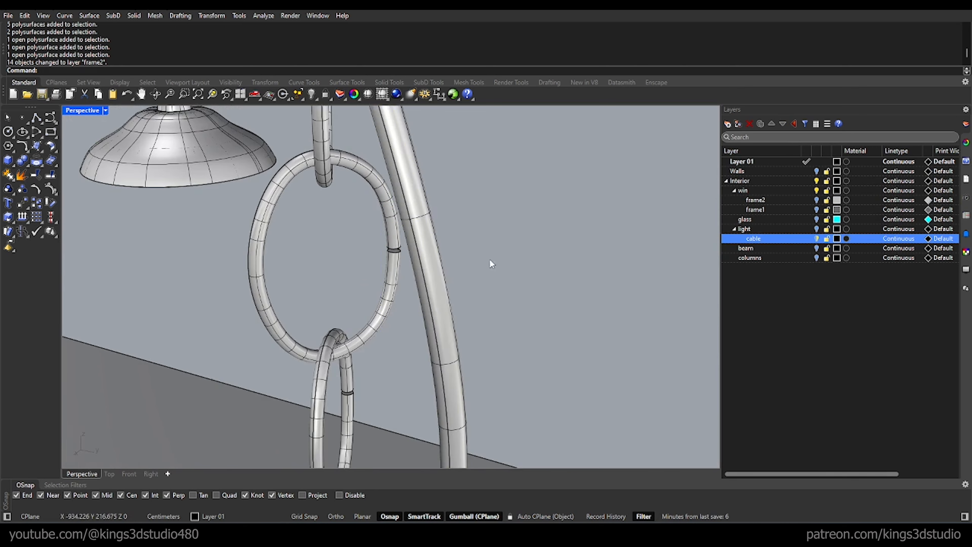
{"action": "left_click", "coordinate": [441, 261]}
{"action": "scroll", "coordinate": [456, 268], "scroll_direction": "down", "scroll_amount": 12}
{"action": "scroll", "coordinate": [339, 153], "scroll_direction": "up", "scroll_amount": 6}
{"action": "left_click", "coordinate": [373, 180], "text": "shift"}
{"action": "scroll", "coordinate": [383, 199], "scroll_direction": "down", "scroll_amount": 8}
{"action": "scroll", "coordinate": [261, 256], "scroll_direction": "up", "scroll_amount": 10}
{"action": "left_click", "coordinate": [402, 283], "text": "shift"}
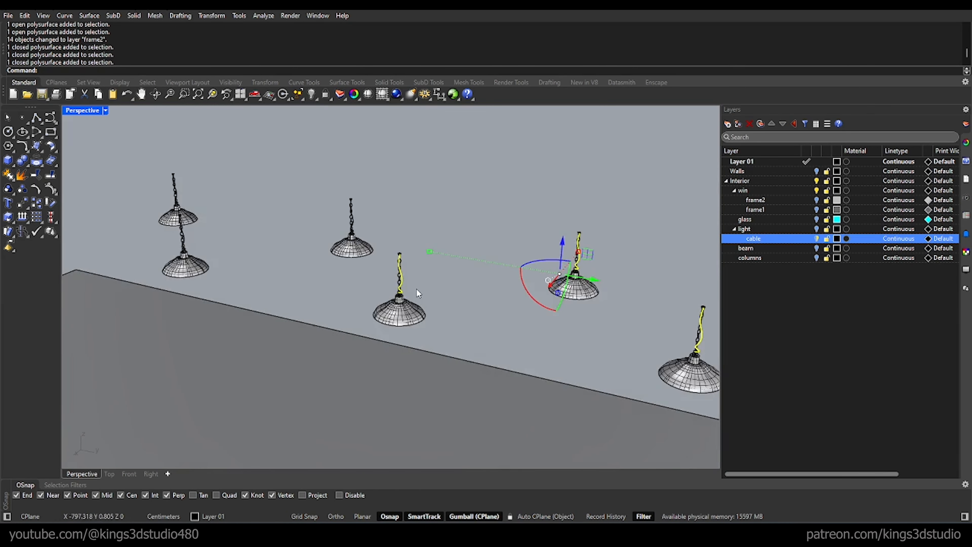
{"action": "scroll", "coordinate": [352, 219], "scroll_direction": "up", "scroll_amount": 12}
{"action": "left_click", "coordinate": [385, 230], "text": "shift"}
{"action": "scroll", "coordinate": [443, 250], "scroll_direction": "down", "scroll_amount": 12}
{"action": "scroll", "coordinate": [217, 299], "scroll_direction": "up", "scroll_amount": 12}
{"action": "left_click", "coordinate": [431, 330], "text": "shift"}
{"action": "scroll", "coordinate": [457, 337], "scroll_direction": "down", "scroll_amount": 8}
{"action": "scroll", "coordinate": [458, 339], "scroll_direction": "down", "scroll_amount": 5}
{"action": "scroll", "coordinate": [426, 245], "scroll_direction": "up", "scroll_amount": 10}
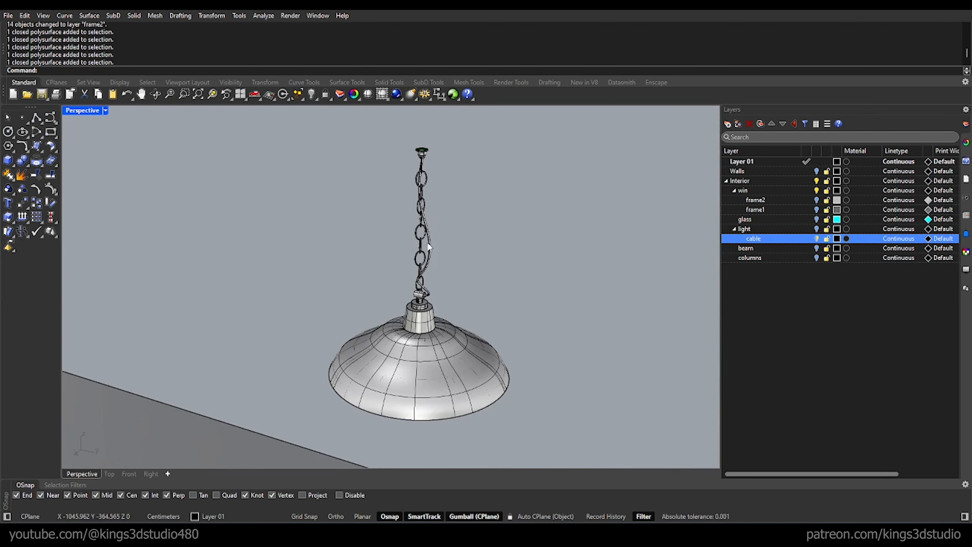
{"action": "left_click", "coordinate": [427, 242], "text": "shift"}
{"action": "right_click", "coordinate": [767, 239]}
{"action": "left_click", "coordinate": [792, 330]}
Step: Create two more sublayers under light, named "bulb" and "chain"
{"action": "scroll", "coordinate": [384, 201], "scroll_direction": "down", "scroll_amount": 10}
{"action": "right_click_drag", "start_coordinate": [383, 197], "coordinate": [363, 130]}
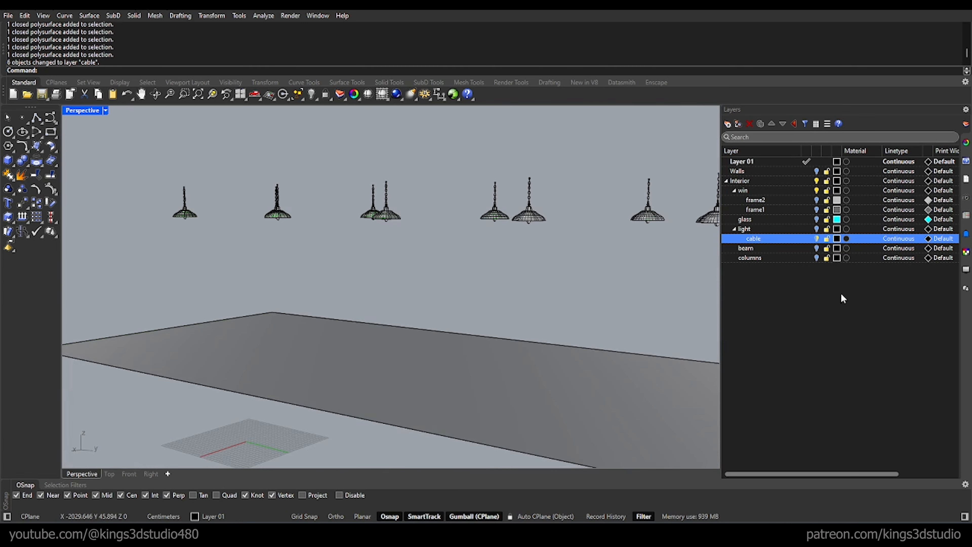
{"action": "left_click", "coordinate": [745, 229]}
{"action": "left_click", "coordinate": [738, 124]}
{"action": "type", "text": "lb"}
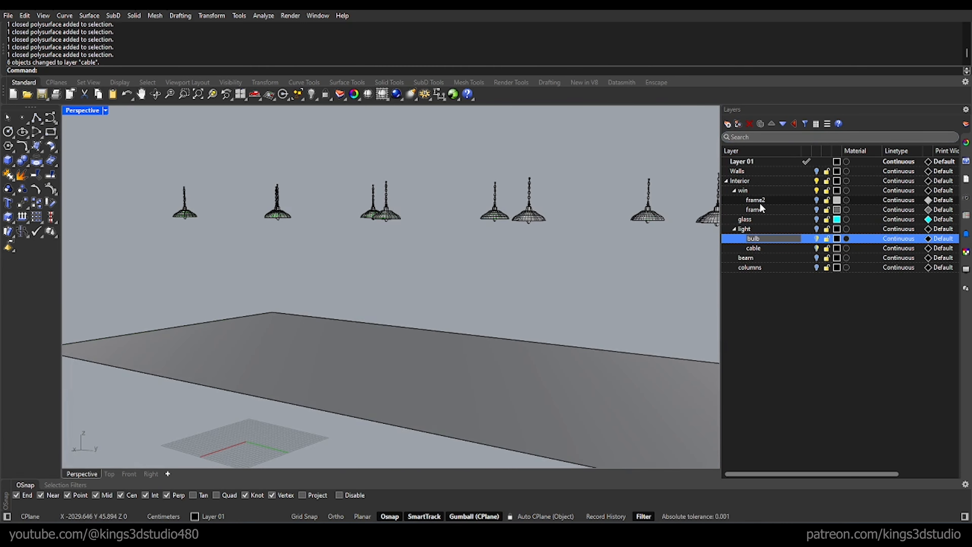
{"action": "key", "text": "Return"}
{"action": "right_click_drag", "start_coordinate": [630, 266], "coordinate": [606, 292]}
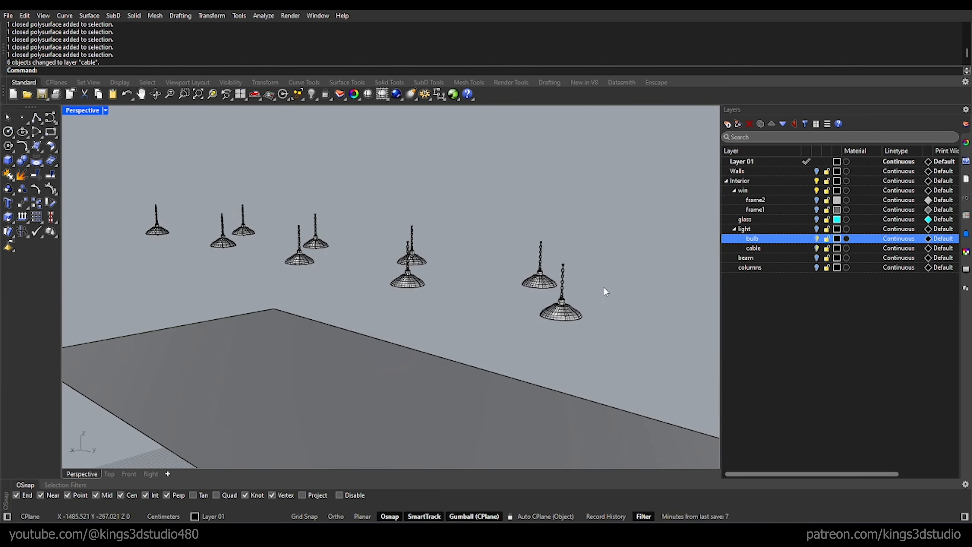
{"action": "left_click", "coordinate": [729, 124]}
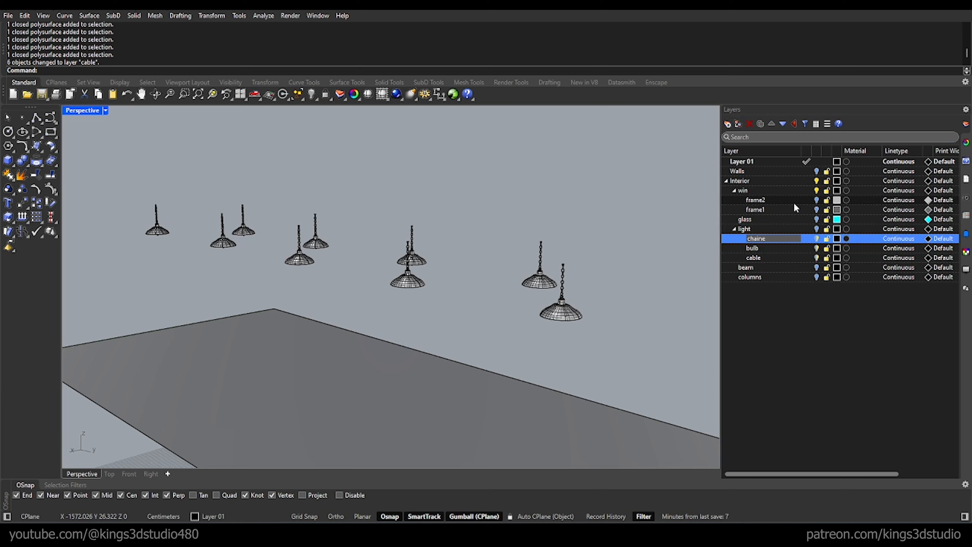
{"action": "key", "text": "Return"}
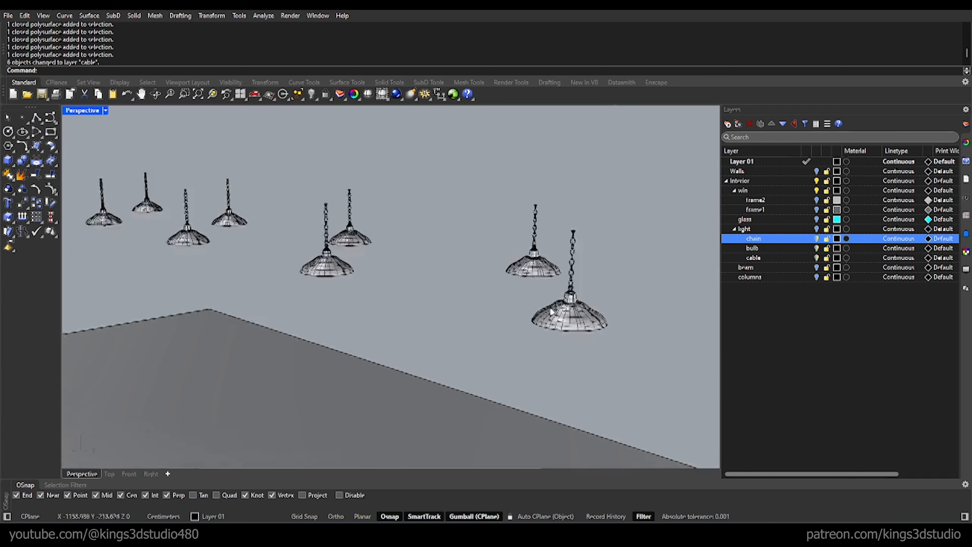
Step: Switch to the Front view and move one remaining cable of the right-hand pendant lamps to the cable sublayer
{"action": "scroll", "coordinate": [548, 296], "scroll_direction": "up", "scroll_amount": 5}
{"action": "scroll", "coordinate": [548, 295], "scroll_direction": "down", "scroll_amount": 5}
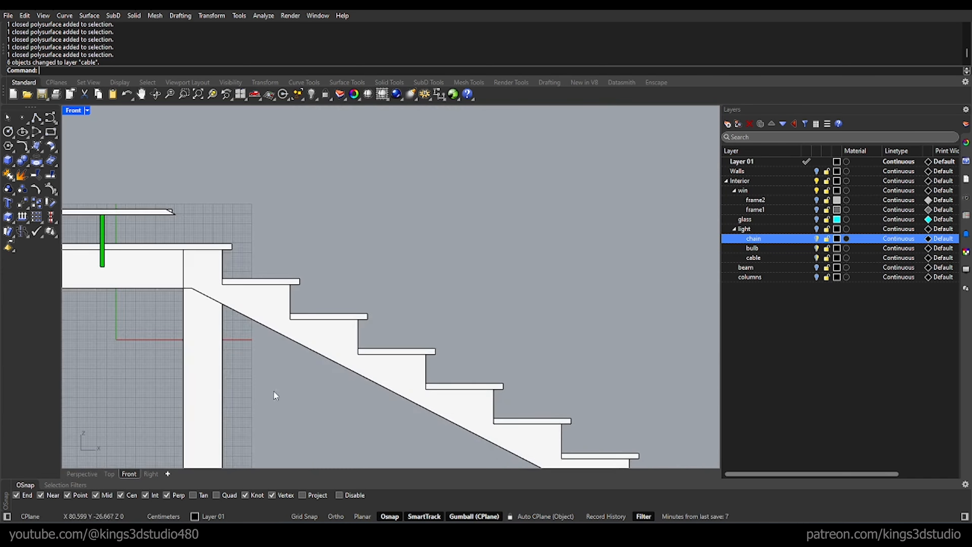
{"action": "scroll", "coordinate": [276, 397], "scroll_direction": "down", "scroll_amount": 3}
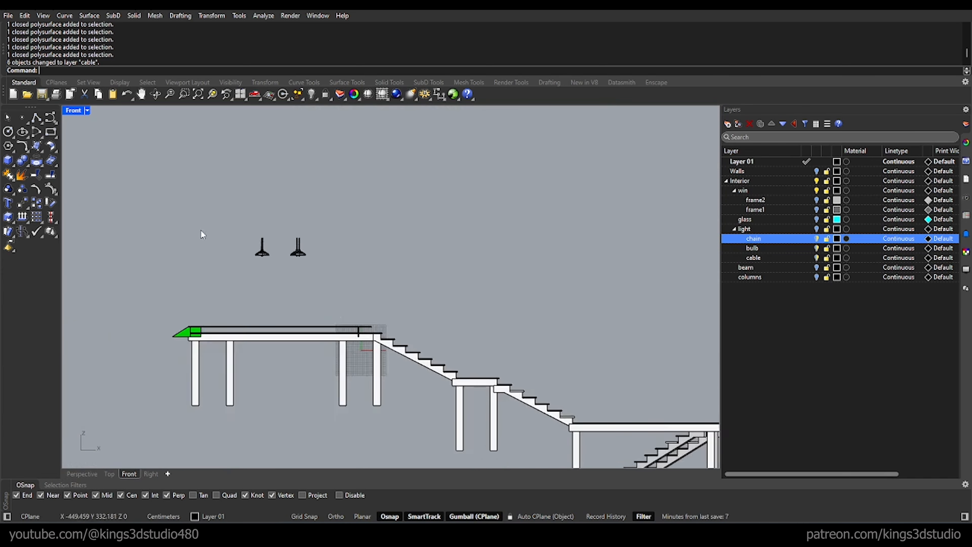
{"action": "scroll", "coordinate": [202, 235], "scroll_direction": "up", "scroll_amount": 10}
{"action": "scroll", "coordinate": [532, 269], "scroll_direction": "up", "scroll_amount": 4}
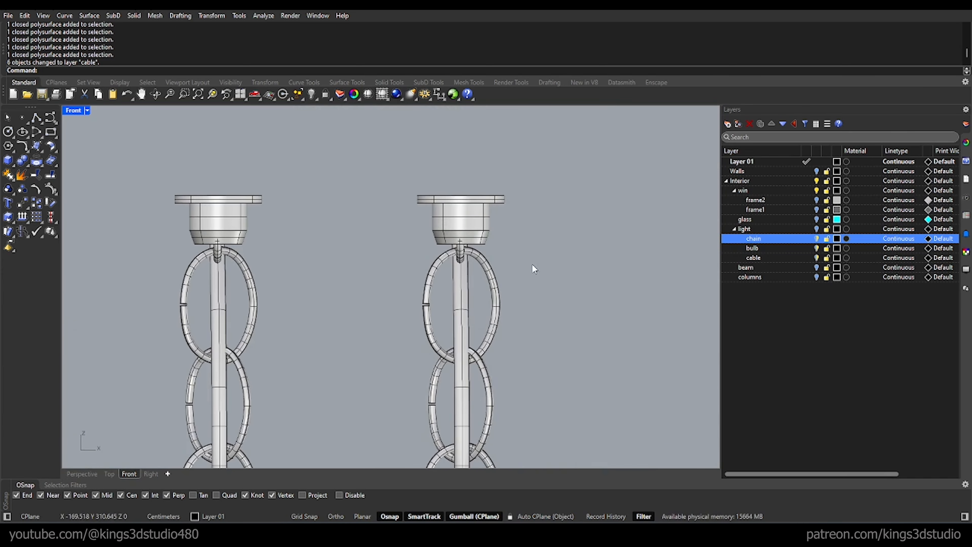
{"action": "left_click", "coordinate": [465, 283]}
{"action": "scroll", "coordinate": [436, 269], "scroll_direction": "up", "scroll_amount": 2}
{"action": "scroll", "coordinate": [398, 264], "scroll_direction": "down", "scroll_amount": 5}
{"action": "right_click_drag", "start_coordinate": [398, 264], "coordinate": [157, 275]}
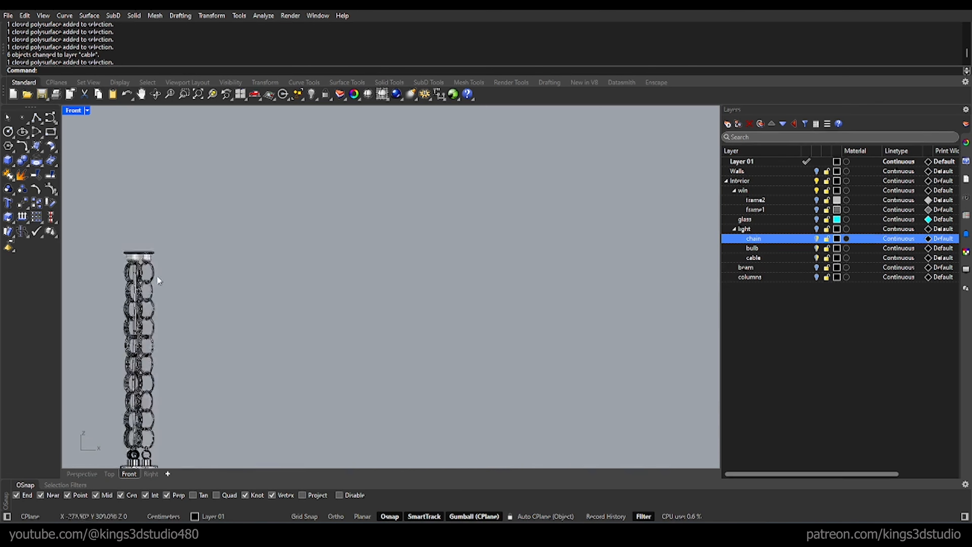
{"action": "left_click", "coordinate": [753, 257]}
{"action": "right_click", "coordinate": [760, 257]}
{"action": "left_click", "coordinate": [810, 303]}
Step: Move the last two pendant lamp cables, one in each lamp group, to the cable sublayer
{"action": "scroll", "coordinate": [133, 269], "scroll_direction": "up", "scroll_amount": 6}
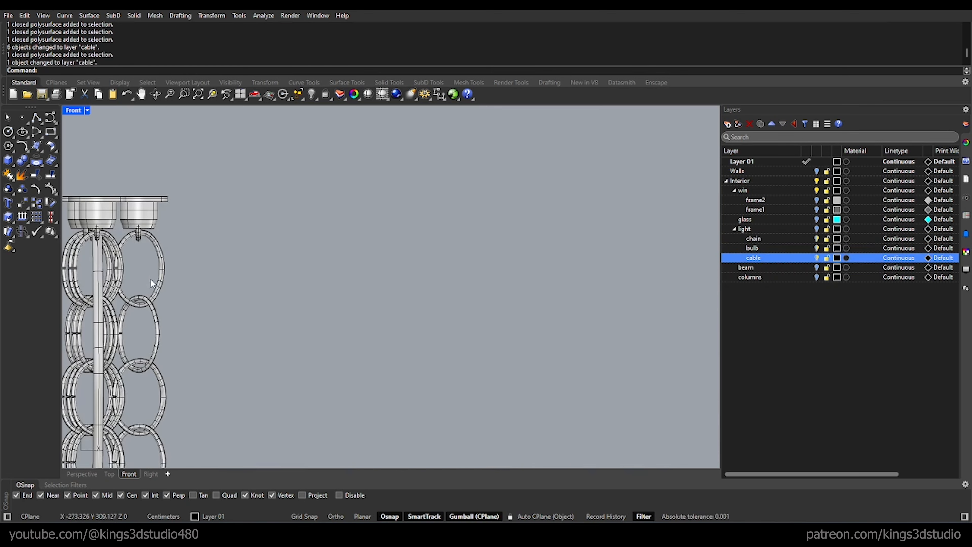
{"action": "left_click", "coordinate": [101, 264]}
{"action": "right_click", "coordinate": [755, 257]}
{"action": "left_click", "coordinate": [781, 307]}
{"action": "scroll", "coordinate": [325, 287], "scroll_direction": "down", "scroll_amount": 8}
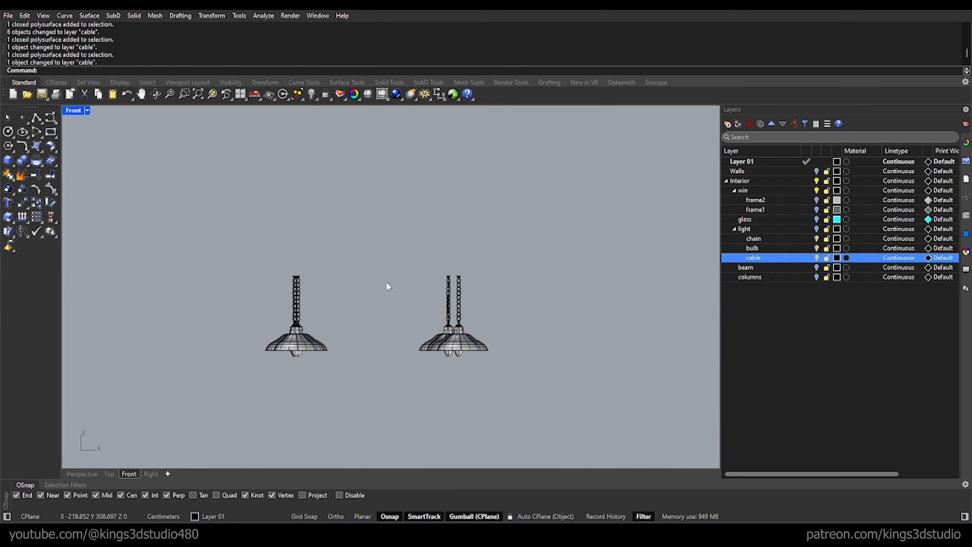
{"action": "scroll", "coordinate": [452, 279], "scroll_direction": "up", "scroll_amount": 10}
{"action": "left_click", "coordinate": [363, 306]}
{"action": "right_click", "coordinate": [759, 261]}
{"action": "left_click", "coordinate": [786, 308]}
Step: Select the light bulbs inside all the pendant lamp shades and move them to the bulb sublayer
{"action": "scroll", "coordinate": [462, 211], "scroll_direction": "down", "scroll_amount": 10}
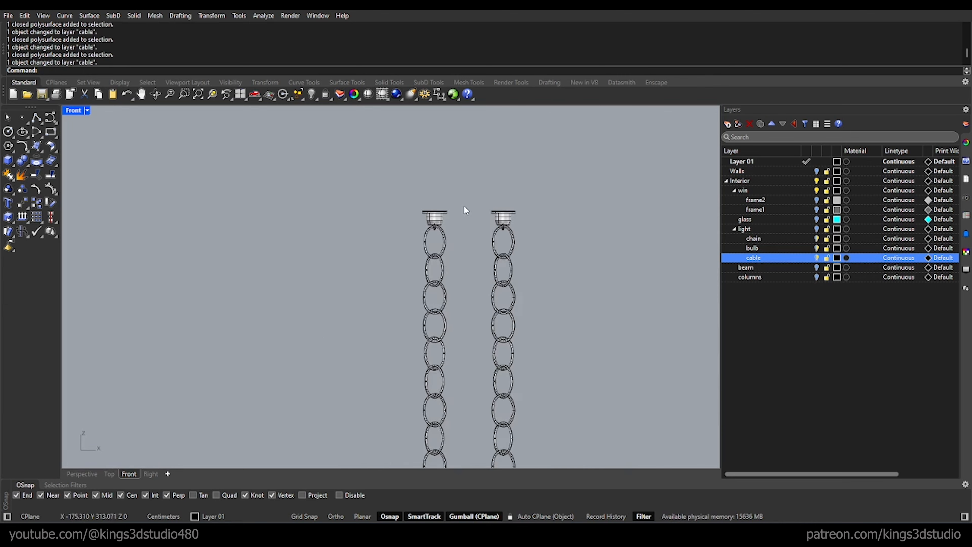
{"action": "left_click_drag", "start_coordinate": [626, 385], "coordinate": [253, 354]}
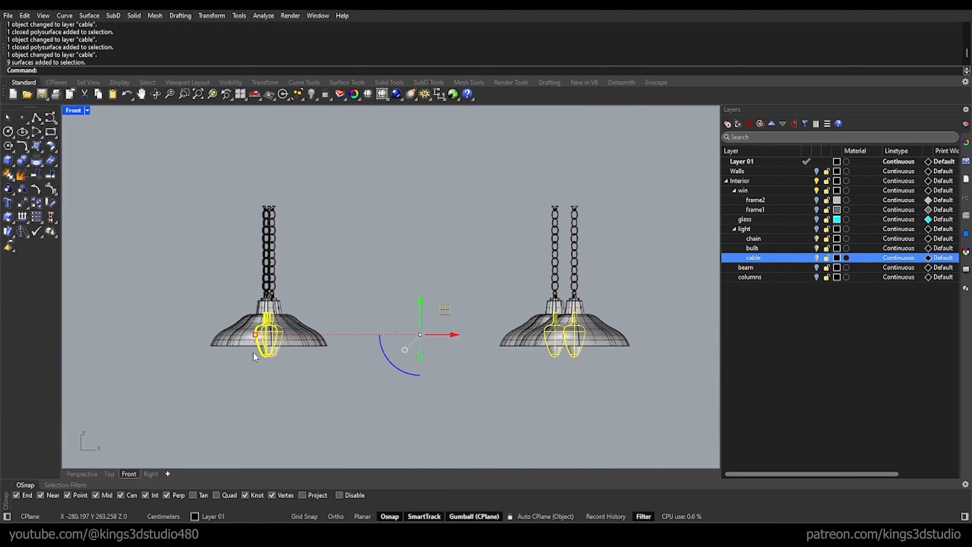
{"action": "right_click", "coordinate": [751, 248]}
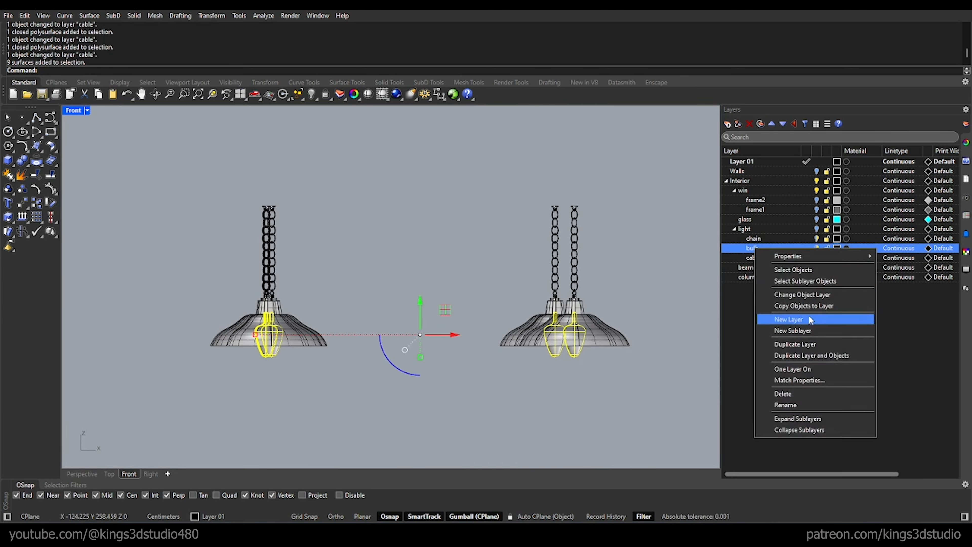
{"action": "left_click", "coordinate": [814, 294]}
Step: Select the chain links of all the pendant lamps and move them to the chain sublayer
{"action": "scroll", "coordinate": [616, 281], "scroll_direction": "up", "scroll_amount": 3}
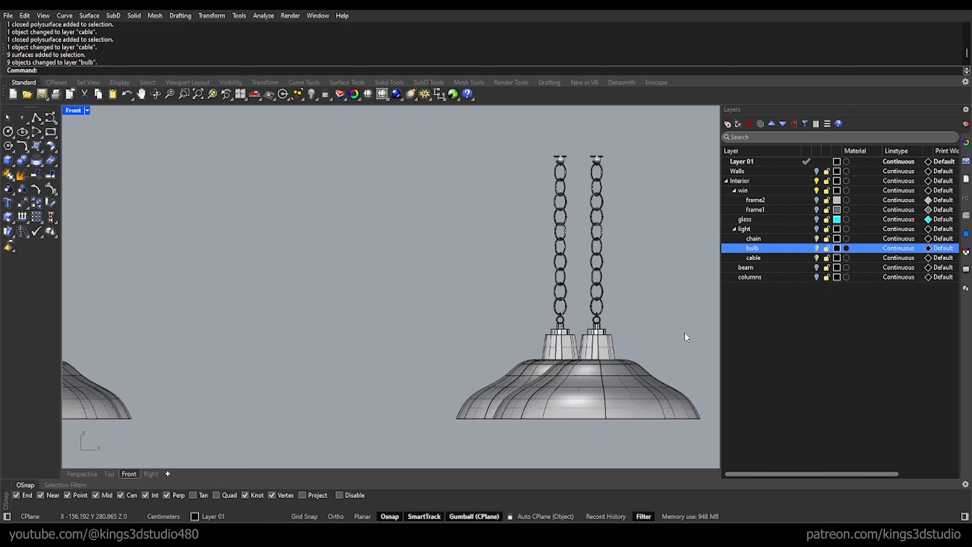
{"action": "scroll", "coordinate": [684, 332], "scroll_direction": "down", "scroll_amount": 1}
{"action": "left_click_drag", "start_coordinate": [126, 195], "coordinate": [653, 328]}
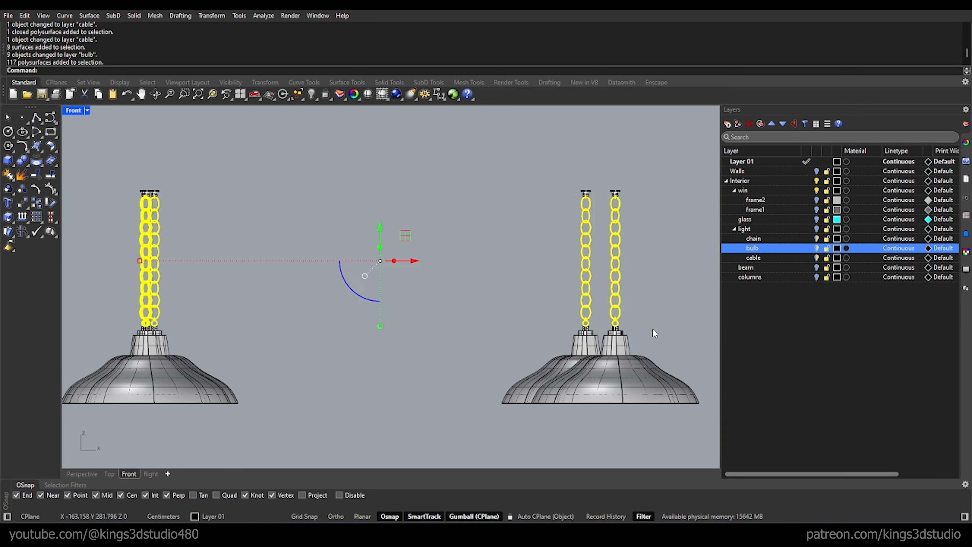
{"action": "scroll", "coordinate": [647, 325], "scroll_direction": "up", "scroll_amount": 3}
{"action": "right_click", "coordinate": [763, 240]}
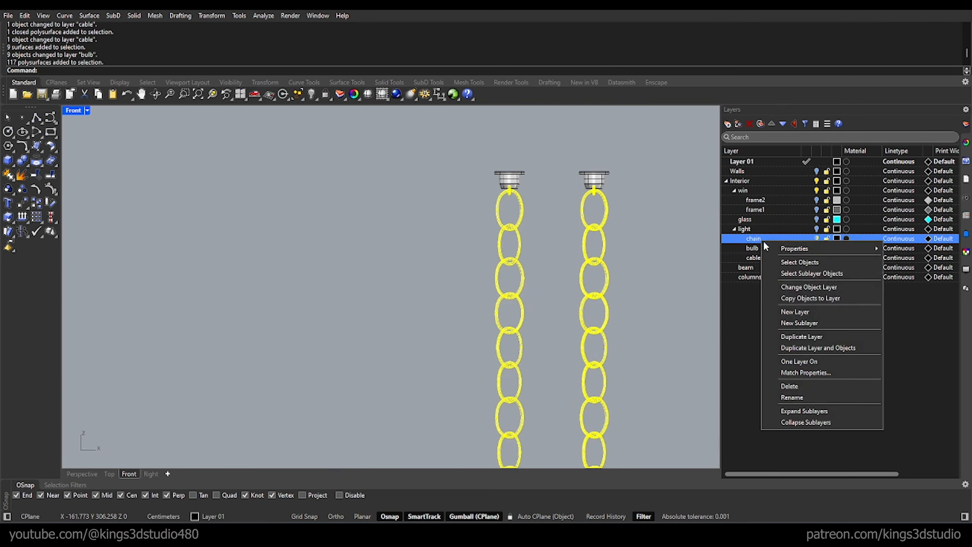
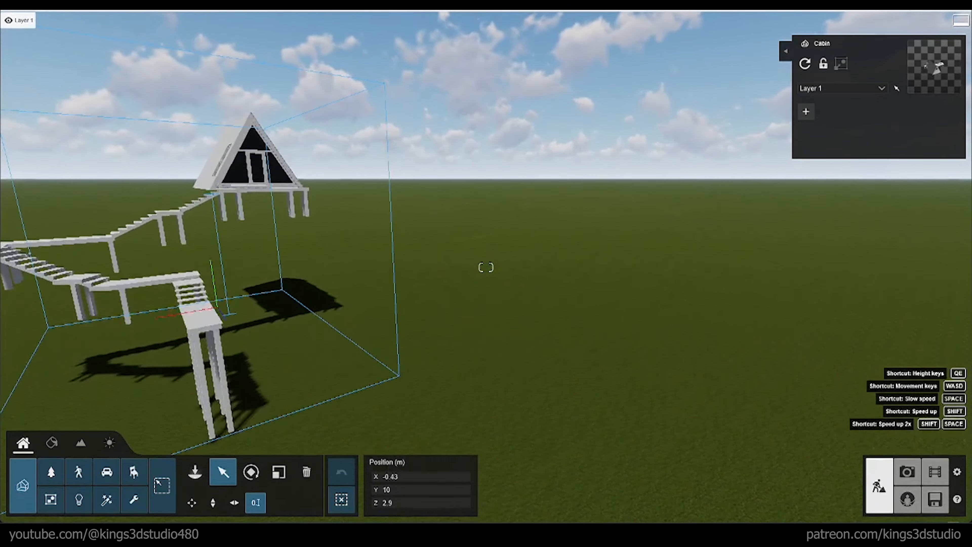
Step: Raise the cabin and its walkway by setting the model's Y position to 12 m
{"action": "key", "text": "a"}
{"action": "key", "text": "a"}
{"action": "right_click_drag", "start_coordinate": [506, 379], "coordinate": [537, 388]}
{"action": "key", "text": "s"}
{"action": "left_click", "coordinate": [537, 387]}
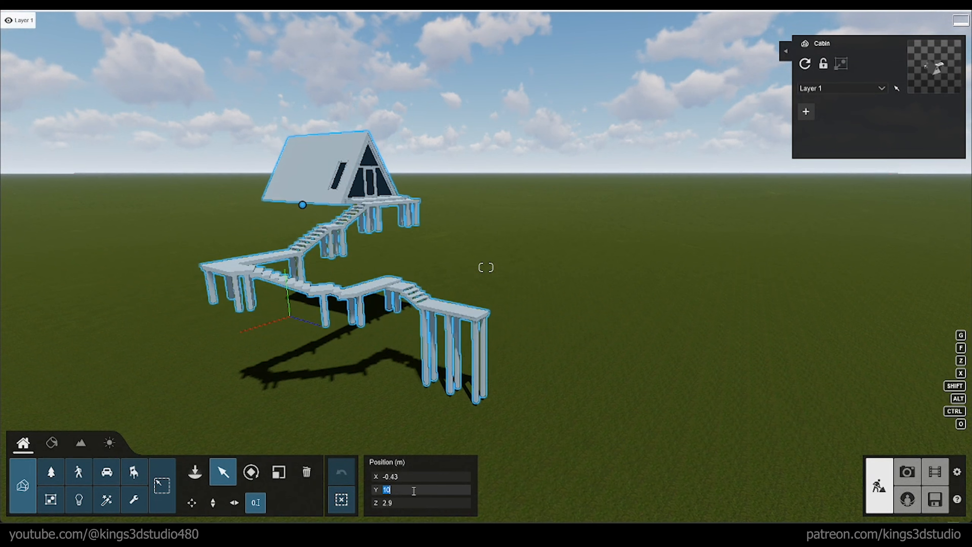
{"action": "type", "text": "12"}
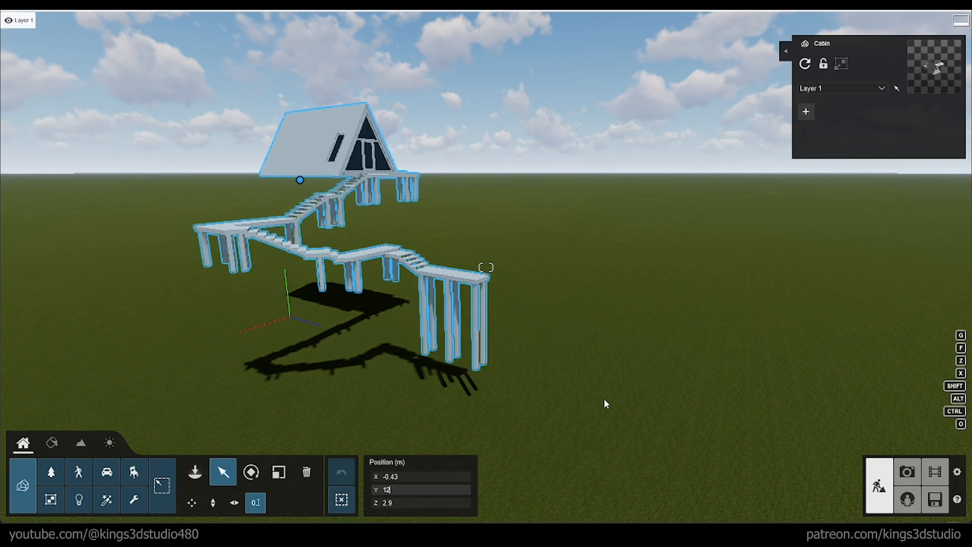
{"action": "scroll", "coordinate": [490, 247], "scroll_direction": "up", "scroll_amount": 3}
{"action": "scroll", "coordinate": [449, 204], "scroll_direction": "down", "scroll_amount": 2}
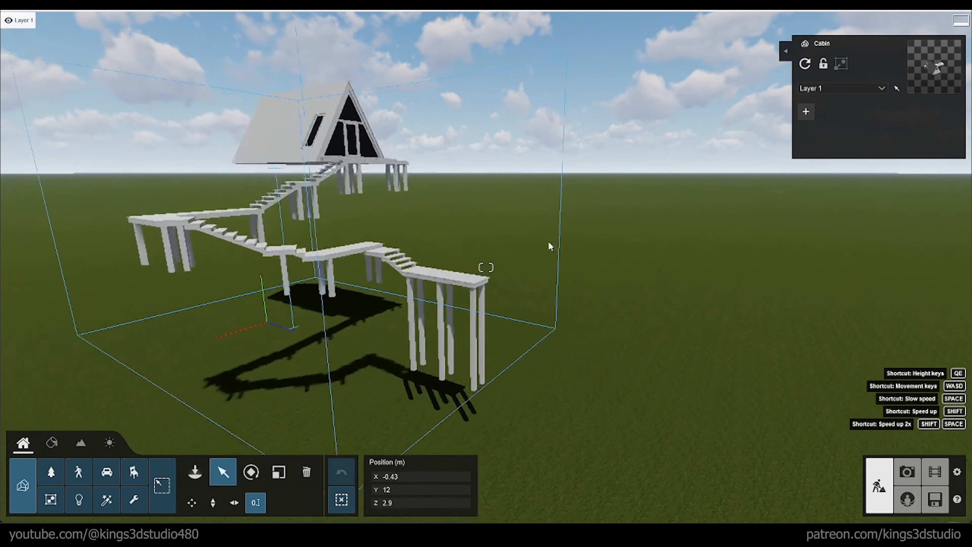
Step: Start sculpting the landscape with the raise brush and build a curved rocky mound beneath the cabin and walkway
{"action": "right_click_drag", "start_coordinate": [548, 241], "coordinate": [313, 241]}
{"action": "key", "text": "d"}
{"action": "key", "text": "d"}
{"action": "key", "text": "s"}
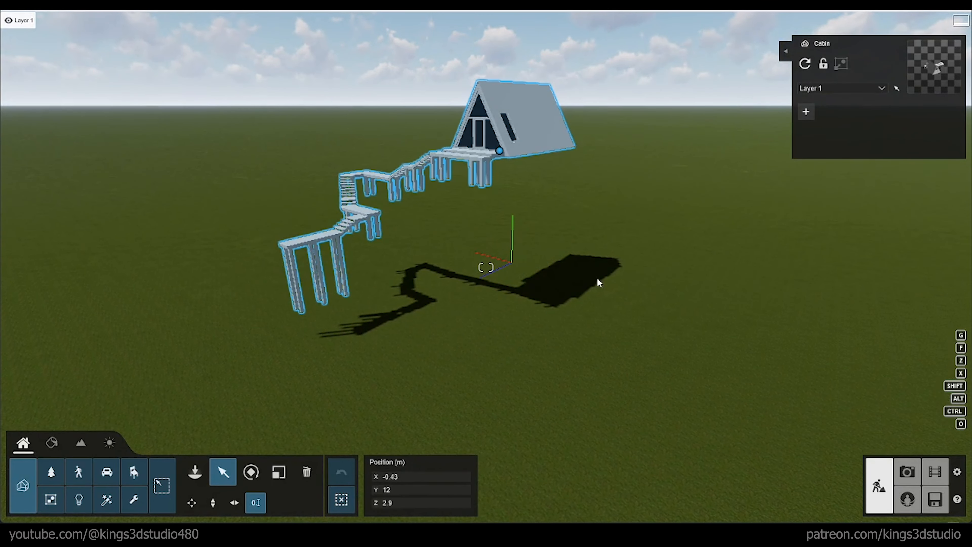
{"action": "left_click", "coordinate": [82, 444]}
{"action": "left_click", "coordinate": [31, 479]}
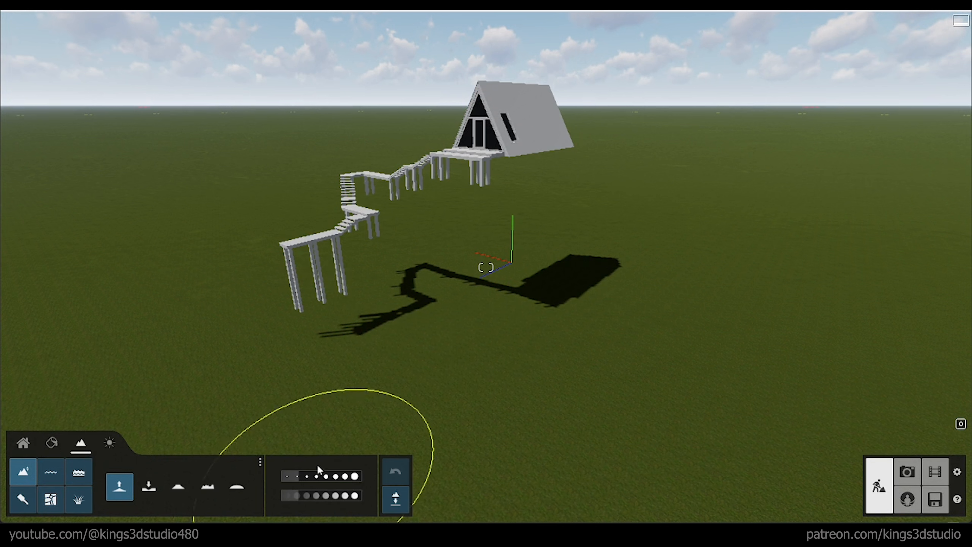
{"action": "left_click_drag", "start_coordinate": [301, 497], "coordinate": [327, 496]}
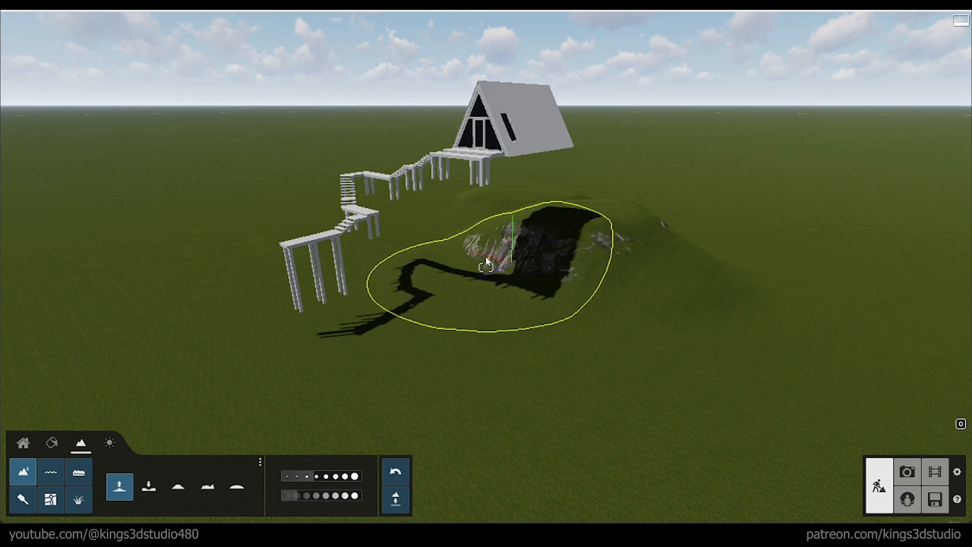
{"action": "mouse_move", "coordinate": [485, 259]}
{"action": "left_mouse_down"}
{"action": "mouse_move", "coordinate": [457, 252]}
{"action": "mouse_move", "coordinate": [425, 224]}
{"action": "left_mouse_up"}
{"action": "left_click_drag", "start_coordinate": [566, 294], "coordinate": [696, 291]}
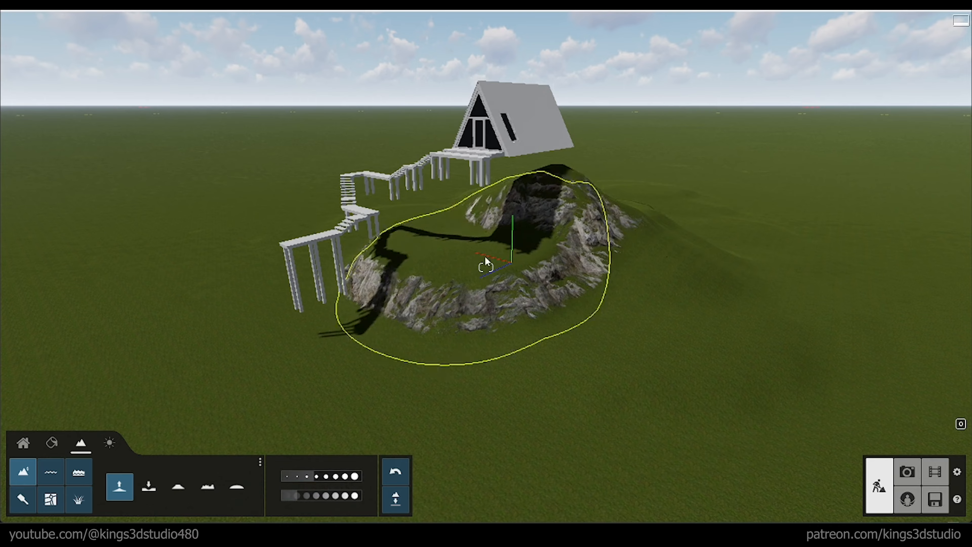
Step: Raise the terrain along the outer side of the walkway into a rocky slope with a peak beside the cabin
{"action": "mouse_move", "coordinate": [485, 256]}
{"action": "right_mouse_down"}
{"action": "mouse_move", "coordinate": [543, 246]}
{"action": "mouse_move", "coordinate": [551, 272]}
{"action": "mouse_move", "coordinate": [525, 267]}
{"action": "mouse_move", "coordinate": [620, 260]}
{"action": "mouse_move", "coordinate": [651, 283]}
{"action": "mouse_move", "coordinate": [494, 322]}
{"action": "mouse_move", "coordinate": [538, 320]}
{"action": "right_mouse_up"}
{"action": "key", "text": "a"}
{"action": "key", "text": "a"}
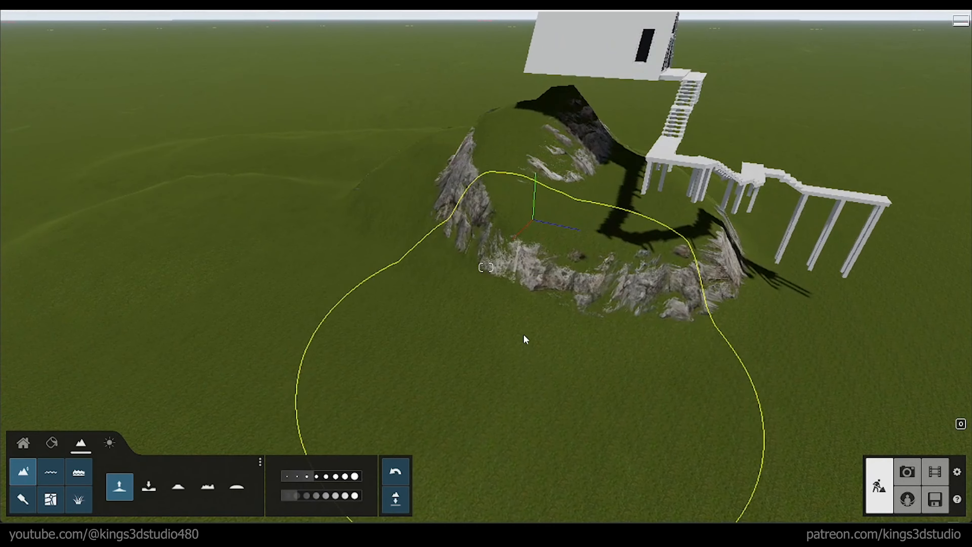
{"action": "mouse_move", "coordinate": [523, 337]}
{"action": "left_mouse_down"}
{"action": "mouse_move", "coordinate": [432, 301]}
{"action": "mouse_move", "coordinate": [348, 189]}
{"action": "left_mouse_up"}
{"action": "mouse_move", "coordinate": [385, 141]}
{"action": "left_mouse_down"}
{"action": "mouse_move", "coordinate": [451, 201]}
{"action": "mouse_move", "coordinate": [447, 239]}
{"action": "mouse_move", "coordinate": [386, 174]}
{"action": "mouse_move", "coordinate": [317, 159]}
{"action": "mouse_move", "coordinate": [358, 189]}
{"action": "mouse_move", "coordinate": [664, 209]}
{"action": "left_mouse_up"}
{"action": "mouse_move", "coordinate": [664, 209]}
{"action": "right_mouse_down"}
{"action": "mouse_move", "coordinate": [604, 202]}
{"action": "mouse_move", "coordinate": [713, 201]}
{"action": "right_mouse_up"}
Step: Raise the ground on the side of the cabin opposite the peak to extend the mound into a wider ridge
{"action": "key", "text": "w"}
{"action": "key", "text": "d"}
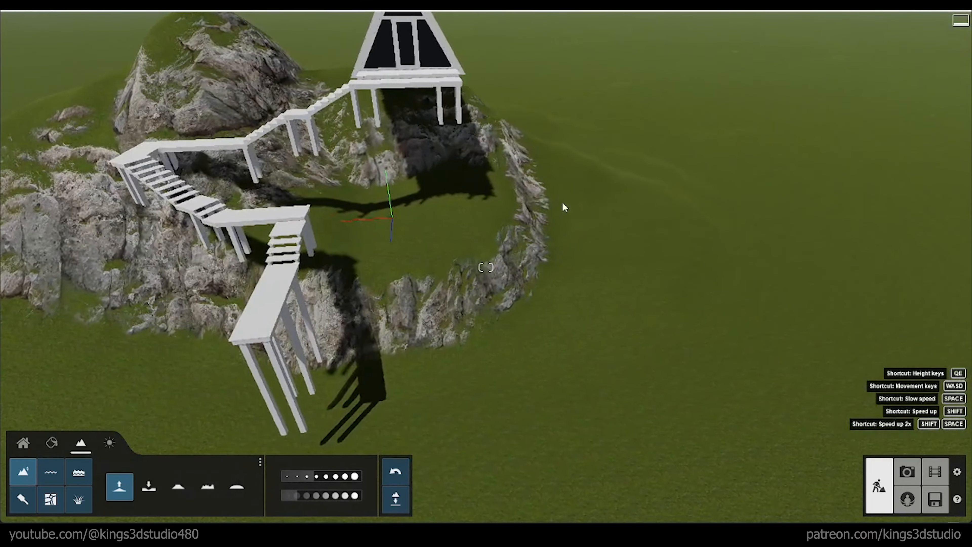
{"action": "mouse_move", "coordinate": [479, 196]}
{"action": "left_mouse_down"}
{"action": "mouse_move", "coordinate": [564, 183]}
{"action": "mouse_move", "coordinate": [726, 198]}
{"action": "left_mouse_up"}
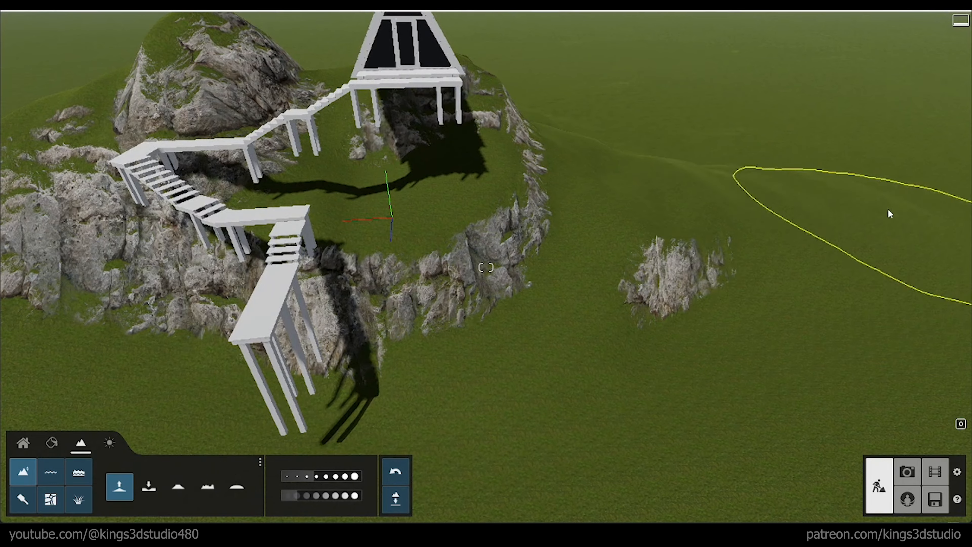
{"action": "mouse_move", "coordinate": [889, 213]}
{"action": "left_mouse_down"}
{"action": "mouse_move", "coordinate": [696, 195]}
{"action": "mouse_move", "coordinate": [686, 146]}
{"action": "mouse_move", "coordinate": [554, 338]}
{"action": "left_mouse_up"}
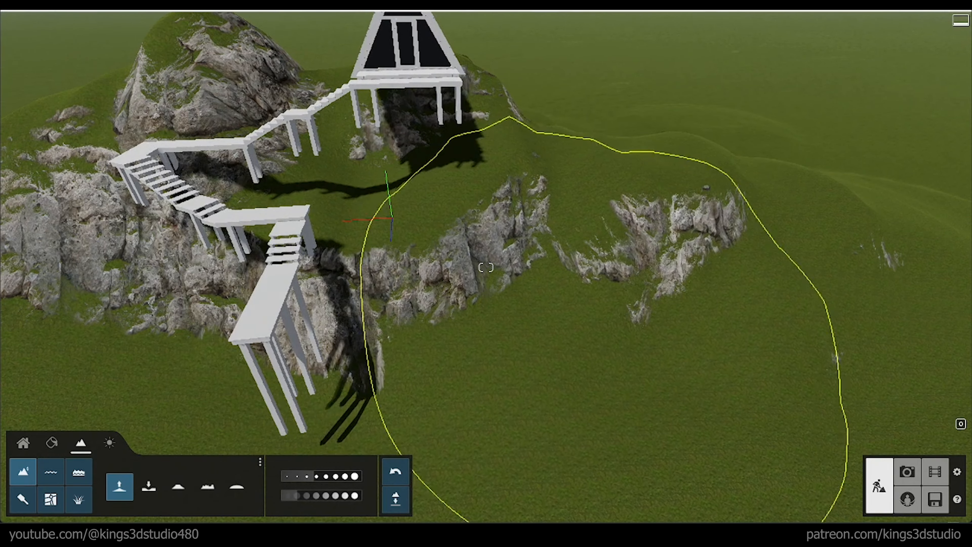
{"action": "mouse_move", "coordinate": [609, 310]}
{"action": "right_mouse_down"}
{"action": "mouse_move", "coordinate": [629, 266]}
{"action": "mouse_move", "coordinate": [527, 388]}
{"action": "right_mouse_up"}
{"action": "key", "text": "s"}
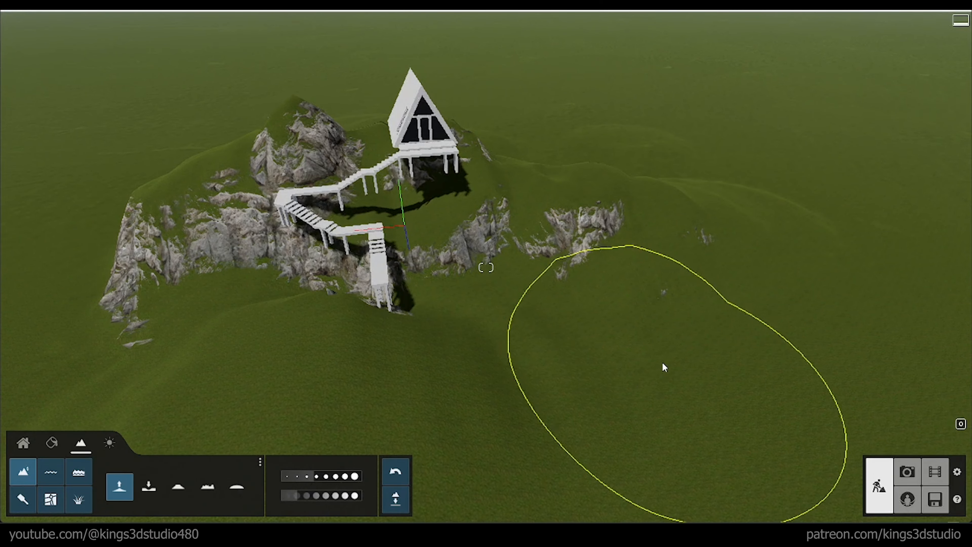
Step: Raise the ground in front of the walkway's lower end so its support posts sink into the slope
{"action": "mouse_move", "coordinate": [663, 362]}
{"action": "left_mouse_down"}
{"action": "mouse_move", "coordinate": [657, 352]}
{"action": "mouse_move", "coordinate": [698, 348]}
{"action": "left_mouse_up"}
{"action": "mouse_move", "coordinate": [697, 349]}
{"action": "right_mouse_down"}
{"action": "mouse_move", "coordinate": [689, 306]}
{"action": "mouse_move", "coordinate": [662, 297]}
{"action": "right_mouse_up"}
{"action": "key", "text": "d"}
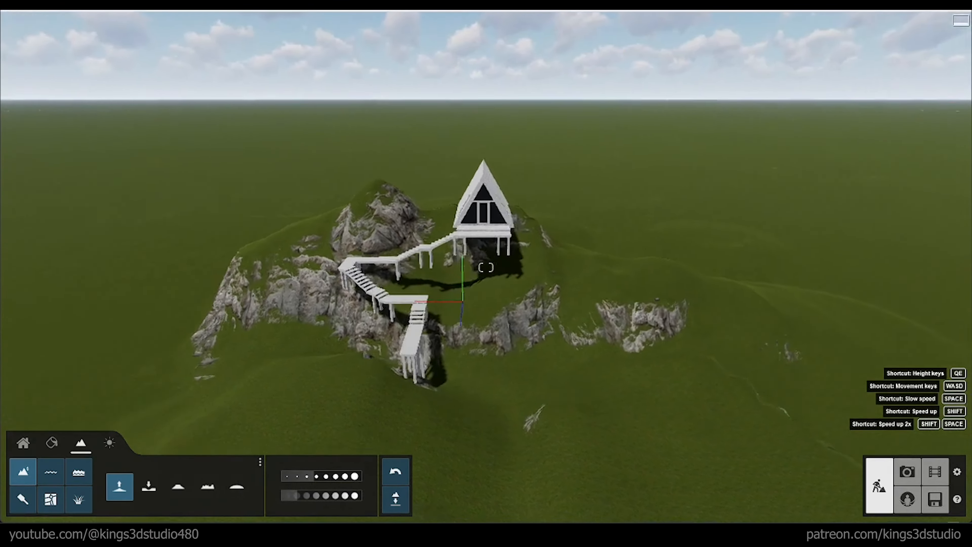
{"action": "key", "text": "d"}
{"action": "right_click_drag", "start_coordinate": [575, 268], "coordinate": [471, 308]}
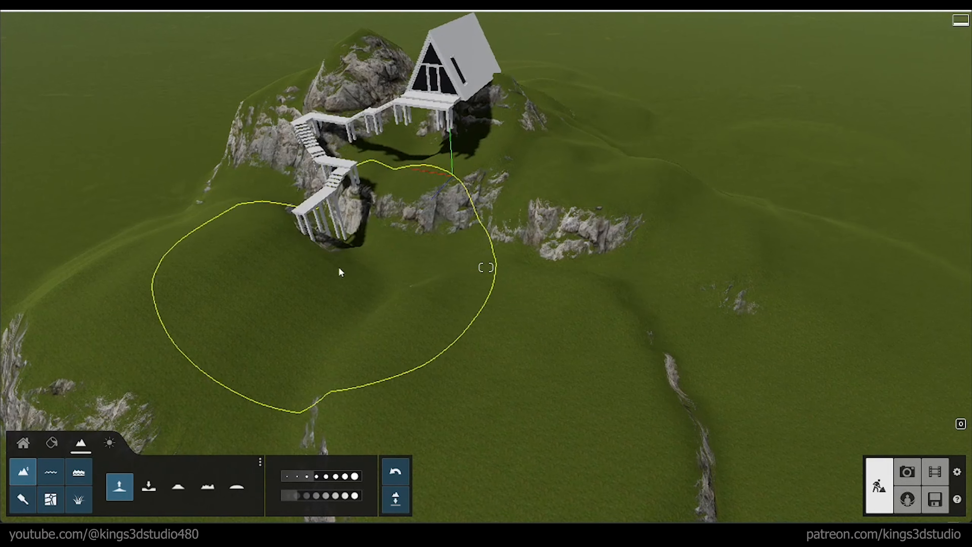
{"action": "mouse_move", "coordinate": [339, 267]}
{"action": "left_mouse_down"}
{"action": "mouse_move", "coordinate": [330, 271]}
{"action": "mouse_move", "coordinate": [360, 240]}
{"action": "left_mouse_up"}
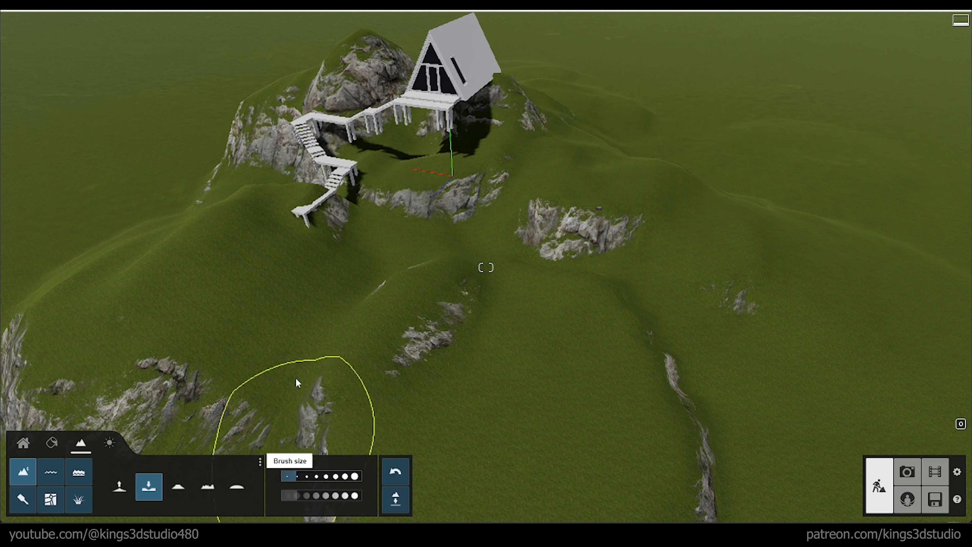
Step: Lower the terrain with a smaller brush to carve a rocky hollow in front of the walkway's lower end
{"action": "mouse_move", "coordinate": [200, 227]}
{"action": "left_mouse_down"}
{"action": "mouse_move", "coordinate": [227, 280]}
{"action": "mouse_move", "coordinate": [212, 290]}
{"action": "mouse_move", "coordinate": [260, 298]}
{"action": "mouse_move", "coordinate": [290, 321]}
{"action": "mouse_move", "coordinate": [314, 319]}
{"action": "mouse_move", "coordinate": [293, 309]}
{"action": "left_mouse_up"}
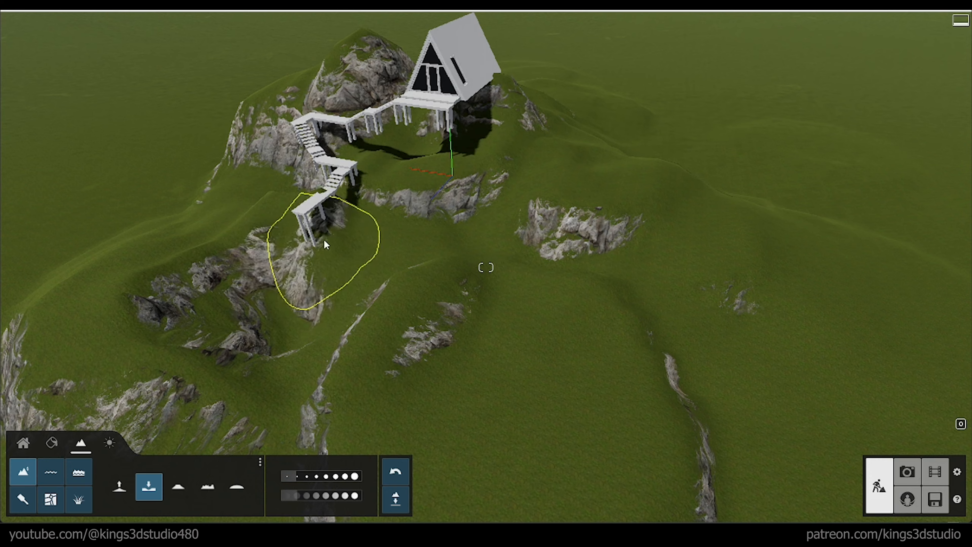
{"action": "mouse_move", "coordinate": [325, 245]}
{"action": "left_mouse_down"}
{"action": "mouse_move", "coordinate": [270, 292]}
{"action": "mouse_move", "coordinate": [267, 312]}
{"action": "left_mouse_up"}
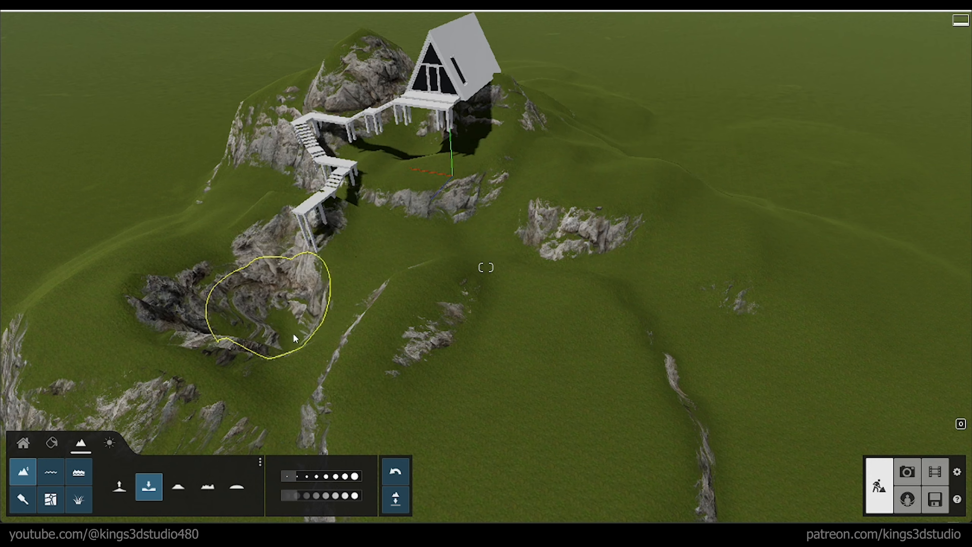
{"action": "left_click_drag", "start_coordinate": [368, 331], "coordinate": [360, 331]}
{"action": "key", "text": "a"}
{"action": "mouse_move", "coordinate": [360, 331]}
{"action": "right_mouse_down"}
{"action": "mouse_move", "coordinate": [406, 307]}
{"action": "mouse_move", "coordinate": [429, 307]}
{"action": "mouse_move", "coordinate": [394, 338]}
{"action": "mouse_move", "coordinate": [450, 336]}
{"action": "right_mouse_up"}
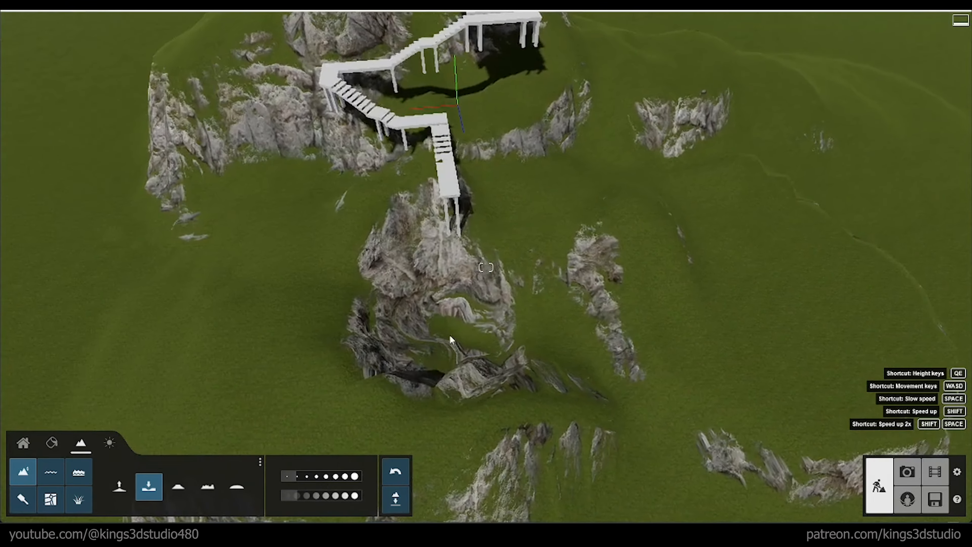
Step: Widen the carved hollow on both sides of the walkway's lower end with more lowering strokes
{"action": "mouse_move", "coordinate": [551, 260]}
{"action": "left_mouse_down"}
{"action": "mouse_move", "coordinate": [581, 263]}
{"action": "mouse_move", "coordinate": [566, 230]}
{"action": "mouse_move", "coordinate": [614, 277]}
{"action": "mouse_move", "coordinate": [639, 263]}
{"action": "mouse_move", "coordinate": [543, 257]}
{"action": "mouse_move", "coordinate": [379, 326]}
{"action": "mouse_move", "coordinate": [337, 263]}
{"action": "mouse_move", "coordinate": [369, 364]}
{"action": "mouse_move", "coordinate": [523, 368]}
{"action": "mouse_move", "coordinate": [603, 255]}
{"action": "mouse_move", "coordinate": [518, 343]}
{"action": "mouse_move", "coordinate": [343, 315]}
{"action": "mouse_move", "coordinate": [457, 427]}
{"action": "mouse_move", "coordinate": [597, 345]}
{"action": "left_mouse_up"}
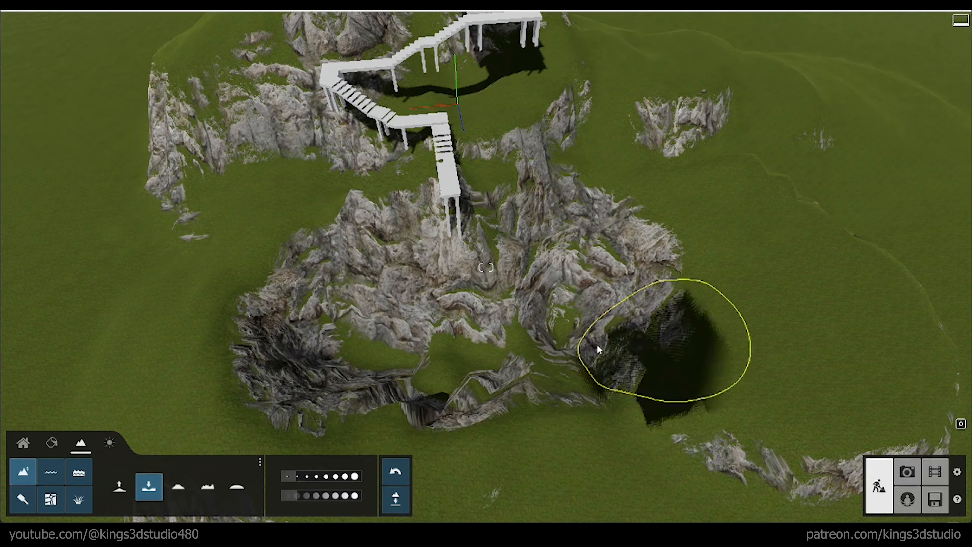
{"action": "mouse_move", "coordinate": [597, 345]}
{"action": "right_mouse_down"}
{"action": "mouse_move", "coordinate": [651, 264]}
{"action": "mouse_move", "coordinate": [689, 345]}
{"action": "mouse_move", "coordinate": [612, 335]}
{"action": "mouse_move", "coordinate": [624, 339]}
{"action": "right_mouse_up"}
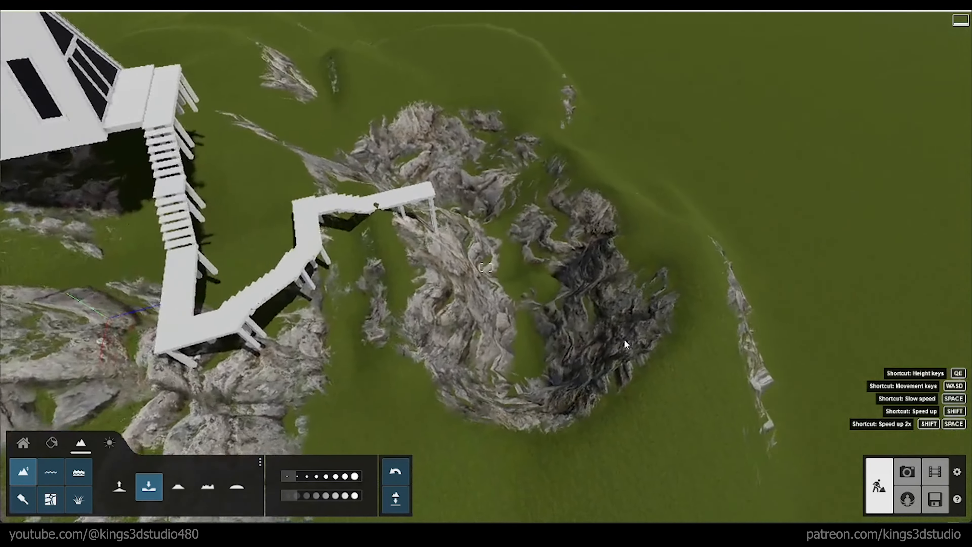
{"action": "mouse_move", "coordinate": [610, 244]}
{"action": "left_mouse_down"}
{"action": "mouse_move", "coordinate": [630, 216]}
{"action": "mouse_move", "coordinate": [666, 332]}
{"action": "mouse_move", "coordinate": [506, 389]}
{"action": "mouse_move", "coordinate": [620, 337]}
{"action": "left_mouse_up"}
{"action": "mouse_move", "coordinate": [621, 337]}
{"action": "right_mouse_down"}
{"action": "mouse_move", "coordinate": [628, 299]}
{"action": "mouse_move", "coordinate": [590, 322]}
{"action": "right_mouse_up"}
Step: Raise a rocky ridge around the far side of the hollow, facing the walkway's end
{"action": "key", "text": "s"}
{"action": "left_click", "coordinate": [120, 487]}
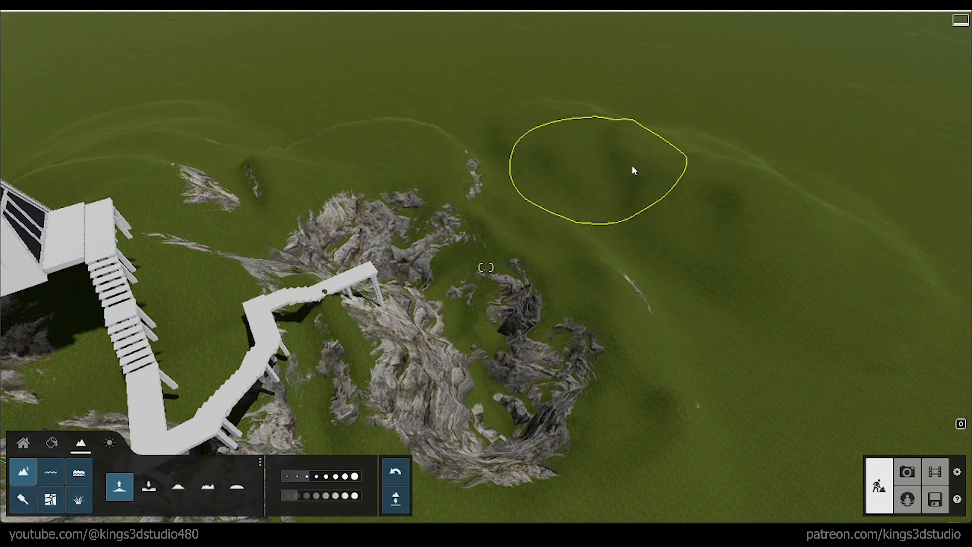
{"action": "mouse_move", "coordinate": [635, 170]}
{"action": "left_mouse_down"}
{"action": "mouse_move", "coordinate": [797, 278]}
{"action": "mouse_move", "coordinate": [619, 153]}
{"action": "mouse_move", "coordinate": [525, 102]}
{"action": "left_mouse_up"}
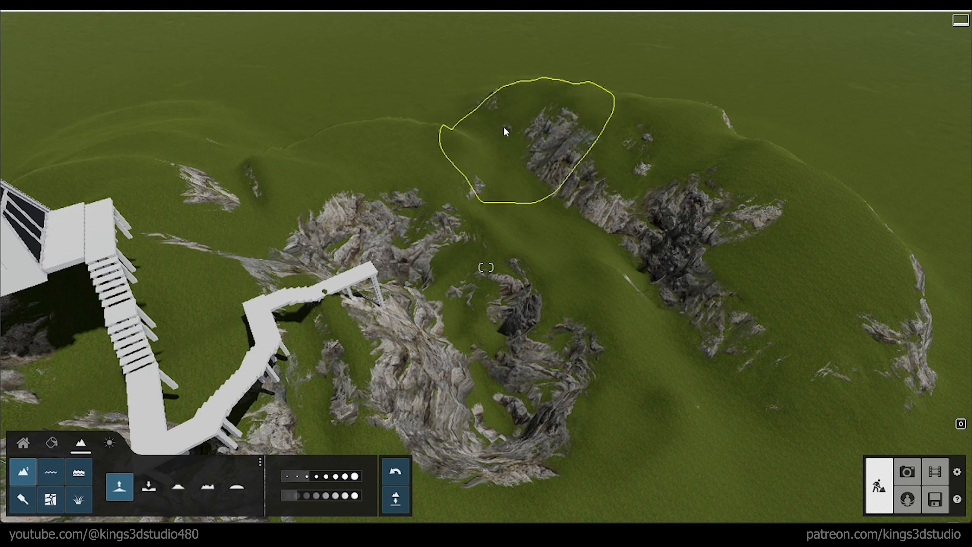
{"action": "left_click_drag", "start_coordinate": [426, 119], "coordinate": [481, 86]}
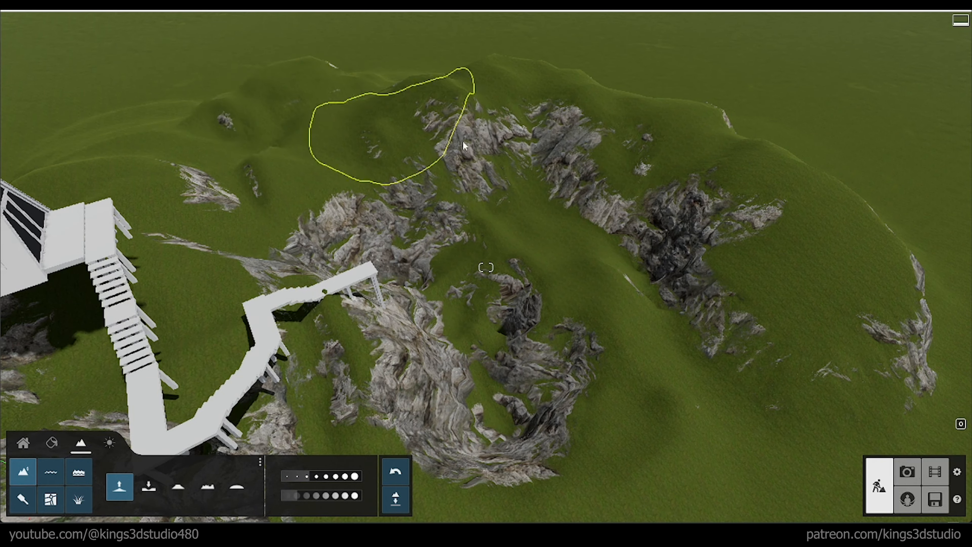
Step: Build the ridge facing the walkway into higher, broader hills using a larger raise brush
{"action": "key", "text": "s"}
{"action": "mouse_move", "coordinate": [463, 142]}
{"action": "right_mouse_down"}
{"action": "mouse_move", "coordinate": [570, 134]}
{"action": "mouse_move", "coordinate": [578, 189]}
{"action": "right_mouse_up"}
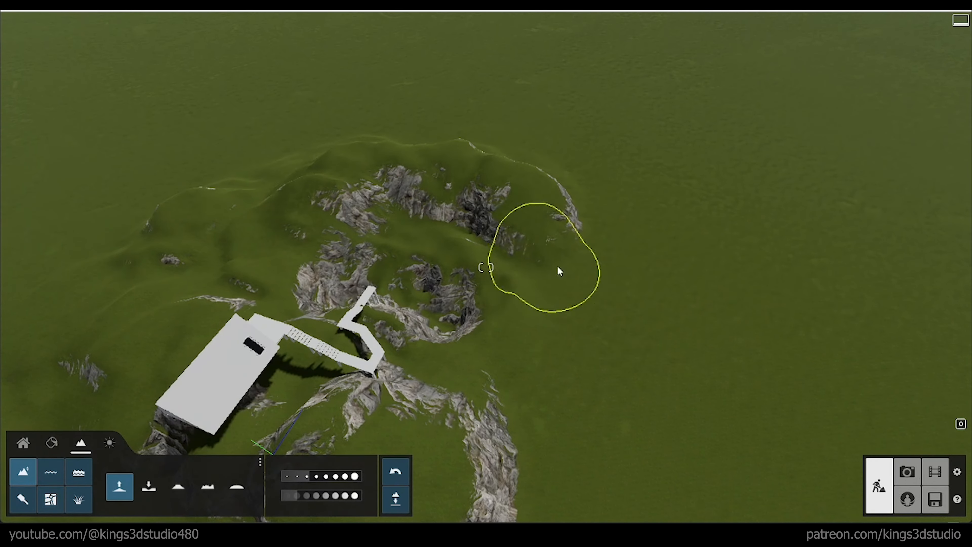
{"action": "mouse_move", "coordinate": [601, 472]}
{"action": "left_mouse_down"}
{"action": "mouse_move", "coordinate": [685, 309]}
{"action": "mouse_move", "coordinate": [631, 264]}
{"action": "left_mouse_up"}
{"action": "mouse_move", "coordinate": [720, 268]}
{"action": "left_mouse_down"}
{"action": "mouse_move", "coordinate": [694, 163]}
{"action": "mouse_move", "coordinate": [427, 87]}
{"action": "mouse_move", "coordinate": [321, 96]}
{"action": "mouse_move", "coordinate": [723, 121]}
{"action": "mouse_move", "coordinate": [823, 244]}
{"action": "left_mouse_up"}
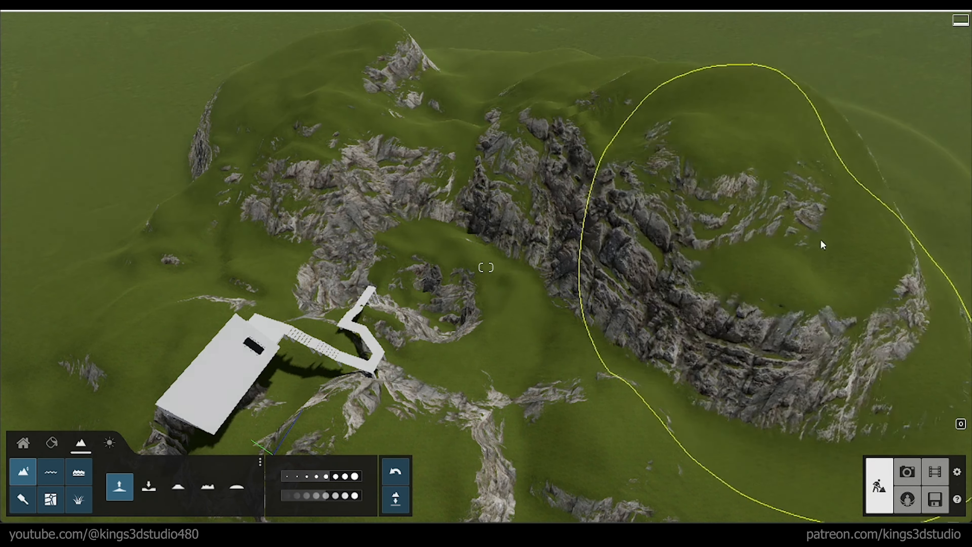
Step: Raise two large rocky mountains behind the cabin with a large brush
{"action": "mouse_move", "coordinate": [823, 243]}
{"action": "right_mouse_down"}
{"action": "mouse_move", "coordinate": [708, 218]}
{"action": "mouse_move", "coordinate": [562, 237]}
{"action": "right_mouse_up"}
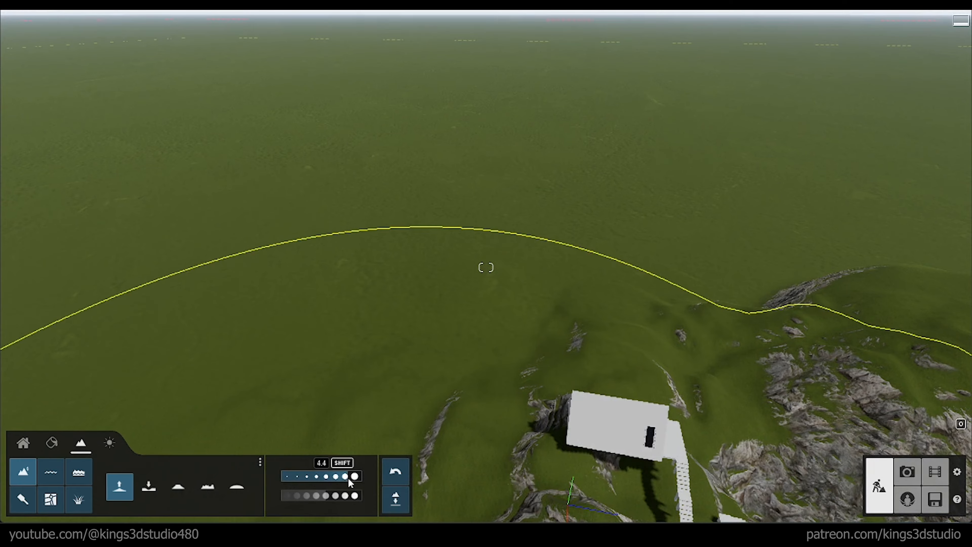
{"action": "left_click_drag", "start_coordinate": [414, 168], "coordinate": [538, 139]}
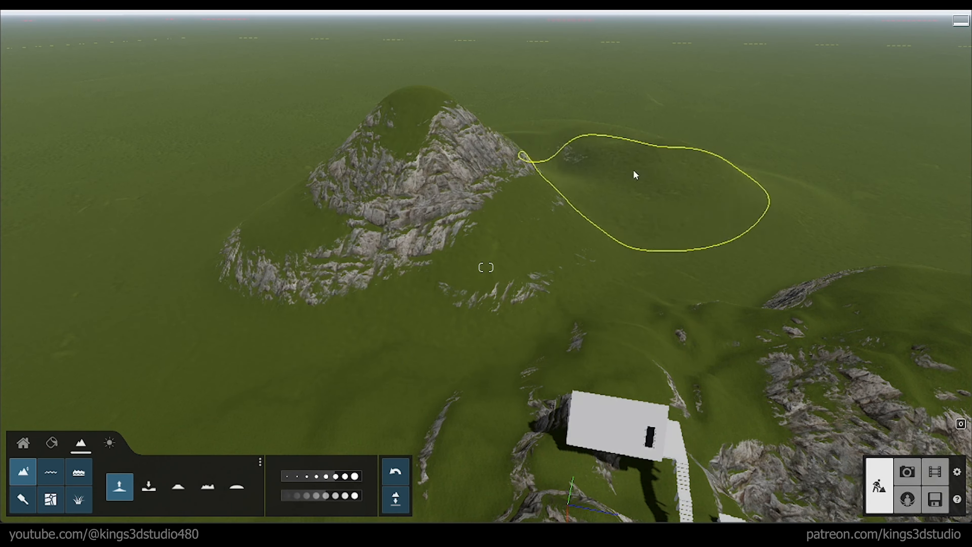
{"action": "mouse_move", "coordinate": [635, 174]}
{"action": "left_mouse_down"}
{"action": "mouse_move", "coordinate": [701, 95]}
{"action": "mouse_move", "coordinate": [542, 218]}
{"action": "mouse_move", "coordinate": [256, 228]}
{"action": "mouse_move", "coordinate": [355, 137]}
{"action": "left_mouse_up"}
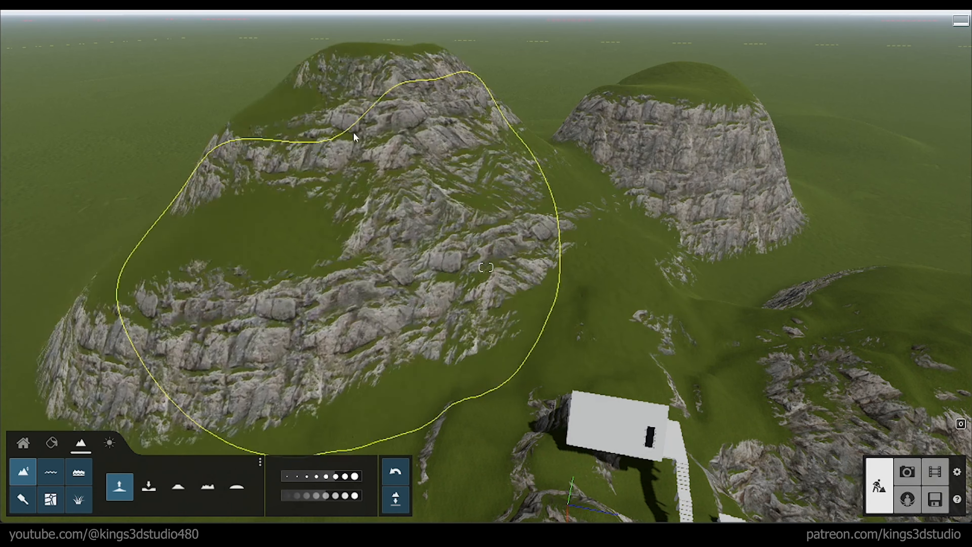
{"action": "right_click_drag", "start_coordinate": [356, 137], "coordinate": [199, 211]}
Step: Raise another large mountain on the open side of the cabin and add smaller hills in the distance
{"action": "key", "text": "s"}
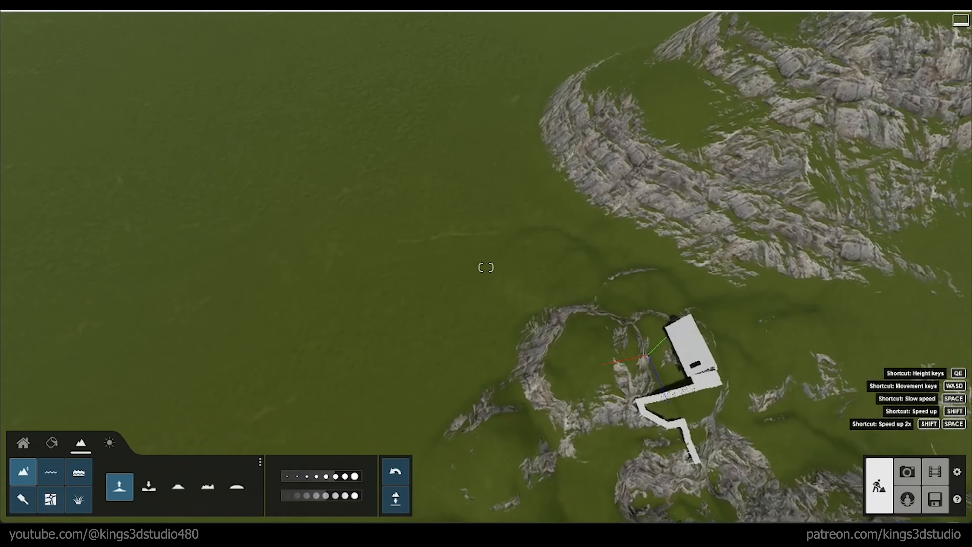
{"action": "key", "text": "s"}
{"action": "right_click_drag", "start_coordinate": [425, 206], "coordinate": [425, 174]}
{"action": "mouse_move", "coordinate": [425, 174]}
{"action": "left_mouse_down"}
{"action": "mouse_move", "coordinate": [342, 159]}
{"action": "mouse_move", "coordinate": [237, 192]}
{"action": "mouse_move", "coordinate": [484, 36]}
{"action": "left_mouse_up"}
{"action": "right_click_drag", "start_coordinate": [588, 95], "coordinate": [571, 50]}
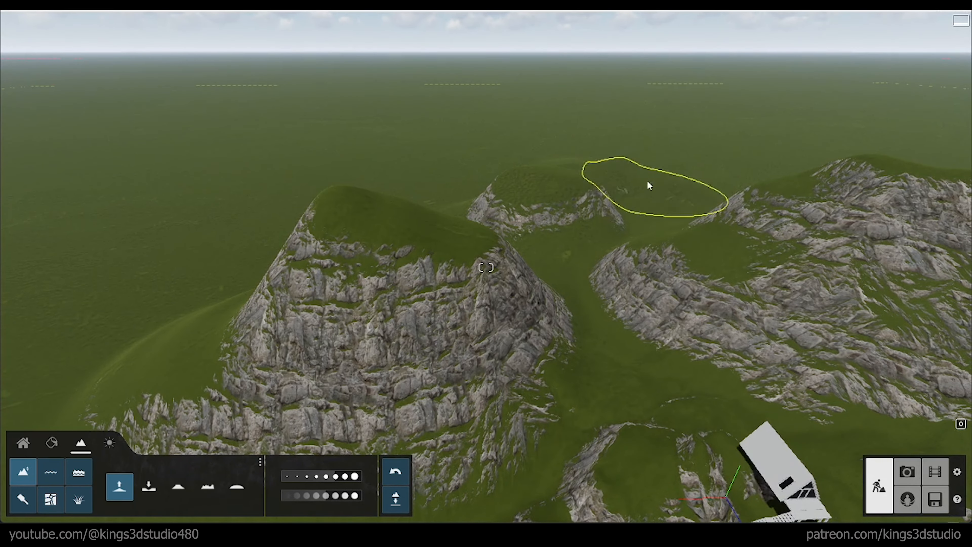
{"action": "left_click_drag", "start_coordinate": [634, 182], "coordinate": [471, 151]}
{"action": "left_click_drag", "start_coordinate": [616, 169], "coordinate": [664, 158]}
{"action": "mouse_move", "coordinate": [665, 158]}
{"action": "right_mouse_down"}
{"action": "mouse_move", "coordinate": [712, 134]}
{"action": "mouse_move", "coordinate": [766, 306]}
{"action": "mouse_move", "coordinate": [819, 322]}
{"action": "mouse_move", "coordinate": [739, 265]}
{"action": "mouse_move", "coordinate": [660, 182]}
{"action": "right_mouse_up"}
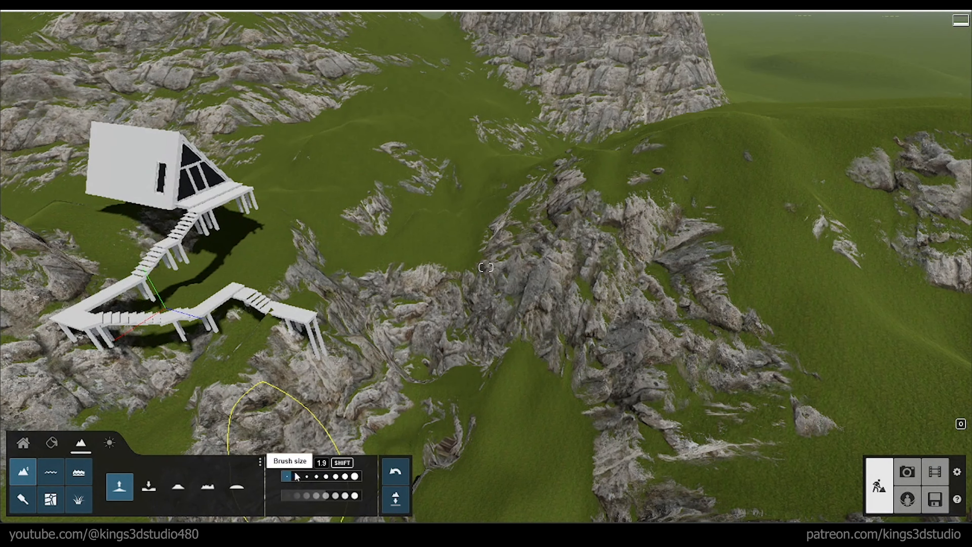
Step: Reduce the brush size and raise more rocky relief on the slopes and ridges around the walkway
{"action": "mouse_move", "coordinate": [432, 164]}
{"action": "left_mouse_down"}
{"action": "mouse_move", "coordinate": [475, 182]}
{"action": "mouse_move", "coordinate": [326, 142]}
{"action": "mouse_move", "coordinate": [412, 152]}
{"action": "mouse_move", "coordinate": [421, 191]}
{"action": "mouse_move", "coordinate": [592, 216]}
{"action": "mouse_move", "coordinate": [440, 421]}
{"action": "mouse_move", "coordinate": [240, 407]}
{"action": "left_mouse_up"}
{"action": "right_click_drag", "start_coordinate": [421, 276], "coordinate": [149, 461]}
{"action": "mouse_move", "coordinate": [414, 293]}
{"action": "left_mouse_down"}
{"action": "mouse_move", "coordinate": [577, 223]}
{"action": "mouse_move", "coordinate": [570, 161]}
{"action": "mouse_move", "coordinate": [552, 134]}
{"action": "left_mouse_up"}
{"action": "right_click_drag", "start_coordinate": [552, 134], "coordinate": [325, 452]}
{"action": "left_click", "coordinate": [302, 479]}
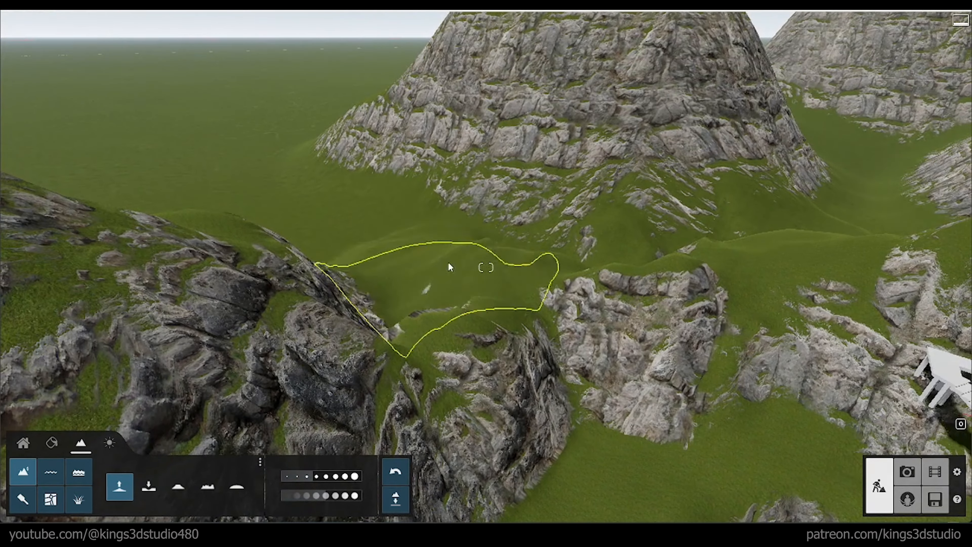
{"action": "mouse_move", "coordinate": [448, 262]}
{"action": "left_mouse_down"}
{"action": "mouse_move", "coordinate": [416, 155]}
{"action": "mouse_move", "coordinate": [329, 153]}
{"action": "left_mouse_up"}
{"action": "mouse_move", "coordinate": [329, 154]}
{"action": "right_mouse_down"}
{"action": "mouse_move", "coordinate": [368, 184]}
{"action": "mouse_move", "coordinate": [536, 246]}
{"action": "right_mouse_up"}
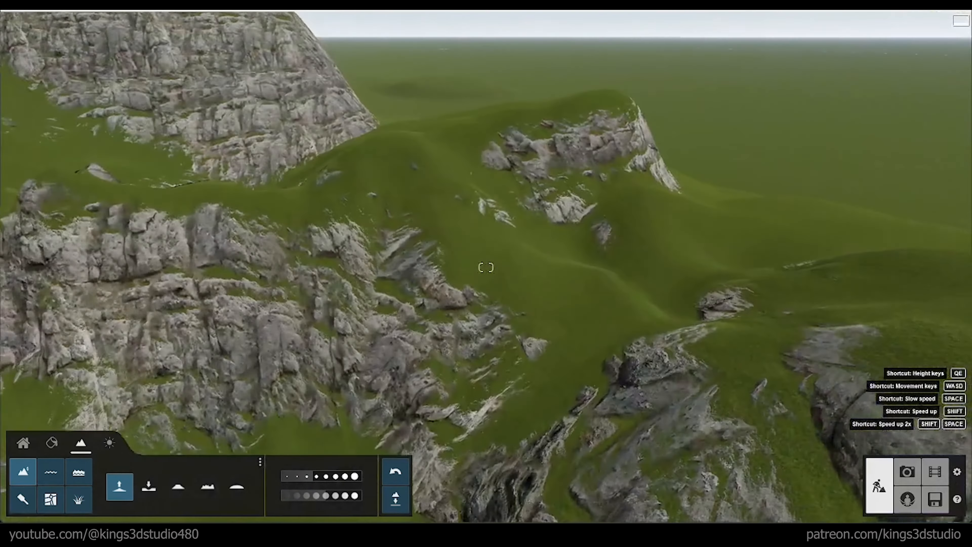
Step: Lower the terrain in the valley beyond the walkway's lower end
{"action": "left_click", "coordinate": [149, 486]}
{"action": "mouse_move", "coordinate": [421, 268]}
{"action": "left_mouse_down"}
{"action": "mouse_move", "coordinate": [428, 252]}
{"action": "mouse_move", "coordinate": [605, 308]}
{"action": "mouse_move", "coordinate": [643, 265]}
{"action": "left_mouse_up"}
{"action": "mouse_move", "coordinate": [643, 264]}
{"action": "right_mouse_down"}
{"action": "mouse_move", "coordinate": [509, 406]}
{"action": "mouse_move", "coordinate": [517, 402]}
{"action": "right_mouse_up"}
Step: Smooth the terrain of the valley and the slopes beyond the walkway's end
{"action": "left_click", "coordinate": [237, 486]}
{"action": "left_click_drag", "start_coordinate": [582, 334], "coordinate": [689, 314]}
{"action": "right_click_drag", "start_coordinate": [689, 314], "coordinate": [728, 245]}
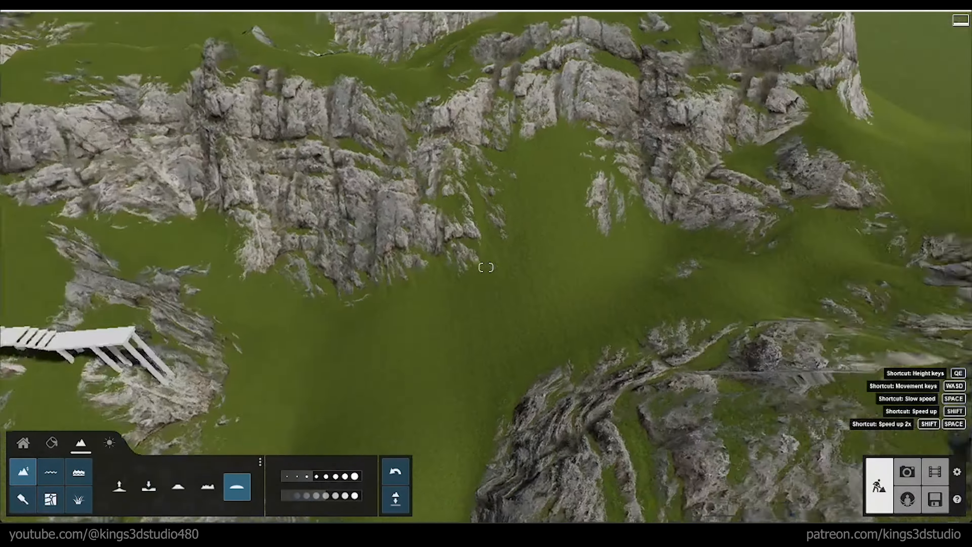
{"action": "right_click_drag", "start_coordinate": [486, 267], "coordinate": [551, 245]}
{"action": "mouse_move", "coordinate": [552, 245]}
{"action": "left_mouse_down"}
{"action": "mouse_move", "coordinate": [570, 266]}
{"action": "mouse_move", "coordinate": [543, 268]}
{"action": "left_mouse_up"}
{"action": "mouse_move", "coordinate": [544, 268]}
{"action": "right_mouse_down"}
{"action": "mouse_move", "coordinate": [397, 347]}
{"action": "mouse_move", "coordinate": [416, 257]}
{"action": "mouse_move", "coordinate": [418, 417]}
{"action": "right_mouse_up"}
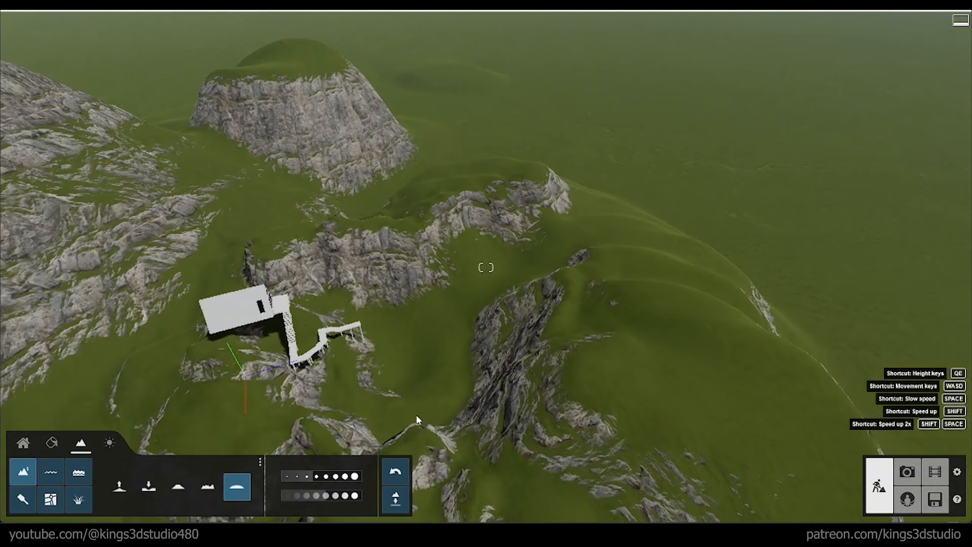
Step: Raise the terrain along the ridge that closes off the far side of the valley beyond the walkway
{"action": "left_click_drag", "start_coordinate": [384, 283], "coordinate": [411, 284]}
{"action": "mouse_move", "coordinate": [411, 284]}
{"action": "right_mouse_down"}
{"action": "mouse_move", "coordinate": [450, 264]}
{"action": "mouse_move", "coordinate": [440, 249]}
{"action": "right_mouse_up"}
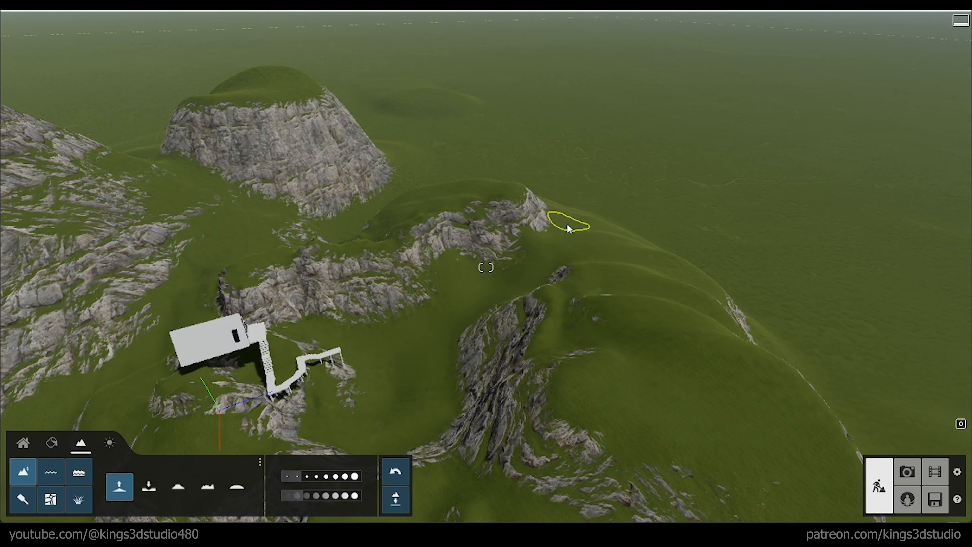
{"action": "right_click_drag", "start_coordinate": [546, 233], "coordinate": [421, 207]}
Step: Store the frontal view of the cabin and mountains in the first photo slot and return to build mode
{"action": "mouse_move", "coordinate": [487, 267]}
{"action": "right_mouse_down"}
{"action": "mouse_move", "coordinate": [523, 258]}
{"action": "mouse_move", "coordinate": [499, 228]}
{"action": "mouse_move", "coordinate": [517, 149]}
{"action": "mouse_move", "coordinate": [540, 142]}
{"action": "mouse_move", "coordinate": [480, 271]}
{"action": "mouse_move", "coordinate": [492, 271]}
{"action": "mouse_move", "coordinate": [516, 201]}
{"action": "mouse_move", "coordinate": [482, 270]}
{"action": "mouse_move", "coordinate": [493, 267]}
{"action": "right_mouse_up"}
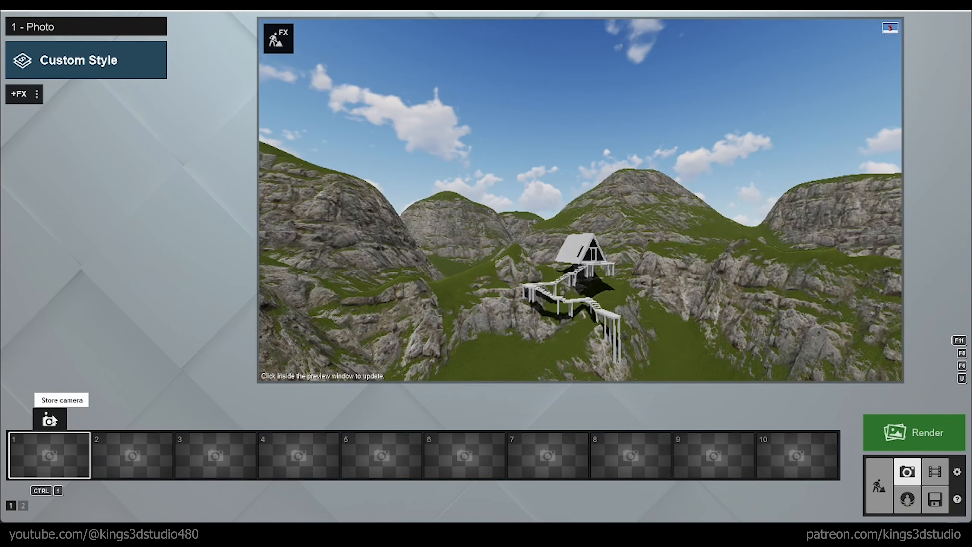
{"action": "left_click", "coordinate": [52, 421]}
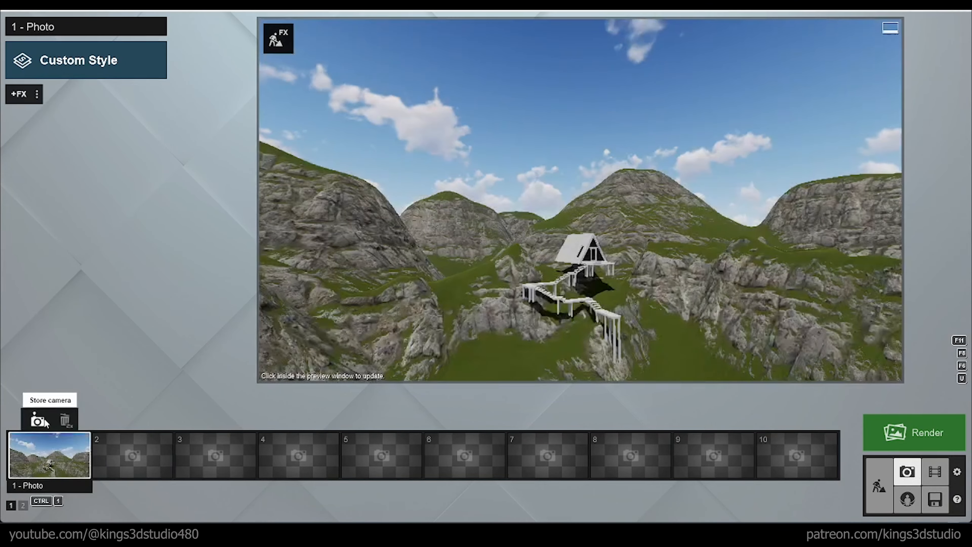
{"action": "left_click", "coordinate": [884, 493]}
Step: Reduce the brush speed and raise rocky terrain up against the supports of the walkway's corner landing
{"action": "right_click_drag", "start_coordinate": [446, 499], "coordinate": [406, 544]}
{"action": "key", "text": "w"}
{"action": "right_click_drag", "start_coordinate": [486, 267], "coordinate": [536, 352]}
{"action": "key", "text": "w"}
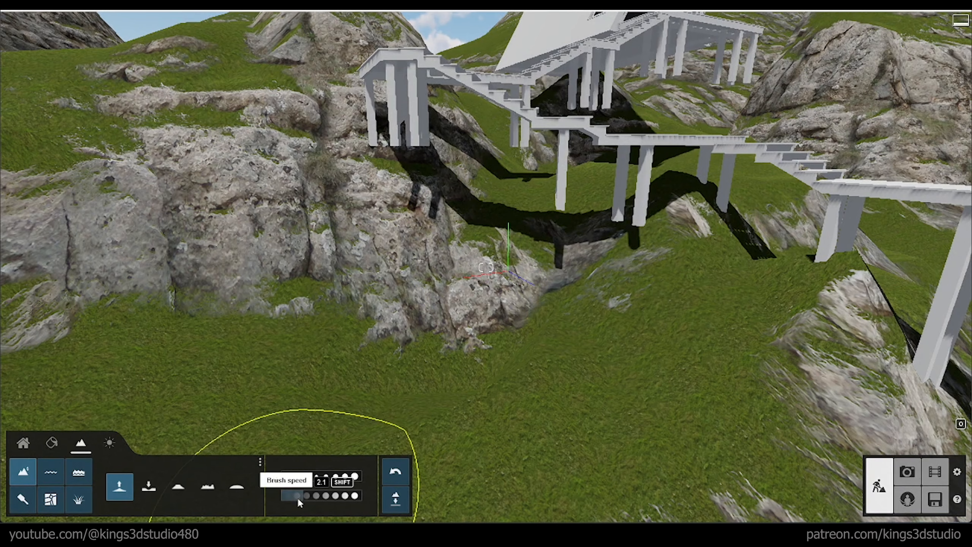
{"action": "mouse_move", "coordinate": [590, 222]}
{"action": "left_mouse_down"}
{"action": "mouse_move", "coordinate": [709, 190]}
{"action": "mouse_move", "coordinate": [651, 177]}
{"action": "mouse_move", "coordinate": [544, 193]}
{"action": "mouse_move", "coordinate": [450, 159]}
{"action": "mouse_move", "coordinate": [410, 224]}
{"action": "left_mouse_up"}
{"action": "key", "text": "a"}
{"action": "mouse_move", "coordinate": [411, 224]}
{"action": "right_mouse_down"}
{"action": "mouse_move", "coordinate": [536, 292]}
{"action": "mouse_move", "coordinate": [645, 320]}
{"action": "right_mouse_up"}
{"action": "mouse_move", "coordinate": [646, 321]}
{"action": "left_mouse_down"}
{"action": "mouse_move", "coordinate": [583, 270]}
{"action": "mouse_move", "coordinate": [436, 193]}
{"action": "mouse_move", "coordinate": [566, 150]}
{"action": "mouse_move", "coordinate": [562, 111]}
{"action": "left_mouse_up"}
{"action": "key", "text": "a"}
{"action": "mouse_move", "coordinate": [562, 111]}
{"action": "right_mouse_down"}
{"action": "mouse_move", "coordinate": [601, 153]}
{"action": "mouse_move", "coordinate": [646, 179]}
{"action": "right_mouse_up"}
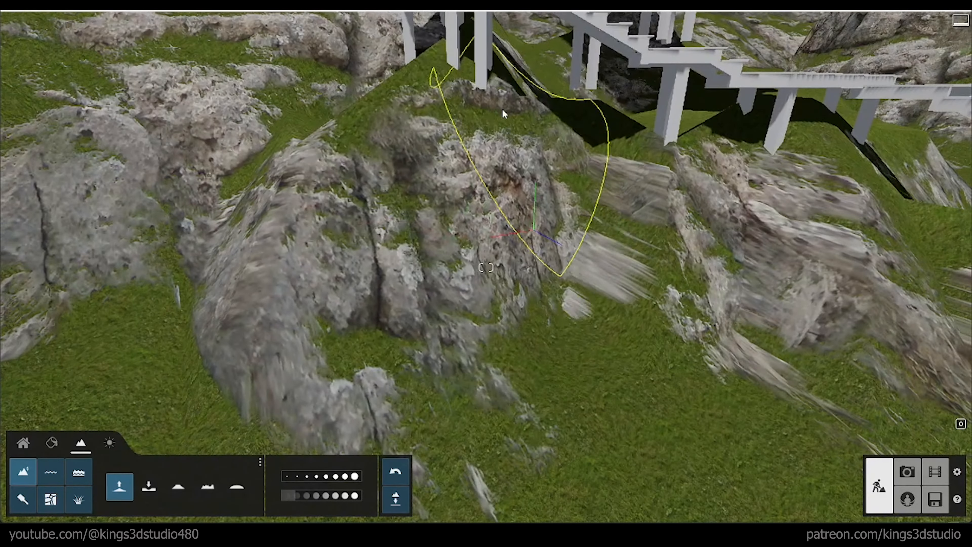
Step: Raise more rocky ground beneath the walkway's lower flights and around their supports
{"action": "left_click_drag", "start_coordinate": [502, 109], "coordinate": [556, 92]}
{"action": "key", "text": "d"}
{"action": "right_click_drag", "start_coordinate": [555, 92], "coordinate": [670, 213]}
{"action": "mouse_move", "coordinate": [387, 310]}
{"action": "left_mouse_down"}
{"action": "mouse_move", "coordinate": [623, 169]}
{"action": "mouse_move", "coordinate": [613, 150]}
{"action": "left_mouse_up"}
{"action": "mouse_move", "coordinate": [613, 149]}
{"action": "right_mouse_down"}
{"action": "mouse_move", "coordinate": [643, 176]}
{"action": "mouse_move", "coordinate": [551, 122]}
{"action": "right_mouse_up"}
{"action": "key", "text": "a"}
Step: Set the brush size and speed to minimum and raise the ground beneath the stairs beside the cabin
{"action": "left_click_drag", "start_coordinate": [293, 478], "coordinate": [283, 478]}
{"action": "left_click", "coordinate": [285, 496]}
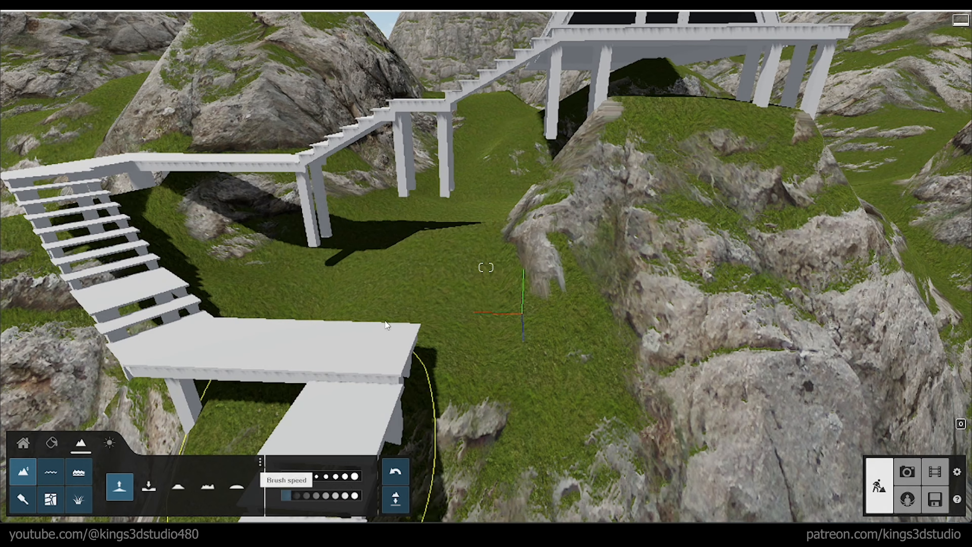
{"action": "left_click_drag", "start_coordinate": [431, 212], "coordinate": [313, 243]}
{"action": "key", "text": "w"}
{"action": "mouse_move", "coordinate": [474, 190]}
{"action": "right_mouse_down"}
{"action": "mouse_move", "coordinate": [729, 232]}
{"action": "mouse_move", "coordinate": [729, 195]}
{"action": "mouse_move", "coordinate": [712, 249]}
{"action": "right_mouse_up"}
{"action": "key", "text": "a"}
{"action": "key", "text": "s"}
{"action": "mouse_move", "coordinate": [237, 265]}
{"action": "right_mouse_down"}
{"action": "mouse_move", "coordinate": [306, 229]}
{"action": "mouse_move", "coordinate": [377, 211]}
{"action": "right_mouse_up"}
{"action": "left_click_drag", "start_coordinate": [550, 180], "coordinate": [639, 243]}
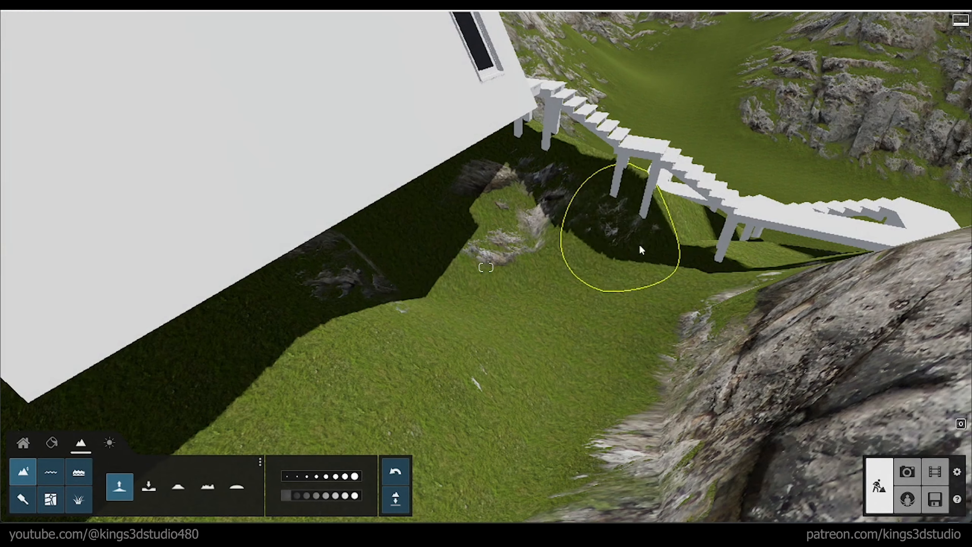
Step: Raise the ground along the cabin's long side to fill the gap under its floor
{"action": "left_click_drag", "start_coordinate": [680, 293], "coordinate": [503, 258]}
{"action": "key", "text": "s"}
{"action": "mouse_move", "coordinate": [503, 258]}
{"action": "right_mouse_down"}
{"action": "mouse_move", "coordinate": [459, 237]}
{"action": "mouse_move", "coordinate": [541, 309]}
{"action": "right_mouse_up"}
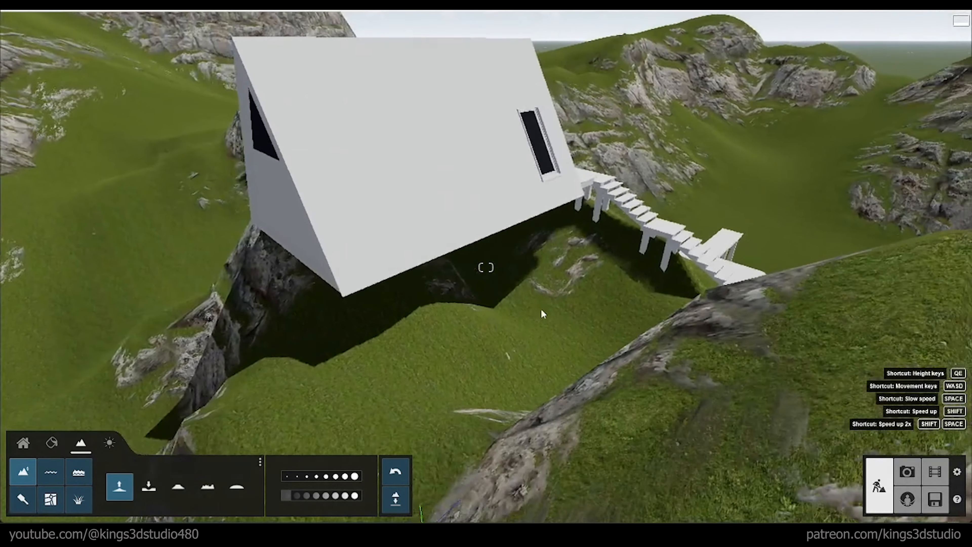
{"action": "left_click_drag", "start_coordinate": [541, 308], "coordinate": [369, 336]}
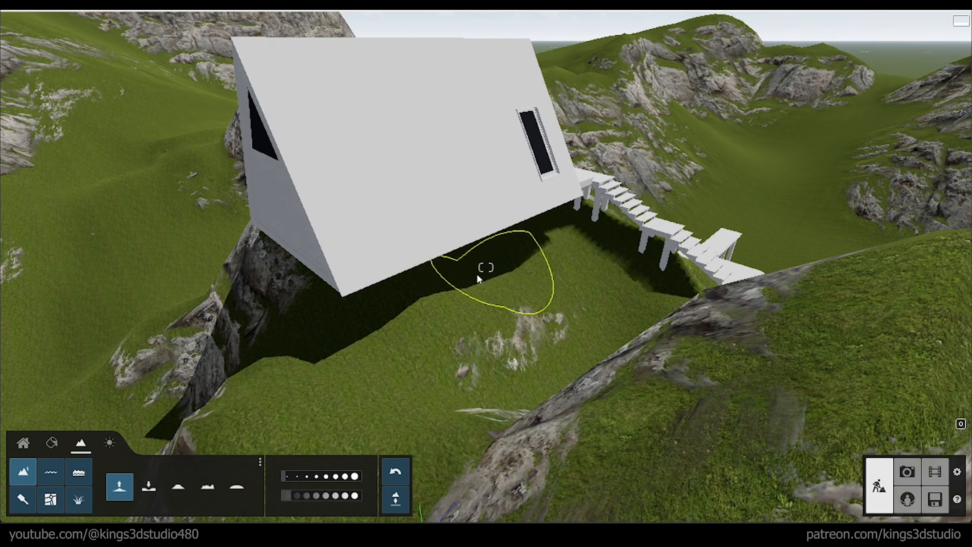
{"action": "mouse_move", "coordinate": [478, 276]}
{"action": "left_mouse_down"}
{"action": "mouse_move", "coordinate": [399, 336]}
{"action": "mouse_move", "coordinate": [532, 258]}
{"action": "mouse_move", "coordinate": [461, 261]}
{"action": "mouse_move", "coordinate": [398, 322]}
{"action": "left_mouse_up"}
{"action": "right_click_drag", "start_coordinate": [398, 321], "coordinate": [552, 303]}
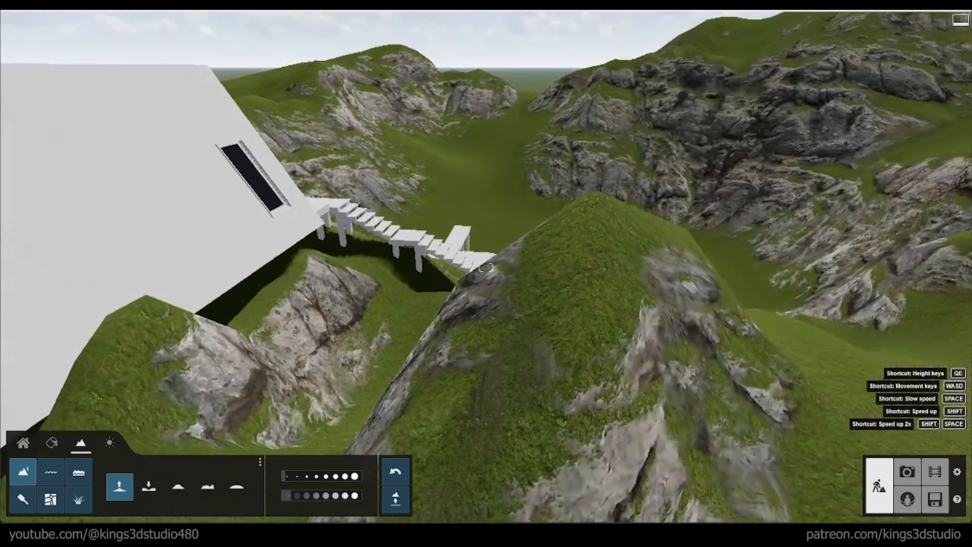
Step: Build up rocky mounds around the cabin's corner and between the cabin and the neighbouring hill
{"action": "key", "text": "s"}
{"action": "key", "text": "a"}
{"action": "right_click_drag", "start_coordinate": [486, 268], "coordinate": [524, 276]}
{"action": "right_click_drag", "start_coordinate": [380, 310], "coordinate": [356, 322]}
{"action": "key", "text": "w"}
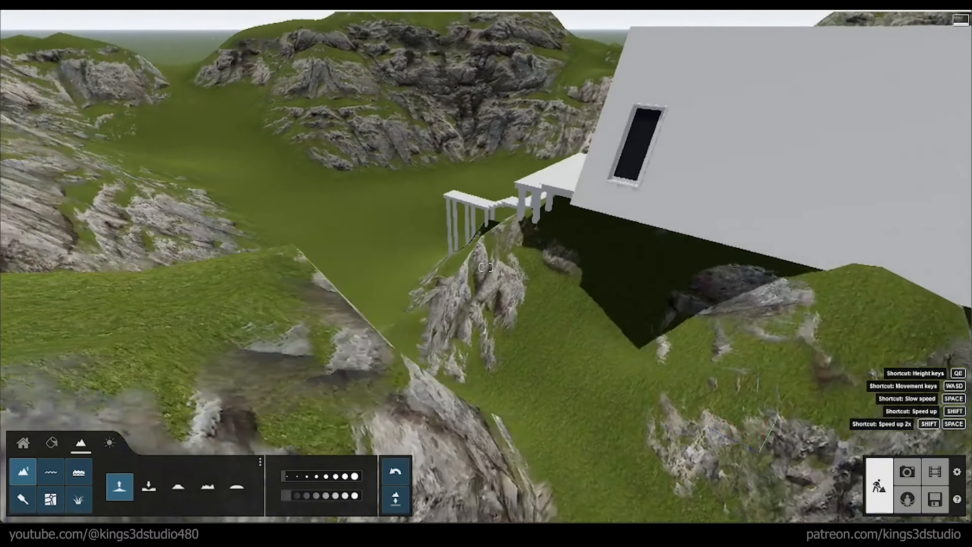
{"action": "key", "text": "s"}
{"action": "right_click_drag", "start_coordinate": [484, 310], "coordinate": [484, 348]}
{"action": "mouse_move", "coordinate": [484, 348]}
{"action": "left_mouse_down"}
{"action": "mouse_move", "coordinate": [482, 324]}
{"action": "mouse_move", "coordinate": [556, 282]}
{"action": "mouse_move", "coordinate": [578, 298]}
{"action": "left_mouse_up"}
{"action": "key", "text": "s"}
{"action": "right_click_drag", "start_coordinate": [578, 298], "coordinate": [629, 302]}
{"action": "key", "text": "d"}
Step: Smooth the rough terrain around the back and long side of the cabin
{"action": "mouse_move", "coordinate": [417, 328]}
{"action": "left_mouse_down"}
{"action": "mouse_move", "coordinate": [381, 328]}
{"action": "mouse_move", "coordinate": [342, 355]}
{"action": "mouse_move", "coordinate": [229, 364]}
{"action": "mouse_move", "coordinate": [224, 429]}
{"action": "left_mouse_up"}
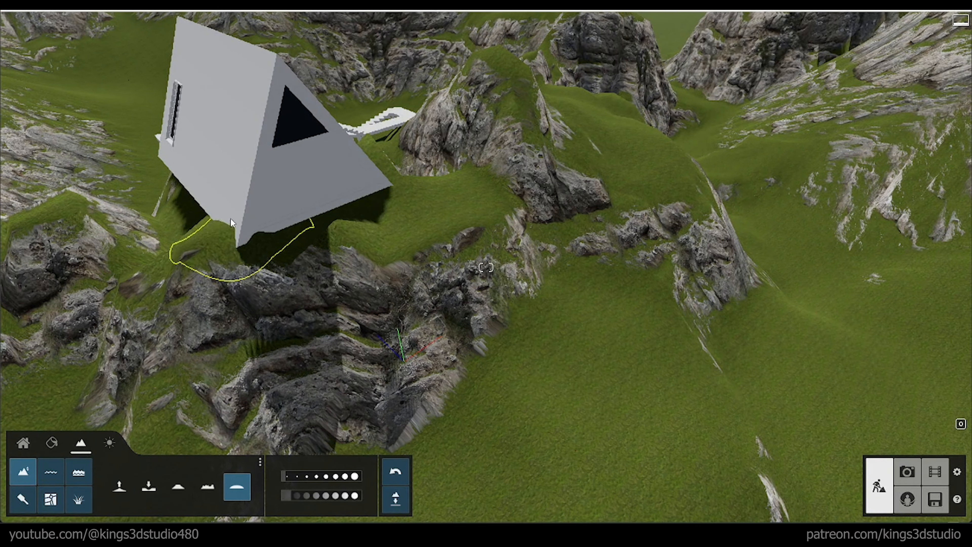
{"action": "key", "text": "s"}
{"action": "key", "text": "d"}
{"action": "right_click_drag", "start_coordinate": [379, 246], "coordinate": [445, 196]}
{"action": "key", "text": "w"}
{"action": "right_click_drag", "start_coordinate": [456, 230], "coordinate": [417, 206]}
{"action": "key", "text": "q"}
{"action": "key", "text": "d"}
Step: Lower the hill beside the cabin and the ground next to the walkway's stairs
{"action": "left_click", "coordinate": [149, 487]}
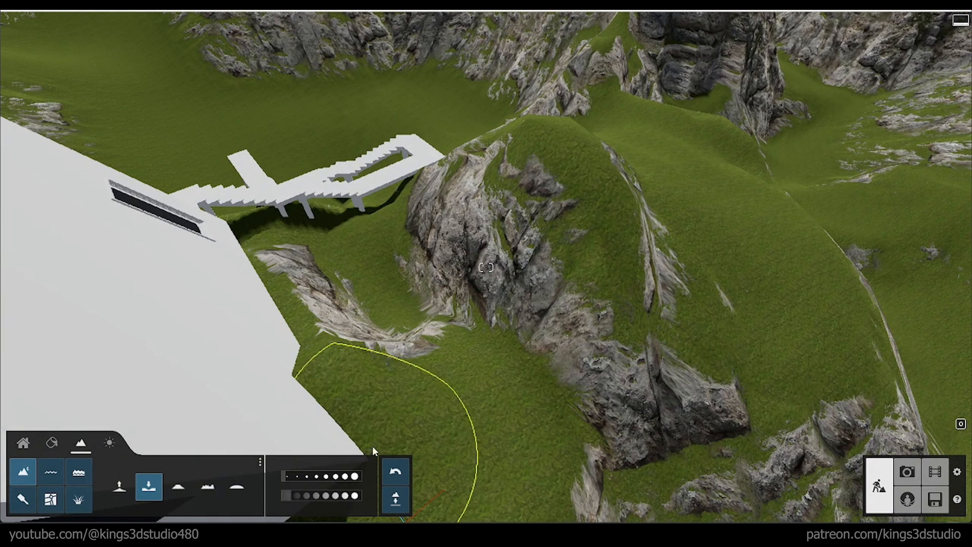
{"action": "mouse_move", "coordinate": [596, 234]}
{"action": "left_mouse_down"}
{"action": "mouse_move", "coordinate": [529, 148]}
{"action": "mouse_move", "coordinate": [692, 343]}
{"action": "mouse_move", "coordinate": [528, 156]}
{"action": "mouse_move", "coordinate": [585, 348]}
{"action": "mouse_move", "coordinate": [632, 377]}
{"action": "left_mouse_up"}
{"action": "mouse_move", "coordinate": [336, 329]}
{"action": "left_mouse_down"}
{"action": "mouse_move", "coordinate": [392, 327]}
{"action": "mouse_move", "coordinate": [375, 294]}
{"action": "left_mouse_up"}
{"action": "left_click_drag", "start_coordinate": [476, 307], "coordinate": [383, 307]}
{"action": "key", "text": "d"}
{"action": "mouse_move", "coordinate": [738, 425]}
{"action": "right_mouse_down"}
{"action": "mouse_move", "coordinate": [632, 402]}
{"action": "mouse_move", "coordinate": [440, 452]}
{"action": "mouse_move", "coordinate": [594, 364]}
{"action": "right_mouse_up"}
{"action": "mouse_move", "coordinate": [549, 294]}
{"action": "left_mouse_down"}
{"action": "mouse_move", "coordinate": [541, 309]}
{"action": "mouse_move", "coordinate": [517, 260]}
{"action": "mouse_move", "coordinate": [530, 333]}
{"action": "left_mouse_up"}
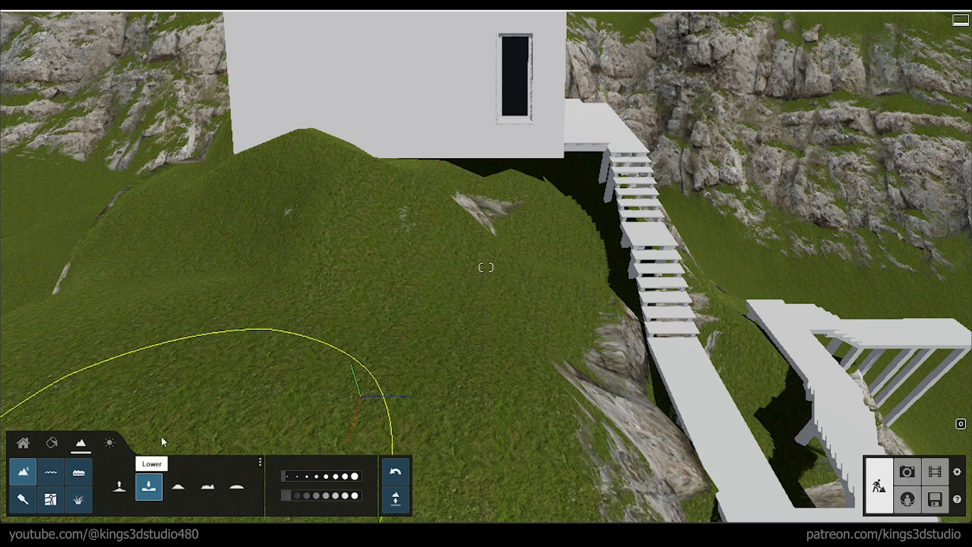
Step: Flatten the mound against the cabin's long wall and the ground under its rear corner
{"action": "left_click_drag", "start_coordinate": [353, 216], "coordinate": [340, 217]}
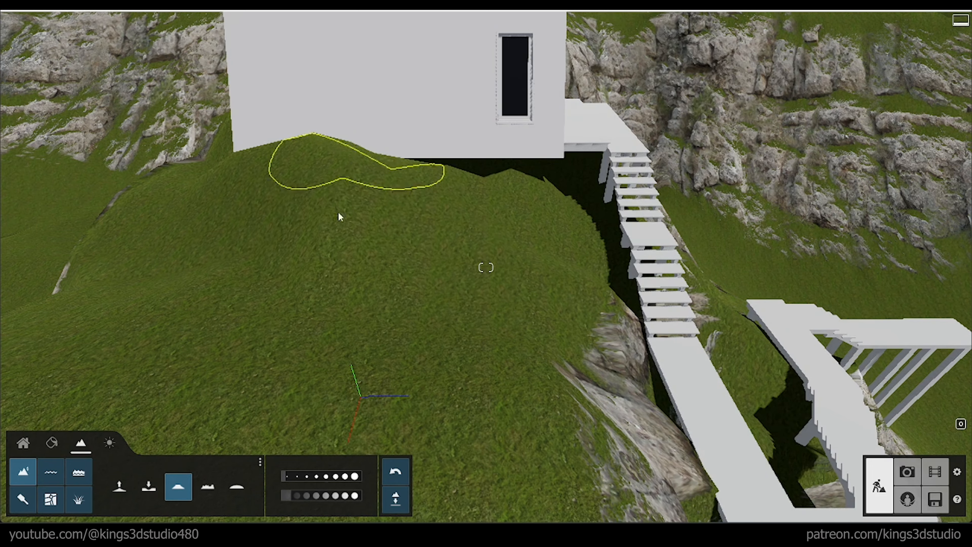
{"action": "key", "text": "a"}
{"action": "mouse_move", "coordinate": [277, 136]}
{"action": "right_mouse_down"}
{"action": "mouse_move", "coordinate": [315, 249]}
{"action": "mouse_move", "coordinate": [383, 249]}
{"action": "right_mouse_up"}
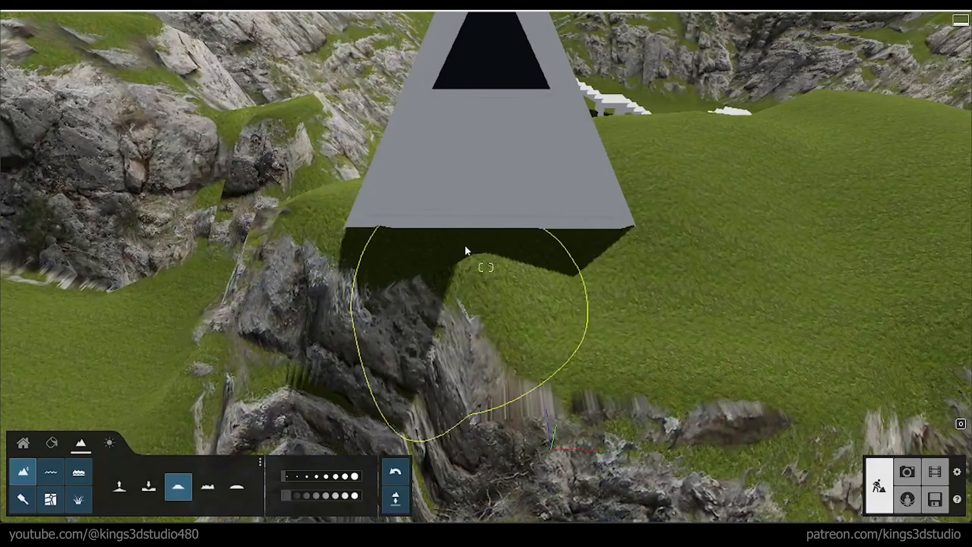
{"action": "mouse_move", "coordinate": [464, 247]}
{"action": "left_mouse_down"}
{"action": "mouse_move", "coordinate": [641, 148]}
{"action": "mouse_move", "coordinate": [406, 249]}
{"action": "left_mouse_up"}
Step: Lower and flatten the remaining ground that covers the bottom of the cabin's long wall
{"action": "key", "text": "d"}
{"action": "mouse_move", "coordinate": [795, 304]}
{"action": "right_mouse_down"}
{"action": "mouse_move", "coordinate": [728, 192]}
{"action": "mouse_move", "coordinate": [643, 241]}
{"action": "right_mouse_up"}
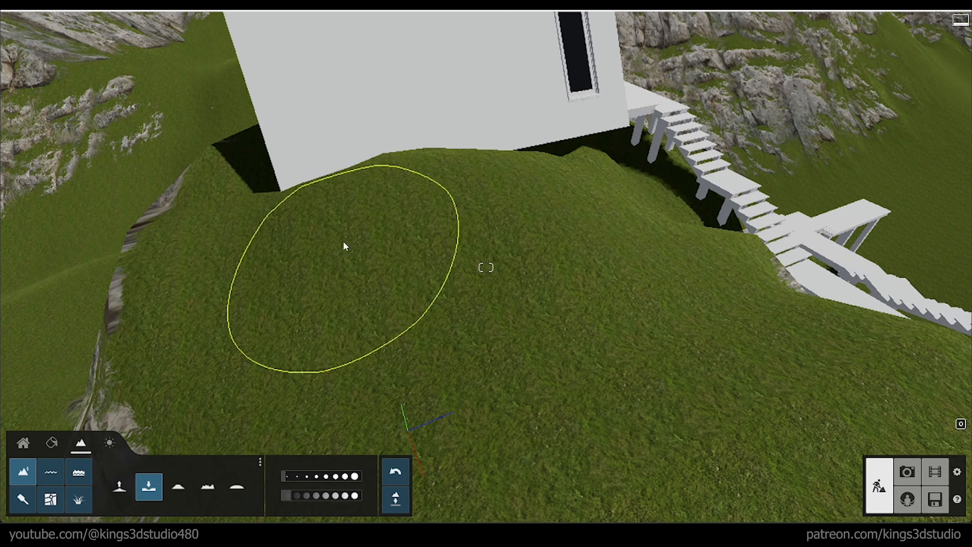
{"action": "left_click_drag", "start_coordinate": [427, 178], "coordinate": [188, 433]}
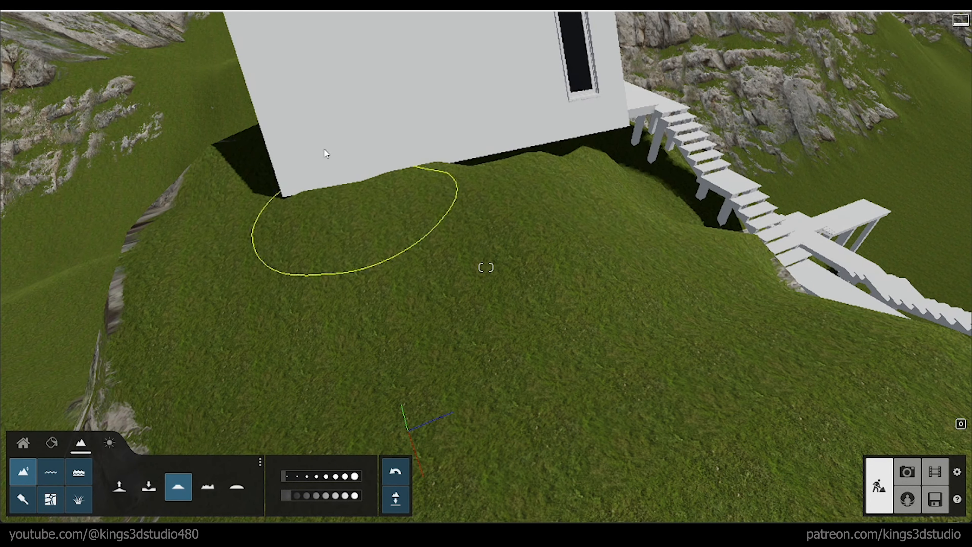
{"action": "right_click_drag", "start_coordinate": [615, 267], "coordinate": [465, 222]}
{"action": "key", "text": "d"}
{"action": "key", "text": "d"}
{"action": "key", "text": "s"}
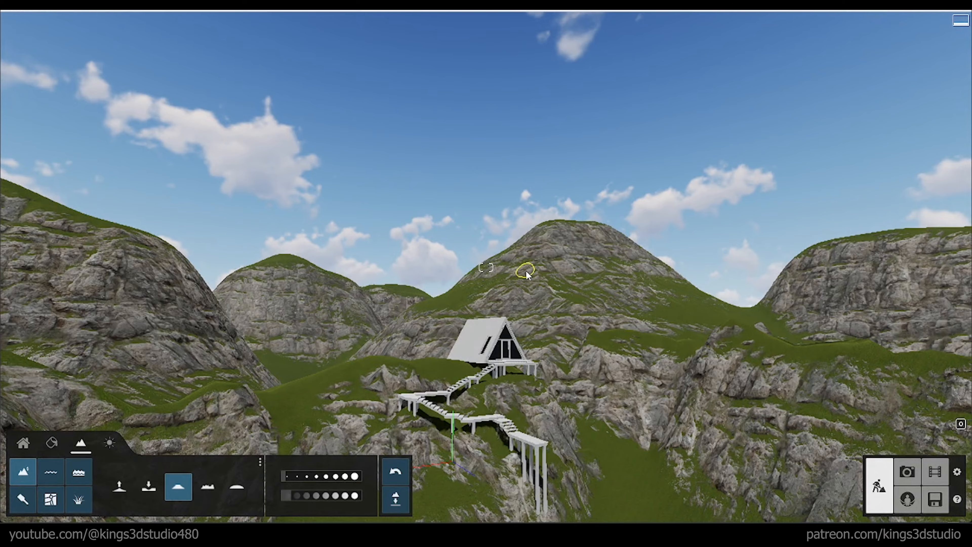
Step: Place a water surface over the valley and stretch its corners to cover the whole basin around the walkway
{"action": "mouse_move", "coordinate": [527, 274]}
{"action": "right_mouse_down"}
{"action": "mouse_move", "coordinate": [531, 379]}
{"action": "mouse_move", "coordinate": [674, 383]}
{"action": "mouse_move", "coordinate": [676, 356]}
{"action": "mouse_move", "coordinate": [656, 329]}
{"action": "mouse_move", "coordinate": [664, 391]}
{"action": "right_mouse_up"}
{"action": "key", "text": "a"}
{"action": "key", "text": "q"}
{"action": "key", "text": "s"}
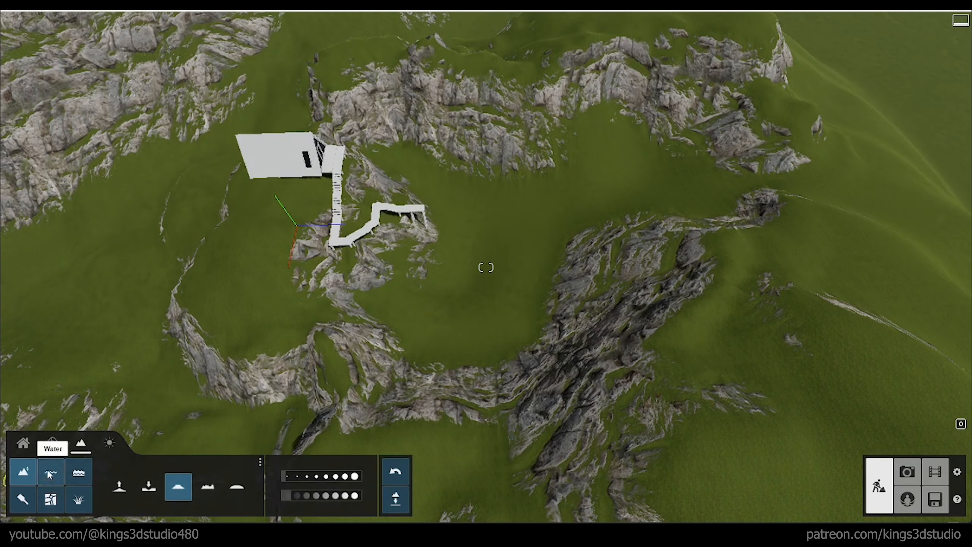
{"action": "left_click", "coordinate": [54, 475]}
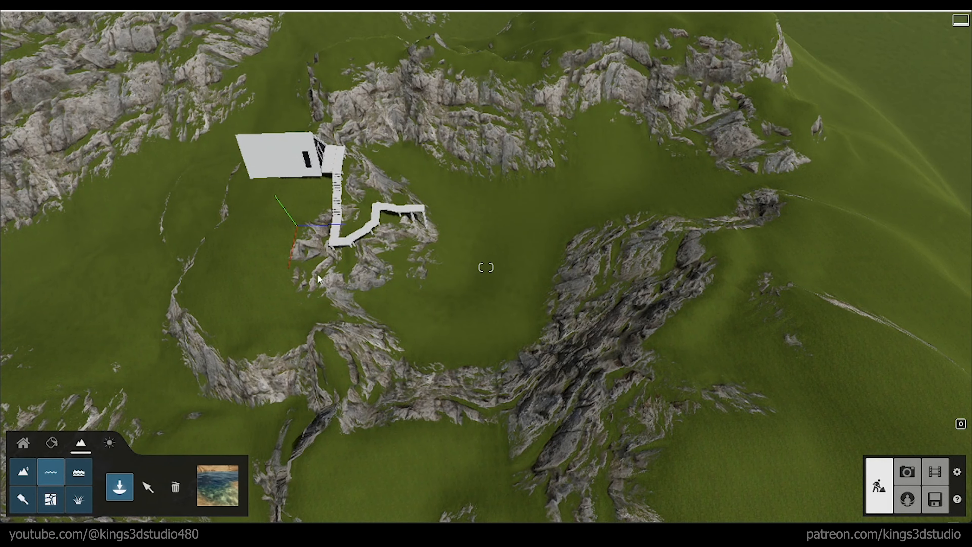
{"action": "left_click_drag", "start_coordinate": [442, 181], "coordinate": [934, 379]}
{"action": "left_click_drag", "start_coordinate": [872, 404], "coordinate": [922, 379]}
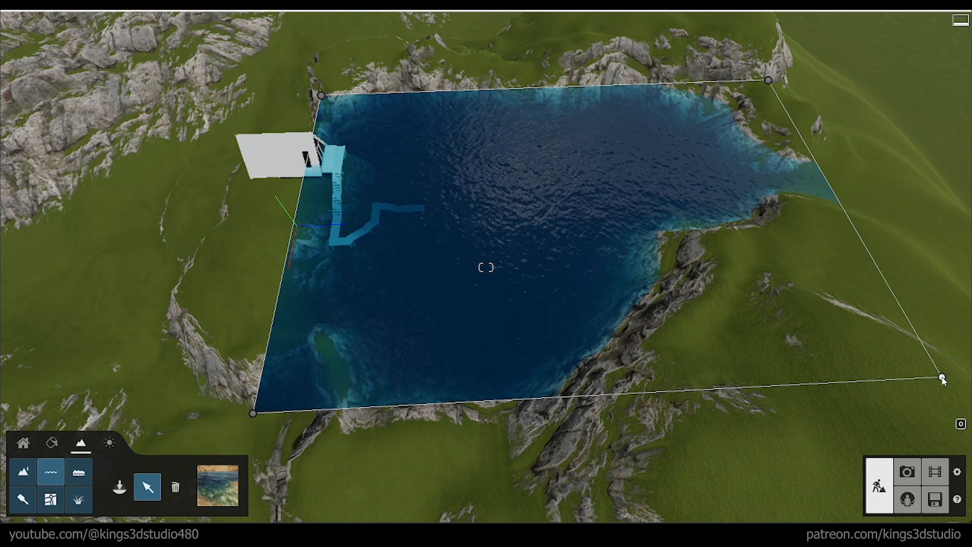
{"action": "left_click_drag", "start_coordinate": [312, 91], "coordinate": [308, 90]}
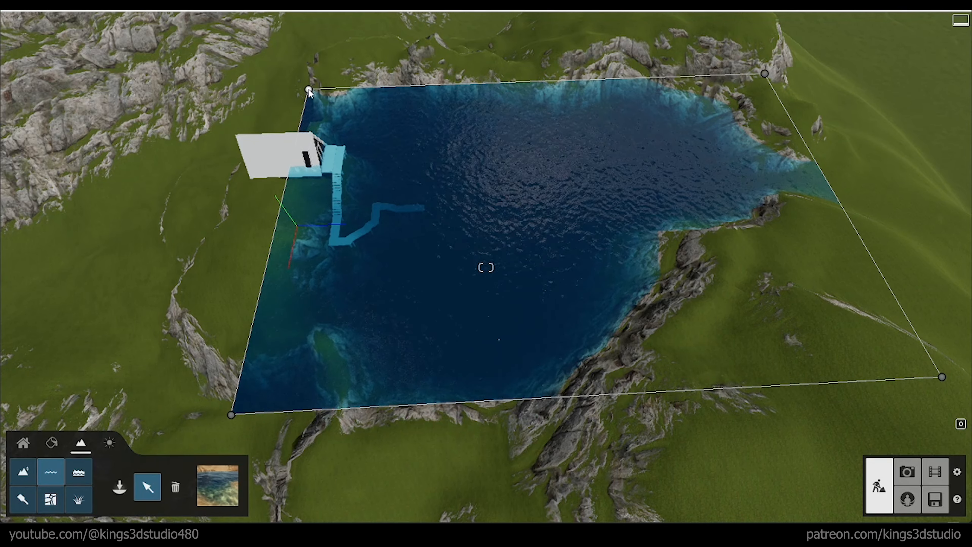
Step: Lower the water surface until it sits just beneath the deck at the walkway's lower end
{"action": "right_click_drag", "start_coordinate": [486, 267], "coordinate": [487, 207]}
{"action": "key", "text": "e"}
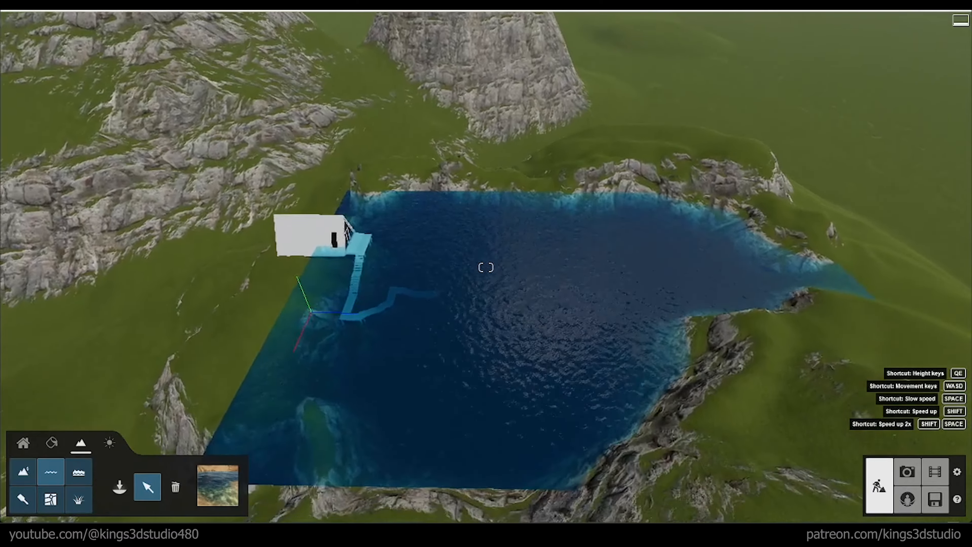
{"action": "key", "text": "e"}
{"action": "right_click_drag", "start_coordinate": [461, 326], "coordinate": [461, 253]}
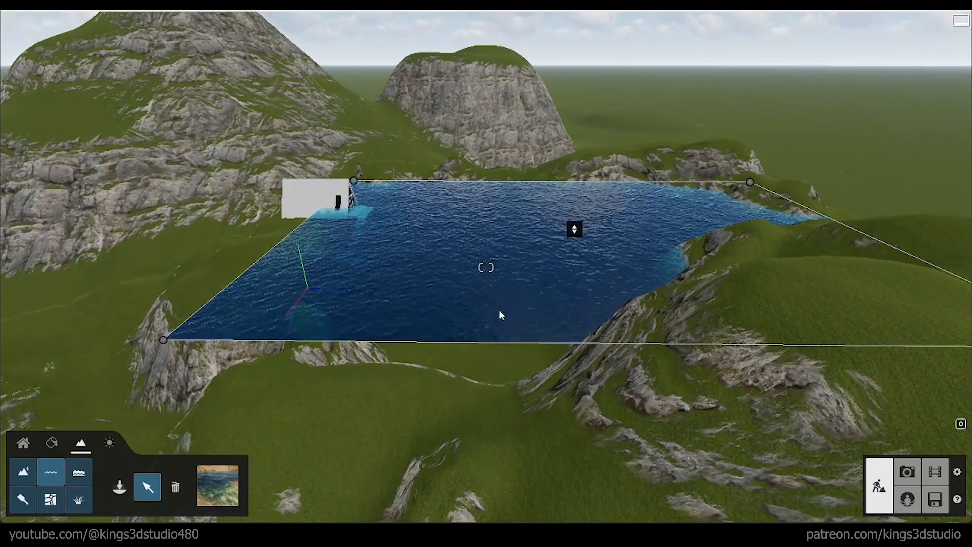
{"action": "left_click_drag", "start_coordinate": [574, 236], "coordinate": [552, 466]}
{"action": "right_click_drag", "start_coordinate": [540, 445], "coordinate": [554, 484]}
Step: Inspect the water level at the jetty and along the rocky shoreline, up close and from the photo viewpoint
{"action": "key", "text": "w"}
{"action": "key", "text": "w"}
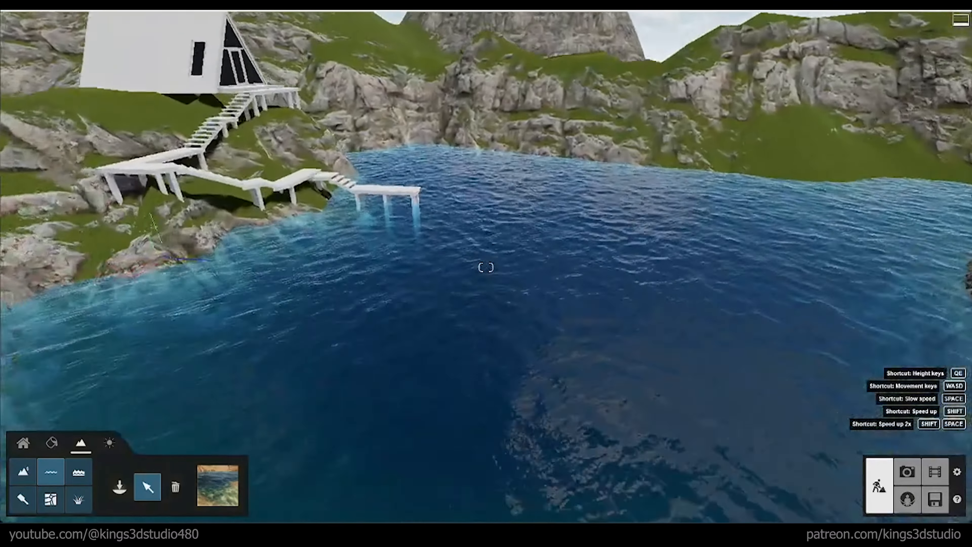
{"action": "key", "text": "w"}
{"action": "right_click_drag", "start_coordinate": [486, 267], "coordinate": [486, 234]}
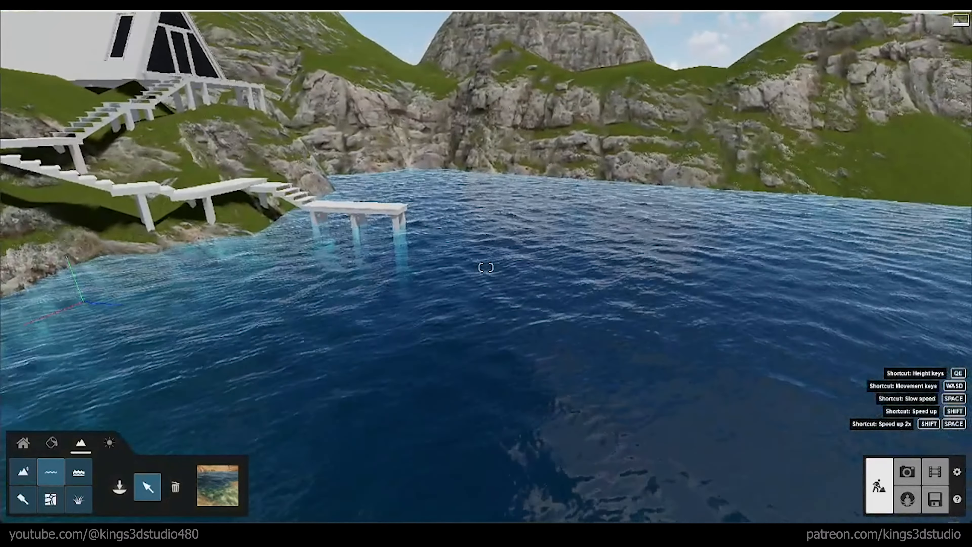
{"action": "key", "text": "w"}
{"action": "right_click_drag", "start_coordinate": [486, 267], "coordinate": [423, 341]}
{"action": "key", "text": "e"}
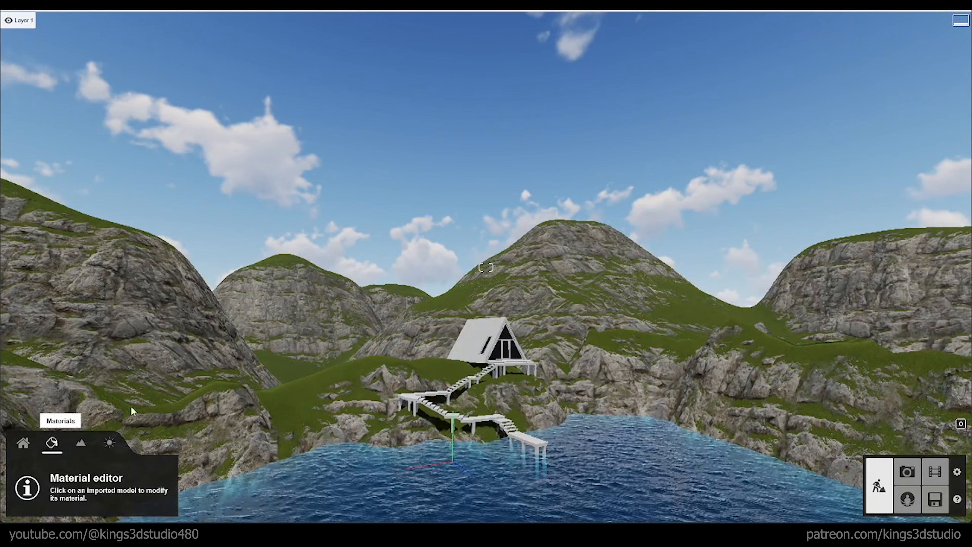
Step: Open the material of the jetty deck and stair treads for editing
{"action": "right_click_drag", "start_coordinate": [342, 420], "coordinate": [356, 494]}
{"action": "key", "text": "w"}
{"action": "key", "text": "w"}
{"action": "right_click_drag", "start_coordinate": [345, 387], "coordinate": [351, 422]}
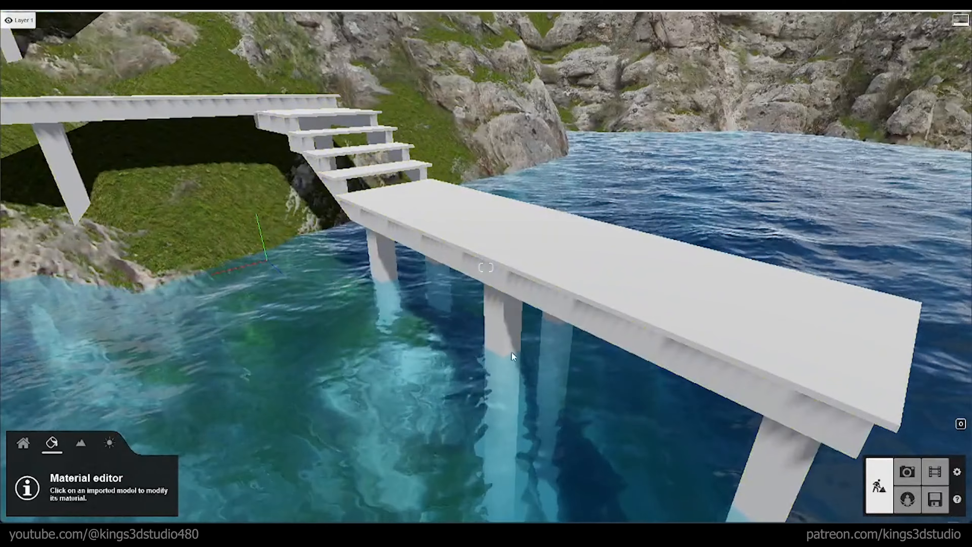
{"action": "left_click", "coordinate": [511, 238]}
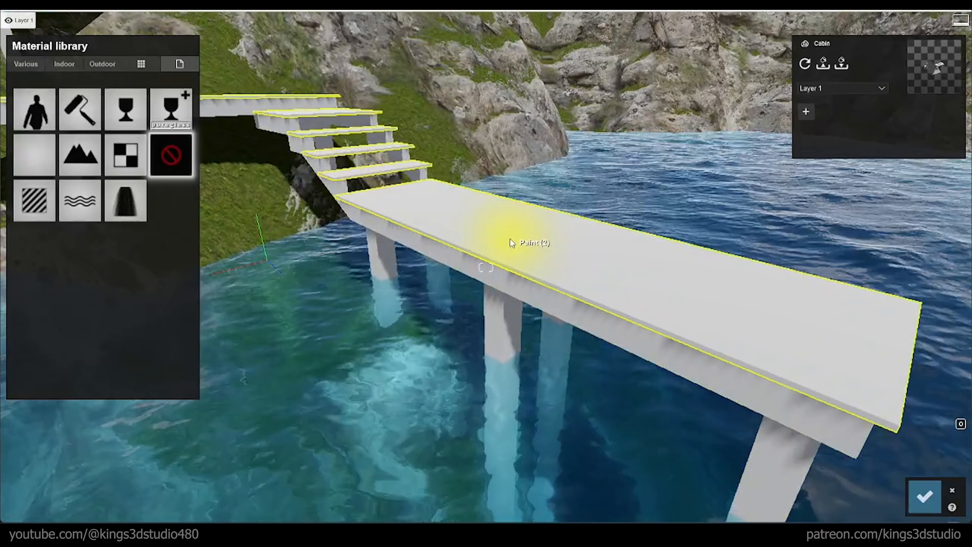
Step: Compare outdoor plank woods on the jetty deck and stair treads and apply Wood Flooring 06 3k
{"action": "left_click", "coordinate": [101, 64]}
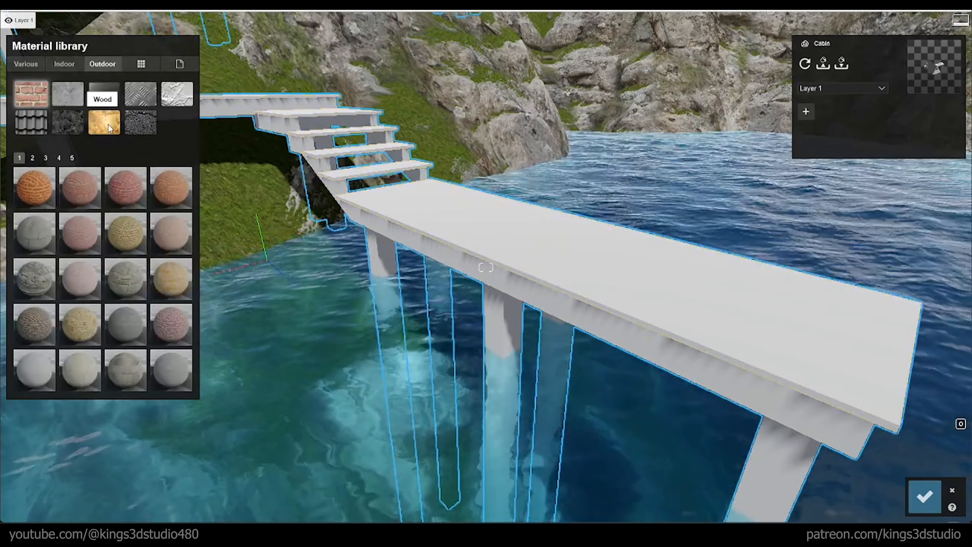
{"action": "left_click", "coordinate": [158, 362]}
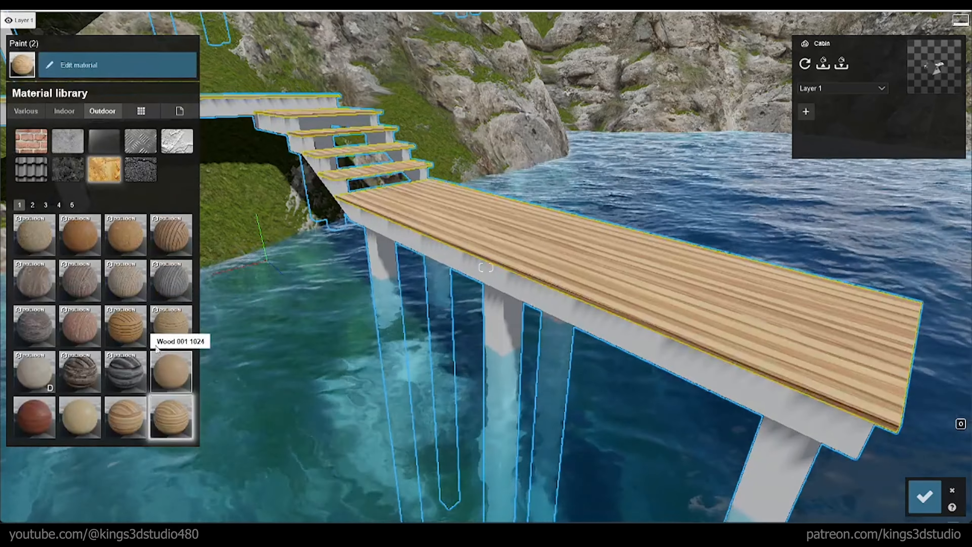
{"action": "left_click", "coordinate": [135, 331]}
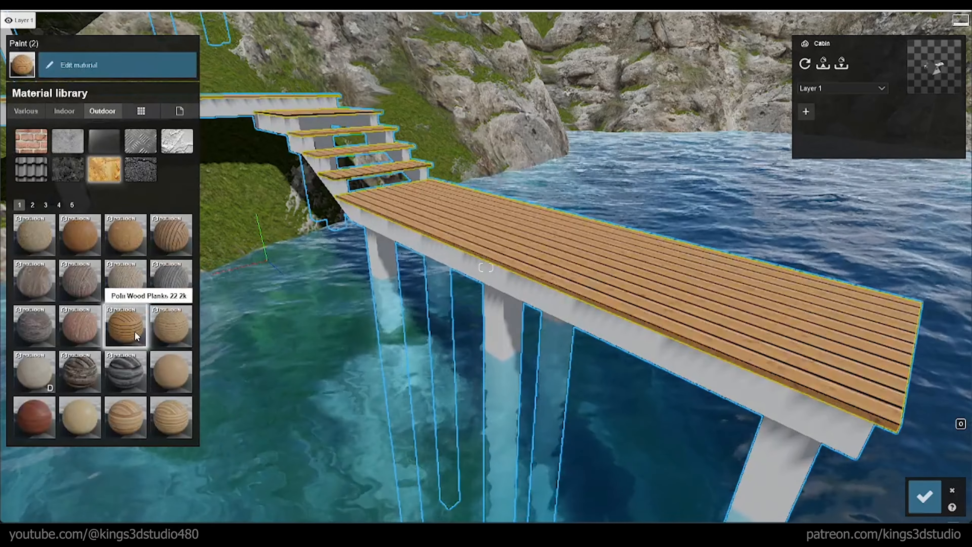
{"action": "left_click", "coordinate": [178, 234]}
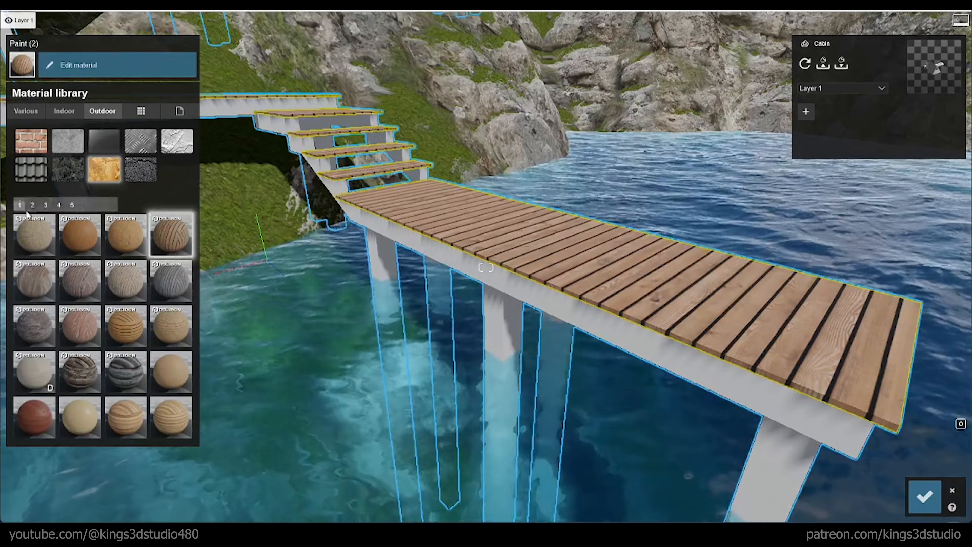
Step: Browse the other wood samples, try Wood Siding 005 2048 on the deck and treads, and return to Wood Flooring 06 3k
{"action": "left_click", "coordinate": [33, 206]}
{"action": "left_click", "coordinate": [45, 206]}
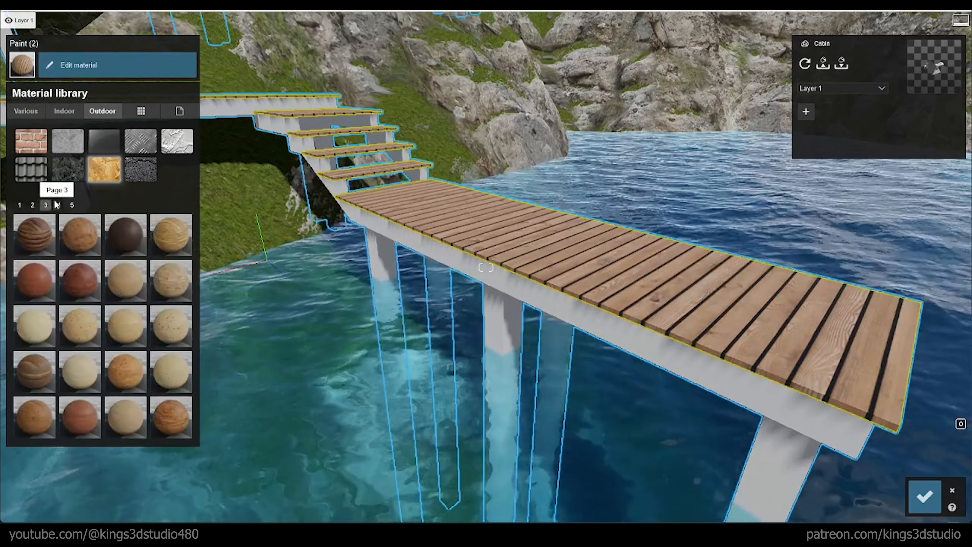
{"action": "left_click", "coordinate": [57, 205]}
{"action": "left_click", "coordinate": [72, 205]}
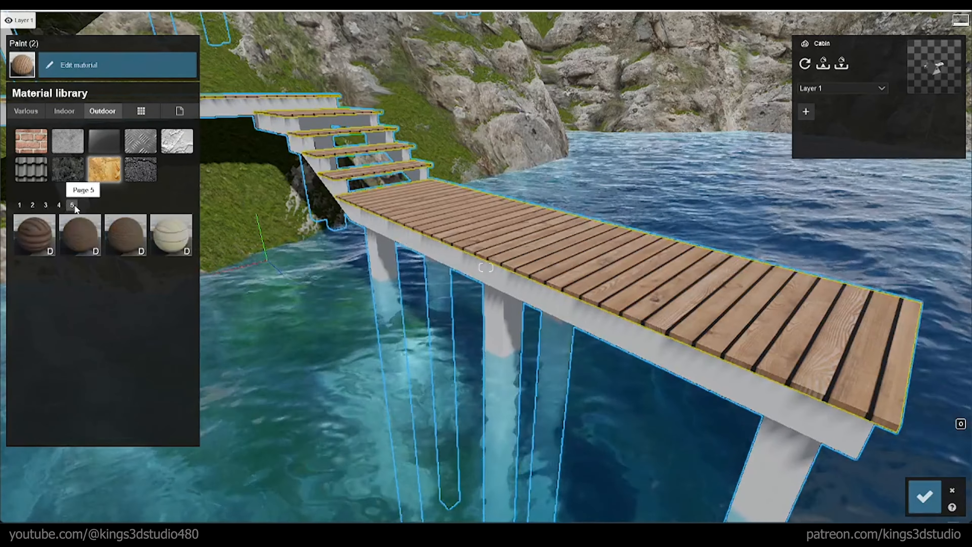
{"action": "left_click", "coordinate": [42, 225]}
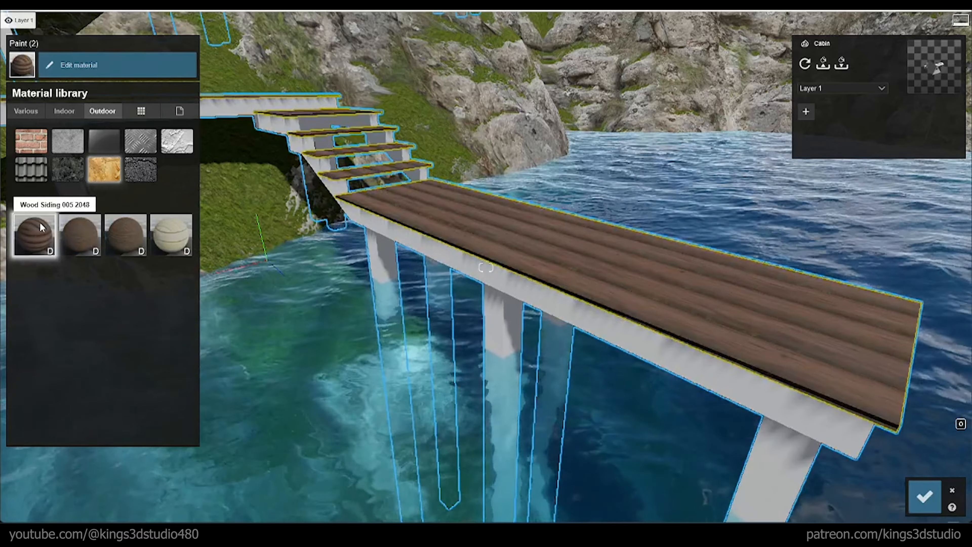
{"action": "left_click", "coordinate": [32, 205]}
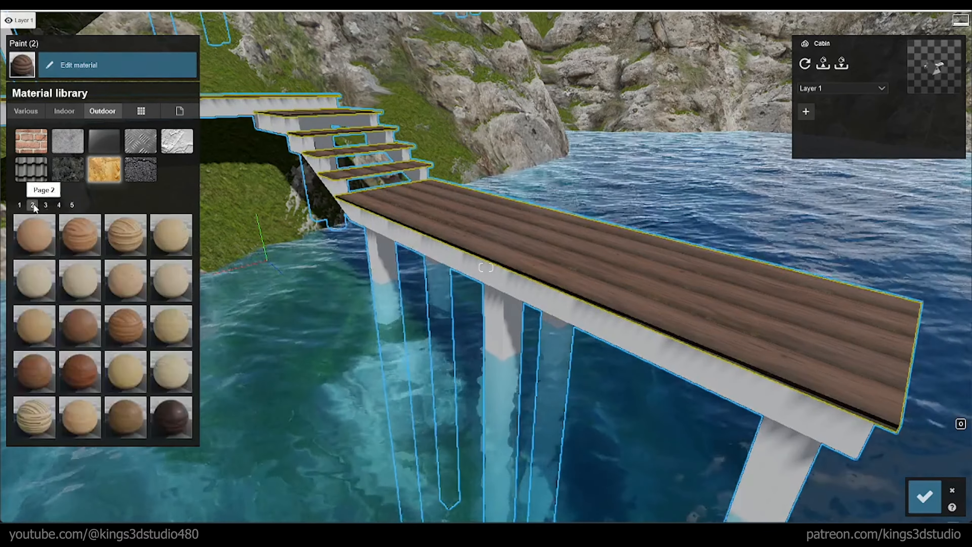
{"action": "left_click", "coordinate": [20, 206]}
{"action": "left_click", "coordinate": [171, 238]}
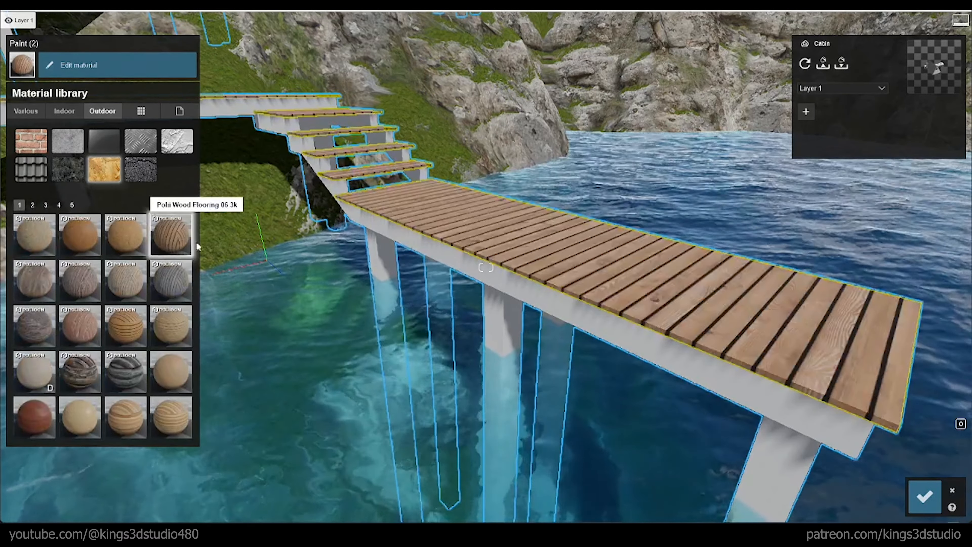
Step: Round the edges of the deck and tread material and give it wood-type weathering of 0.5
{"action": "key", "text": "w"}
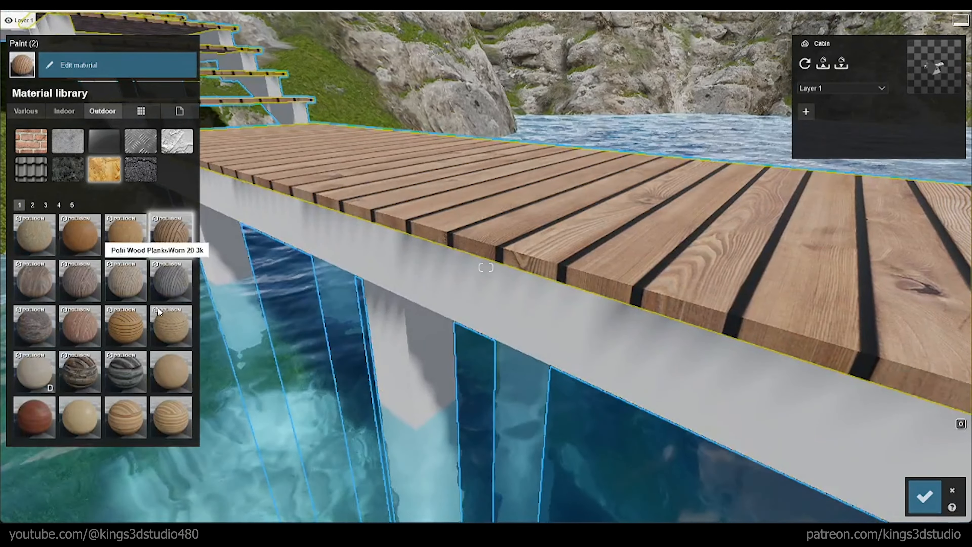
{"action": "left_click", "coordinate": [170, 230]}
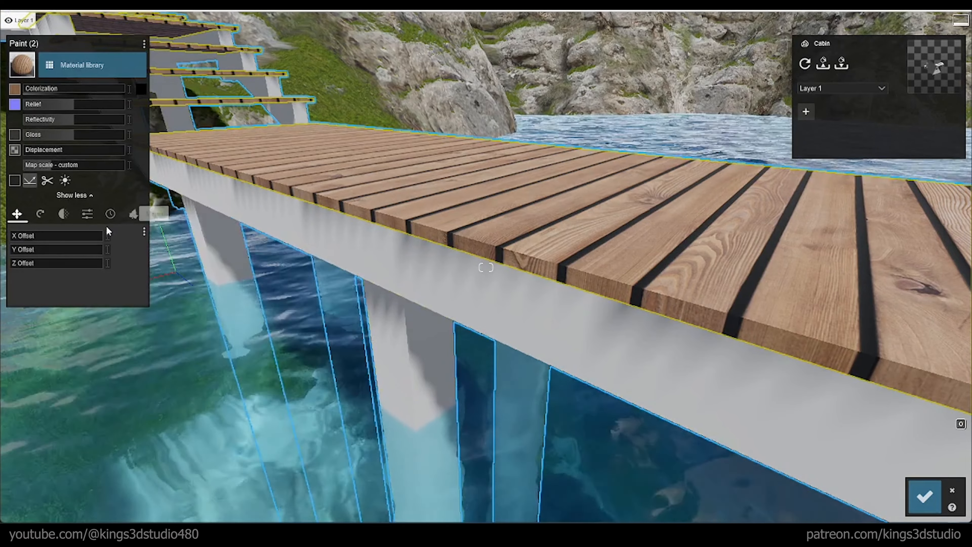
{"action": "left_click", "coordinate": [89, 215]}
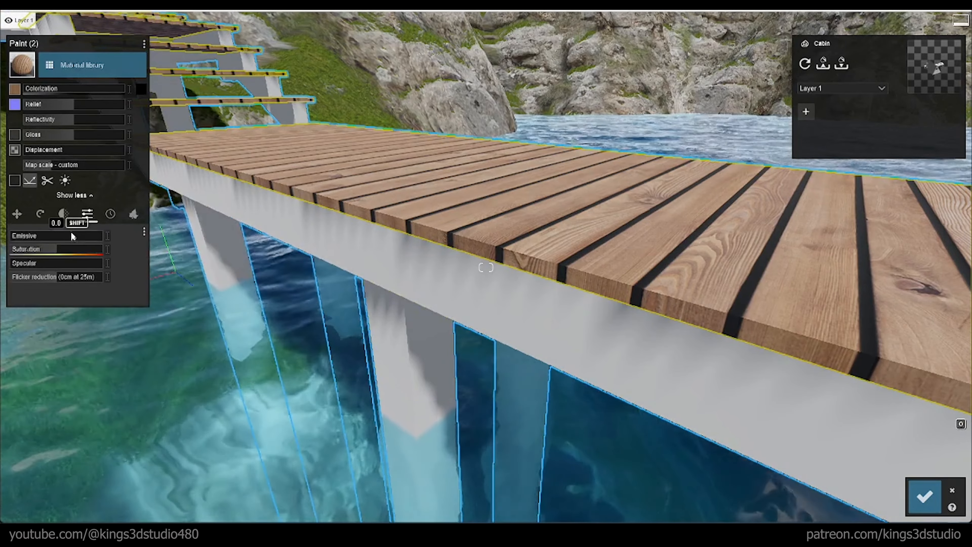
{"action": "left_click", "coordinate": [109, 214]}
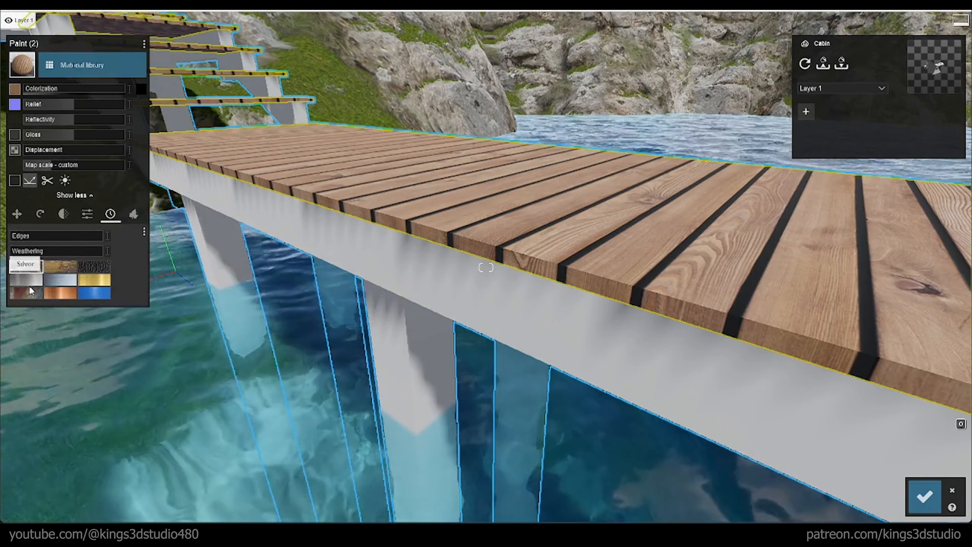
{"action": "left_click", "coordinate": [57, 266]}
{"action": "left_click_drag", "start_coordinate": [19, 239], "coordinate": [53, 251]}
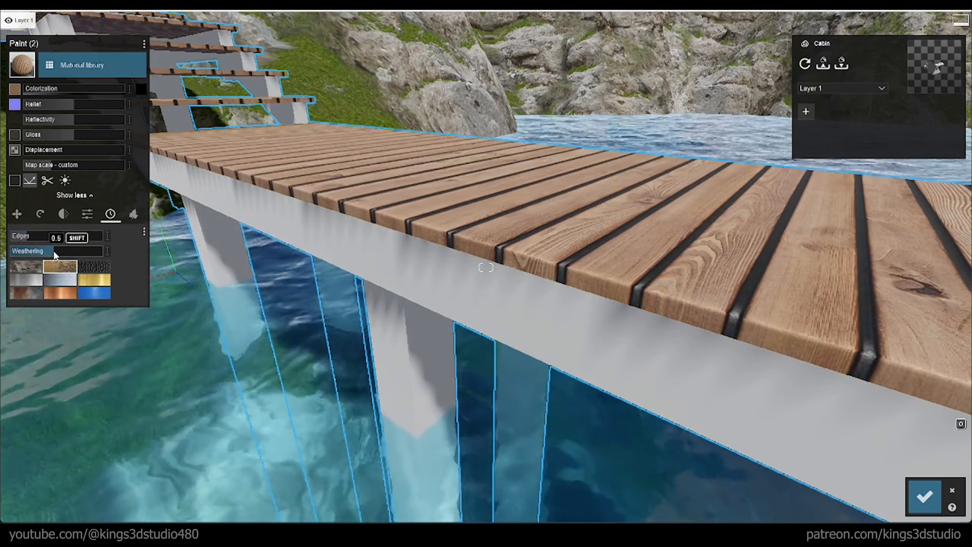
{"action": "left_click", "coordinate": [37, 217]}
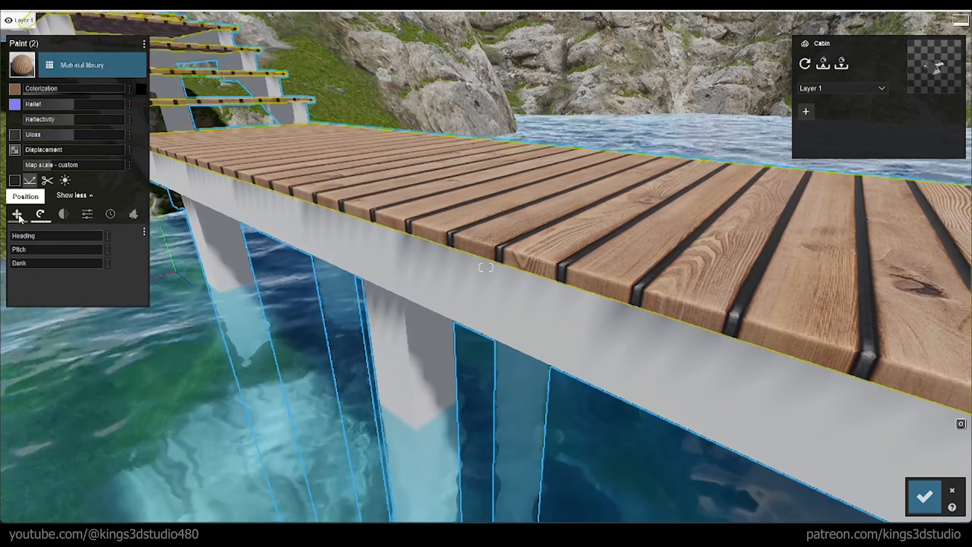
{"action": "left_click", "coordinate": [18, 216]}
Step: Apply a dark brown outdoor wood to the walkway's side beams and stair stringers
{"action": "right_click_drag", "start_coordinate": [245, 249], "coordinate": [306, 203]}
{"action": "key", "text": "s"}
{"action": "right_click_drag", "start_coordinate": [486, 267], "coordinate": [425, 267]}
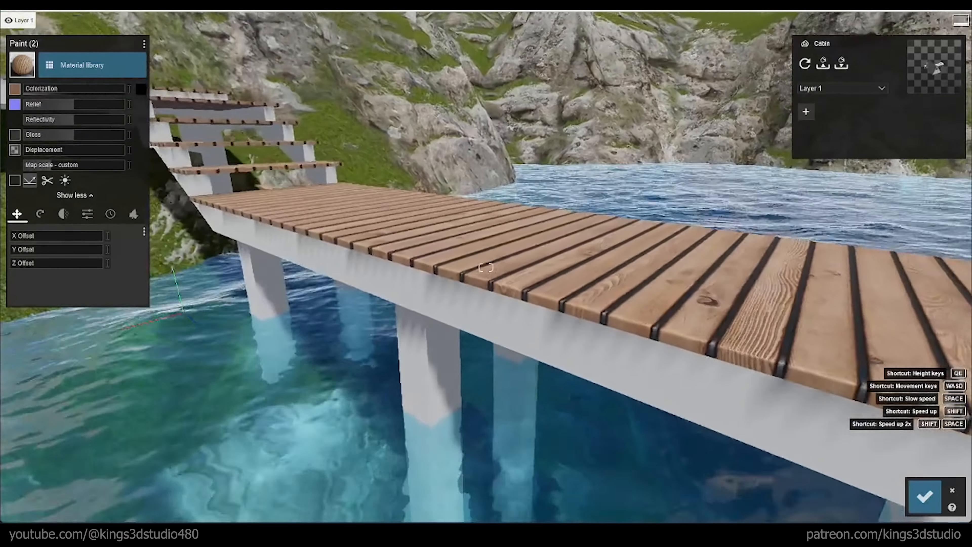
{"action": "right_click_drag", "start_coordinate": [365, 304], "coordinate": [404, 291]}
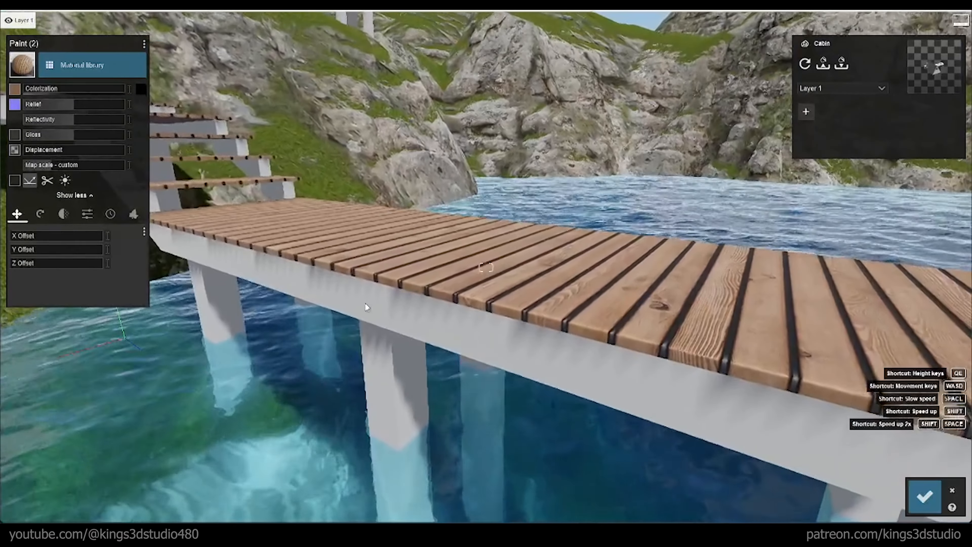
{"action": "left_click", "coordinate": [92, 53]}
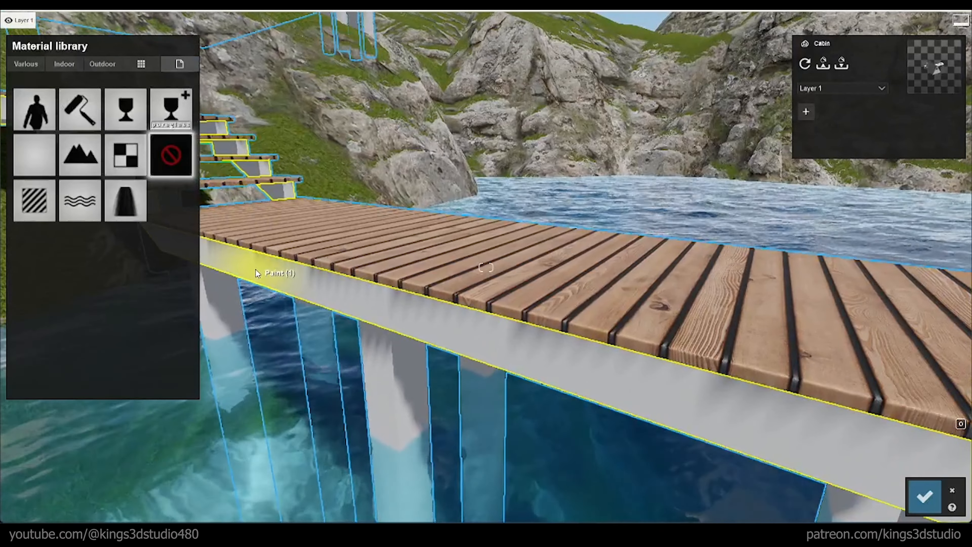
{"action": "left_click", "coordinate": [104, 65]}
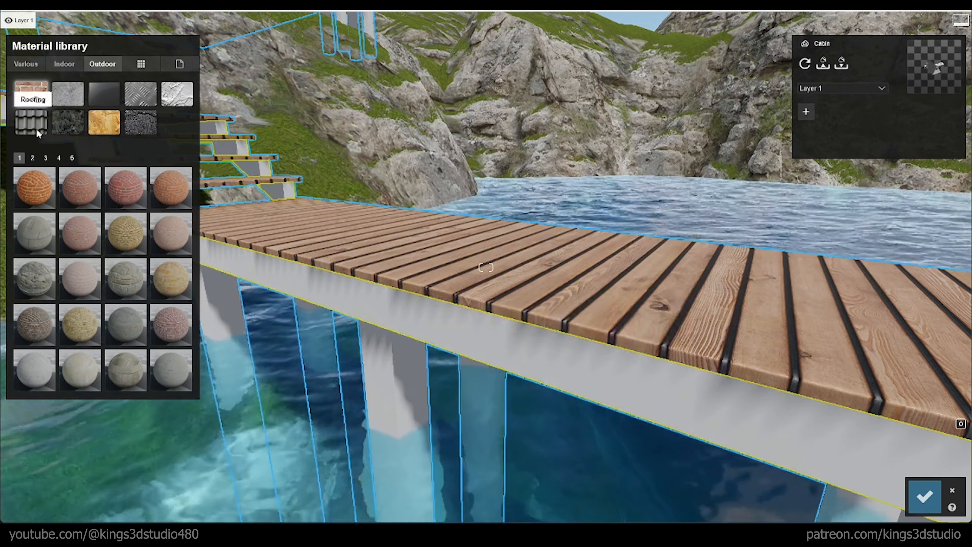
{"action": "left_click", "coordinate": [398, 320]}
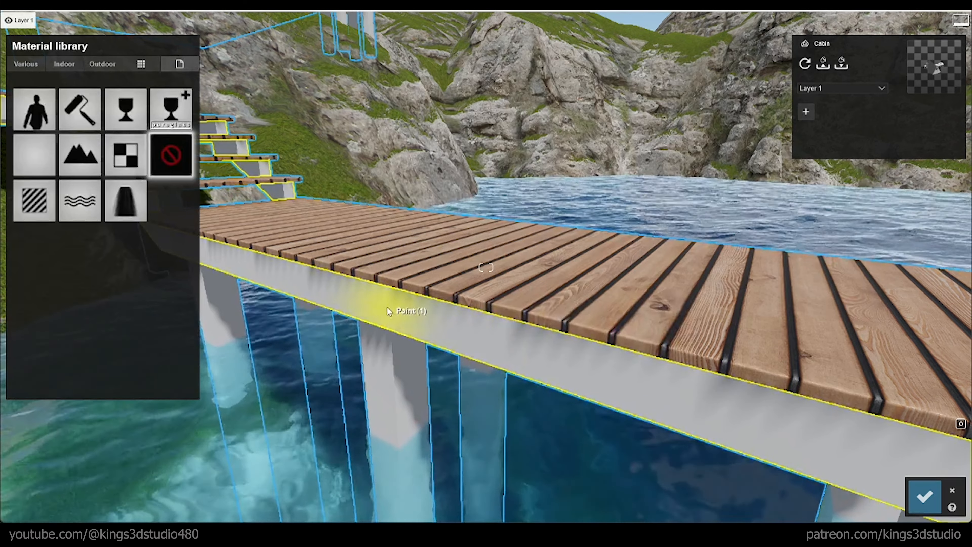
{"action": "left_click", "coordinate": [102, 65]}
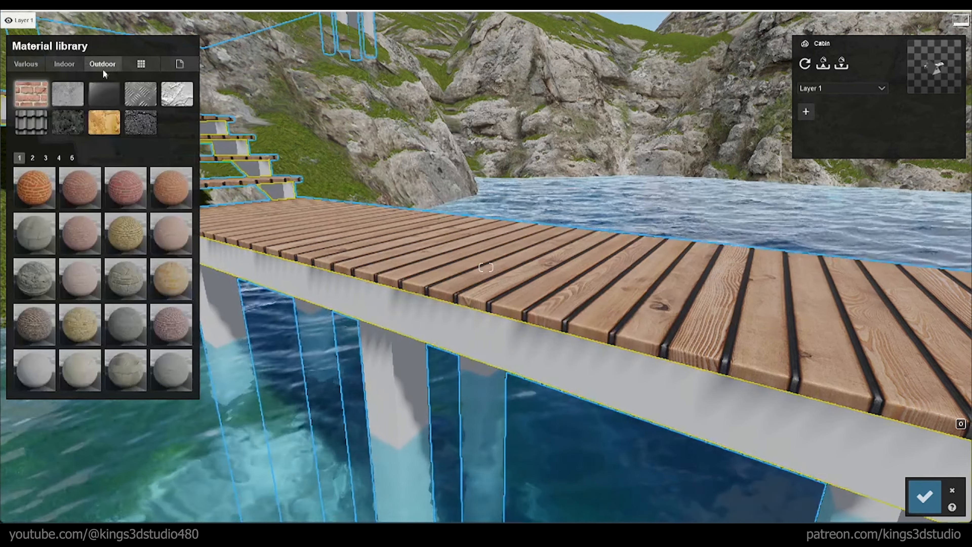
{"action": "left_click", "coordinate": [106, 128]}
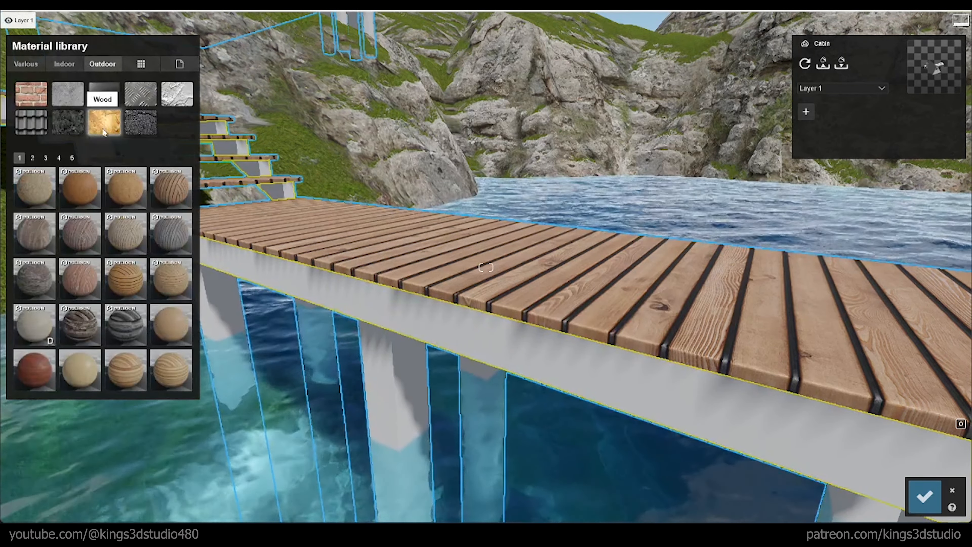
{"action": "left_click", "coordinate": [72, 158]}
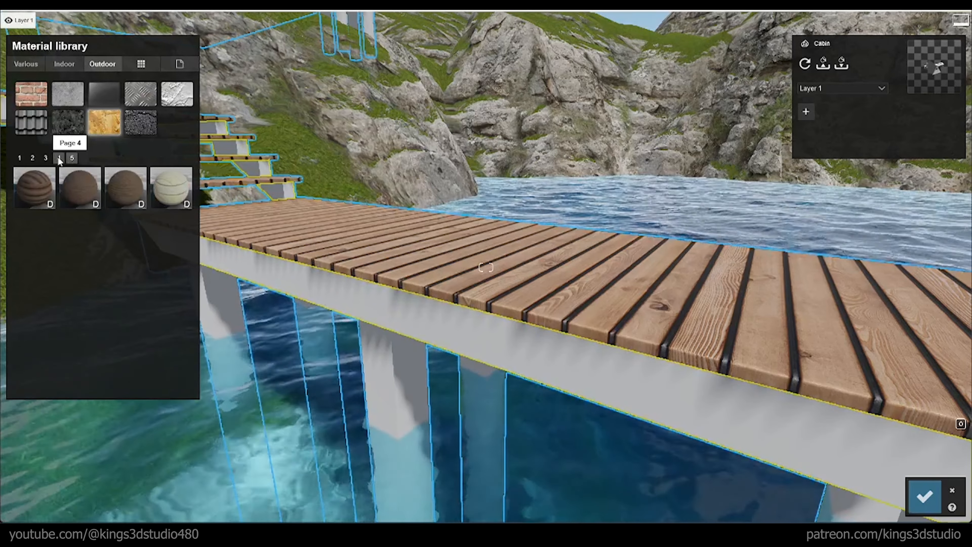
{"action": "left_click", "coordinate": [80, 188]}
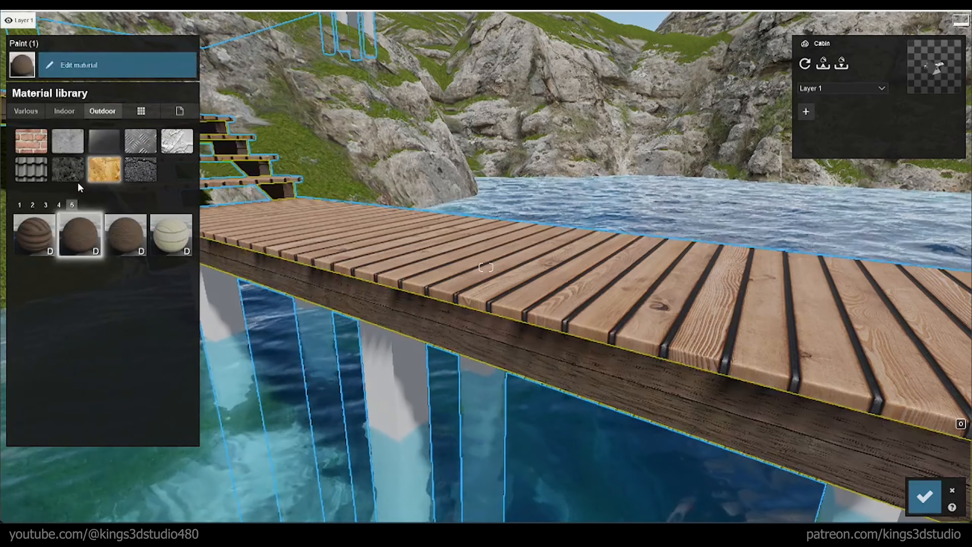
Step: Try other dark woods on the side beams and stringers and settle on Wood 028 1024
{"action": "right_click_drag", "start_coordinate": [245, 207], "coordinate": [211, 157]}
{"action": "key", "text": "w"}
{"action": "key", "text": "a"}
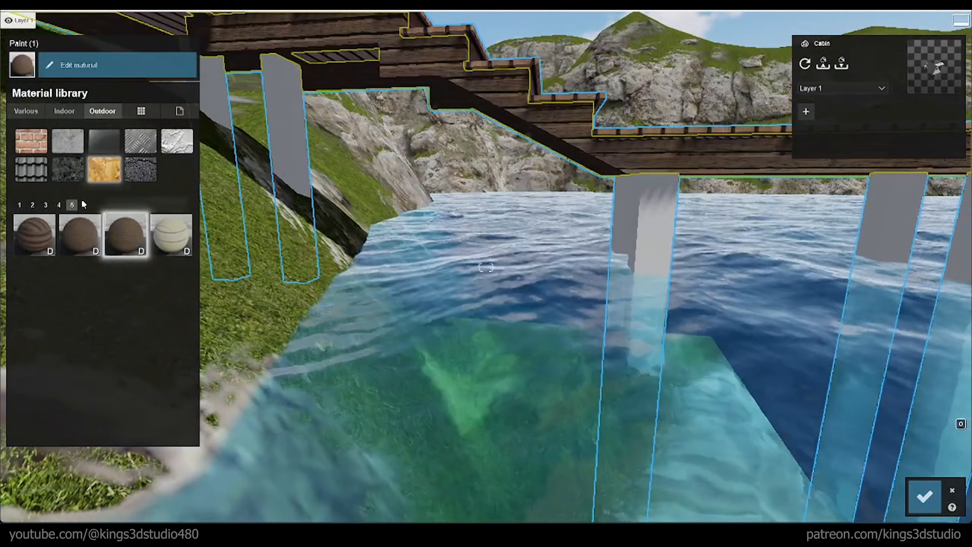
{"action": "left_click", "coordinate": [57, 205]}
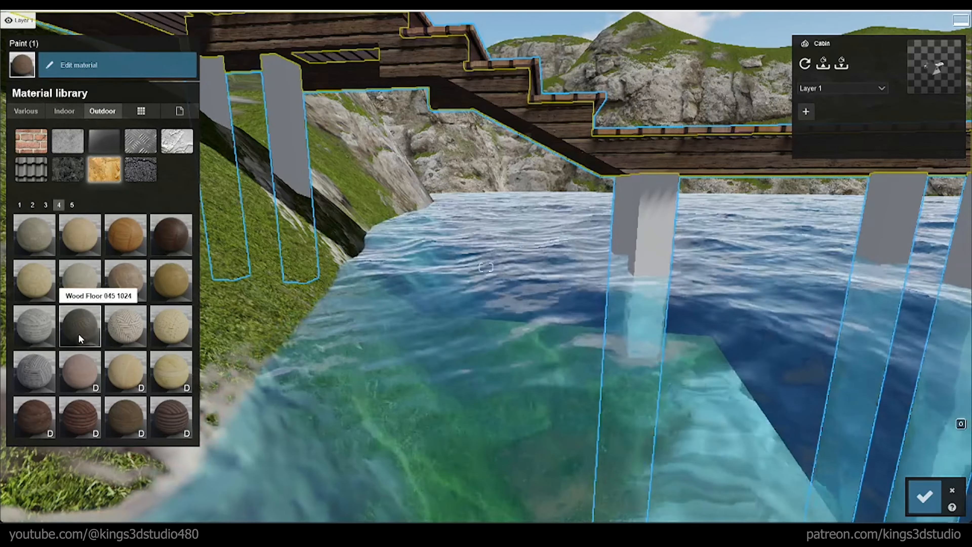
{"action": "left_click", "coordinate": [45, 206]}
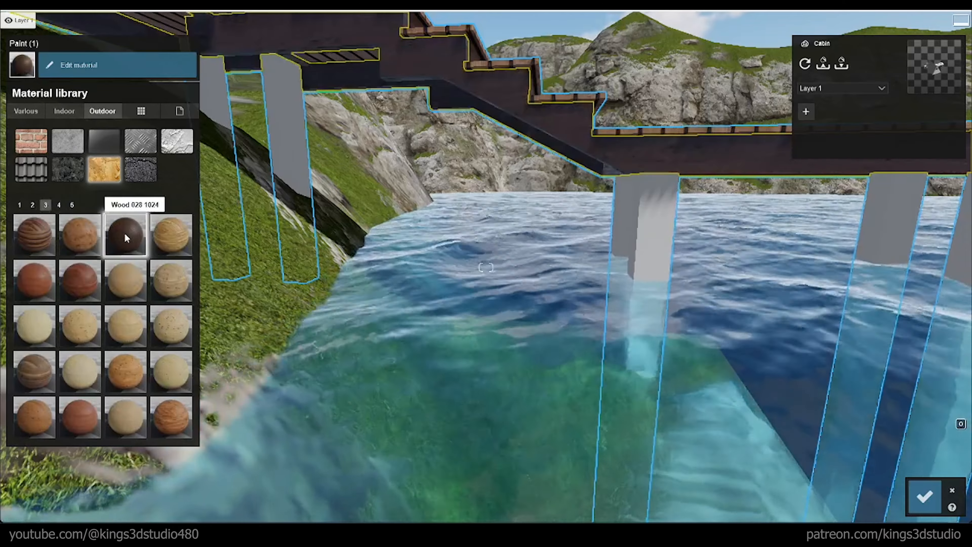
Step: Soften the edges of the beam and stringer material and add a little wood-type weathering
{"action": "right_click_drag", "start_coordinate": [363, 232], "coordinate": [375, 217]}
{"action": "right_click_drag", "start_coordinate": [318, 200], "coordinate": [495, 191]}
{"action": "key", "text": "w"}
{"action": "right_click_drag", "start_coordinate": [349, 132], "coordinate": [188, 226]}
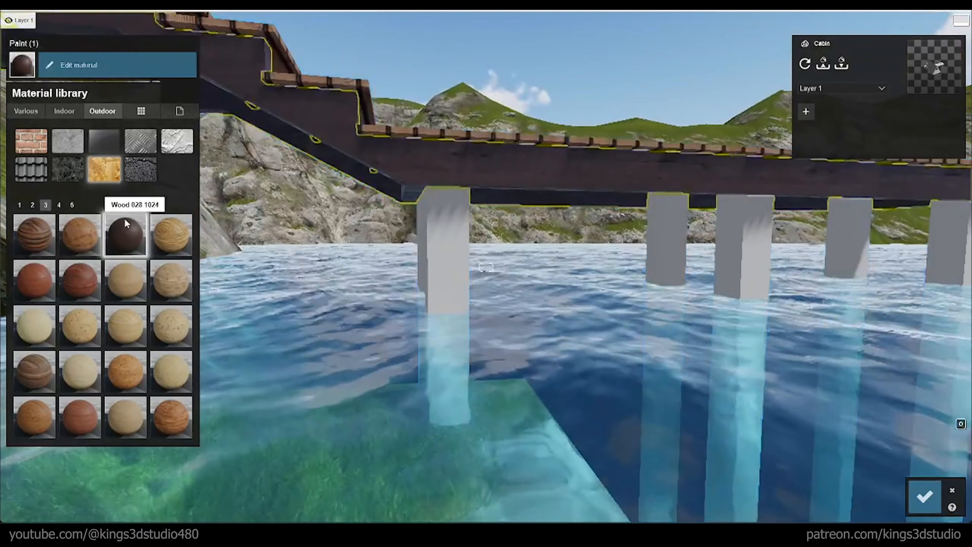
{"action": "left_click", "coordinate": [137, 237]}
{"action": "left_click", "coordinate": [110, 214]}
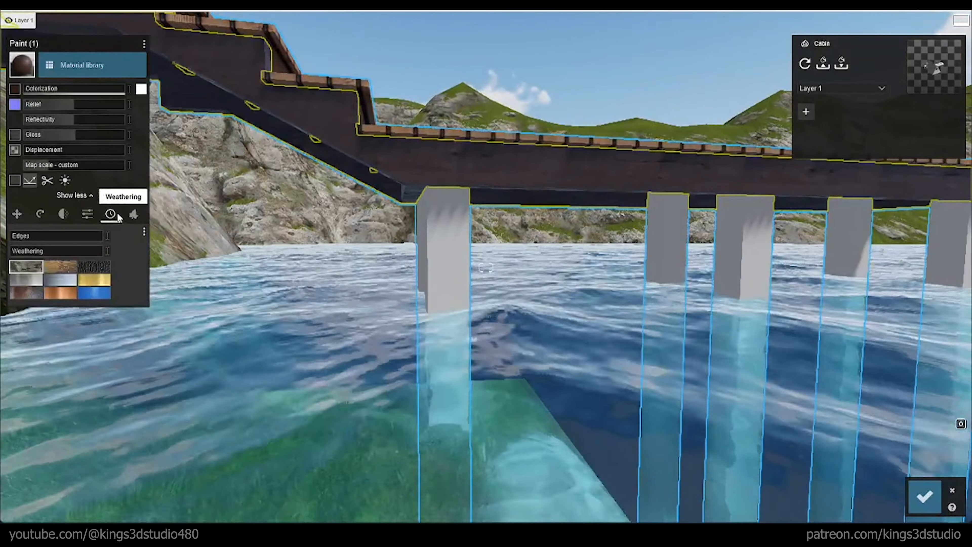
{"action": "left_click_drag", "start_coordinate": [22, 238], "coordinate": [41, 254]}
Step: Examine the new deck and beam materials along the whole walkway, from over the lake and up close
{"action": "right_click_drag", "start_coordinate": [268, 245], "coordinate": [262, 265]}
{"action": "key", "text": "d"}
{"action": "key", "text": "s"}
{"action": "key", "text": "q"}
{"action": "key", "text": "w"}
{"action": "key", "text": "w"}
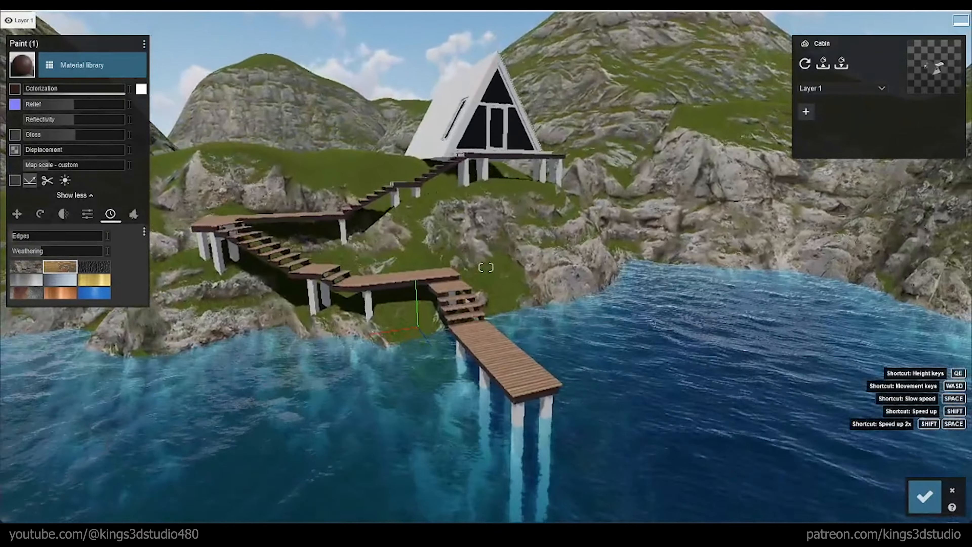
{"action": "key", "text": "a"}
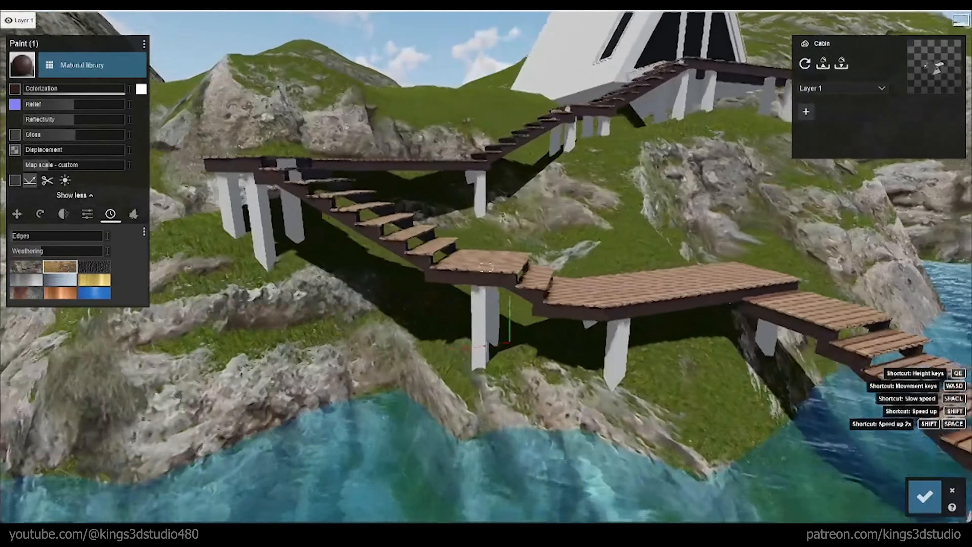
{"action": "right_click_drag", "start_coordinate": [265, 264], "coordinate": [339, 270]}
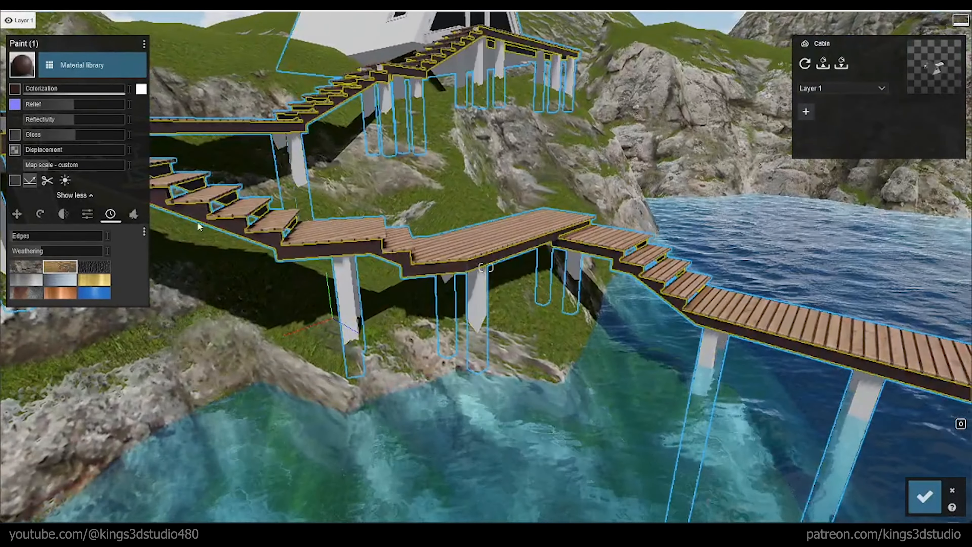
Step: Copy the dark beam wood material onto all the walkway's support posts
{"action": "left_click", "coordinate": [144, 43]}
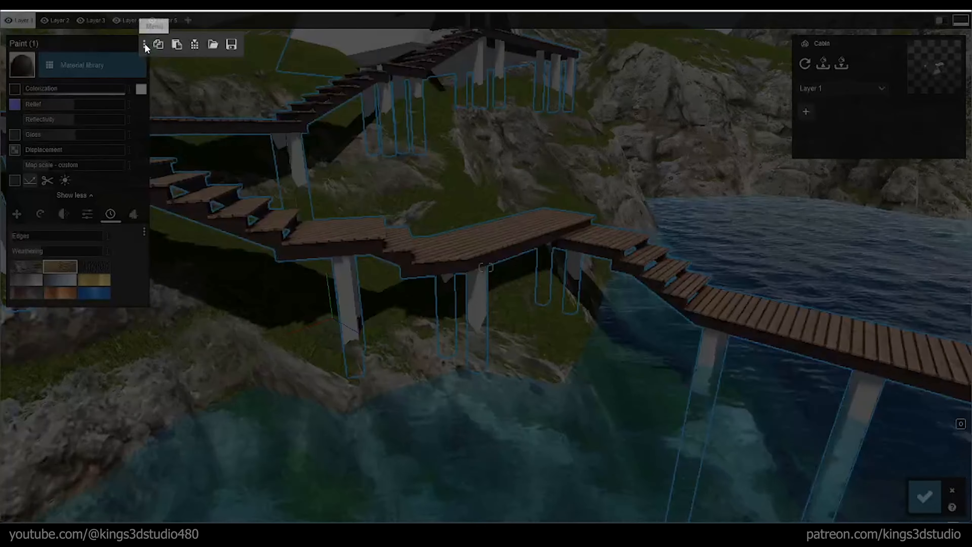
{"action": "left_click", "coordinate": [159, 45]}
{"action": "left_click", "coordinate": [352, 297]}
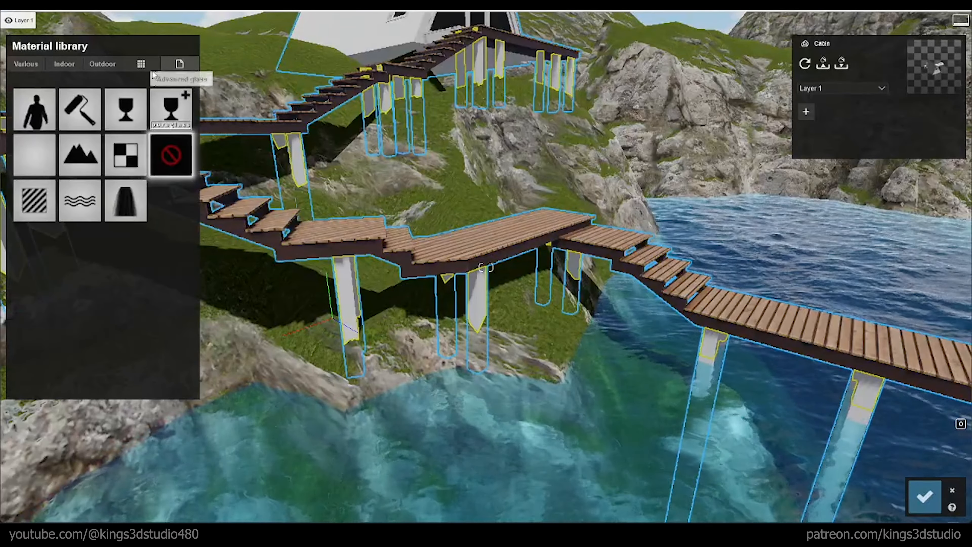
{"action": "left_click", "coordinate": [38, 200]}
{"action": "left_click", "coordinate": [161, 66]}
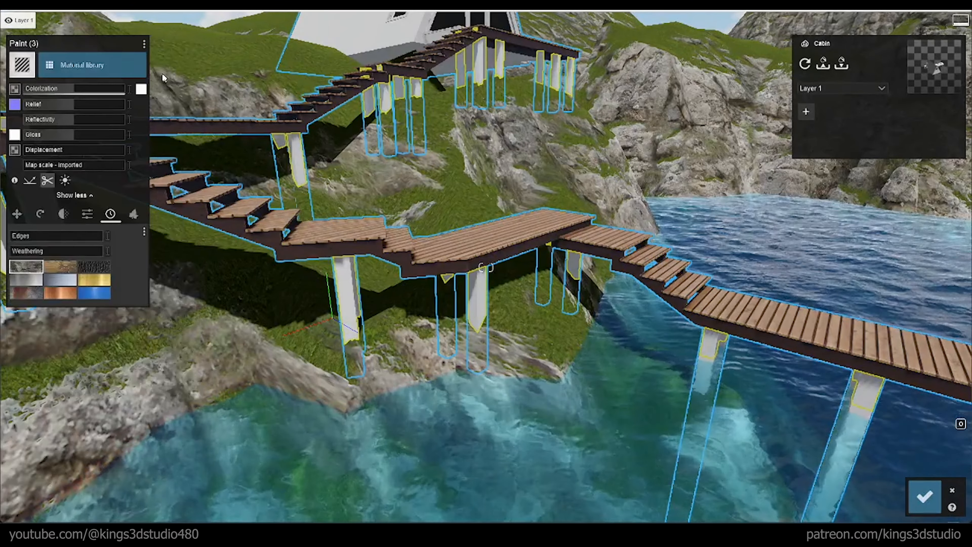
{"action": "left_click", "coordinate": [144, 44]}
{"action": "left_click", "coordinate": [177, 46]}
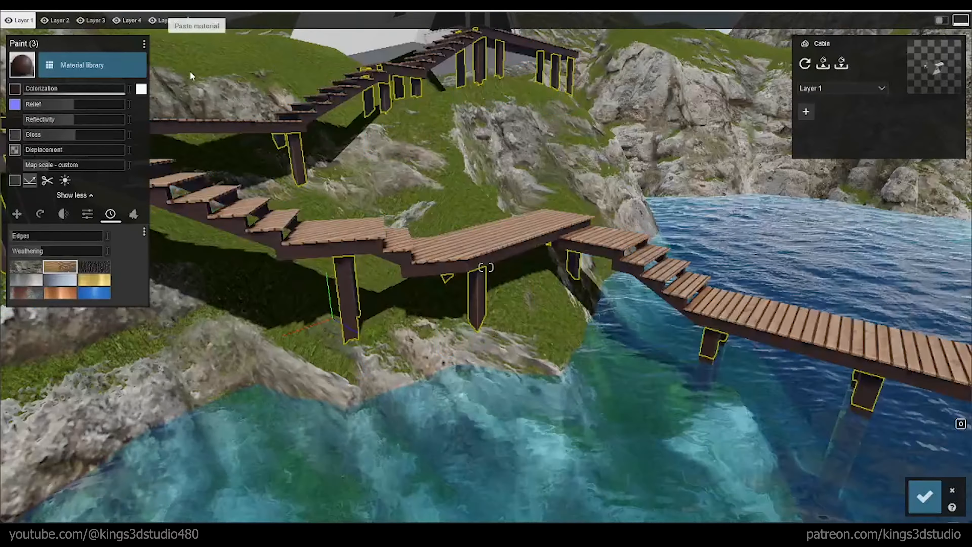
{"action": "scroll", "coordinate": [416, 368], "scroll_direction": "up", "scroll_amount": 5}
{"action": "scroll", "coordinate": [419, 378], "scroll_direction": "up", "scroll_amount": 5}
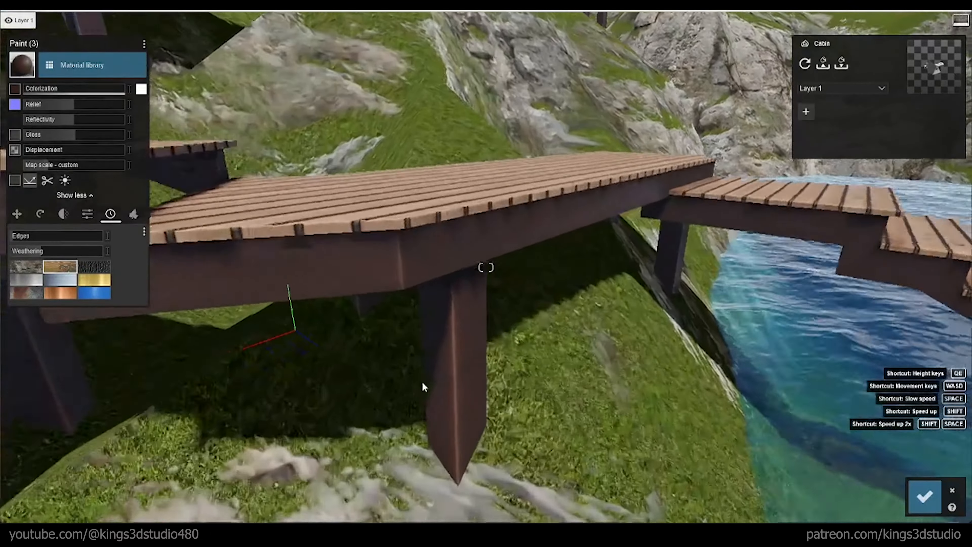
{"action": "scroll", "coordinate": [429, 391], "scroll_direction": "down", "scroll_amount": 10}
{"action": "scroll", "coordinate": [442, 399], "scroll_direction": "down", "scroll_amount": 5}
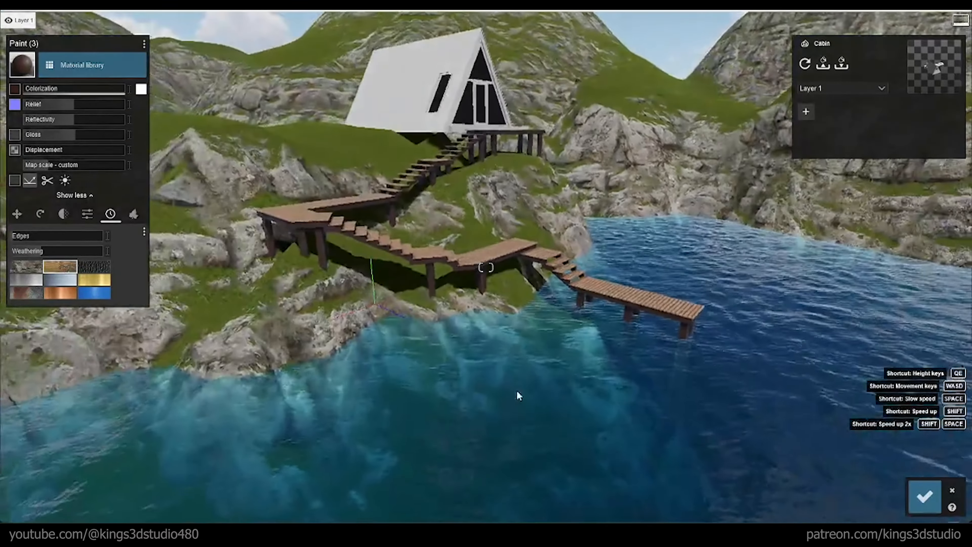
Step: Copy the deck plank material from the walkway onto the cabin's front porch floor
{"action": "right_click_drag", "start_coordinate": [519, 395], "coordinate": [522, 287]}
{"action": "scroll", "coordinate": [486, 267], "scroll_direction": "up", "scroll_amount": 10}
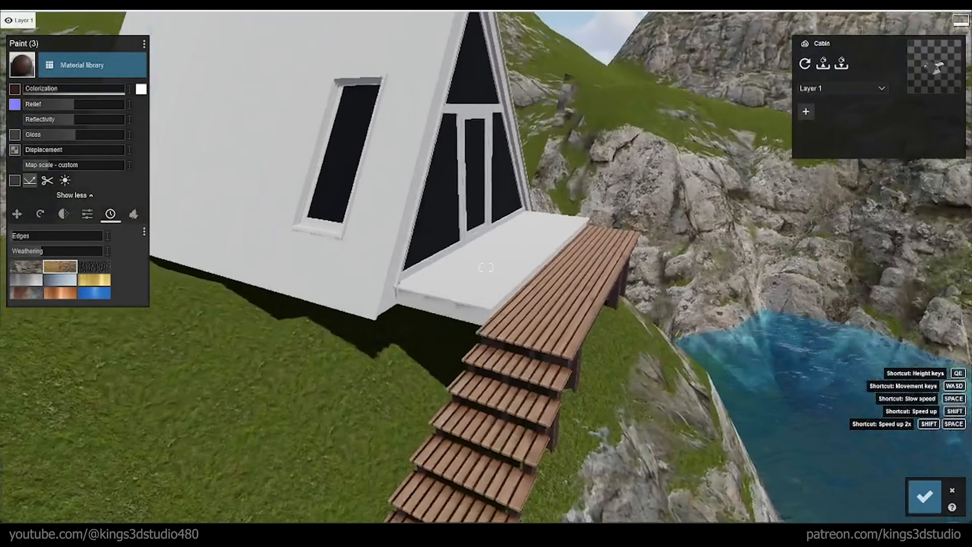
{"action": "mouse_move", "coordinate": [518, 396]}
{"action": "right_mouse_down"}
{"action": "mouse_move", "coordinate": [525, 403]}
{"action": "mouse_move", "coordinate": [504, 392]}
{"action": "right_mouse_up"}
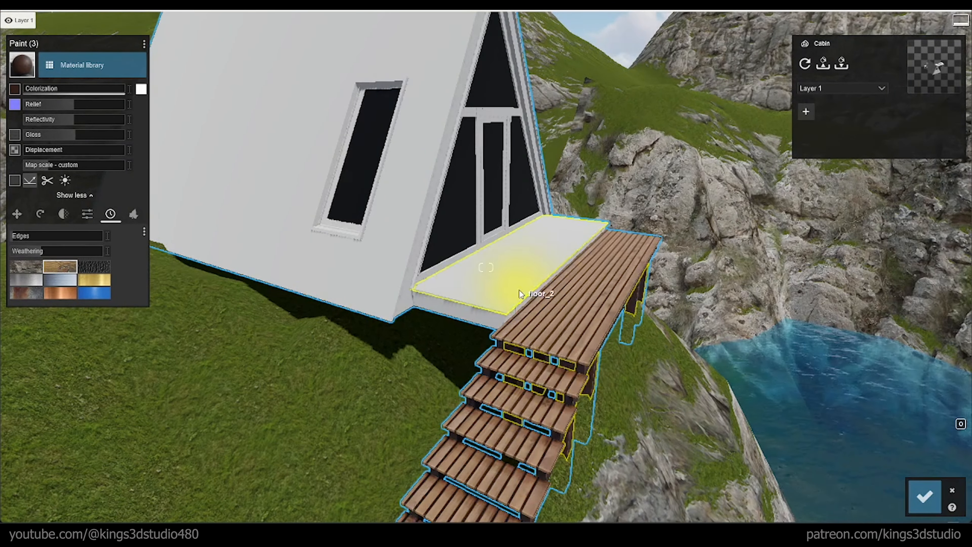
{"action": "left_click", "coordinate": [543, 317]}
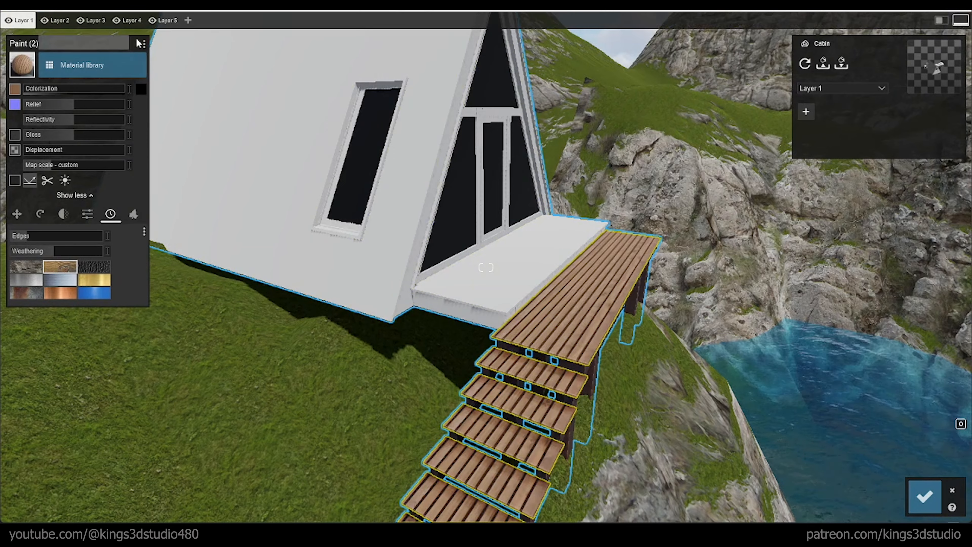
{"action": "left_click", "coordinate": [144, 44]}
{"action": "left_click", "coordinate": [166, 50]}
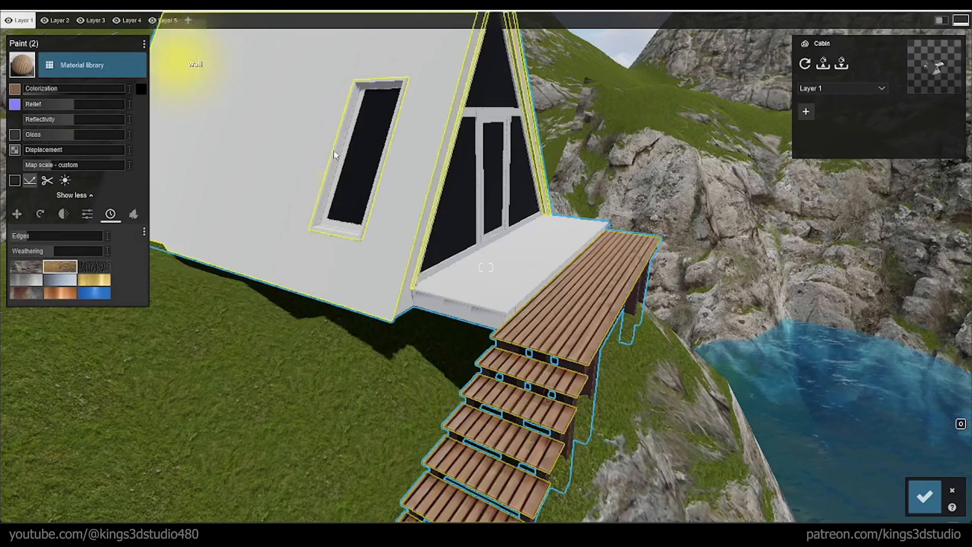
{"action": "left_click", "coordinate": [504, 271]}
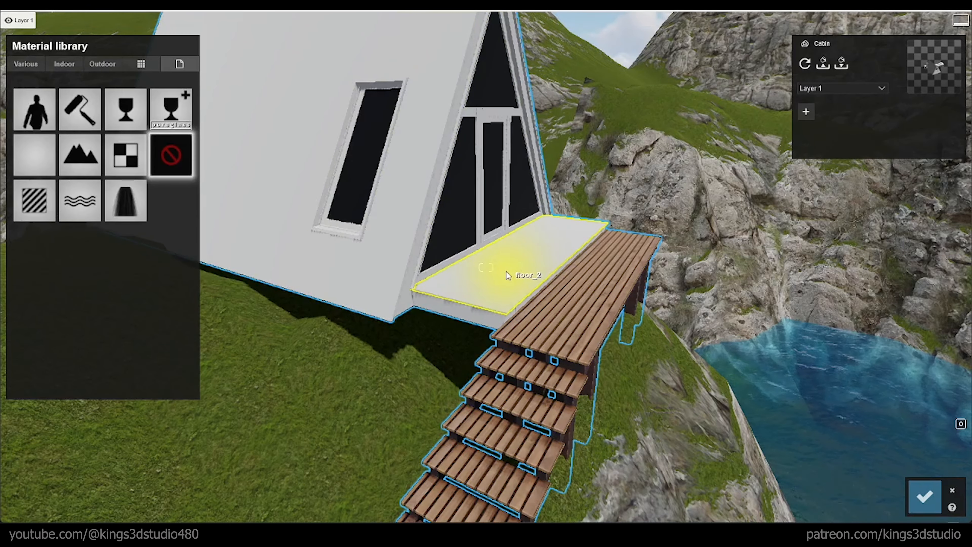
{"action": "left_click", "coordinate": [43, 207]}
{"action": "left_click", "coordinate": [144, 44]}
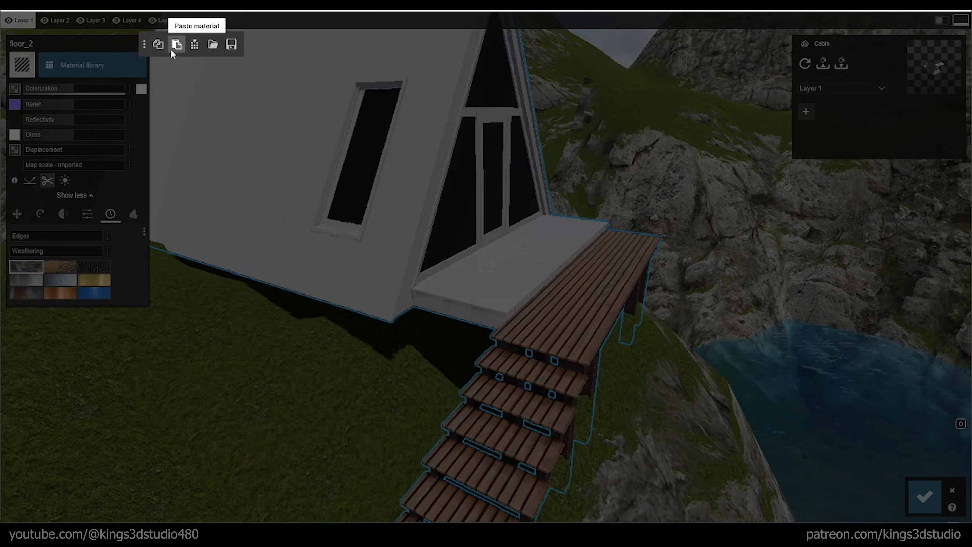
{"action": "left_click", "coordinate": [172, 48]}
Step: Give the cabin's sloping walls a standard material and paste the copied deck plank wood onto them
{"action": "left_click", "coordinate": [252, 131]}
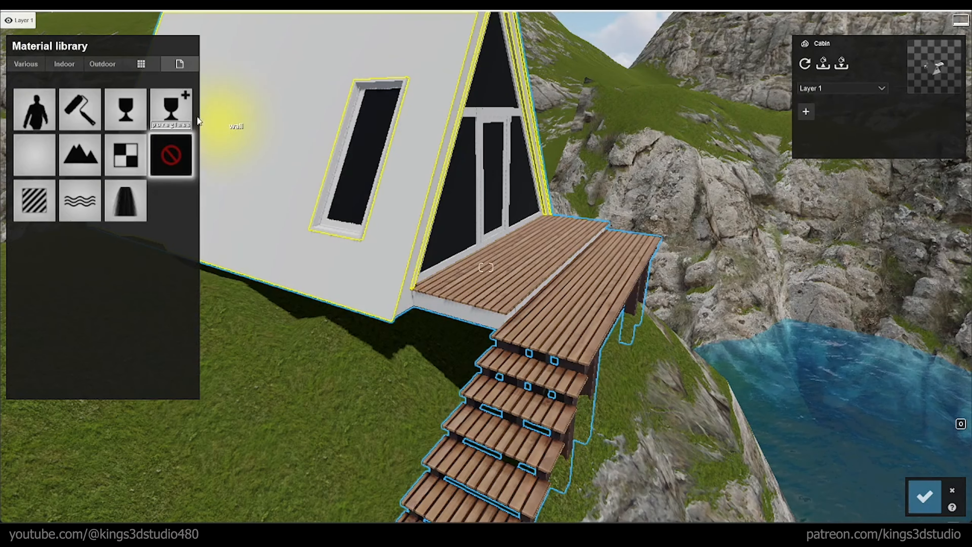
{"action": "left_click", "coordinate": [34, 201]}
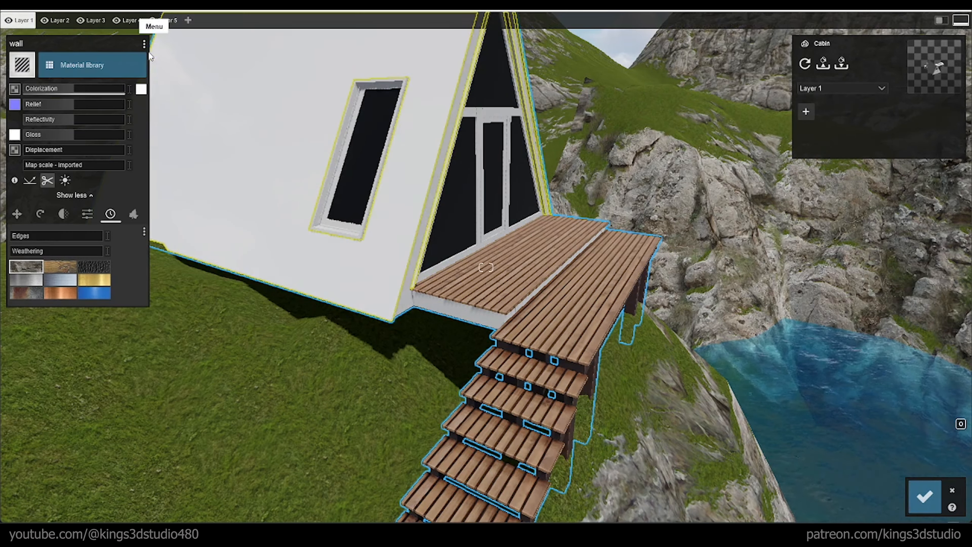
{"action": "left_click", "coordinate": [145, 44]}
{"action": "left_click", "coordinate": [175, 46]}
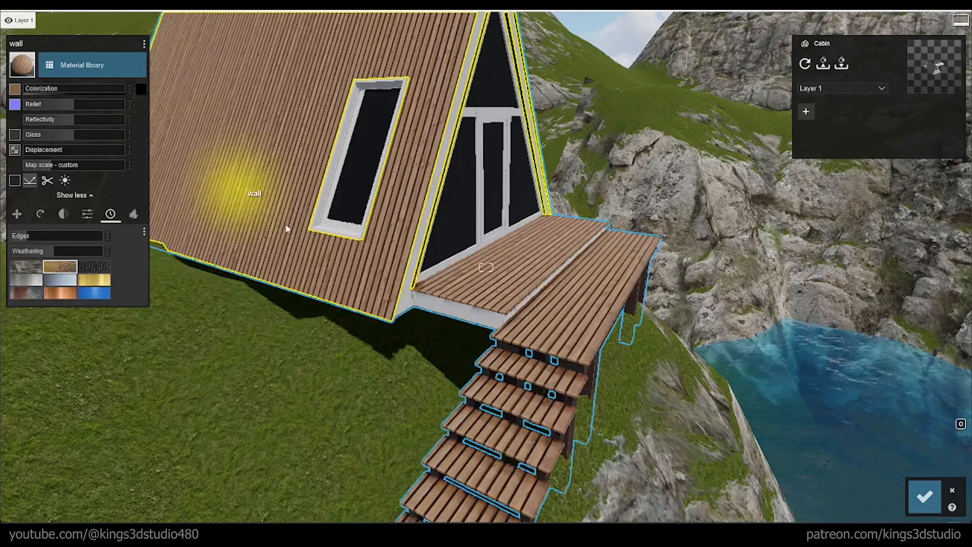
Step: Examine the plank cladding on the cabin's walls and porch from outside, near and far
{"action": "right_click_drag", "start_coordinate": [356, 275], "coordinate": [287, 216]}
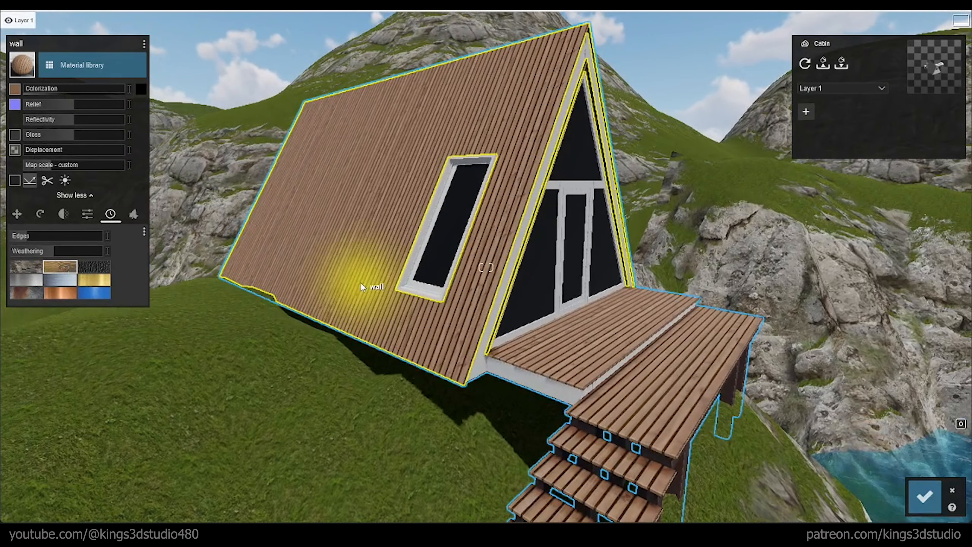
{"action": "key", "text": "w"}
{"action": "key", "text": "s"}
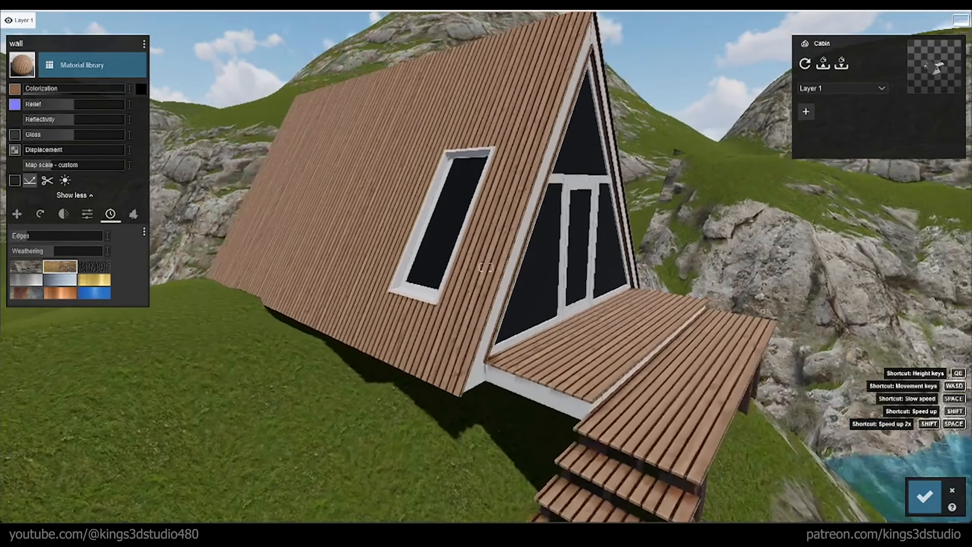
{"action": "right_click_drag", "start_coordinate": [477, 338], "coordinate": [530, 316]}
{"action": "key", "text": "s"}
{"action": "key", "text": "s"}
{"action": "key", "text": "w"}
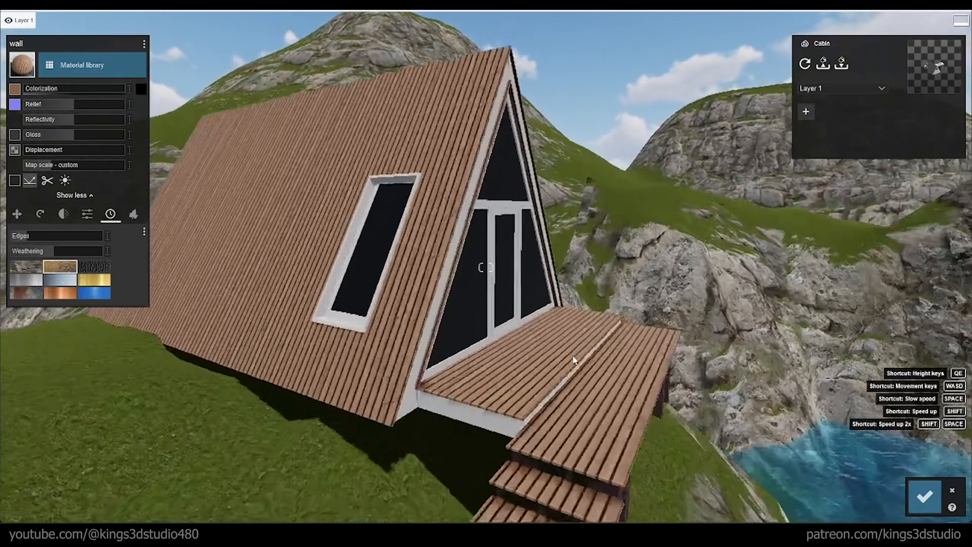
{"action": "key", "text": "s"}
{"action": "key", "text": "s"}
{"action": "key", "text": "w"}
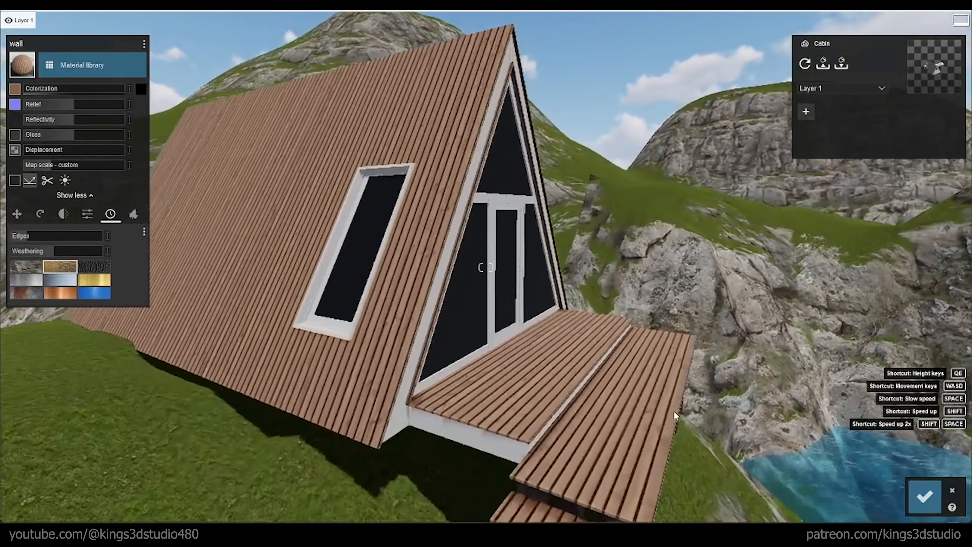
{"action": "key", "text": "s"}
Step: Copy the dark wood of the support posts onto the cabin's columns, front frame and porch edge
{"action": "left_click", "coordinate": [612, 368]}
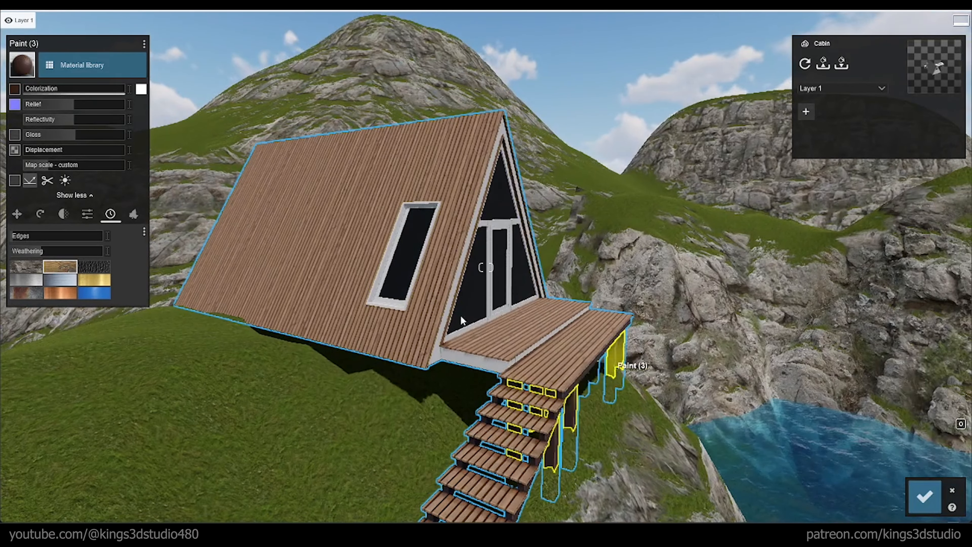
{"action": "left_click", "coordinate": [144, 44]}
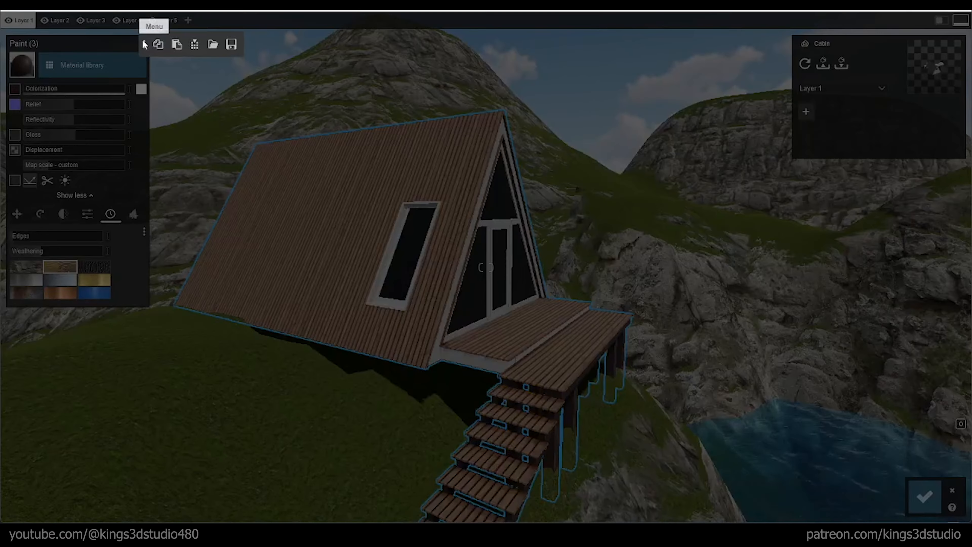
{"action": "left_click", "coordinate": [160, 44]}
{"action": "key", "text": "w"}
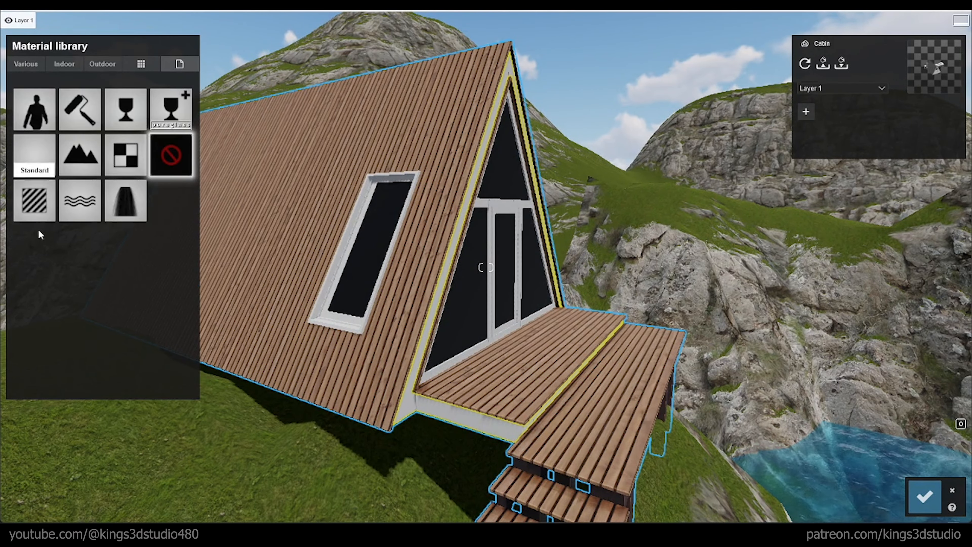
{"action": "left_click", "coordinate": [39, 207]}
{"action": "left_click", "coordinate": [143, 44]}
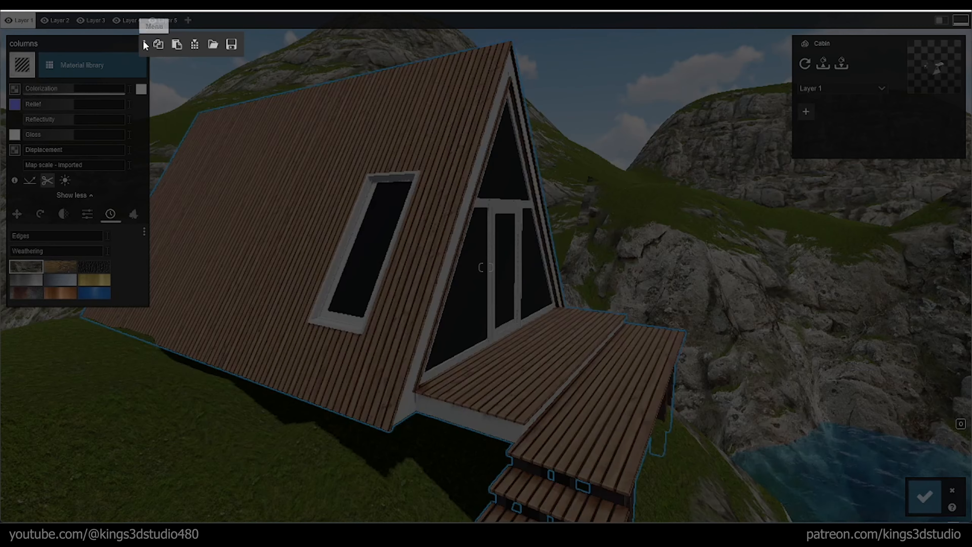
{"action": "left_click", "coordinate": [176, 45]}
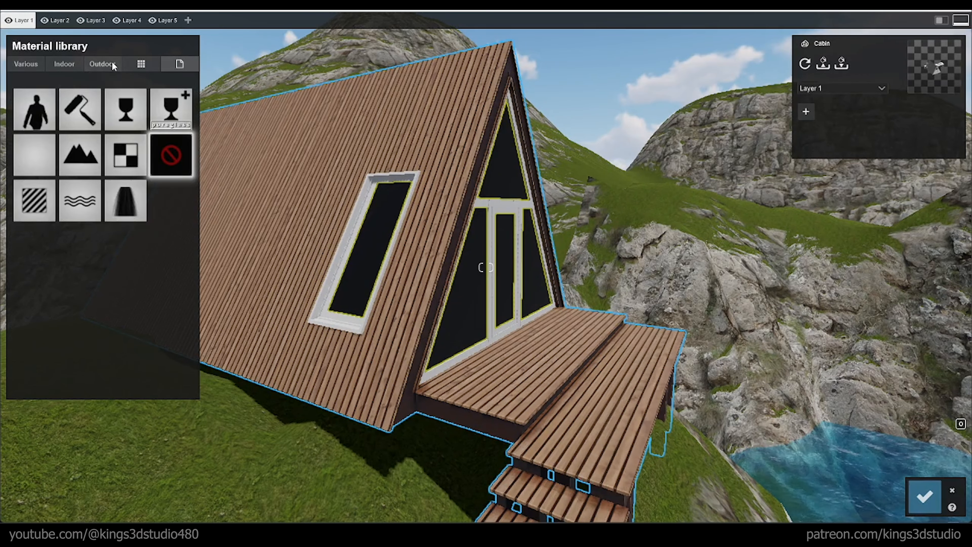
Step: Apply the outdoor glass material Glass Panels Volume 004 to the cabin's windows and front glazing
{"action": "left_click", "coordinate": [109, 63]}
{"action": "left_click", "coordinate": [107, 89]}
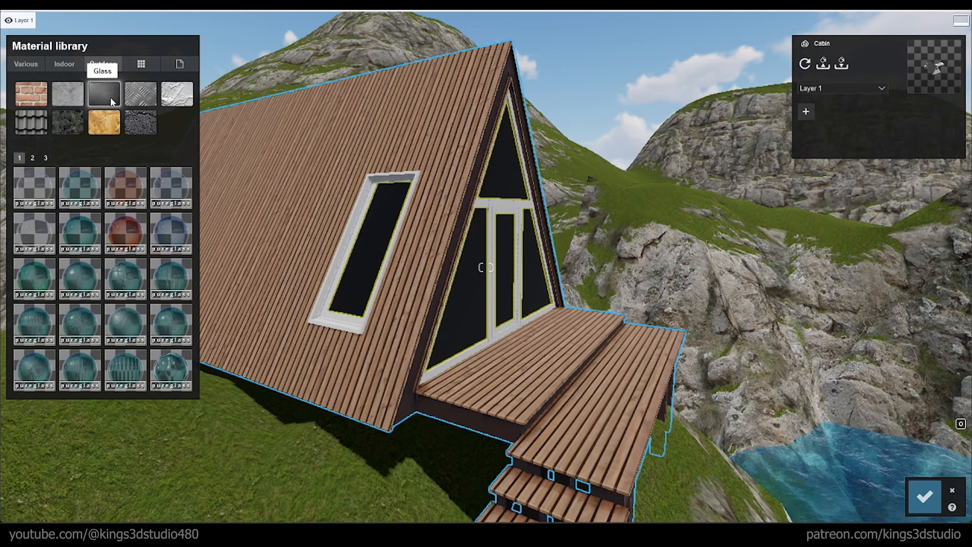
{"action": "left_click", "coordinate": [167, 227]}
Step: Give the pendant lamp bulbs inside the cabin a standard material coloured white with colorization at maximum
{"action": "right_click_drag", "start_coordinate": [557, 299], "coordinate": [459, 205]}
{"action": "key", "text": "d"}
{"action": "key", "text": "d"}
{"action": "key", "text": "w"}
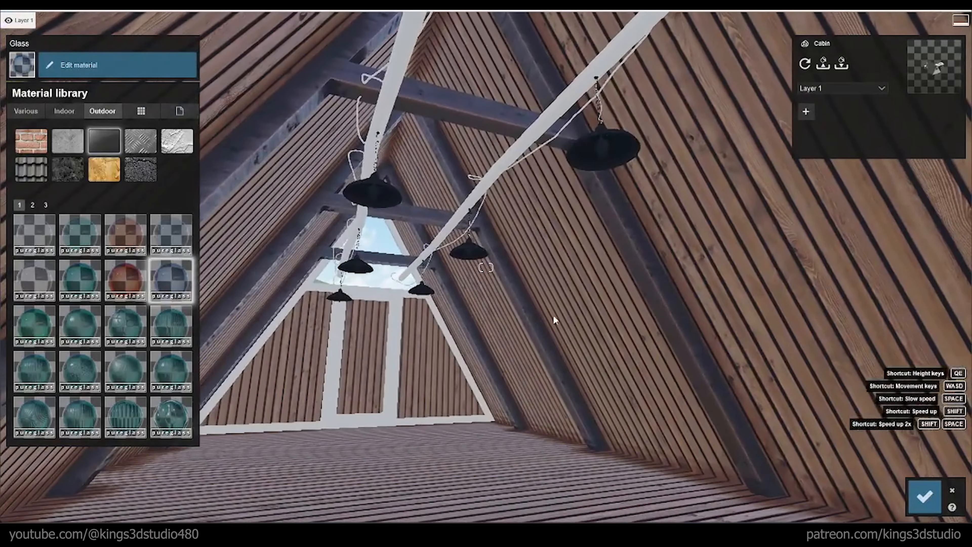
{"action": "left_click", "coordinate": [603, 164]}
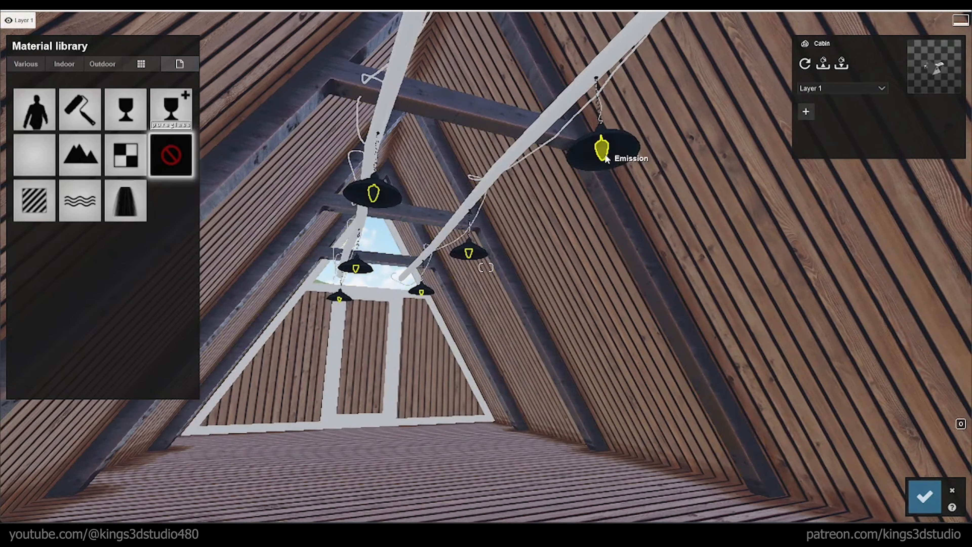
{"action": "left_click", "coordinate": [32, 206]}
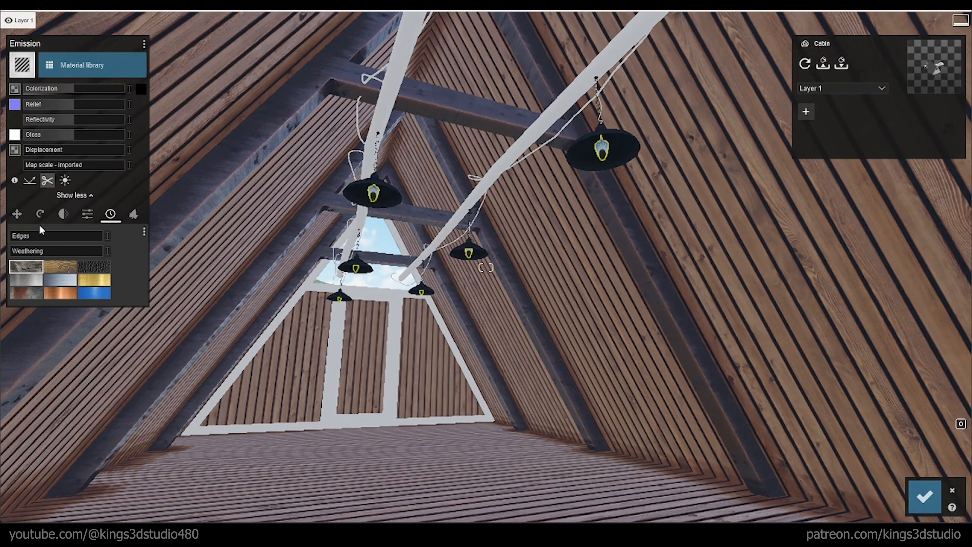
{"action": "left_click", "coordinate": [136, 91]}
{"action": "left_click_drag", "start_coordinate": [167, 90], "coordinate": [144, 45]}
{"action": "left_click_drag", "start_coordinate": [78, 90], "coordinate": [148, 125]}
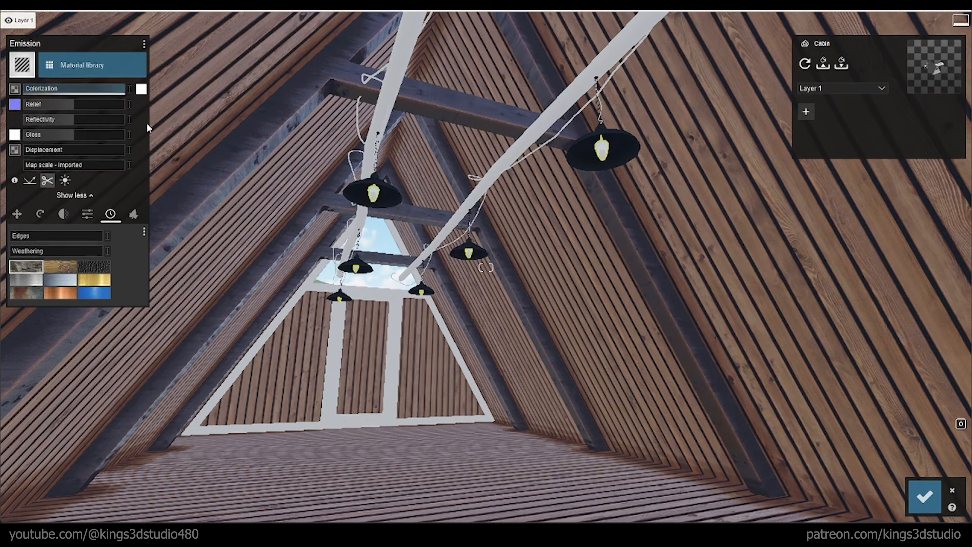
Step: Raise the bulb material's emissive value to maximum and check the glowing lamps across the interior
{"action": "left_click", "coordinate": [85, 219]}
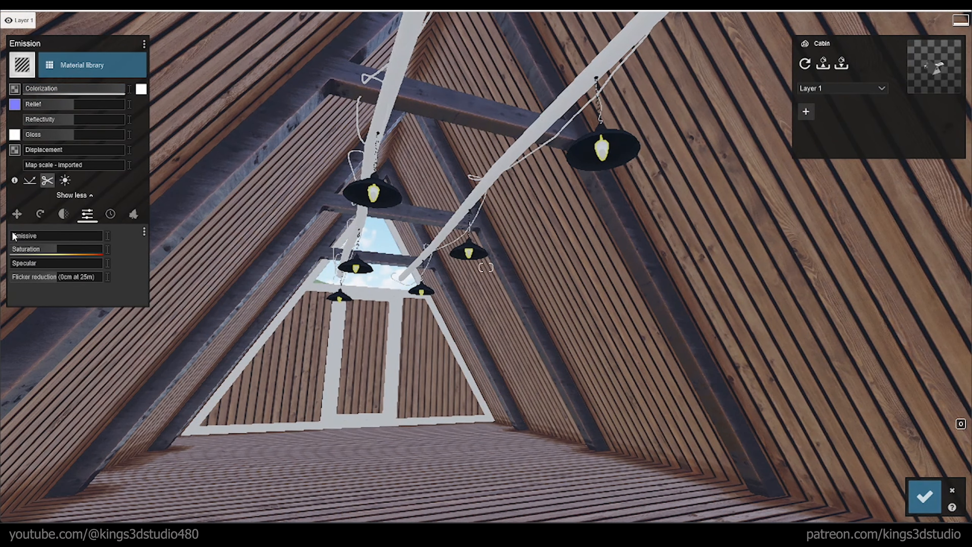
{"action": "left_click_drag", "start_coordinate": [14, 235], "coordinate": [115, 241]}
{"action": "right_click_drag", "start_coordinate": [279, 220], "coordinate": [224, 308]}
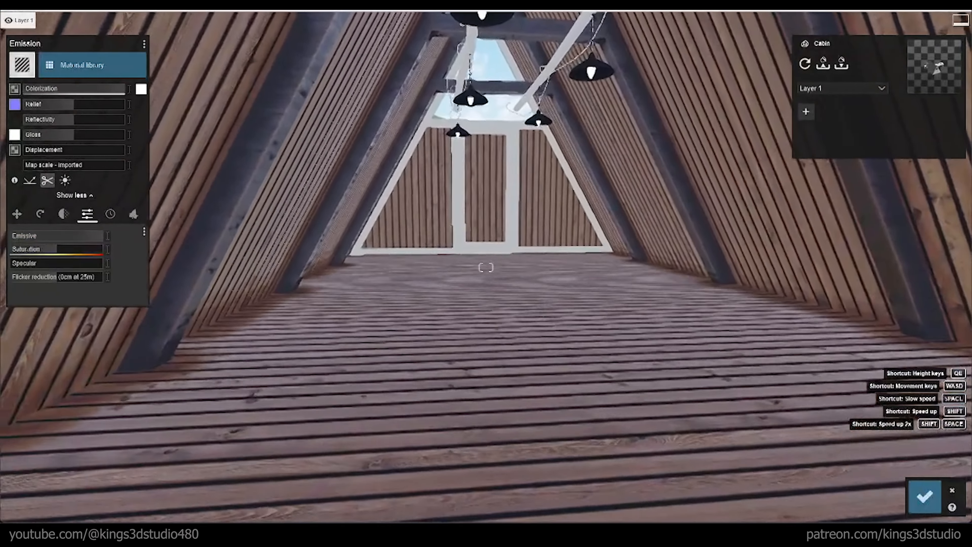
{"action": "right_click_drag", "start_coordinate": [377, 264], "coordinate": [452, 126]}
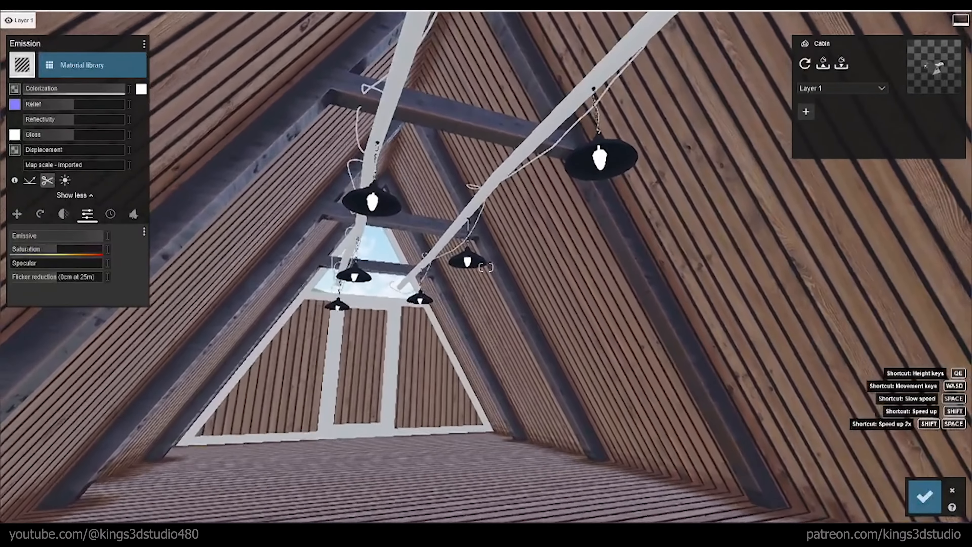
{"action": "right_click_drag", "start_coordinate": [421, 209], "coordinate": [434, 238]}
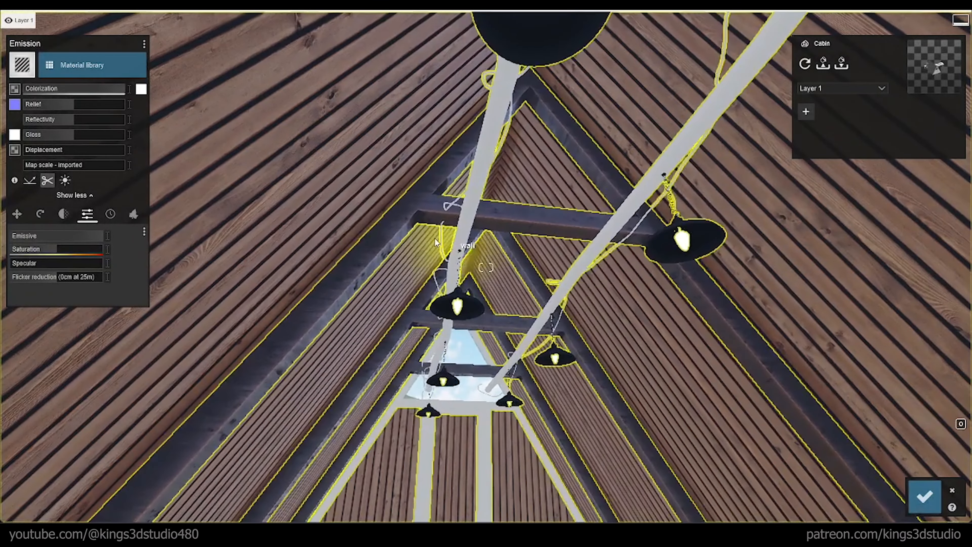
Step: Try to realign the dark wood texture on the cabin's interior columns by varying its heading, pitch and bank rotation
{"action": "left_click", "coordinate": [386, 244]}
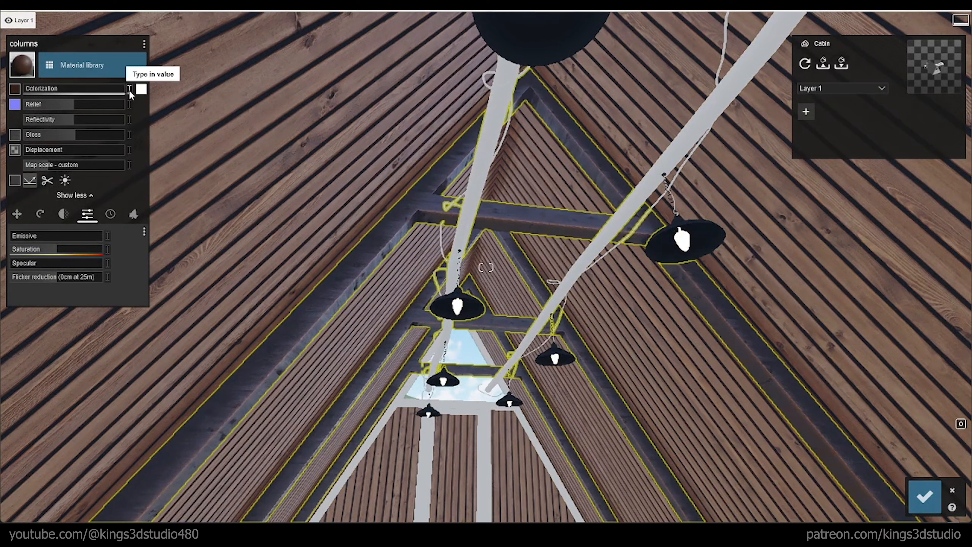
{"action": "left_click", "coordinate": [39, 215]}
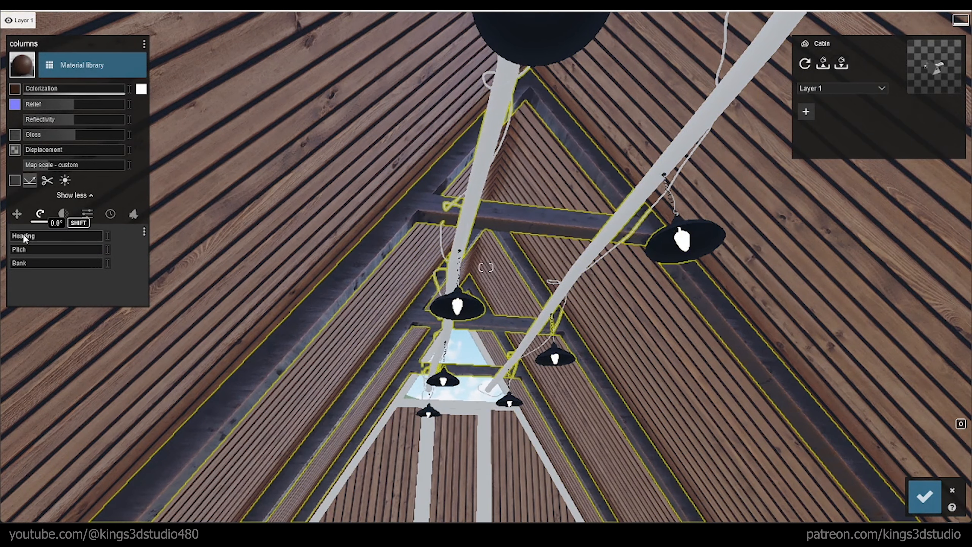
{"action": "left_click_drag", "start_coordinate": [23, 235], "coordinate": [52, 270]}
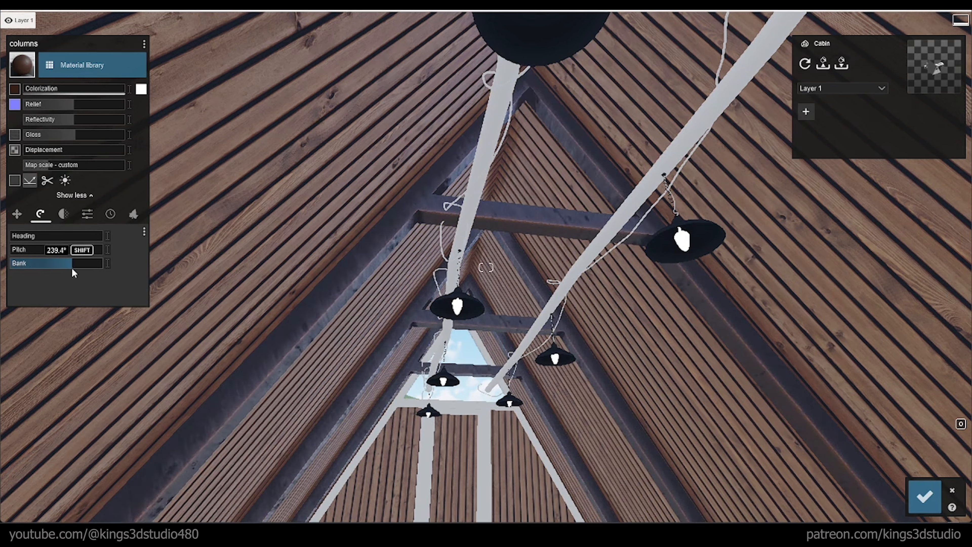
{"action": "left_click_drag", "start_coordinate": [60, 270], "coordinate": [108, 263]}
{"action": "mouse_move", "coordinate": [24, 249]}
{"action": "left_mouse_down"}
{"action": "mouse_move", "coordinate": [119, 250]}
{"action": "mouse_move", "coordinate": [9, 256]}
{"action": "left_mouse_up"}
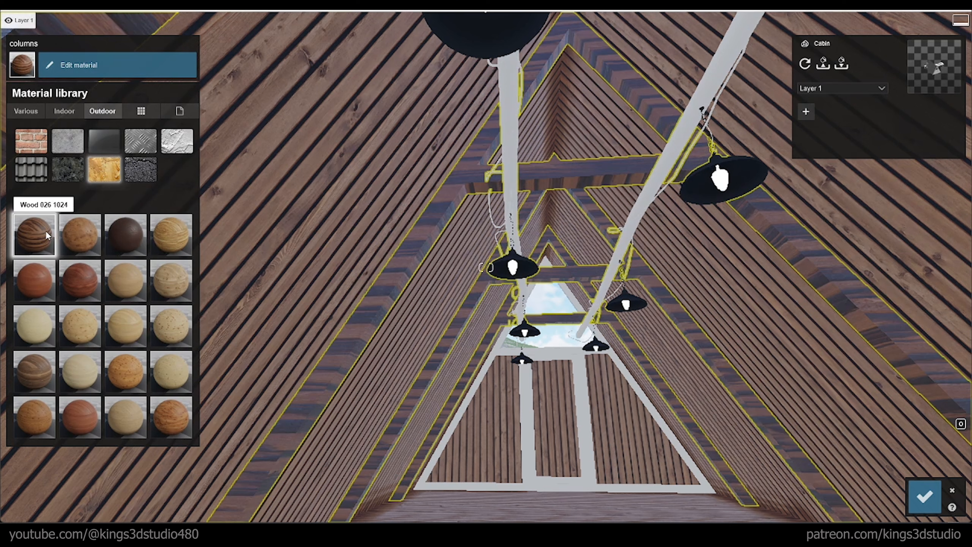
Step: Apply the outdoor wood material Polii Wood Planks 22 2k to the cabin's interior columns and cross beams
{"action": "left_click", "coordinate": [19, 205]}
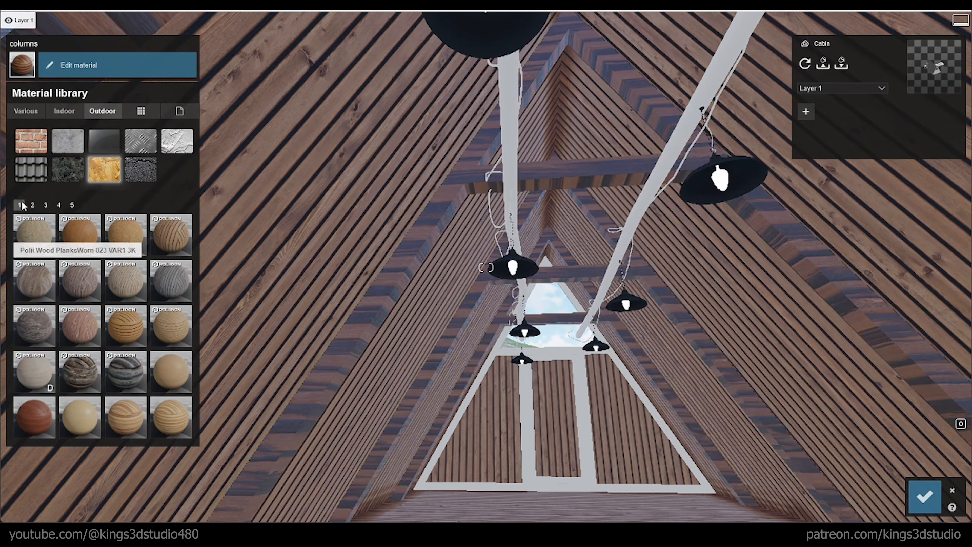
{"action": "left_click", "coordinate": [127, 323]}
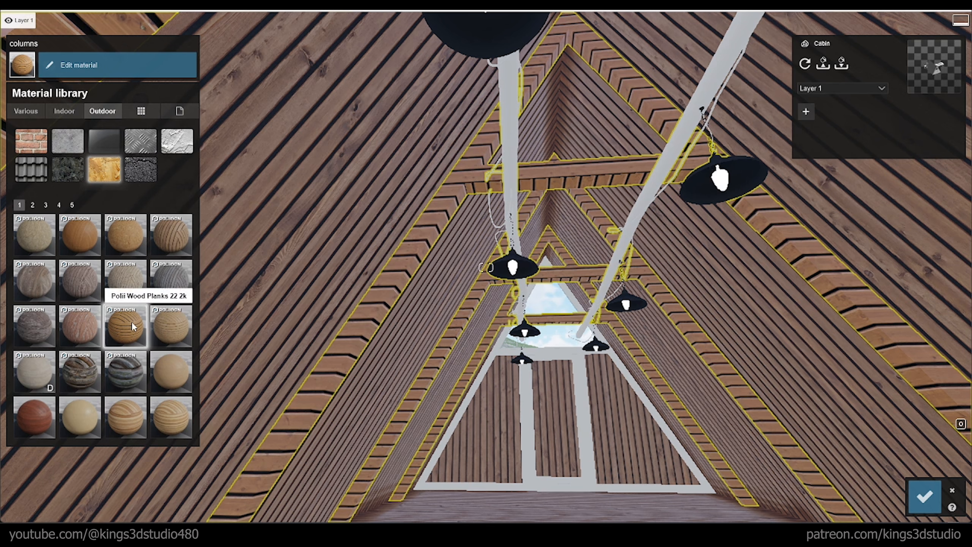
{"action": "left_click", "coordinate": [131, 321]}
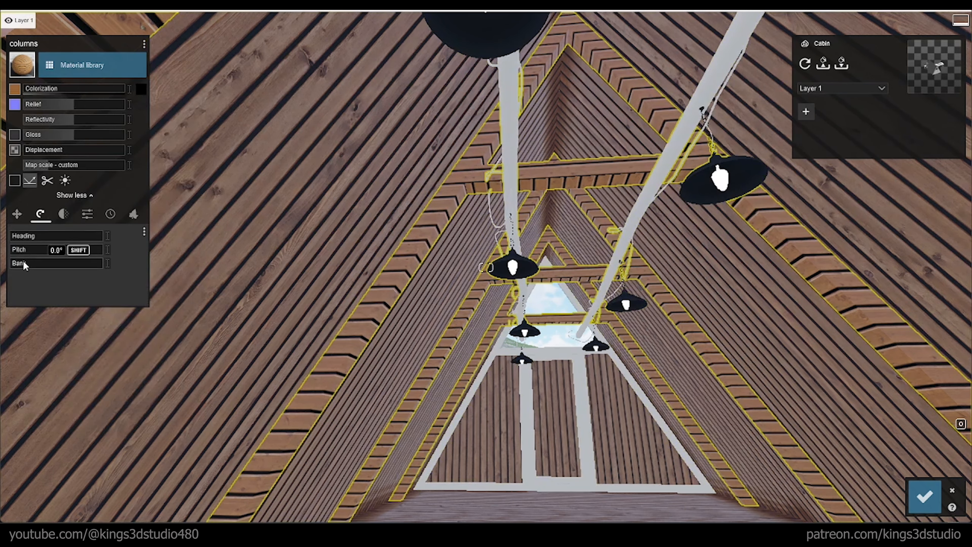
Step: Rotate the columns' plank texture by adjusting its bank and turning its heading to about 132°
{"action": "left_click_drag", "start_coordinate": [24, 265], "coordinate": [42, 264]}
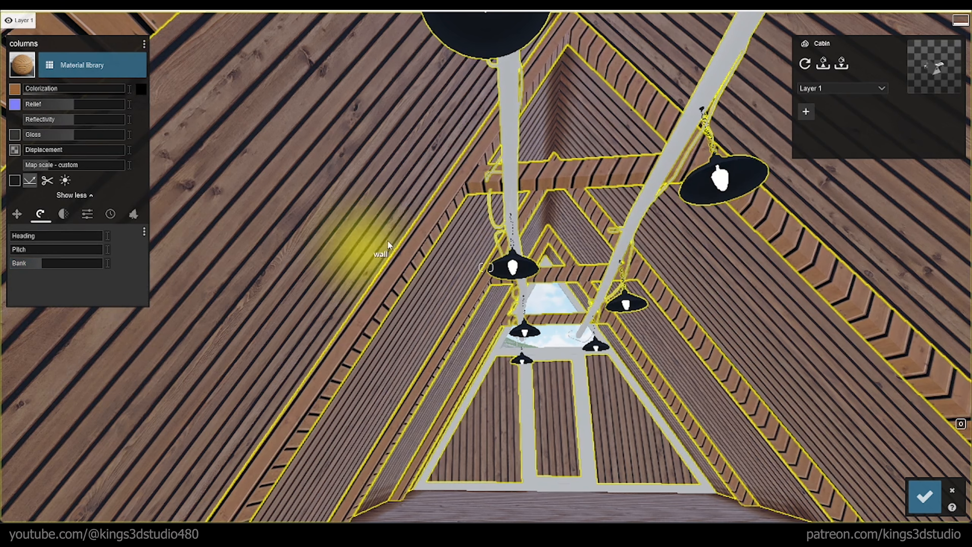
{"action": "left_click", "coordinate": [107, 263]}
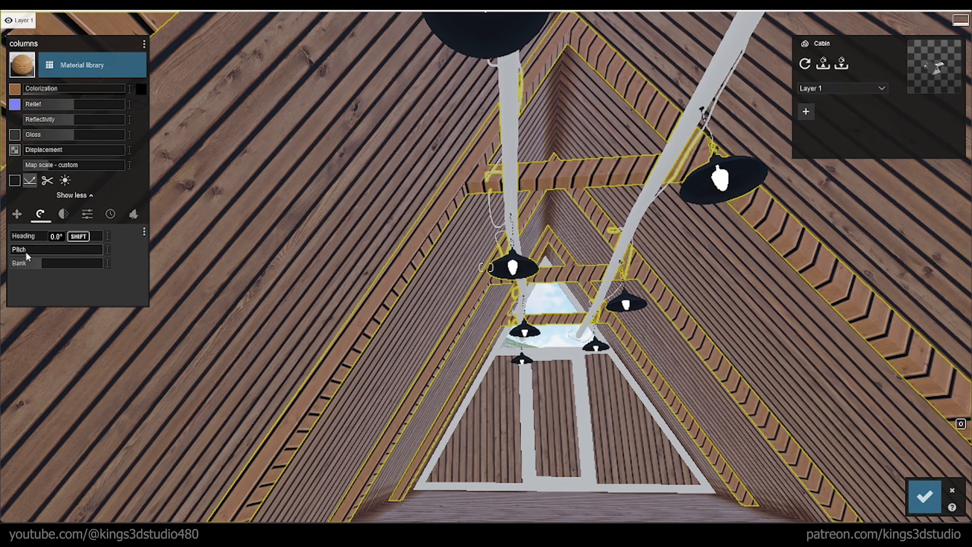
{"action": "mouse_move", "coordinate": [26, 252]}
{"action": "left_mouse_down"}
{"action": "mouse_move", "coordinate": [53, 253]}
{"action": "mouse_move", "coordinate": [44, 256]}
{"action": "mouse_move", "coordinate": [44, 240]}
{"action": "mouse_move", "coordinate": [1, 252]}
{"action": "mouse_move", "coordinate": [41, 241]}
{"action": "left_mouse_up"}
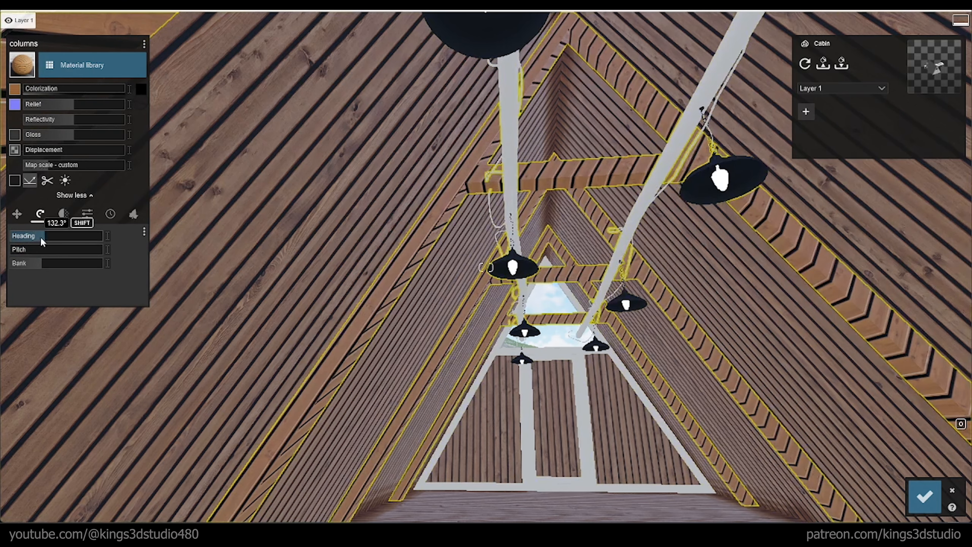
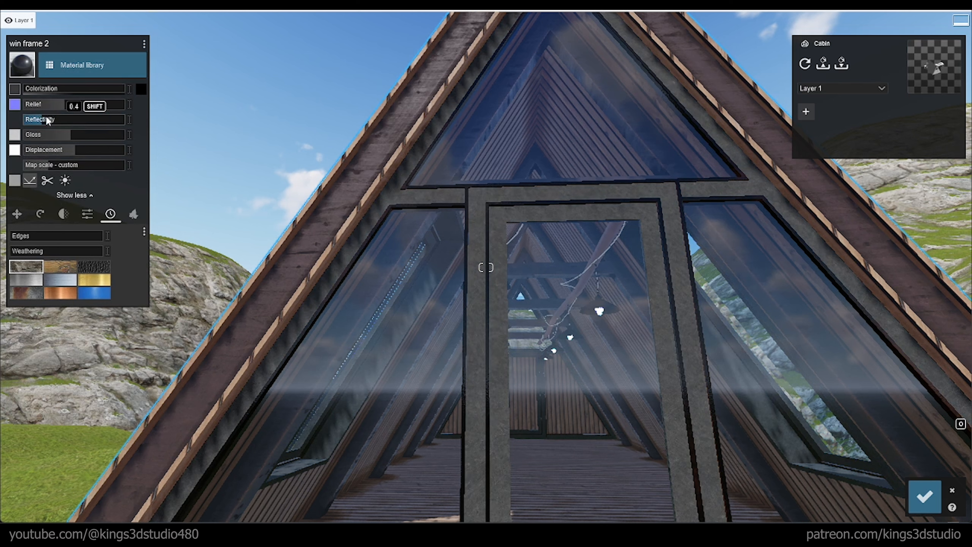
Step: Adjust the window frame material's reflectivity and edges, add slight weathering of about 0.1, and save the material changes
{"action": "left_click_drag", "start_coordinate": [47, 120], "coordinate": [50, 121]}
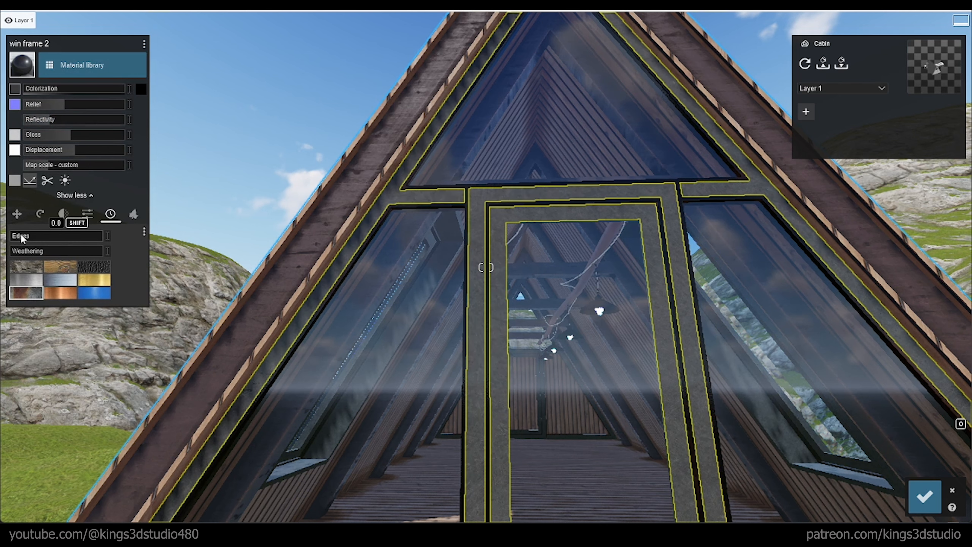
{"action": "left_click_drag", "start_coordinate": [22, 238], "coordinate": [30, 254]}
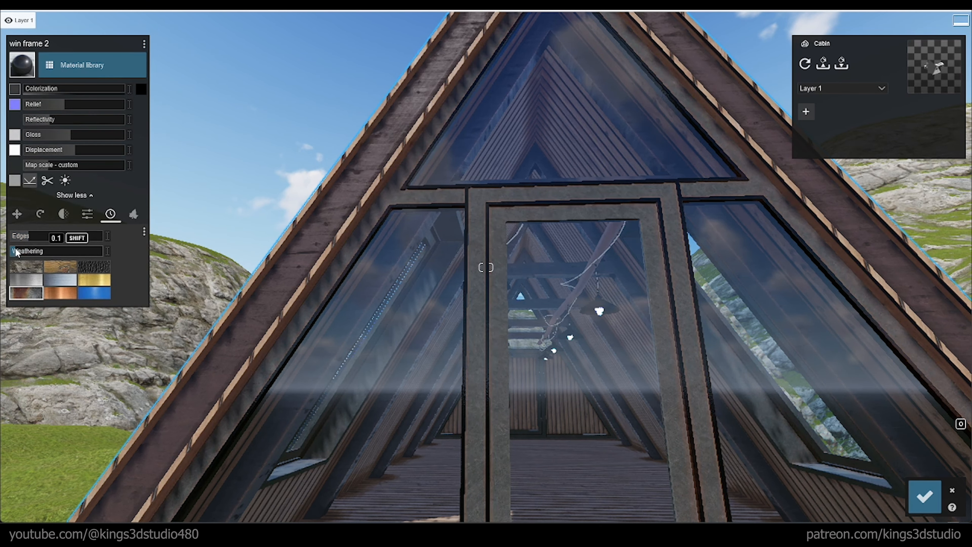
{"action": "key", "text": "w"}
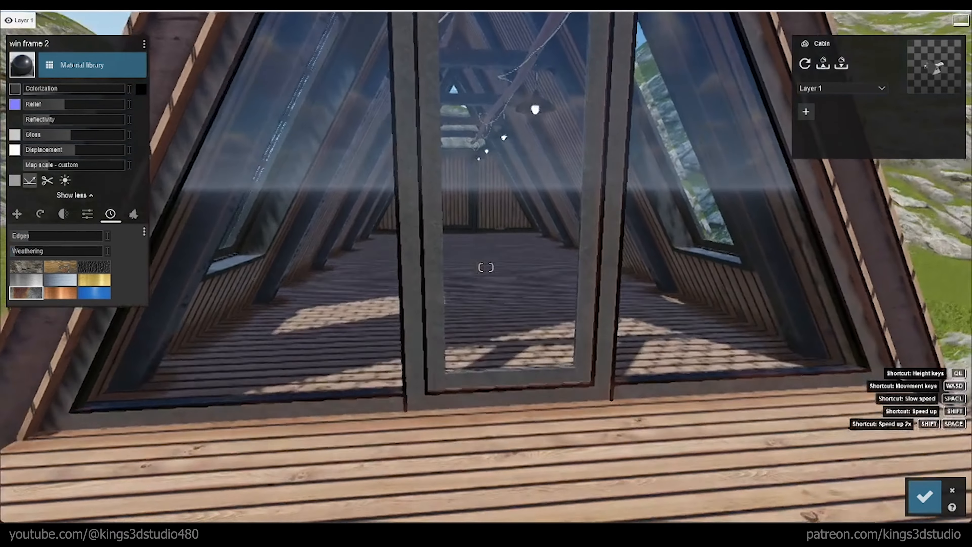
{"action": "key", "text": "s"}
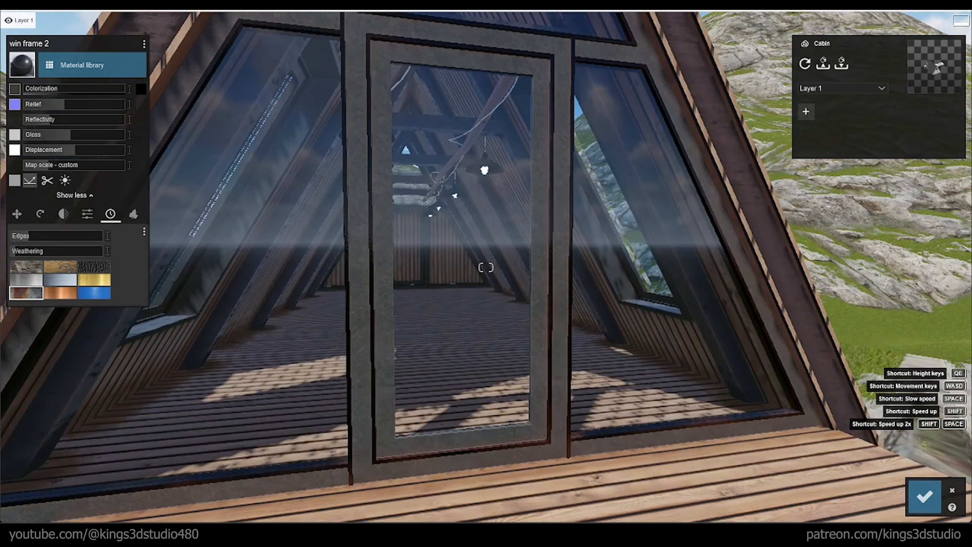
{"action": "key", "text": "s"}
{"action": "key", "text": "shift+s"}
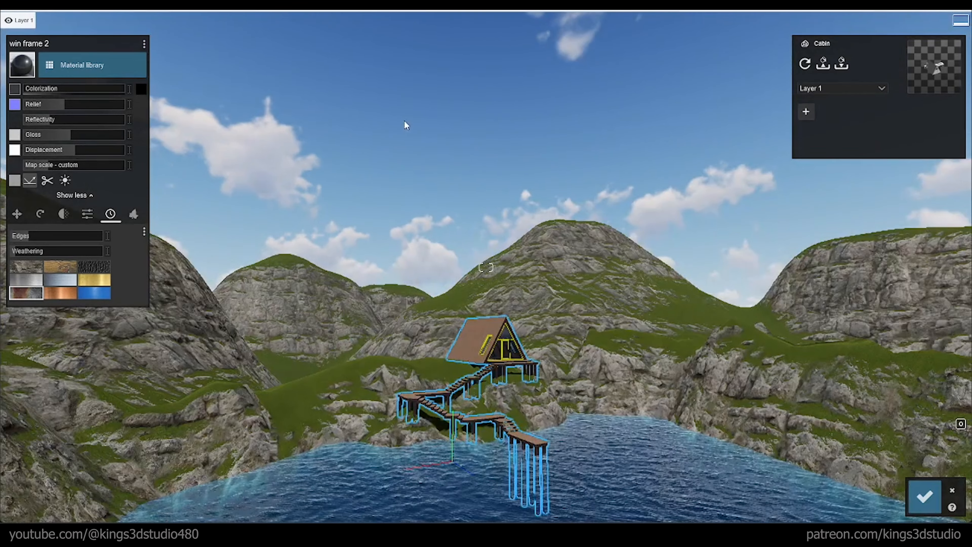
{"action": "left_click", "coordinate": [921, 502]}
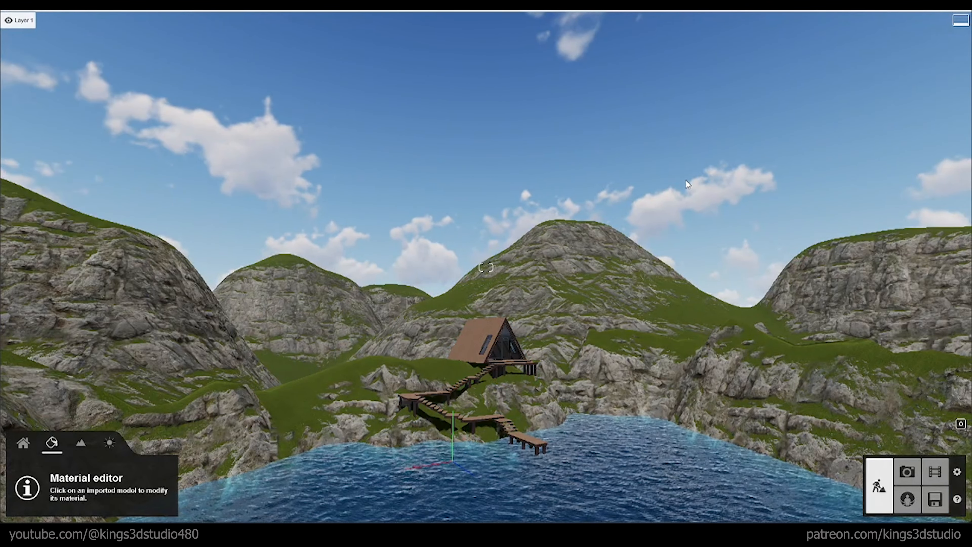
Step: Roughen the large mountain behind the cabin and the neighbouring distant hill with a larger Jitter terrain brush
{"action": "right_click_drag", "start_coordinate": [649, 165], "coordinate": [660, 107]}
{"action": "key", "text": "d"}
{"action": "key", "text": "w"}
{"action": "key", "text": "w"}
{"action": "left_click_drag", "start_coordinate": [660, 107], "coordinate": [651, 146]}
{"action": "right_click_drag", "start_coordinate": [651, 146], "coordinate": [671, 218]}
{"action": "left_click", "coordinate": [81, 445]}
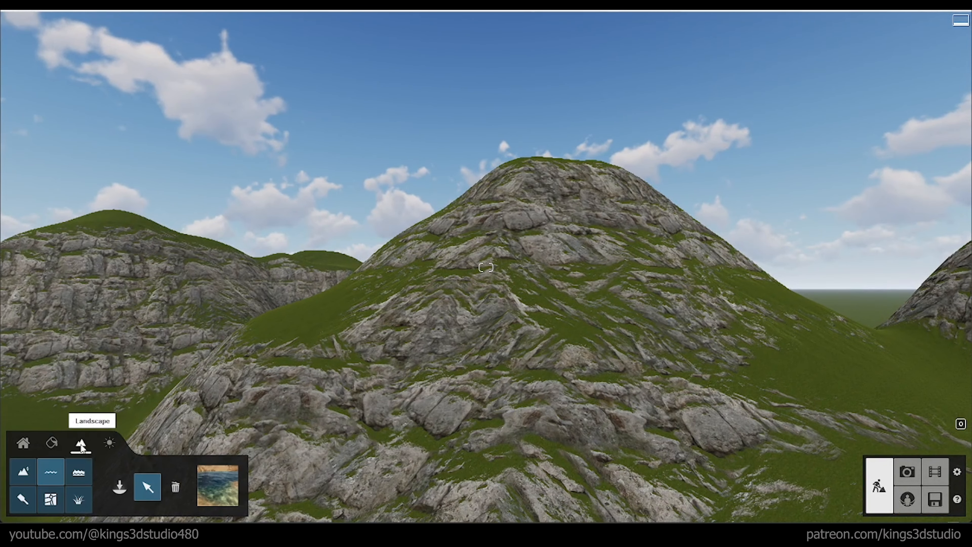
{"action": "left_click", "coordinate": [23, 473]}
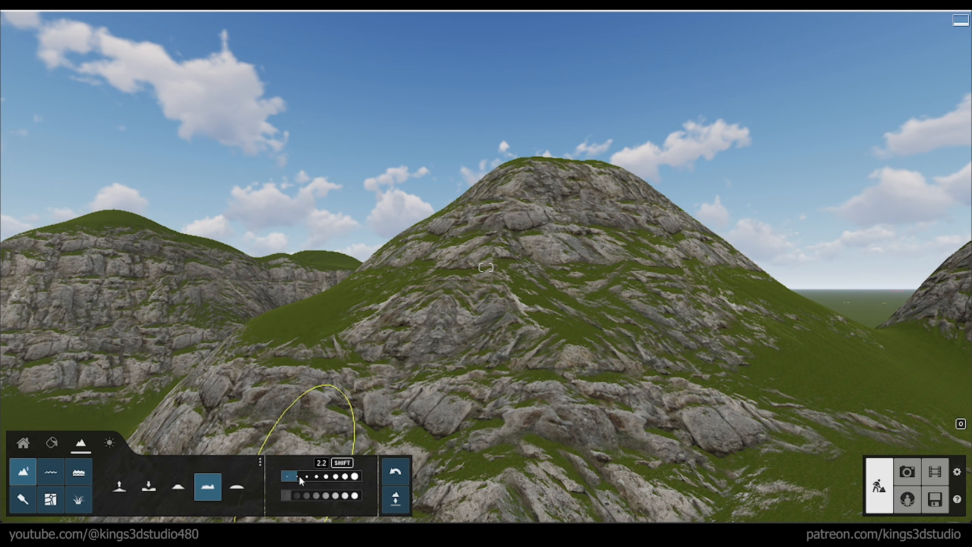
{"action": "left_click", "coordinate": [322, 471]}
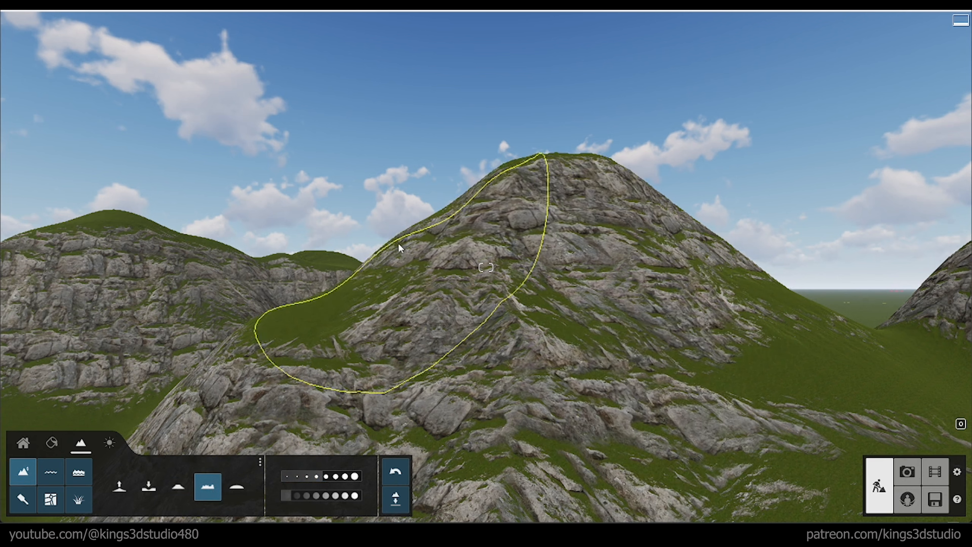
{"action": "mouse_move", "coordinate": [536, 275]}
{"action": "left_mouse_down"}
{"action": "mouse_move", "coordinate": [634, 268]}
{"action": "mouse_move", "coordinate": [678, 277]}
{"action": "mouse_move", "coordinate": [570, 243]}
{"action": "mouse_move", "coordinate": [471, 253]}
{"action": "left_mouse_up"}
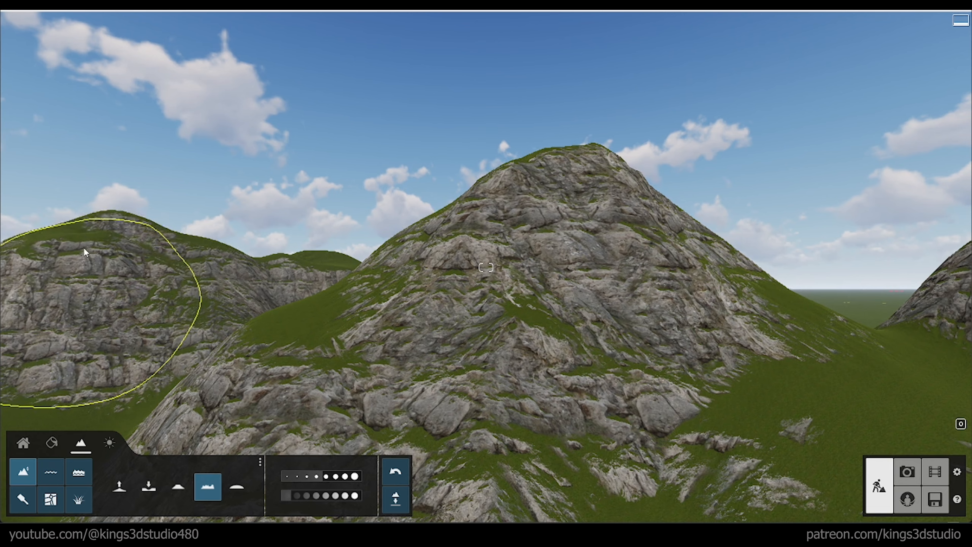
{"action": "right_click_drag", "start_coordinate": [121, 290], "coordinate": [440, 298]}
Step: Raise the brush speed to about 1.9 and roughen the rounded rocky hill beyond the saddle and the large mountain's peak
{"action": "key", "text": "s"}
{"action": "mouse_move", "coordinate": [347, 234]}
{"action": "left_mouse_down"}
{"action": "mouse_move", "coordinate": [298, 184]}
{"action": "mouse_move", "coordinate": [338, 241]}
{"action": "left_mouse_up"}
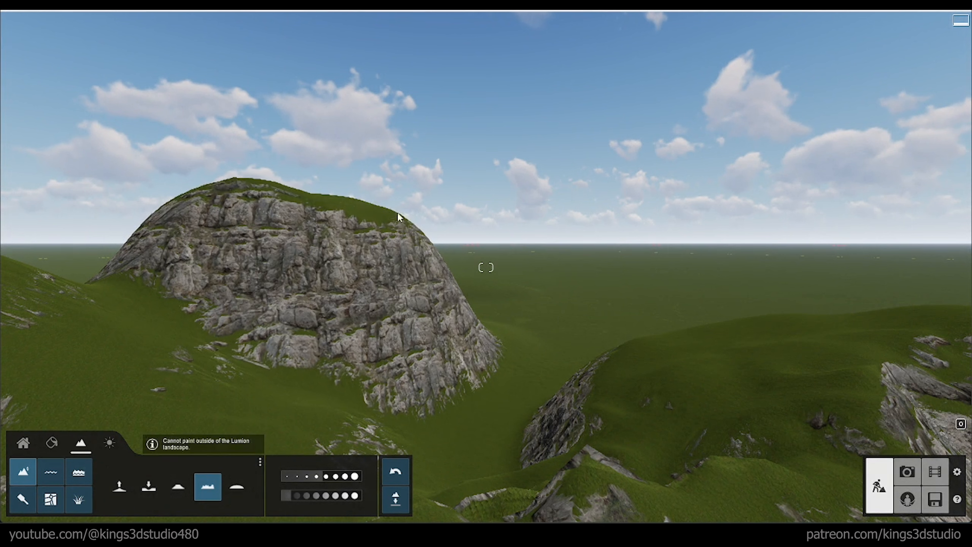
{"action": "left_click", "coordinate": [299, 495]}
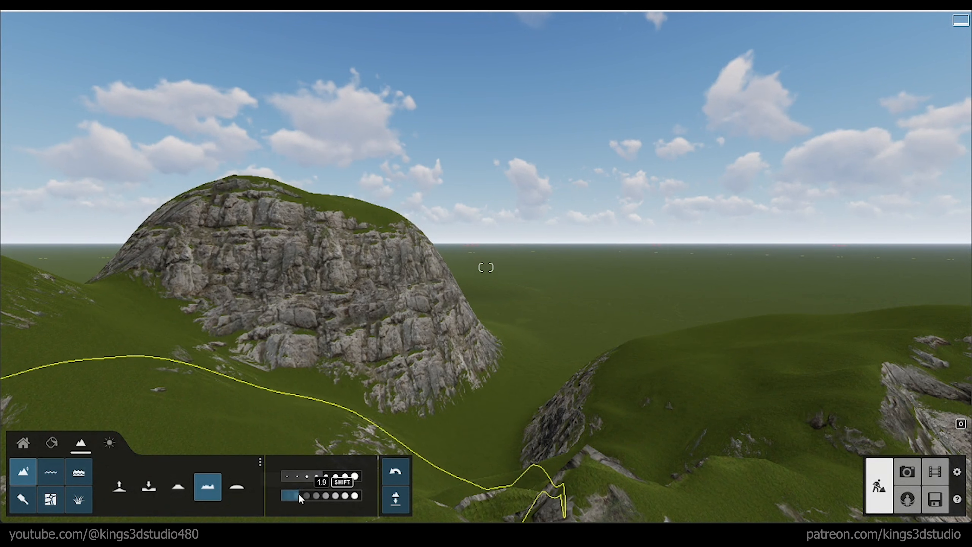
{"action": "left_click_drag", "start_coordinate": [299, 495], "coordinate": [301, 494]}
{"action": "mouse_move", "coordinate": [301, 264]}
{"action": "left_mouse_down"}
{"action": "mouse_move", "coordinate": [327, 250]}
{"action": "mouse_move", "coordinate": [308, 236]}
{"action": "mouse_move", "coordinate": [296, 200]}
{"action": "mouse_move", "coordinate": [428, 262]}
{"action": "left_mouse_up"}
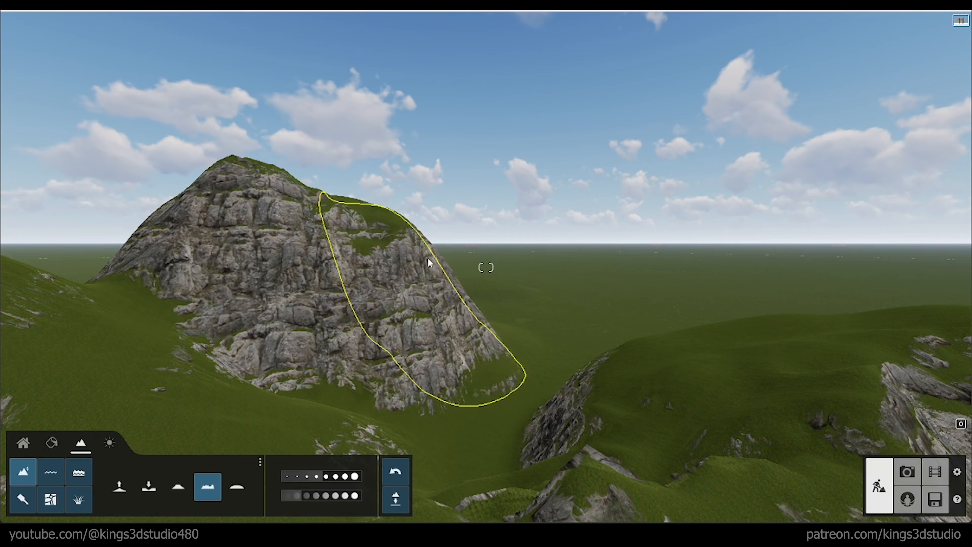
{"action": "mouse_move", "coordinate": [456, 269]}
{"action": "right_mouse_down"}
{"action": "mouse_move", "coordinate": [441, 285]}
{"action": "mouse_move", "coordinate": [348, 184]}
{"action": "right_mouse_up"}
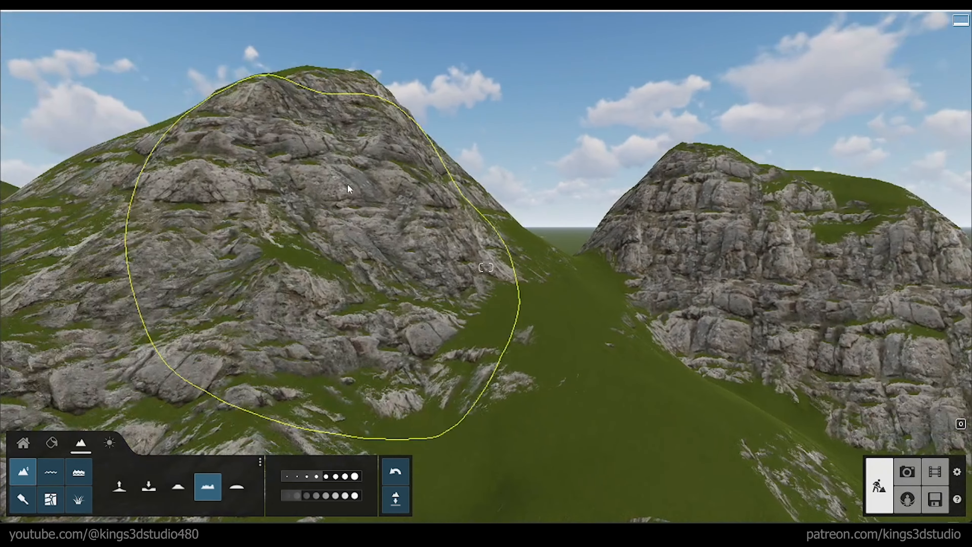
{"action": "left_click_drag", "start_coordinate": [353, 176], "coordinate": [355, 178]}
Step: Roughen the slopes and summit of the rocky mountain across the valley from the cabin into a sharper peak
{"action": "key", "text": "s"}
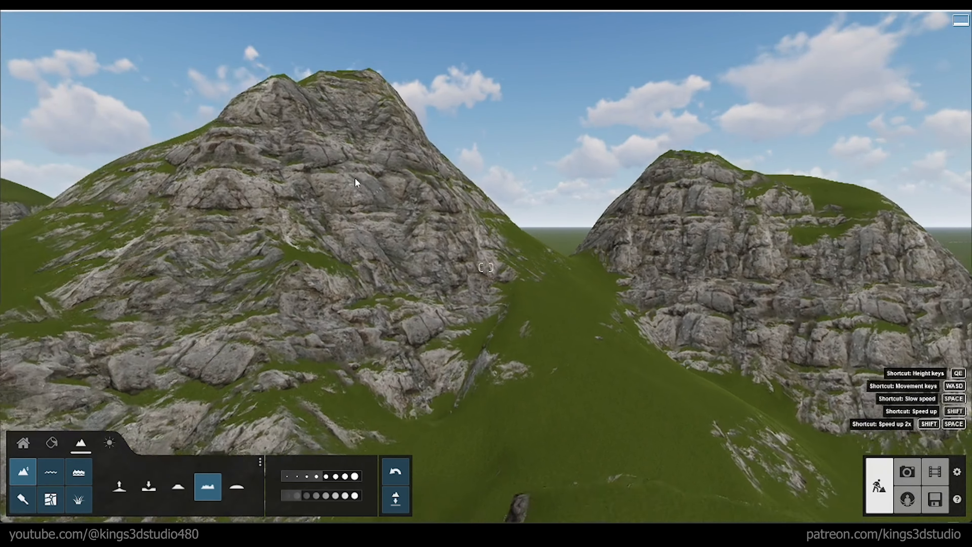
{"action": "key", "text": "s"}
{"action": "right_click_drag", "start_coordinate": [437, 247], "coordinate": [432, 240]}
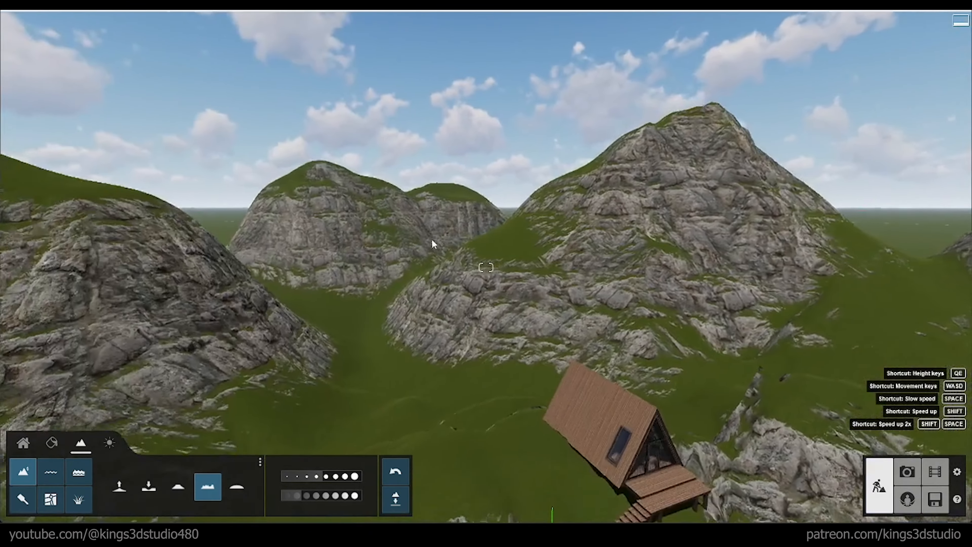
{"action": "left_click_drag", "start_coordinate": [148, 243], "coordinate": [153, 241]}
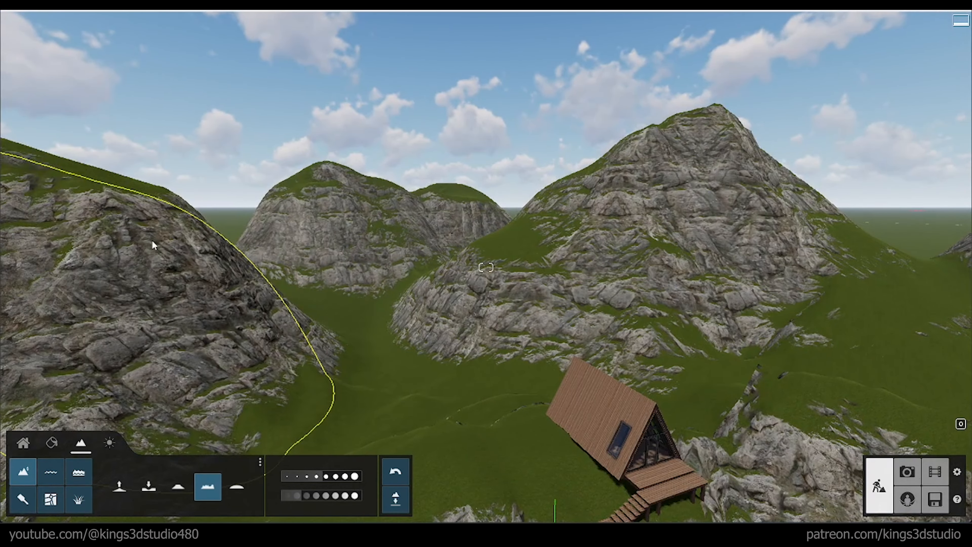
{"action": "right_click_drag", "start_coordinate": [325, 267], "coordinate": [339, 257]}
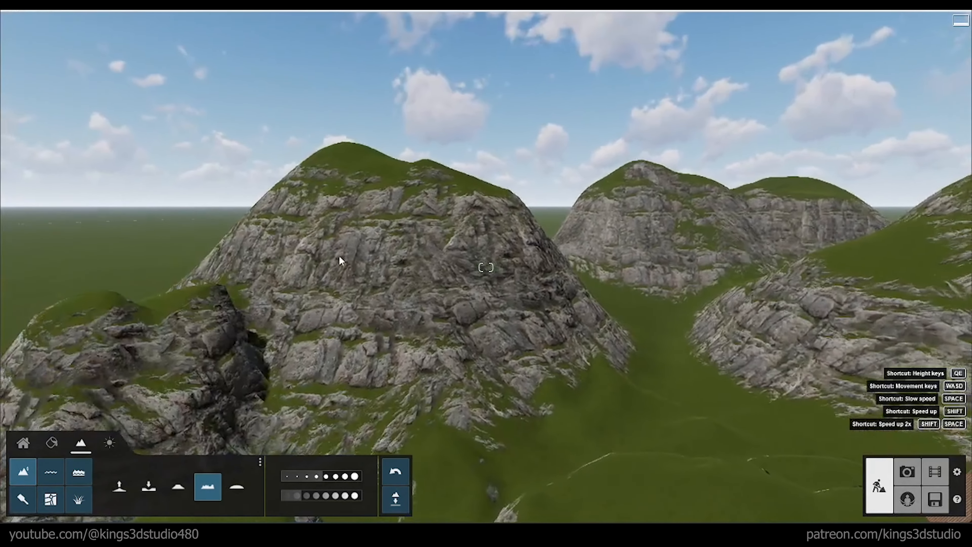
{"action": "mouse_move", "coordinate": [361, 240]}
{"action": "left_mouse_down"}
{"action": "mouse_move", "coordinate": [366, 196]}
{"action": "mouse_move", "coordinate": [385, 210]}
{"action": "mouse_move", "coordinate": [577, 223]}
{"action": "left_mouse_up"}
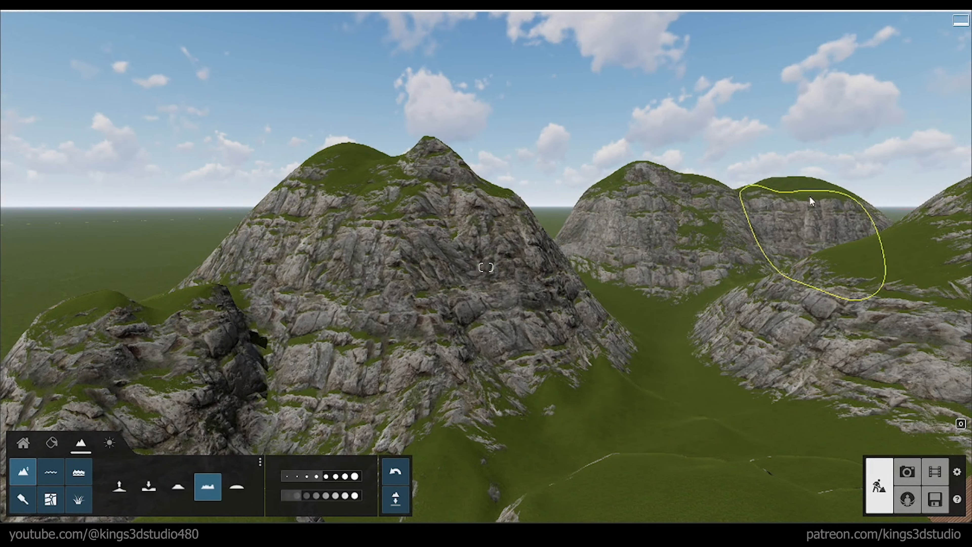
{"action": "right_click_drag", "start_coordinate": [452, 245], "coordinate": [443, 249]}
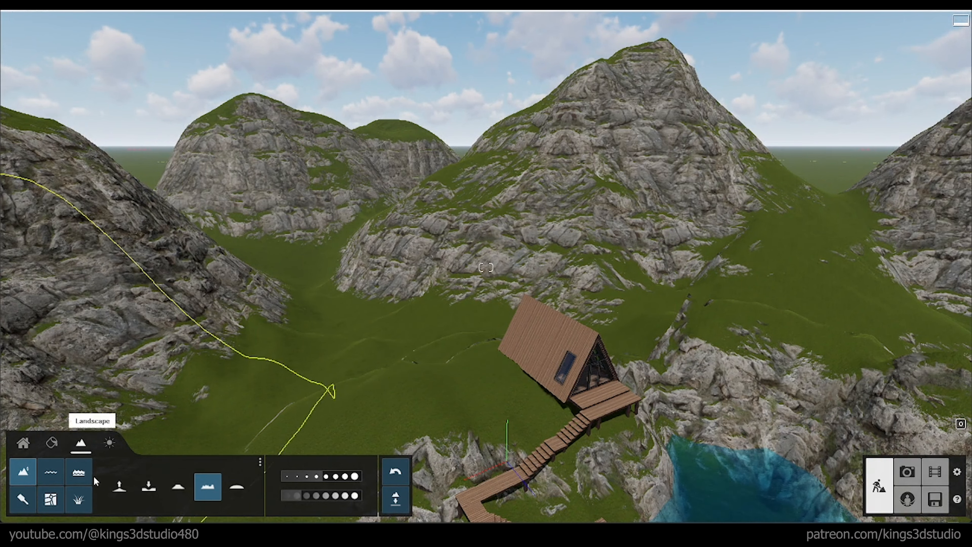
Step: Make Layer 2 the active layer and choose the AlmondTree L1 RT tree from the nature library for placement
{"action": "left_click", "coordinate": [50, 443]}
{"action": "left_click", "coordinate": [23, 443]}
{"action": "left_click", "coordinate": [162, 486]}
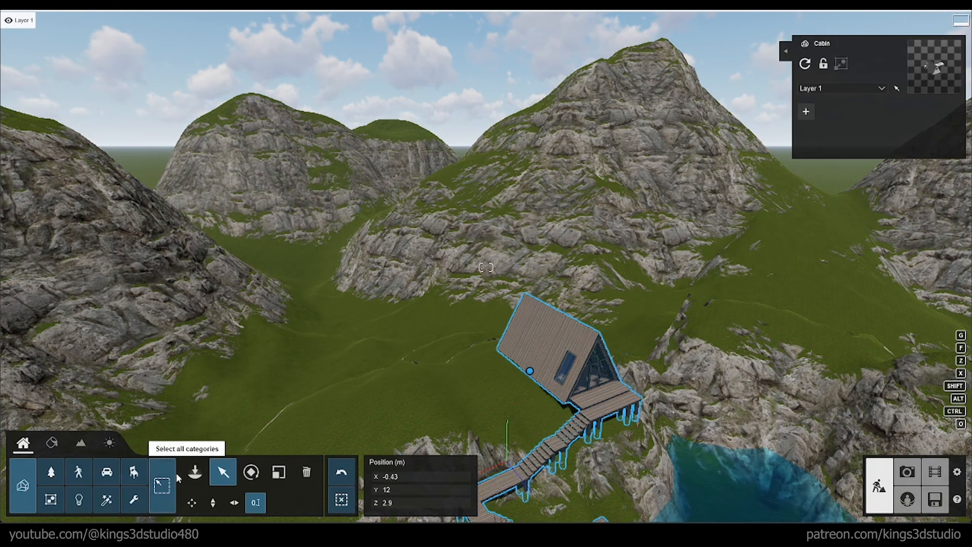
{"action": "left_click", "coordinate": [187, 459]}
{"action": "mouse_move", "coordinate": [58, 23]}
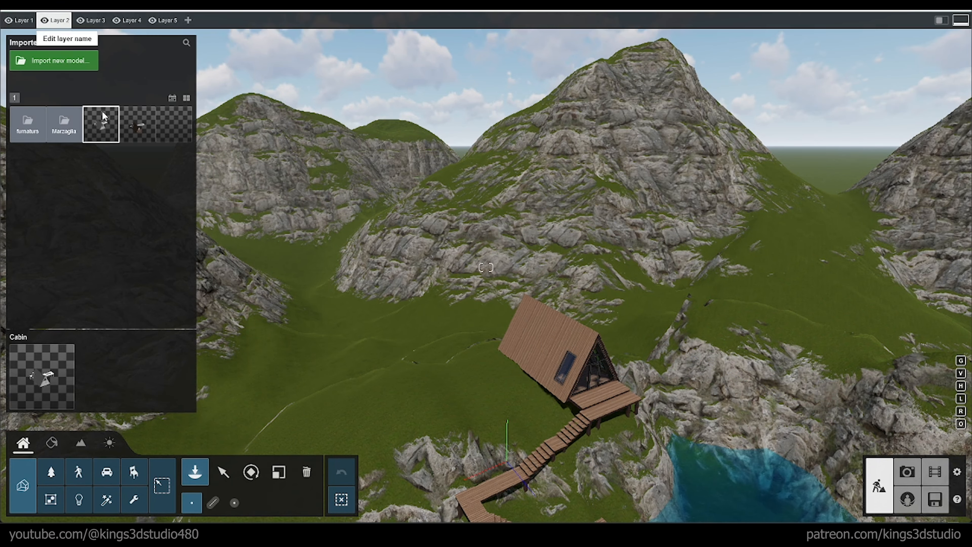
{"action": "left_click", "coordinate": [56, 472]}
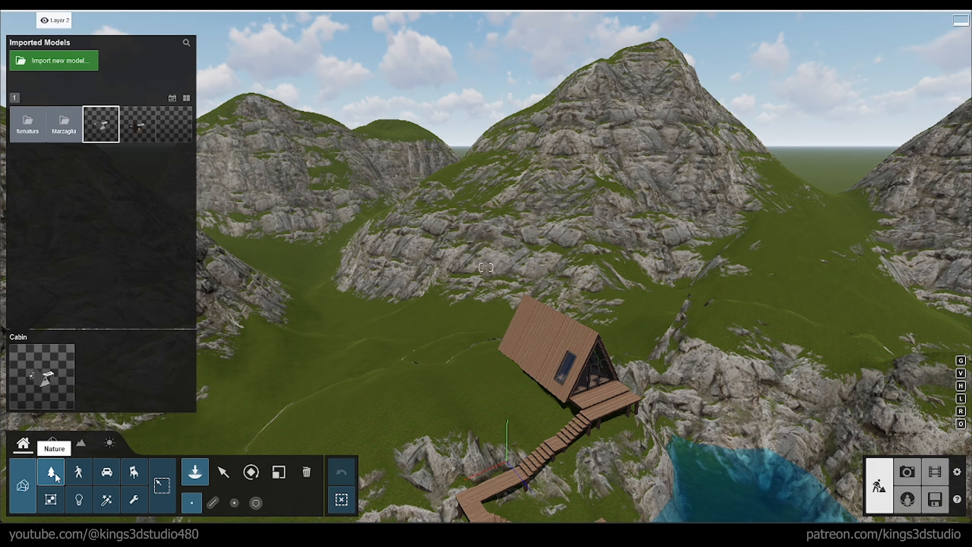
{"action": "right_click_drag", "start_coordinate": [364, 238], "coordinate": [388, 187]}
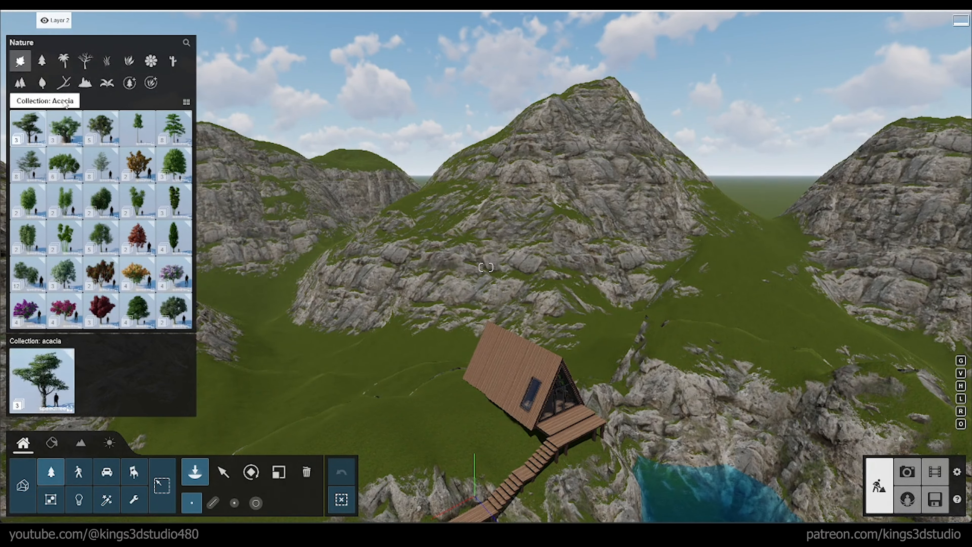
{"action": "left_click", "coordinate": [180, 127]}
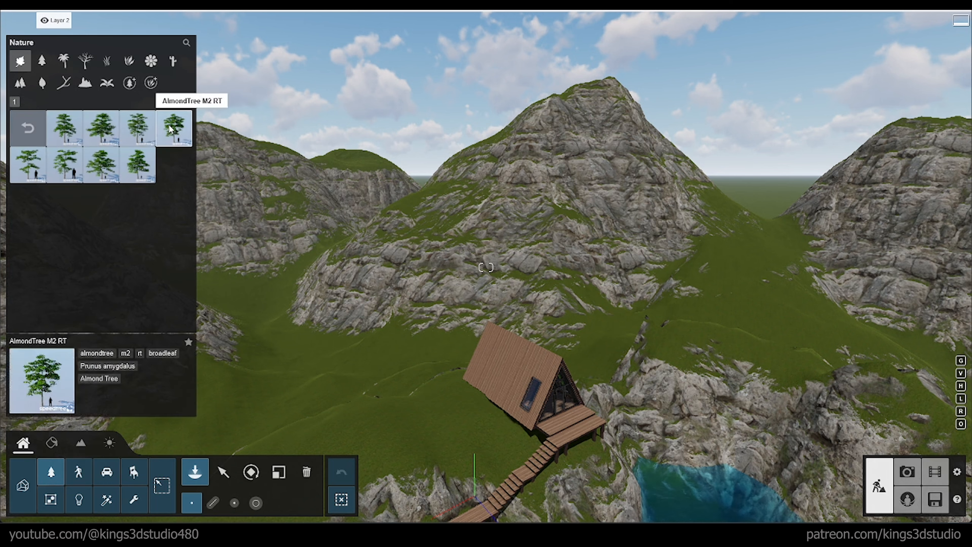
{"action": "left_click", "coordinate": [71, 122]}
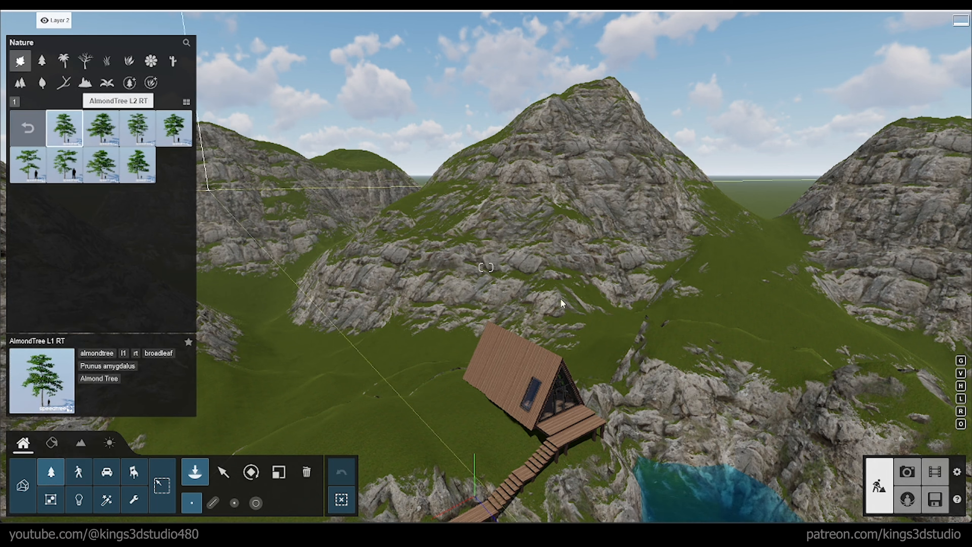
Step: Place a loose group of AlmondTree L1 RT trees on the grassy saddle and slope behind the cabin, varying their scale
{"action": "left_click", "coordinate": [764, 258]}
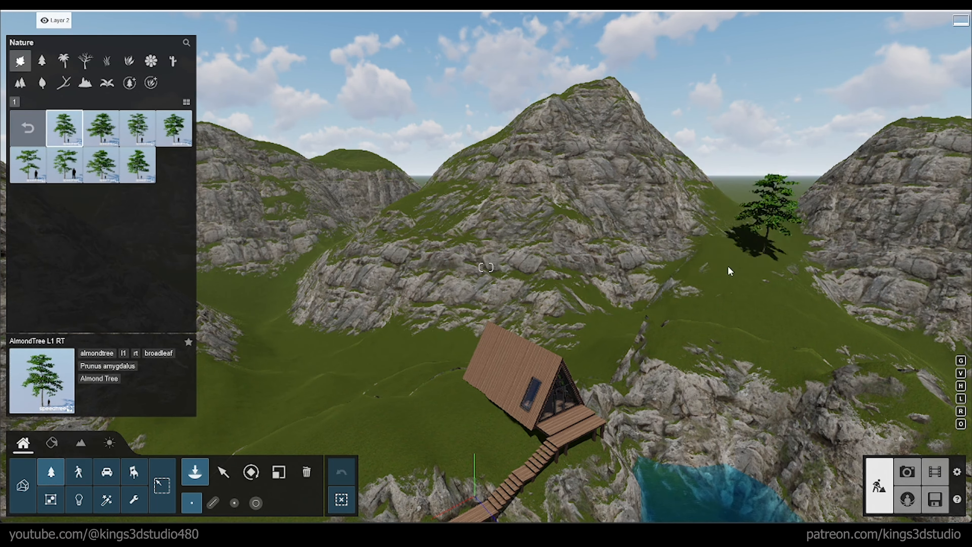
{"action": "left_click", "coordinate": [748, 304]}
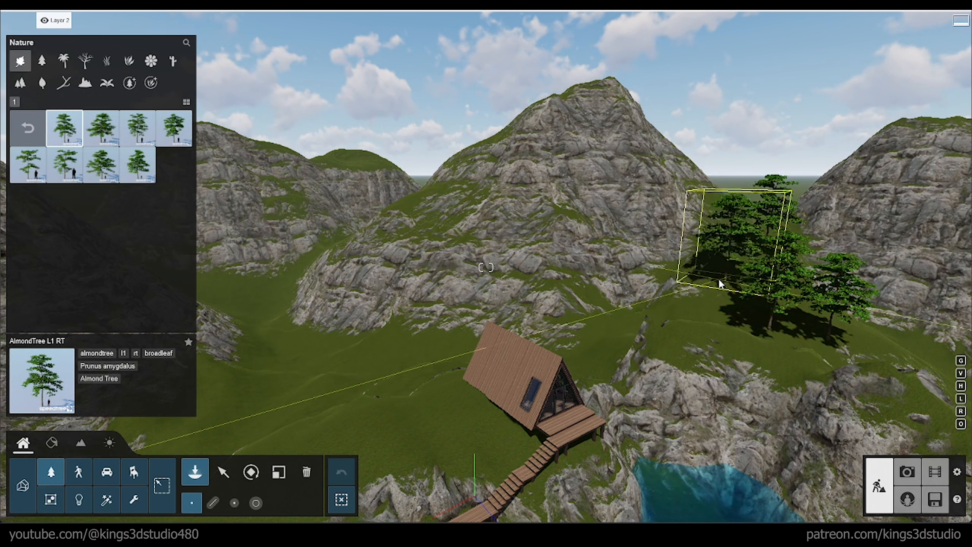
{"action": "key", "text": "l"}
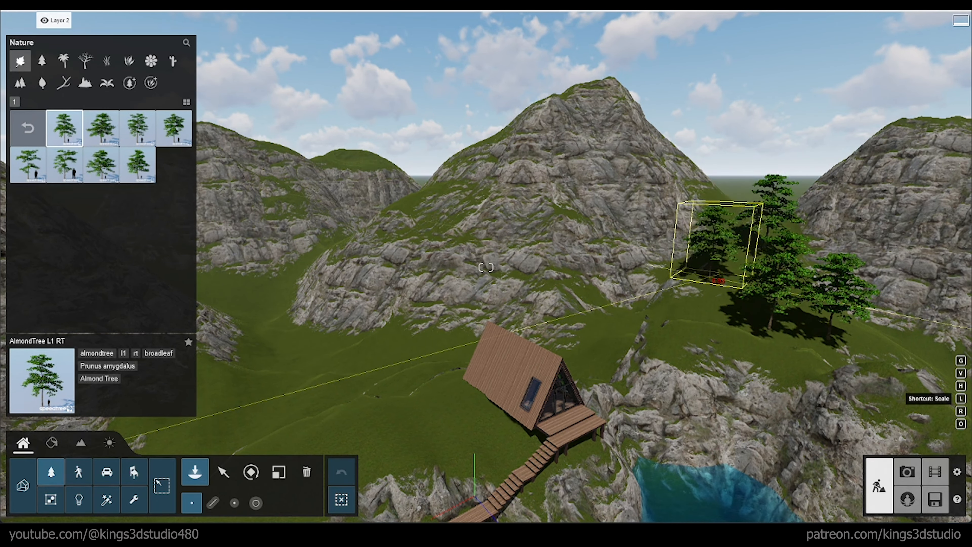
{"action": "left_click", "coordinate": [711, 268]}
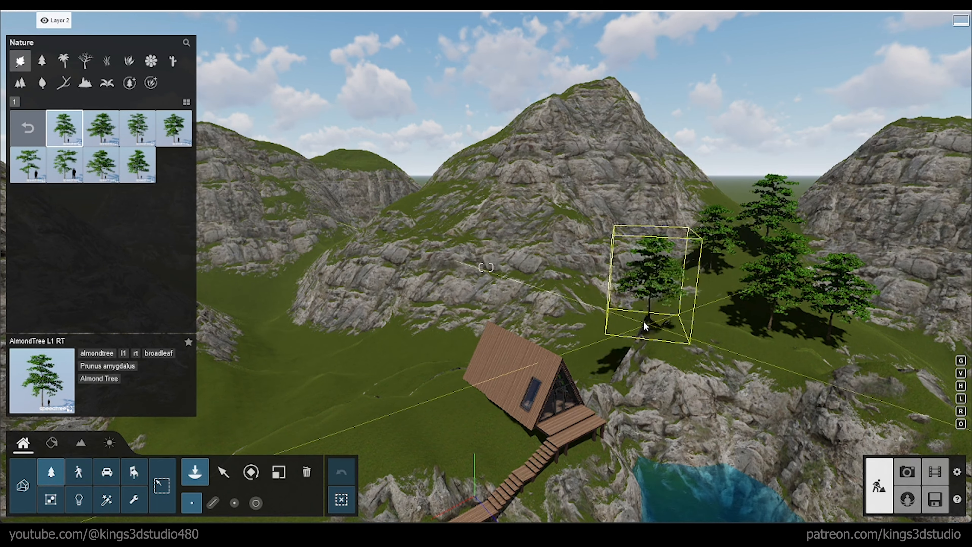
{"action": "left_click", "coordinate": [623, 318]}
{"action": "left_click", "coordinate": [572, 318]}
Step: Place scaled almond trees in the valley between the mountains, switch to AlmondTree M1 RT and add more there and behind the cabin
{"action": "right_click_drag", "start_coordinate": [572, 318], "coordinate": [557, 298]}
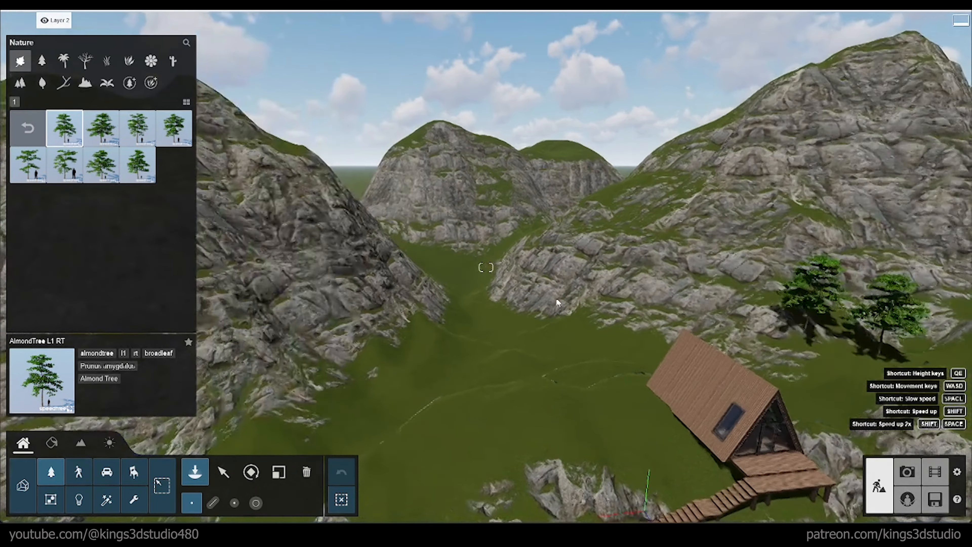
{"action": "key", "text": "l"}
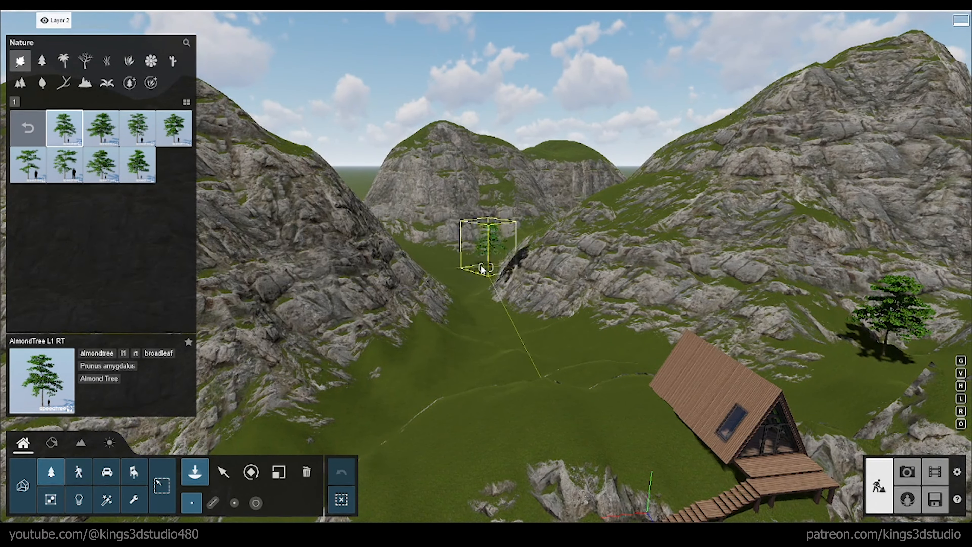
{"action": "left_click", "coordinate": [483, 260]}
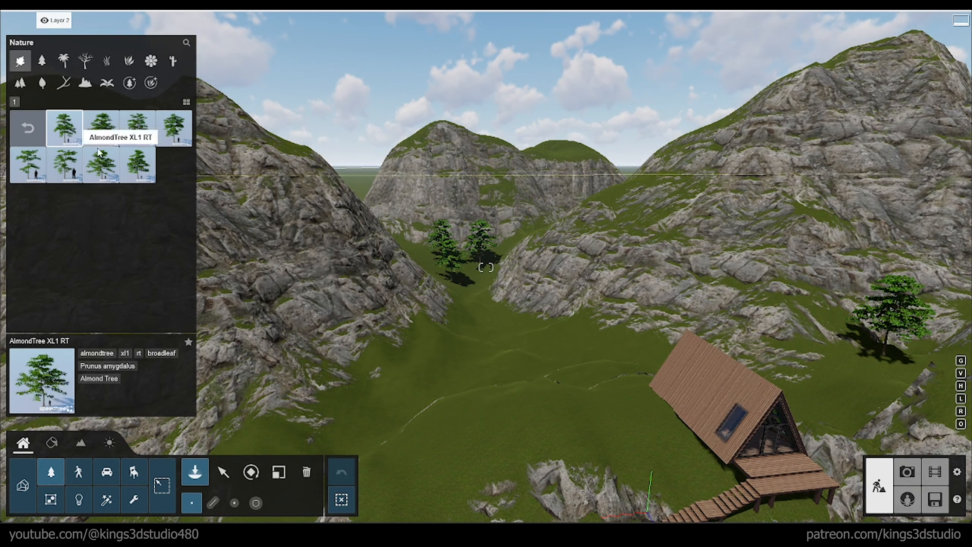
{"action": "left_click", "coordinate": [137, 129]}
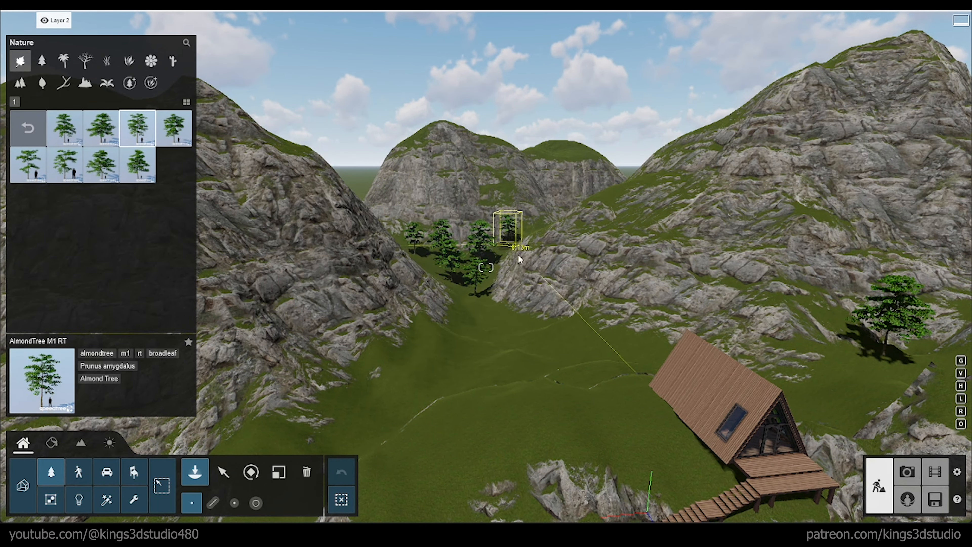
{"action": "right_click_drag", "start_coordinate": [519, 260], "coordinate": [647, 296]}
{"action": "left_click", "coordinate": [657, 281]}
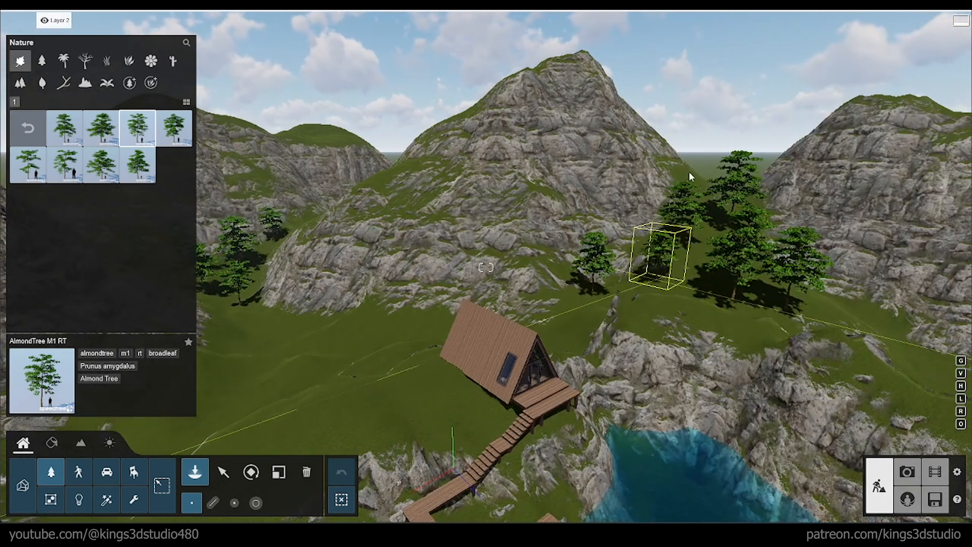
Step: Add AlmondTree M1 RT trees on the saddle and behind the cabin, and scatter AlmondTree S1 RT trees across the meadow, slopes and hilltops
{"action": "left_click", "coordinate": [691, 177]}
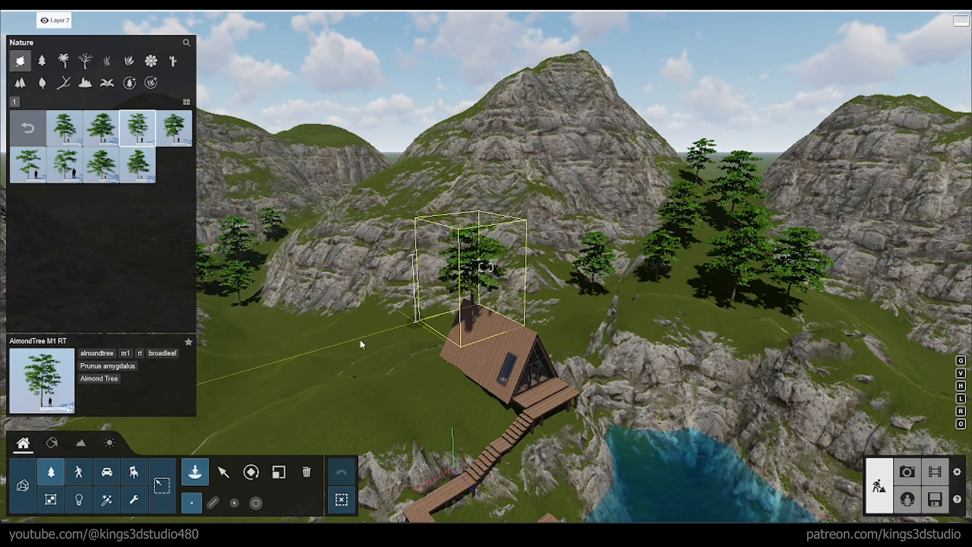
{"action": "left_click", "coordinate": [339, 342]}
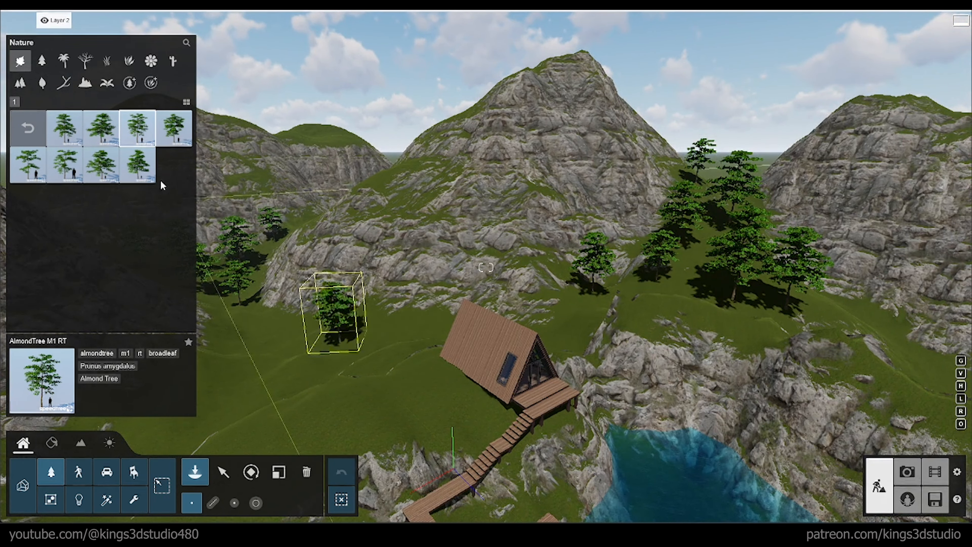
{"action": "left_click", "coordinate": [29, 162]}
{"action": "left_click", "coordinate": [284, 326]}
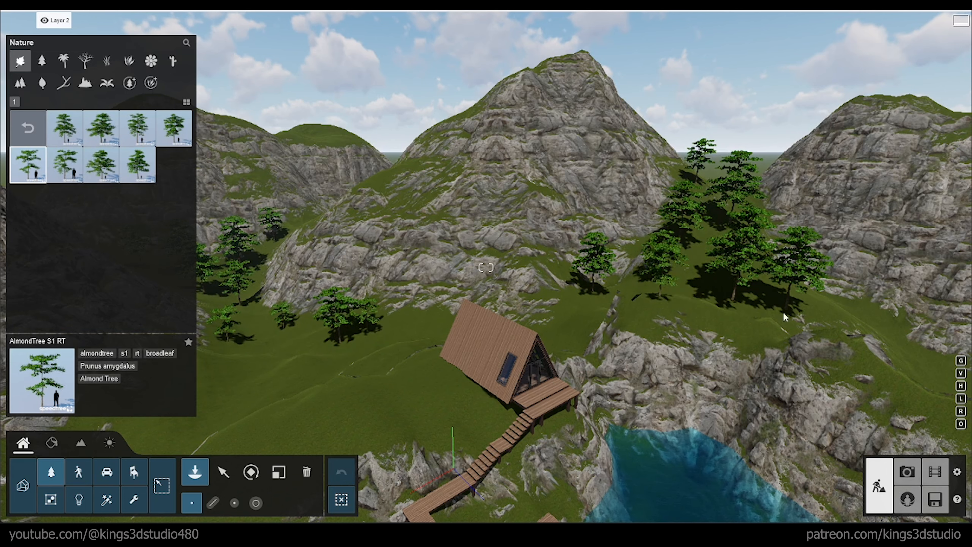
{"action": "left_click", "coordinate": [907, 362]}
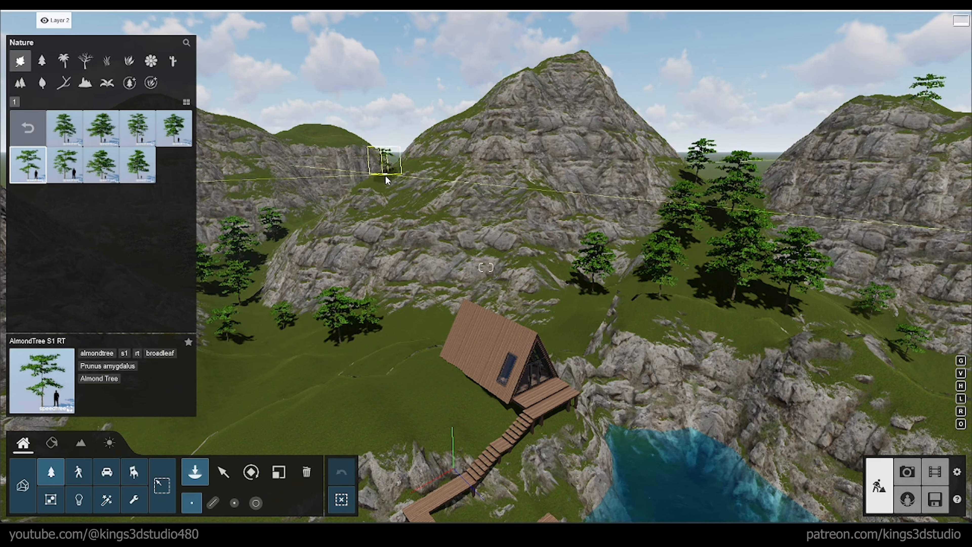
{"action": "left_click", "coordinate": [384, 182]}
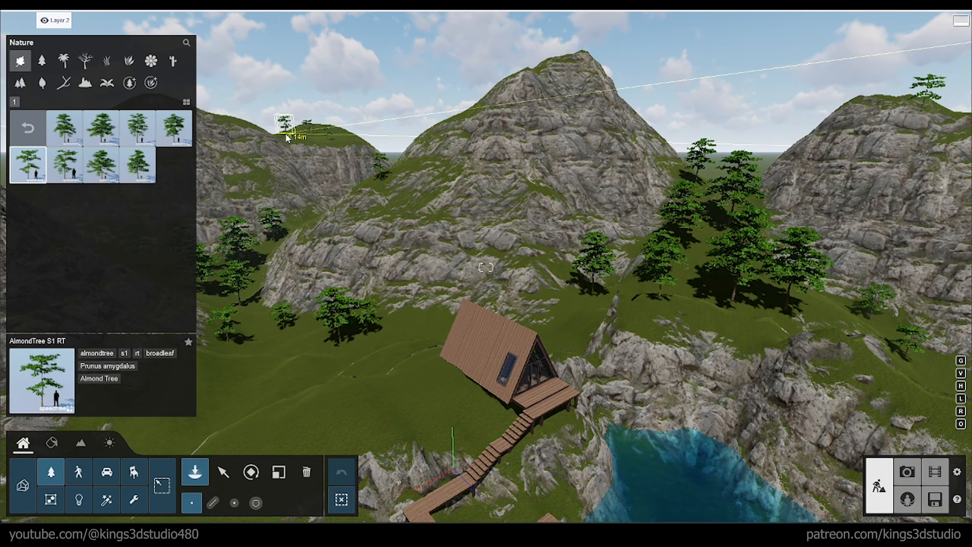
Step: Place AlmondTree M1 RT trees on the rocky slope between the central mountain and the distant grassy hill
{"action": "left_click", "coordinate": [138, 129]}
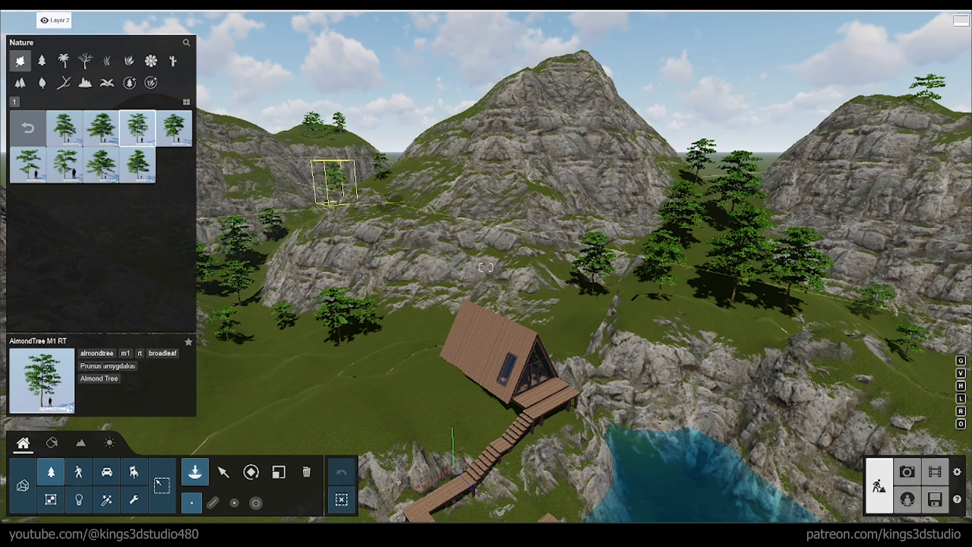
{"action": "right_click_drag", "start_coordinate": [339, 192], "coordinate": [440, 201]}
{"action": "left_click", "coordinate": [440, 200]}
Step: Place a large AlmondTree XL1 RT on the lakeside ground near the walkway with an AlmondTree M2 RT beside it
{"action": "key", "text": "shift+1"}
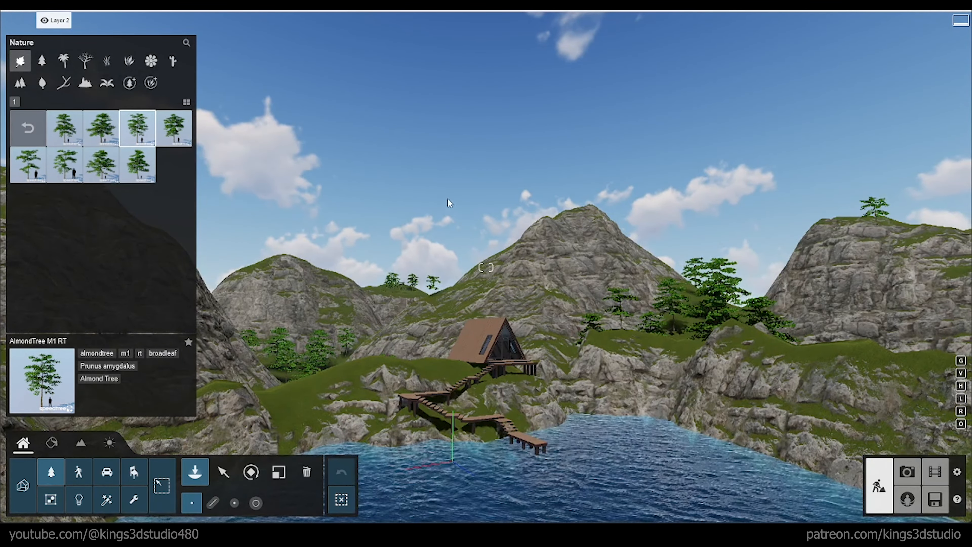
{"action": "left_click", "coordinate": [101, 169]}
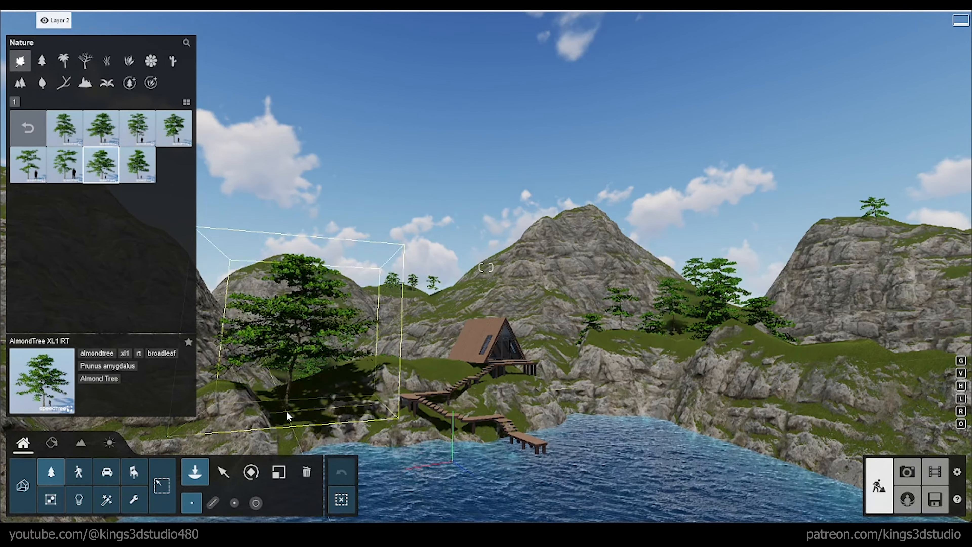
{"action": "left_click", "coordinate": [287, 411]}
{"action": "left_click", "coordinate": [174, 126]}
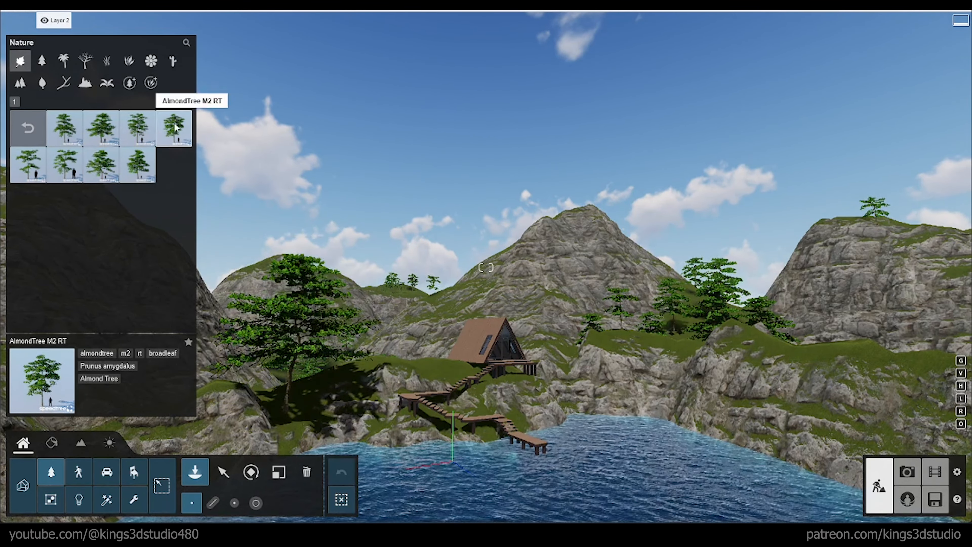
{"action": "left_click", "coordinate": [347, 380]}
Step: Place AlmondTree M1 RT trees on the rocky bank past the large trees and on the slope behind the cabin
{"action": "right_click_drag", "start_coordinate": [355, 372], "coordinate": [293, 395]}
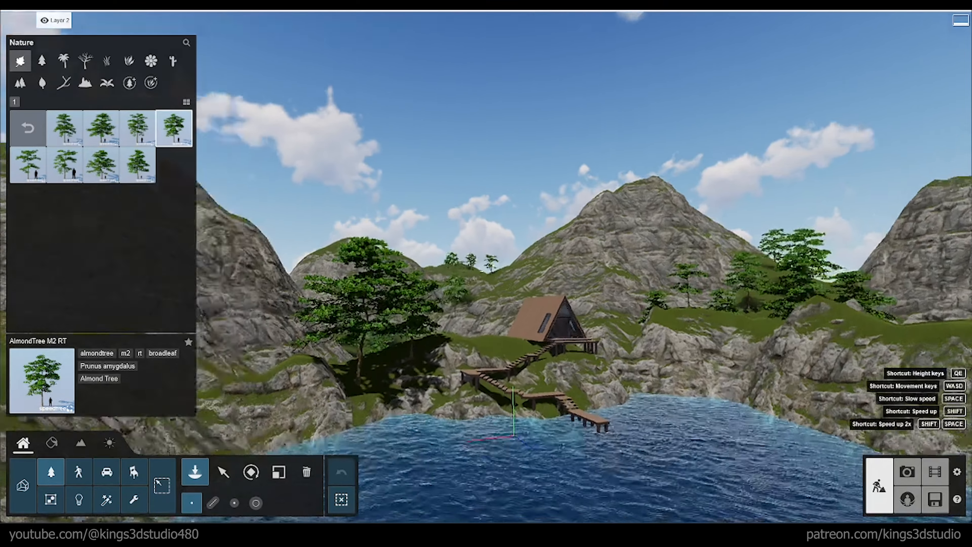
{"action": "right_click_drag", "start_coordinate": [490, 341], "coordinate": [389, 348]}
{"action": "left_click", "coordinate": [357, 357]}
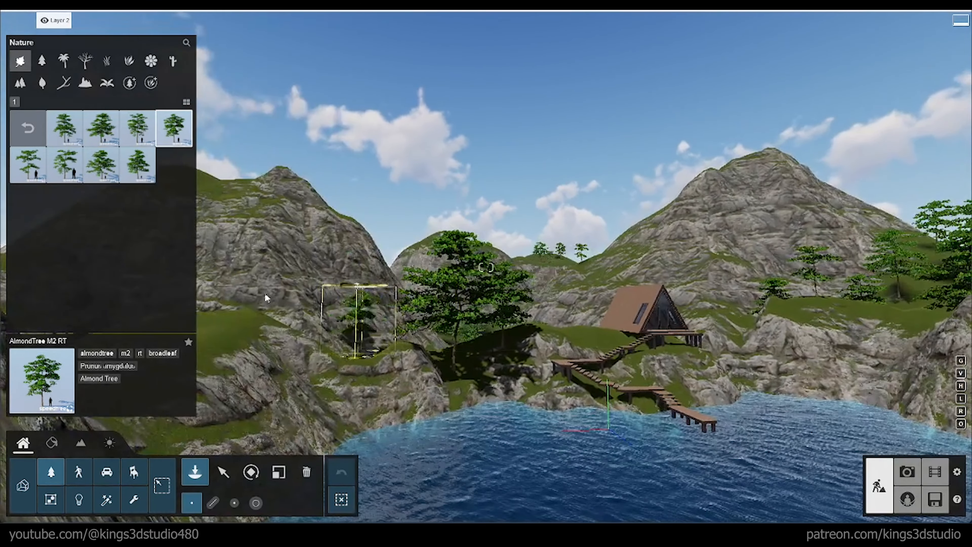
{"action": "left_click", "coordinate": [138, 126]}
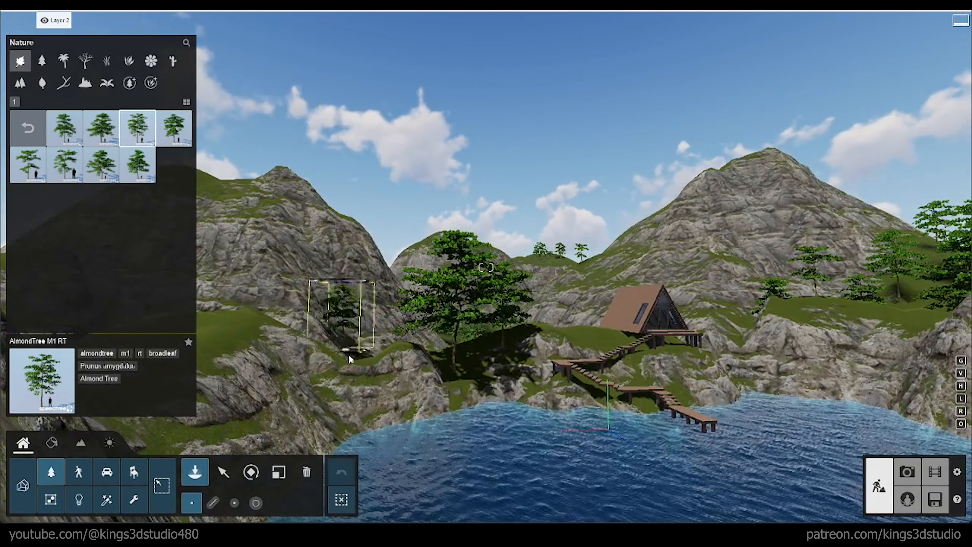
{"action": "left_click", "coordinate": [364, 366]}
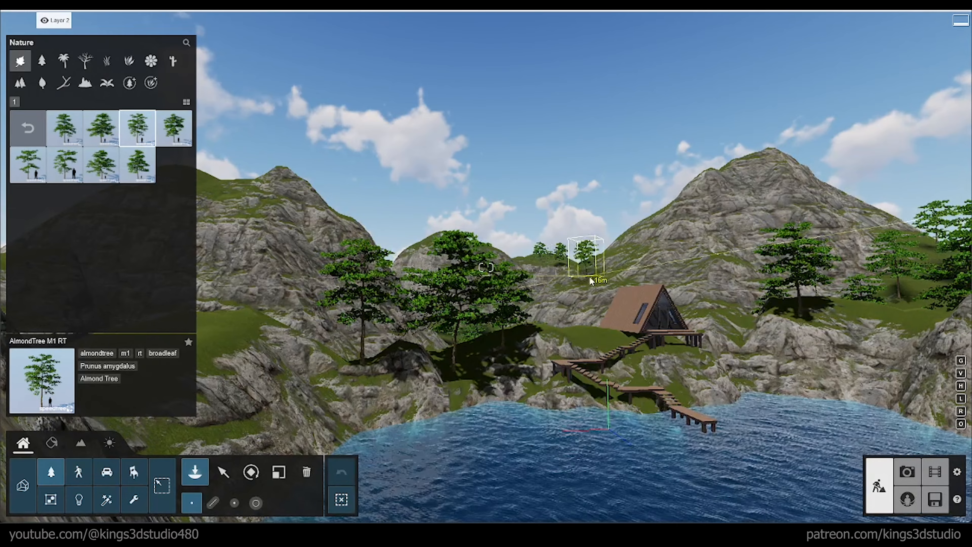
Step: Scatter AlmondTree S1 RT trees on the grassy knoll above the lake, the mountain summit behind it and the hillside near the cabin
{"action": "right_click_drag", "start_coordinate": [461, 268], "coordinate": [364, 289]}
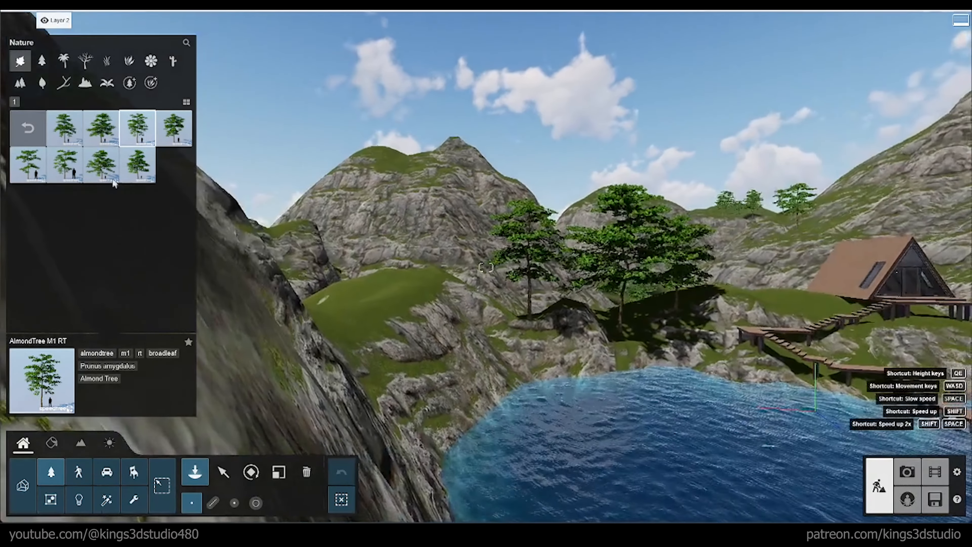
{"action": "left_click", "coordinate": [416, 283]}
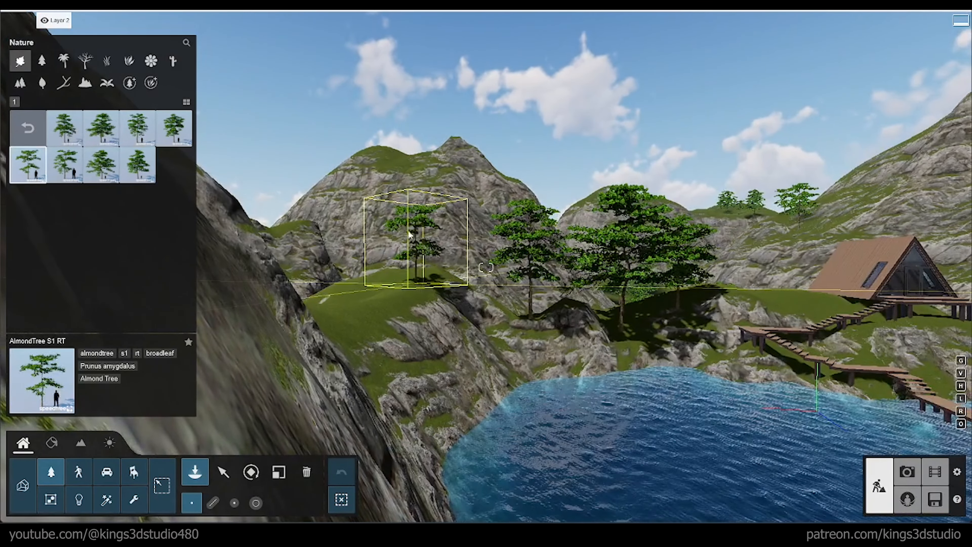
{"action": "left_click", "coordinate": [411, 172]}
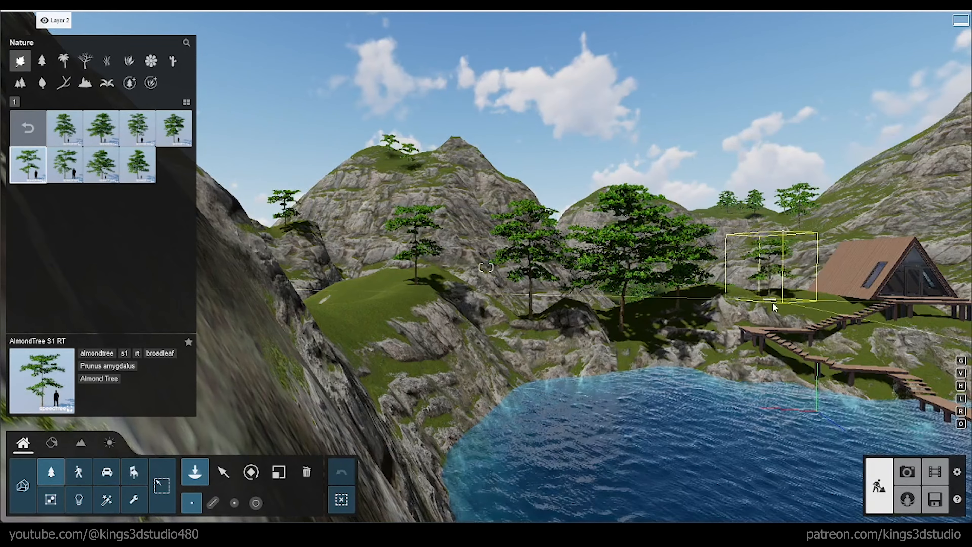
{"action": "left_click", "coordinate": [753, 250]}
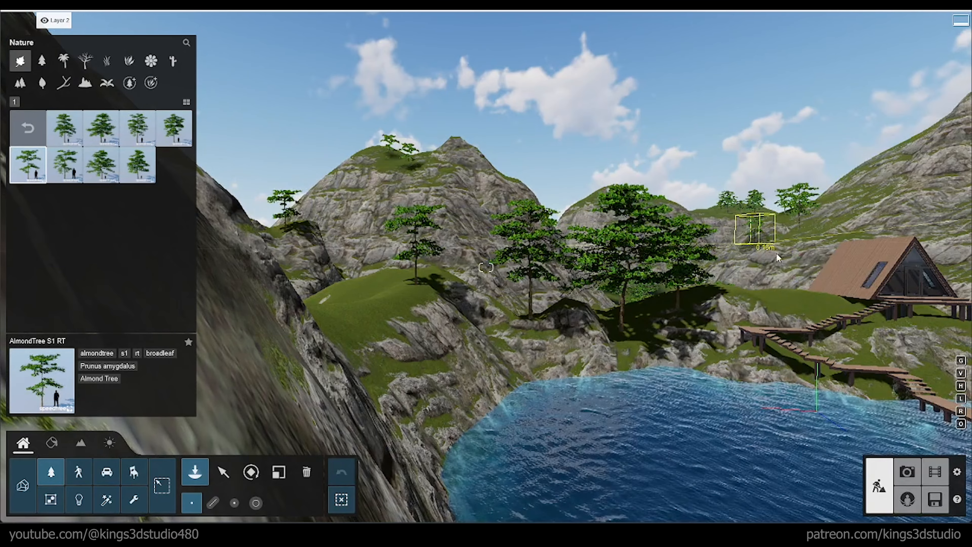
{"action": "left_click", "coordinate": [777, 257]}
Step: Choose Grass Green 007 from the nature library's grasses and place it on the lawn beside the cabin stairs
{"action": "key", "text": "s"}
{"action": "right_click_drag", "start_coordinate": [777, 256], "coordinate": [881, 245]}
{"action": "key", "text": "w"}
{"action": "key", "text": "w"}
{"action": "right_click_drag", "start_coordinate": [807, 253], "coordinate": [784, 264]}
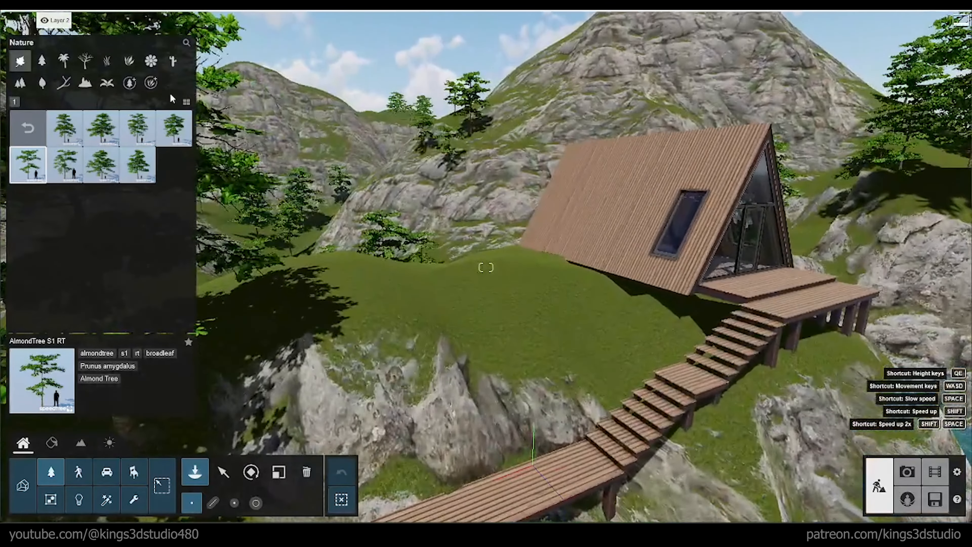
{"action": "left_click", "coordinate": [63, 61]}
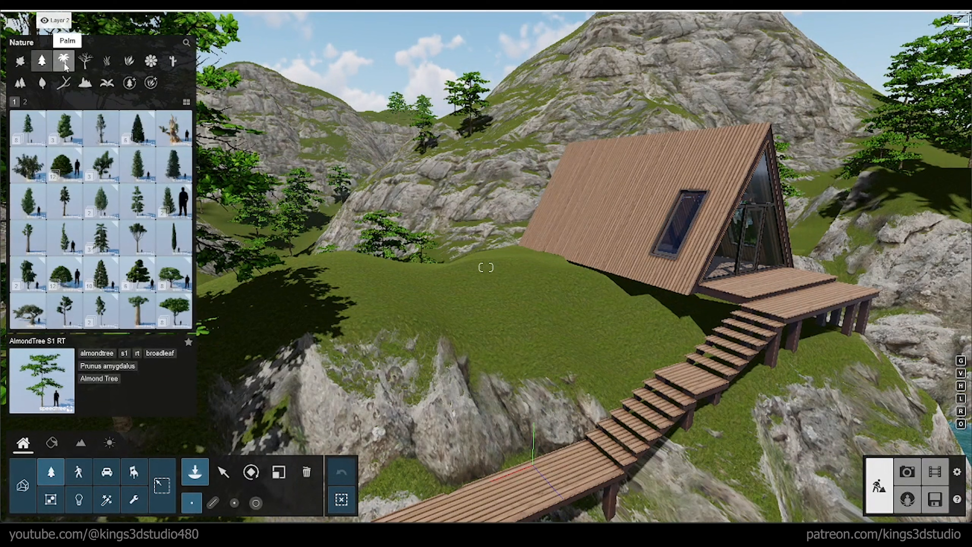
{"action": "left_click", "coordinate": [89, 62]}
{"action": "left_click", "coordinate": [103, 65]}
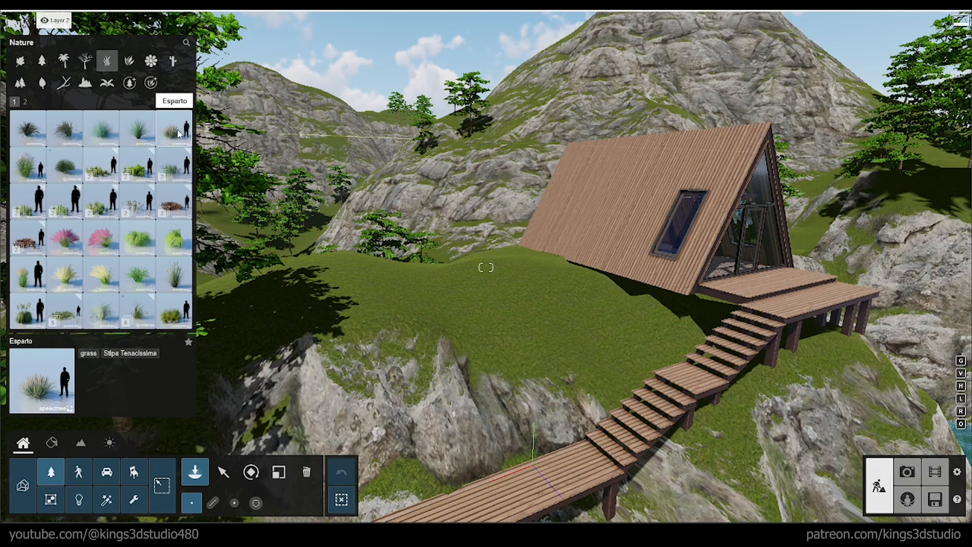
{"action": "left_click", "coordinate": [139, 203]}
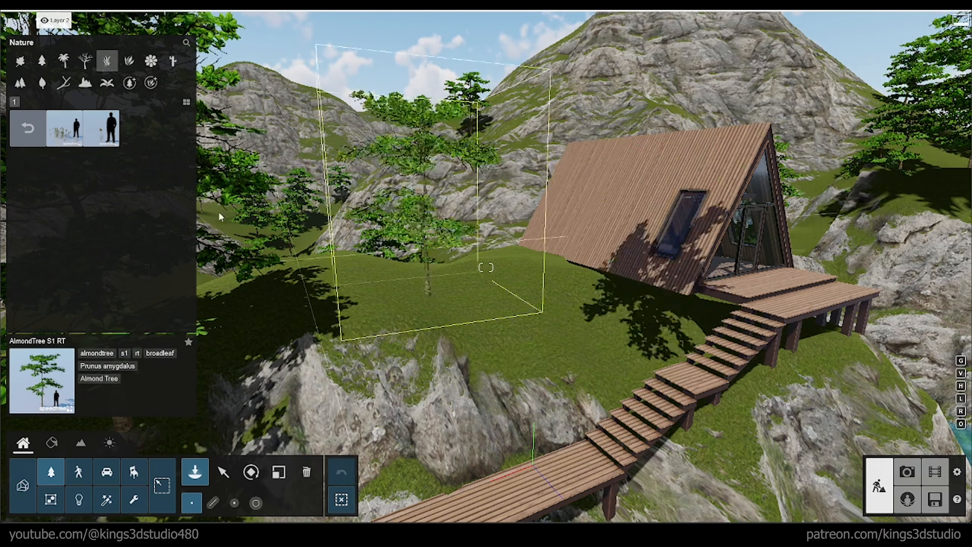
{"action": "left_click", "coordinate": [64, 128]}
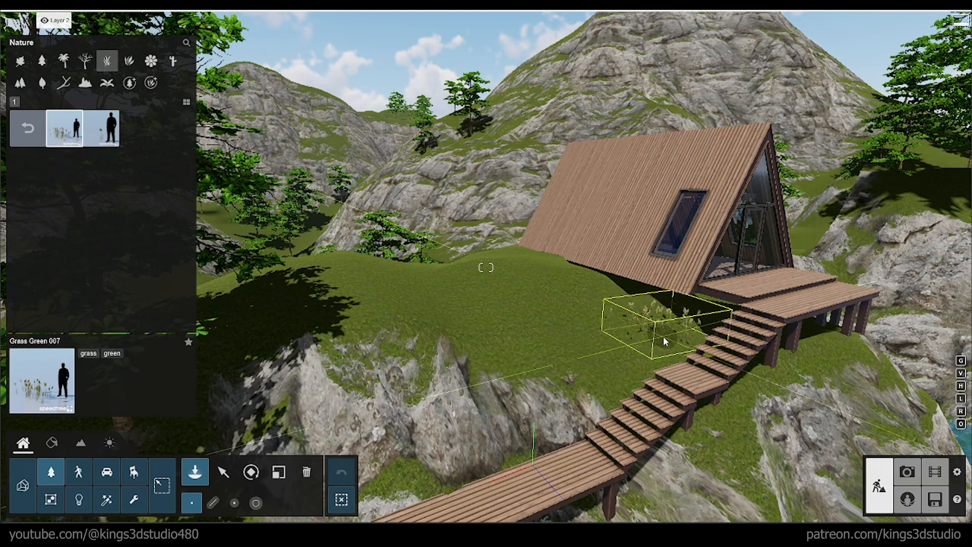
{"action": "left_click", "coordinate": [588, 359]}
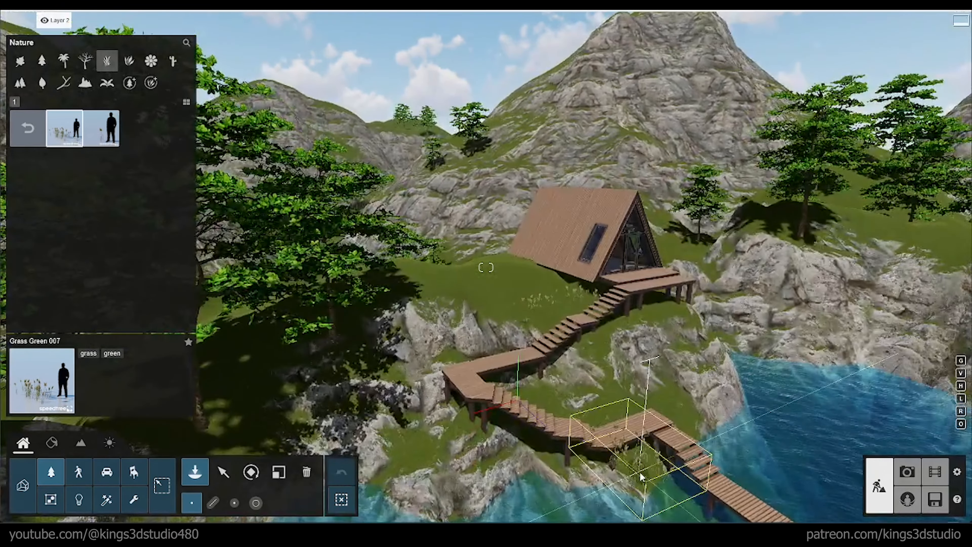
Step: Place more Grass Green 007 patches around the lower walkway, the rocky ledges across the lake and the shore under the large trees
{"action": "left_click", "coordinate": [639, 472]}
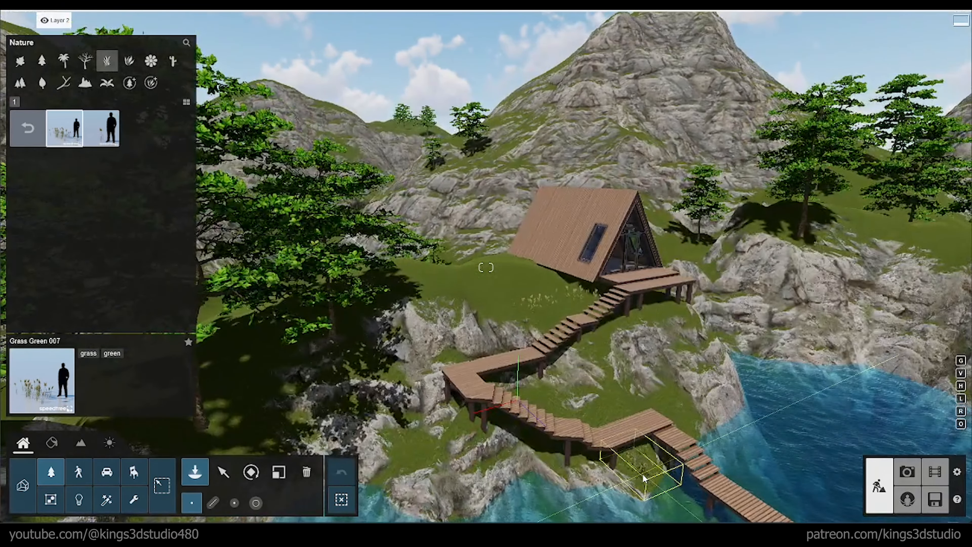
{"action": "left_click", "coordinate": [682, 412]}
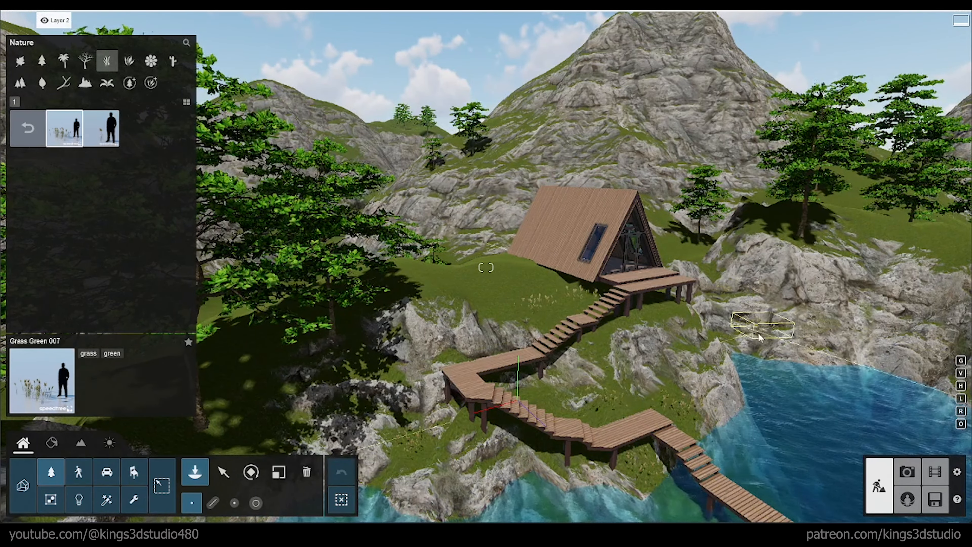
{"action": "right_click_drag", "start_coordinate": [760, 337], "coordinate": [771, 338]}
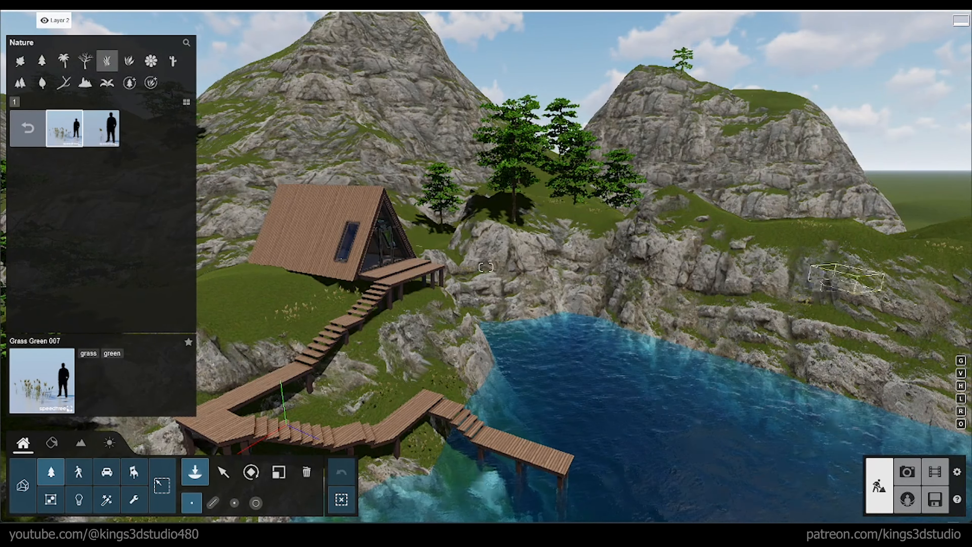
{"action": "right_click_drag", "start_coordinate": [846, 278], "coordinate": [558, 229]}
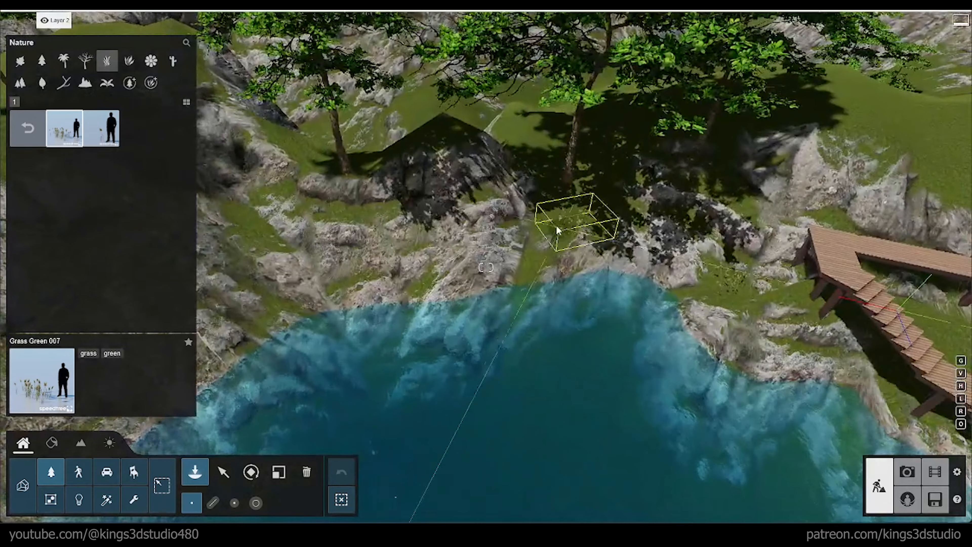
Step: Switch to Grass Green 007 x1 and add single tufts among the rocks and grass along the shore by the walkway
{"action": "left_click", "coordinate": [100, 130]}
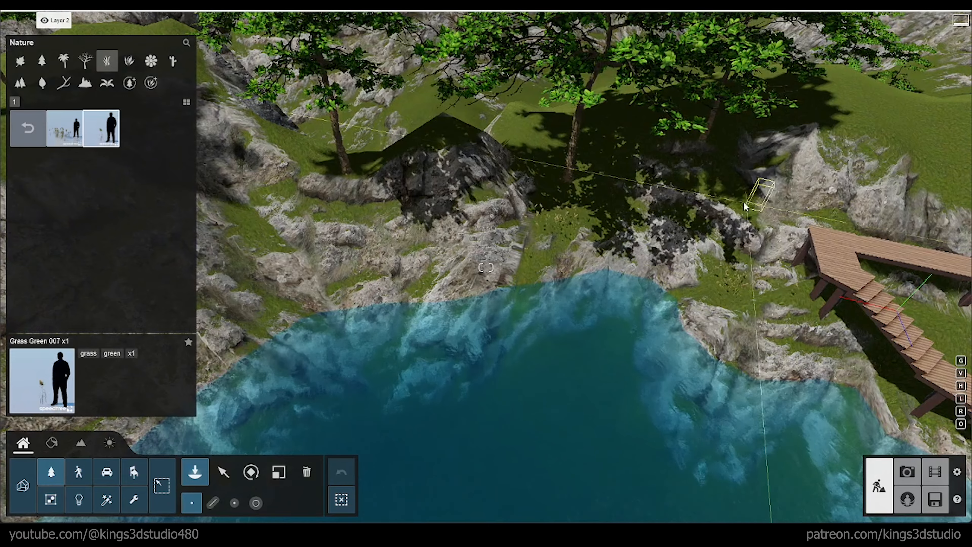
{"action": "scroll", "coordinate": [744, 207], "scroll_direction": "down", "scroll_amount": 3}
{"action": "right_click_drag", "start_coordinate": [744, 207], "coordinate": [579, 248]}
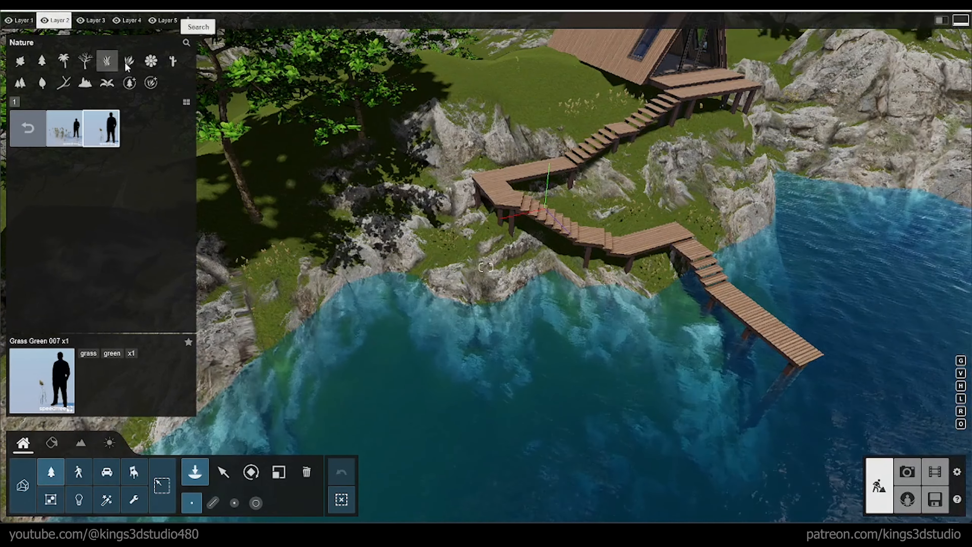
Step: Choose Azalea RT Patch from the nature library's plants and place it on the lawn beside the cabin
{"action": "left_click", "coordinate": [24, 127]}
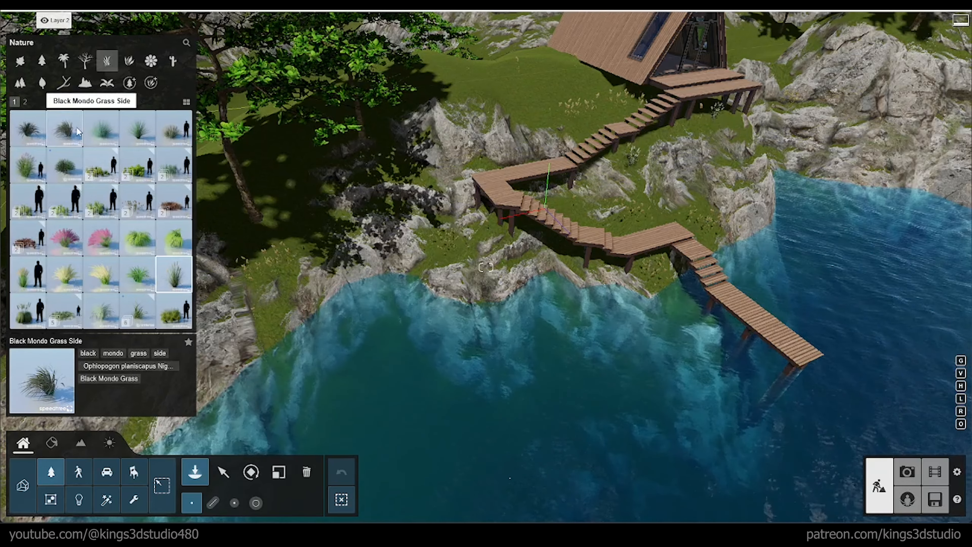
{"action": "left_click", "coordinate": [130, 60]}
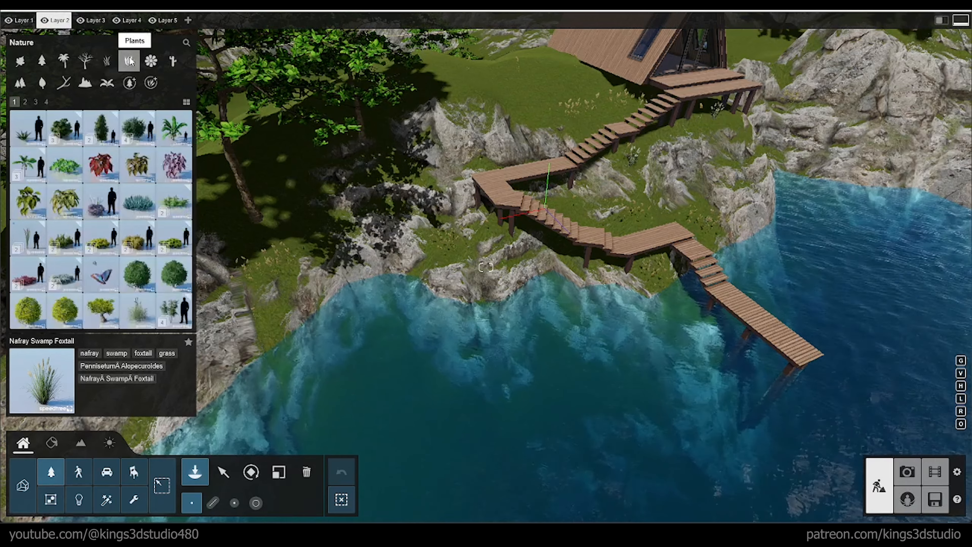
{"action": "left_click", "coordinate": [155, 61]}
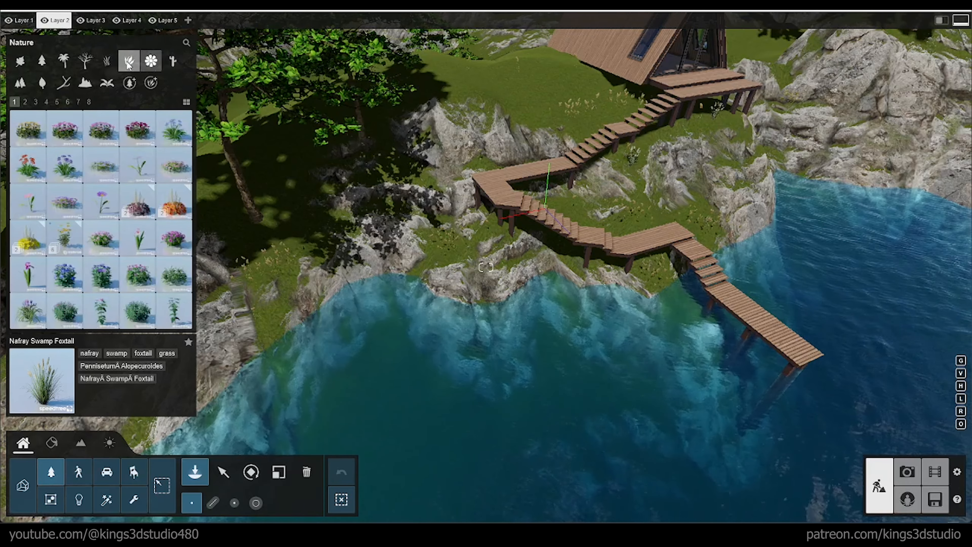
{"action": "left_click", "coordinate": [129, 64]}
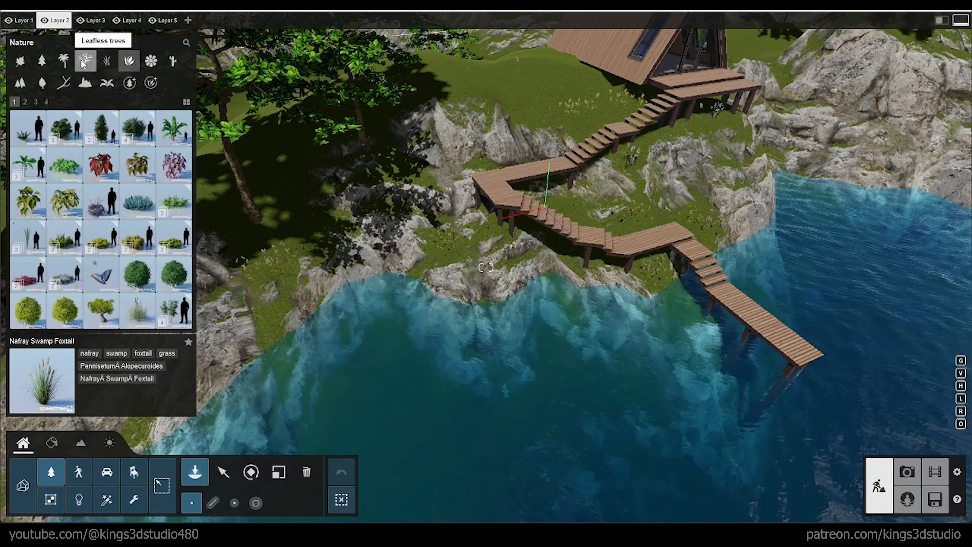
{"action": "left_click", "coordinate": [138, 128]}
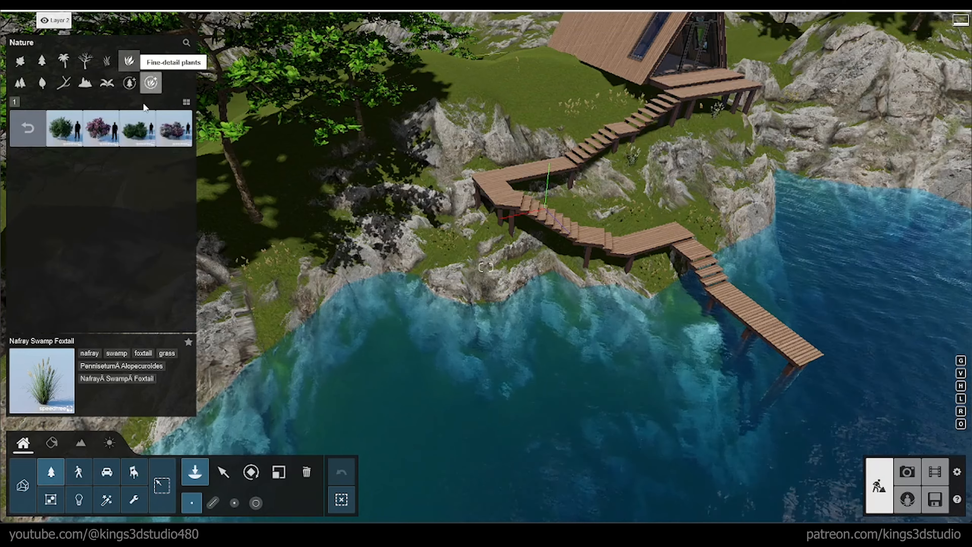
{"action": "left_click", "coordinate": [137, 128]}
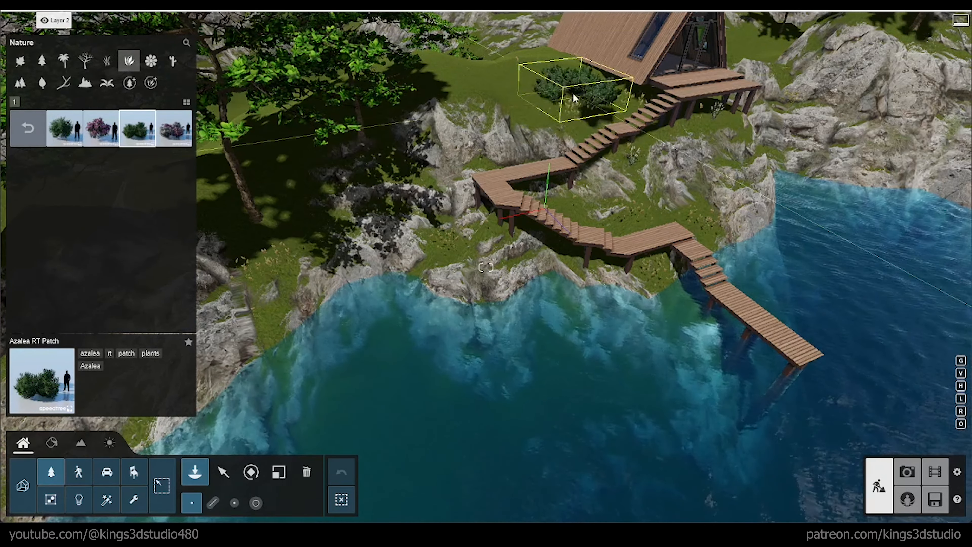
{"action": "left_click", "coordinate": [538, 70]}
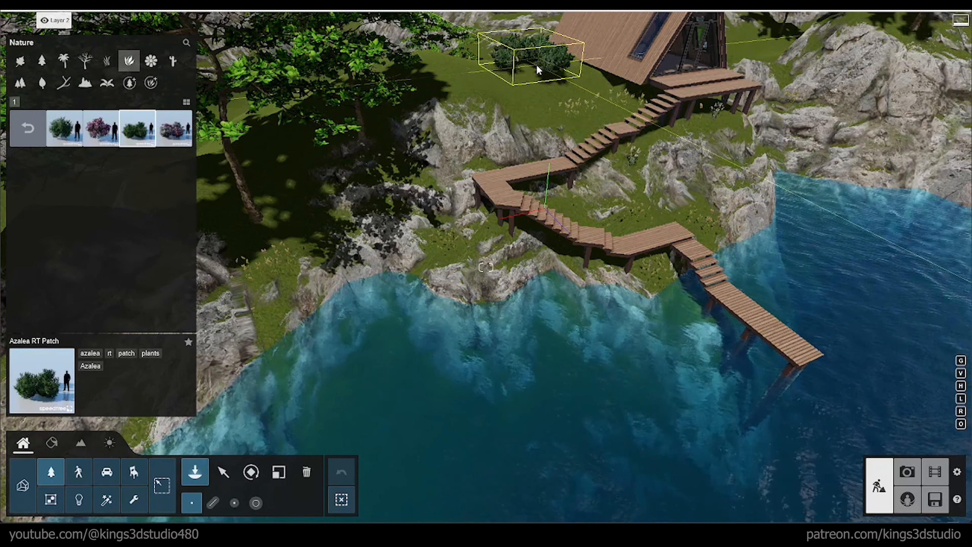
Step: Place more Azalea RT Patch shrubs on the grassy hillside and the rocky ledge across the lake
{"action": "right_click_drag", "start_coordinate": [746, 155], "coordinate": [873, 112]}
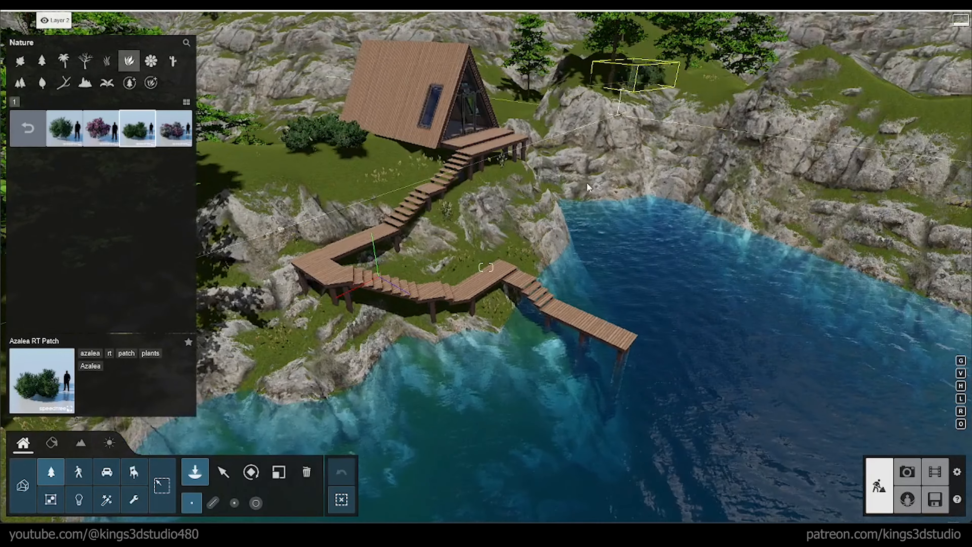
{"action": "left_click", "coordinate": [589, 192]}
{"action": "right_click_drag", "start_coordinate": [601, 198], "coordinate": [587, 187]}
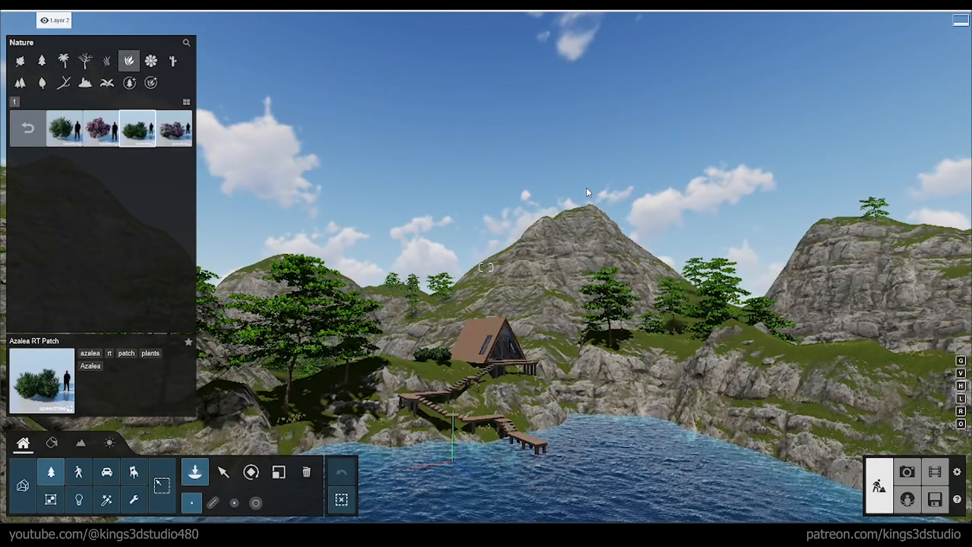
{"action": "left_click", "coordinate": [863, 352]}
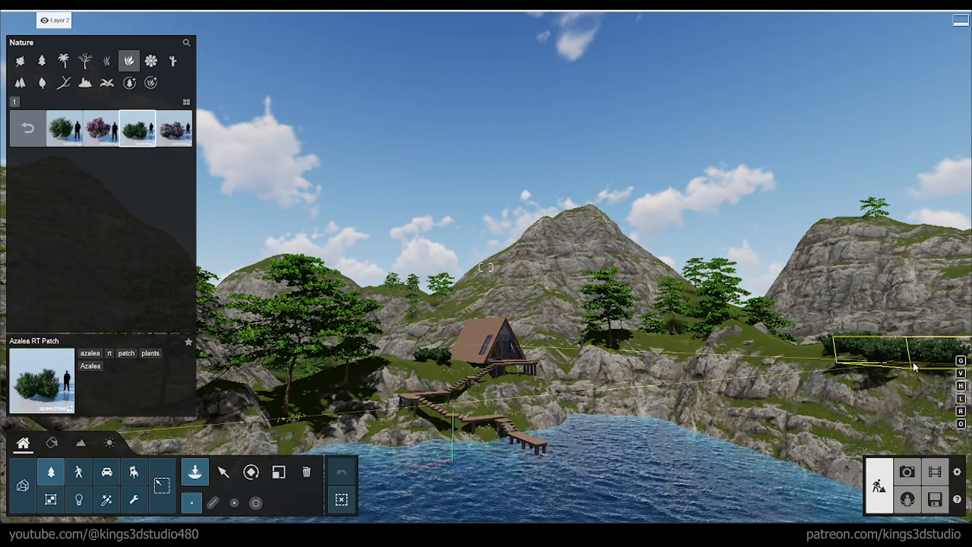
{"action": "left_click", "coordinate": [913, 362]}
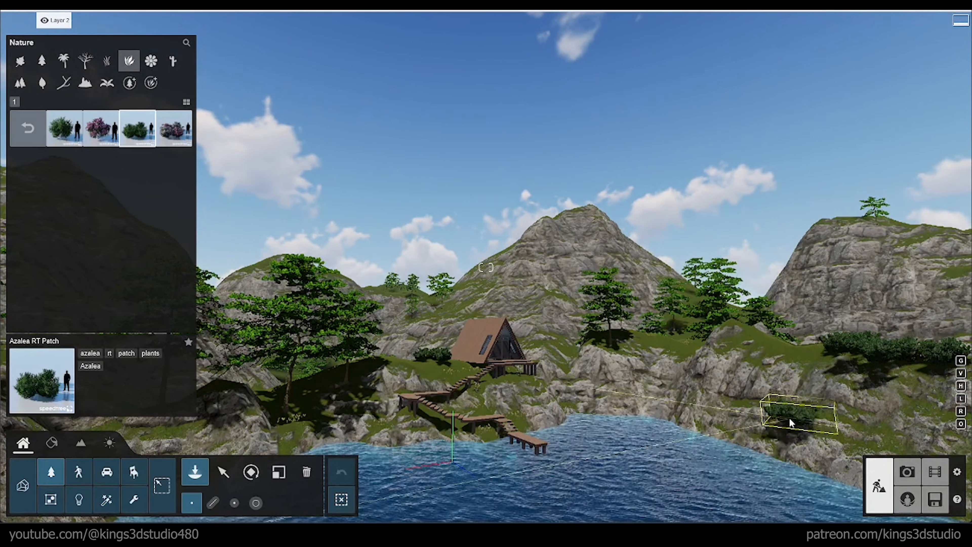
{"action": "left_click", "coordinate": [791, 412]}
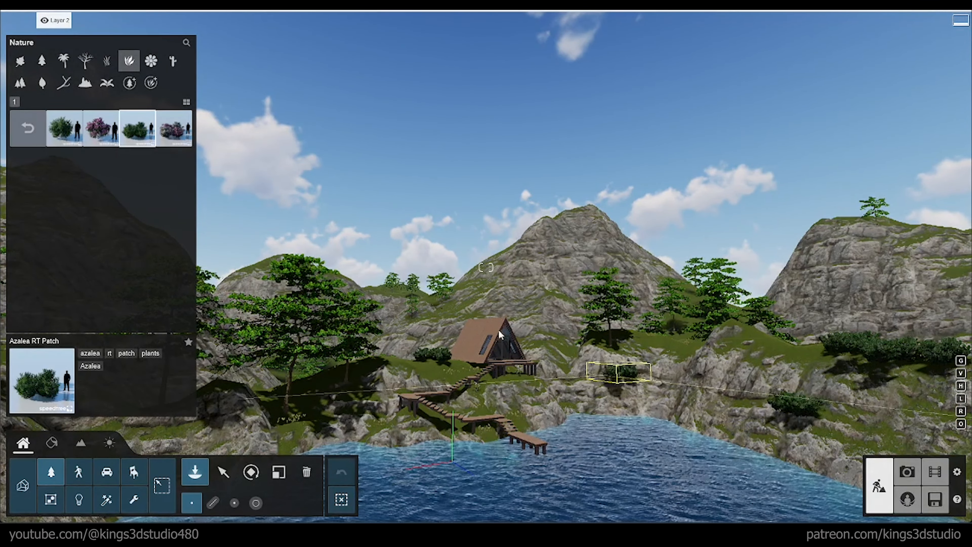
Step: Add Azalea RT Patch shrubs on the slope behind the cabin, the tall cliff's top and the distant ridge
{"action": "left_click", "coordinate": [452, 312]}
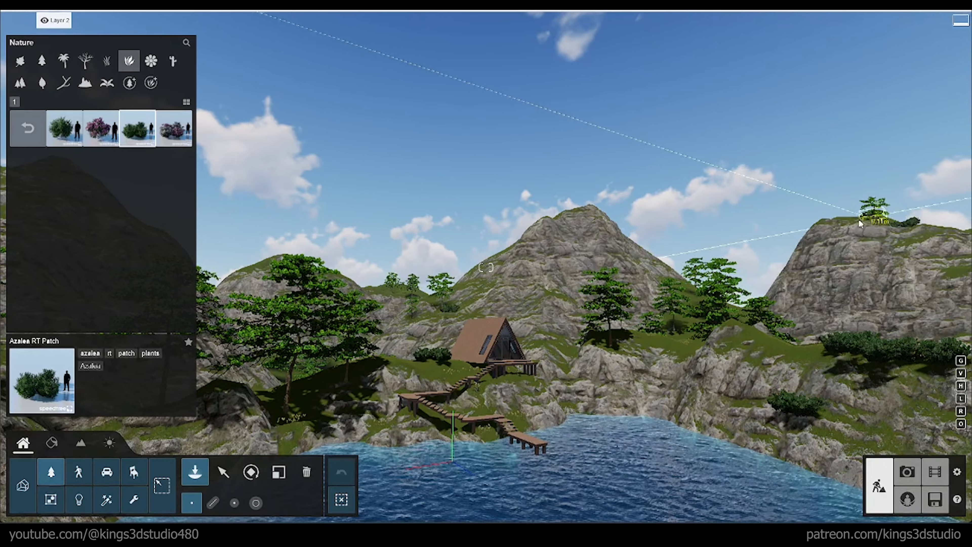
{"action": "left_click", "coordinate": [892, 226]}
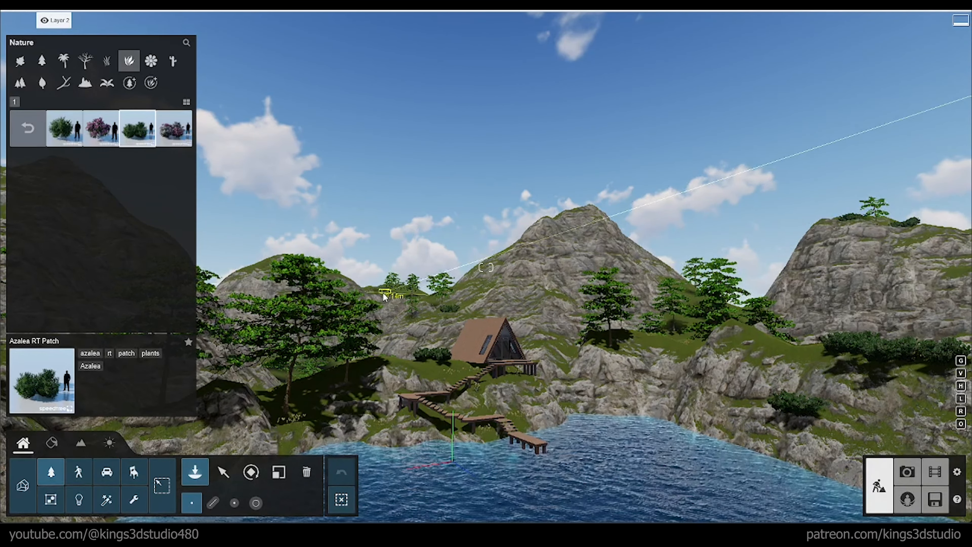
{"action": "left_click", "coordinate": [401, 296]}
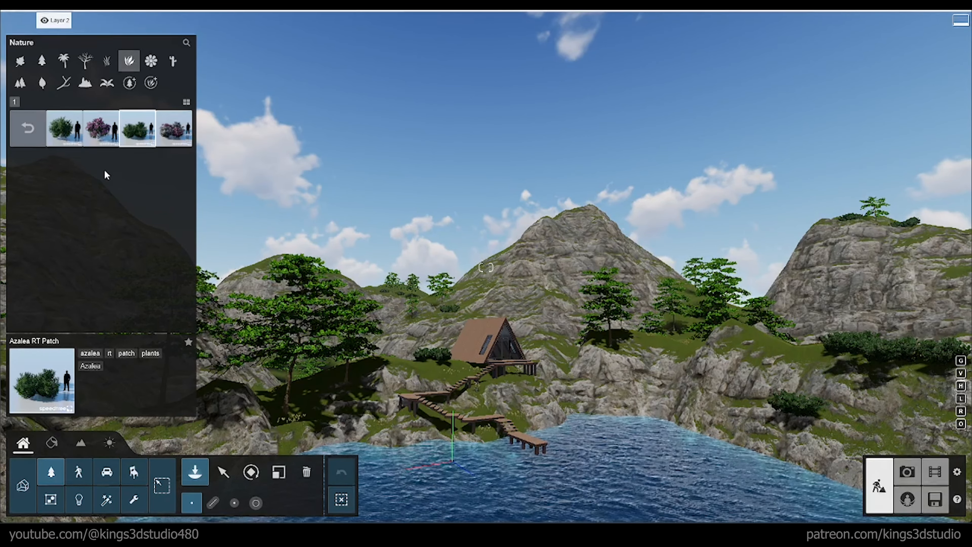
Step: Place Azalea RT Bloom shrubs beside the cabin, under the large trees, on the far hillside, cliff top, mountain summit and rear slope
{"action": "left_click", "coordinate": [101, 128]}
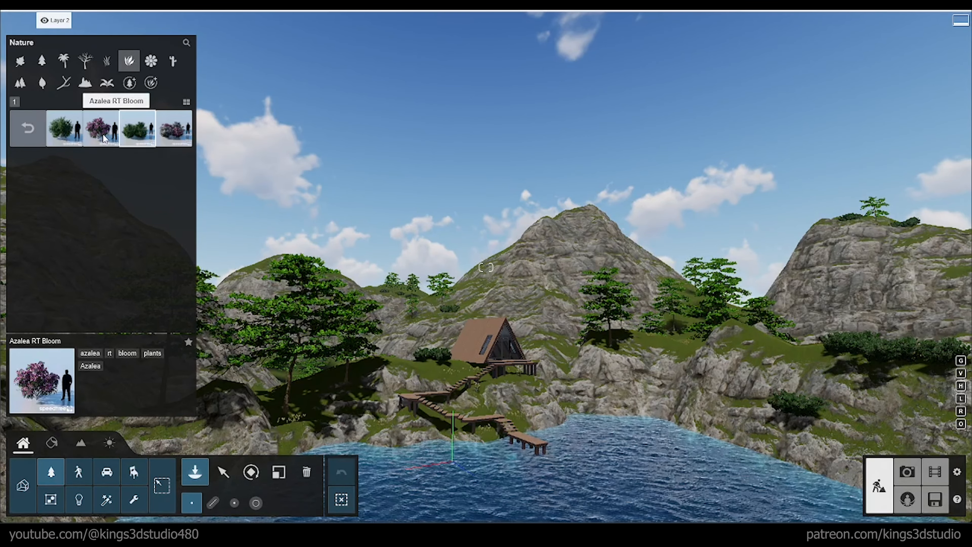
{"action": "left_click", "coordinate": [427, 362]}
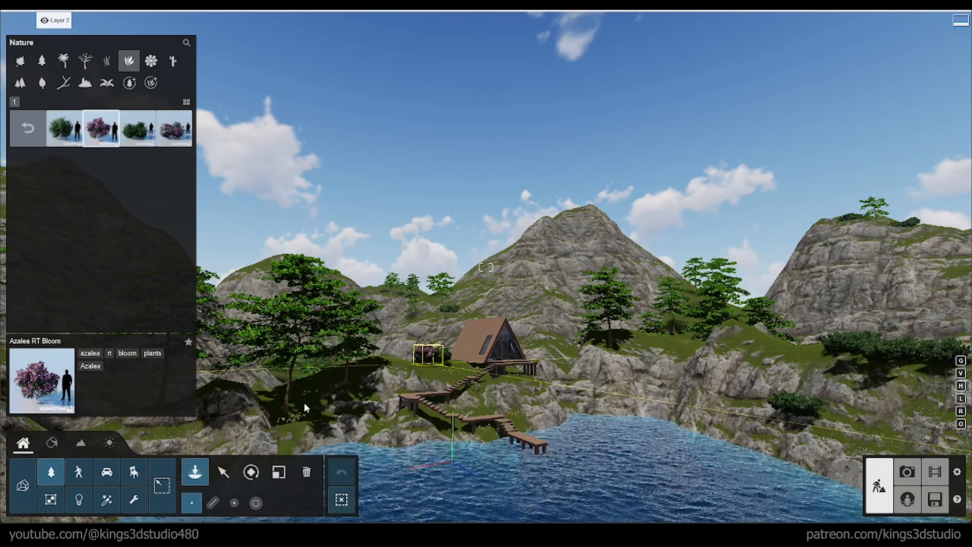
{"action": "left_click", "coordinate": [309, 388]}
{"action": "left_click", "coordinate": [808, 357]}
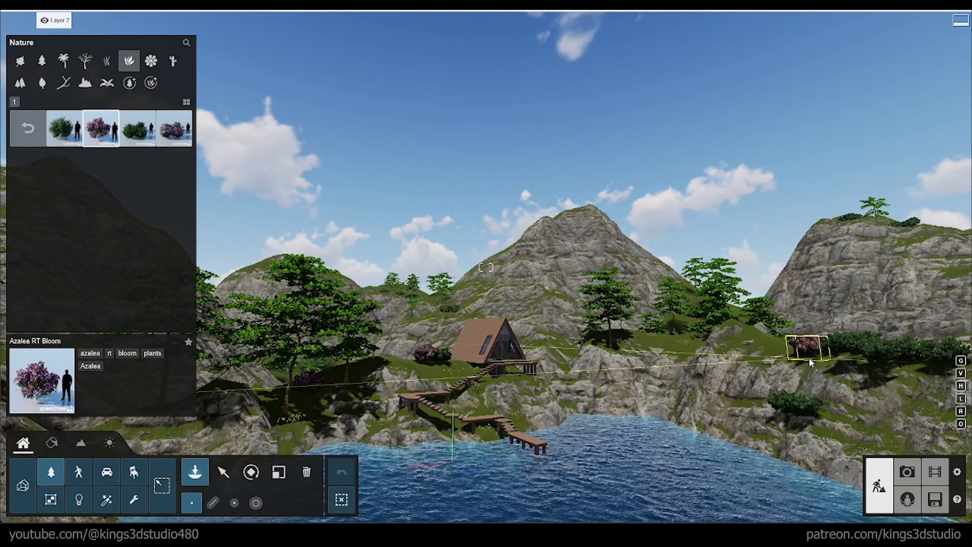
{"action": "left_click", "coordinate": [878, 224]}
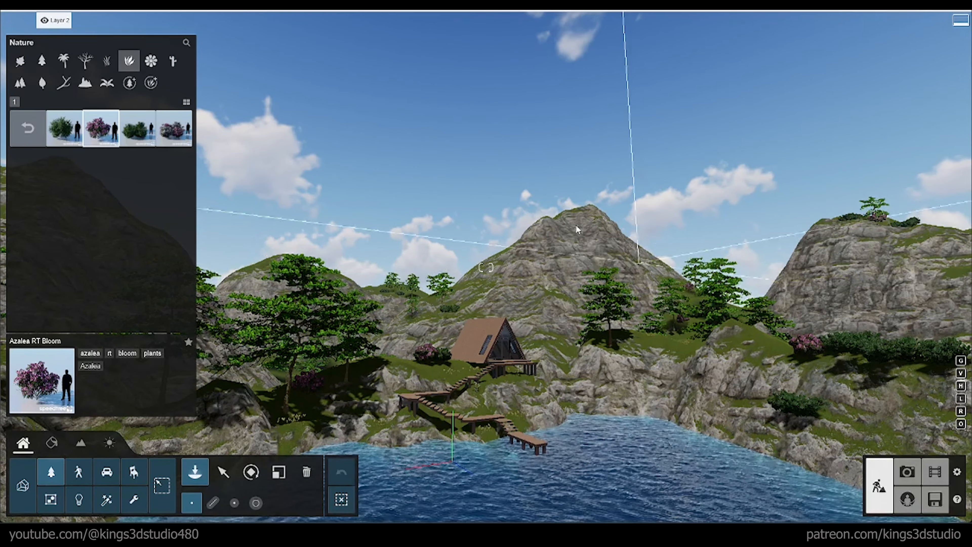
{"action": "left_click", "coordinate": [575, 211]}
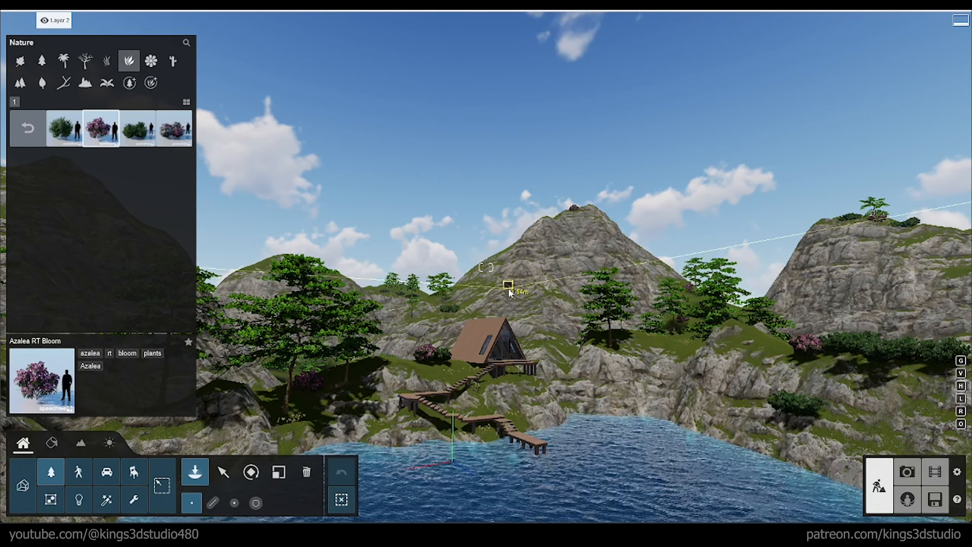
{"action": "left_click", "coordinate": [444, 302]}
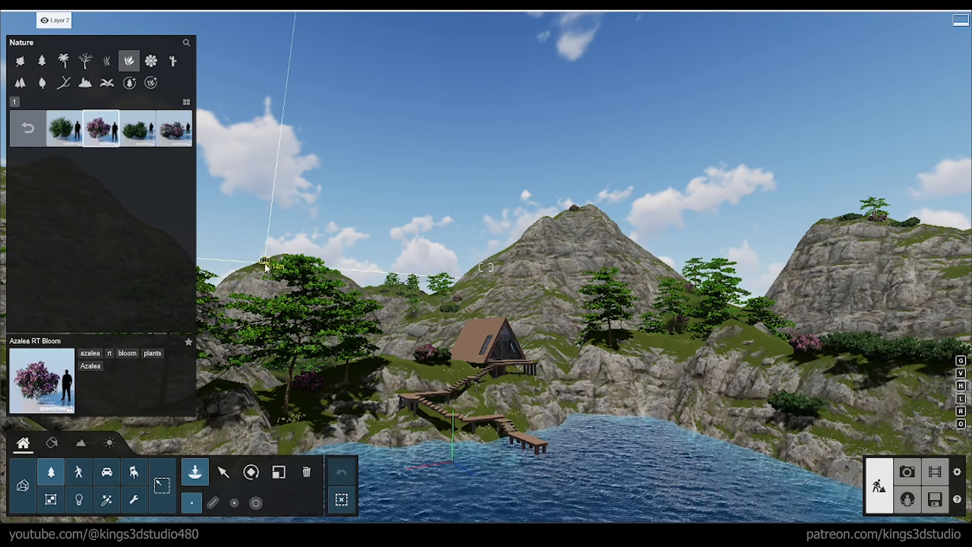
{"action": "left_click", "coordinate": [167, 132]}
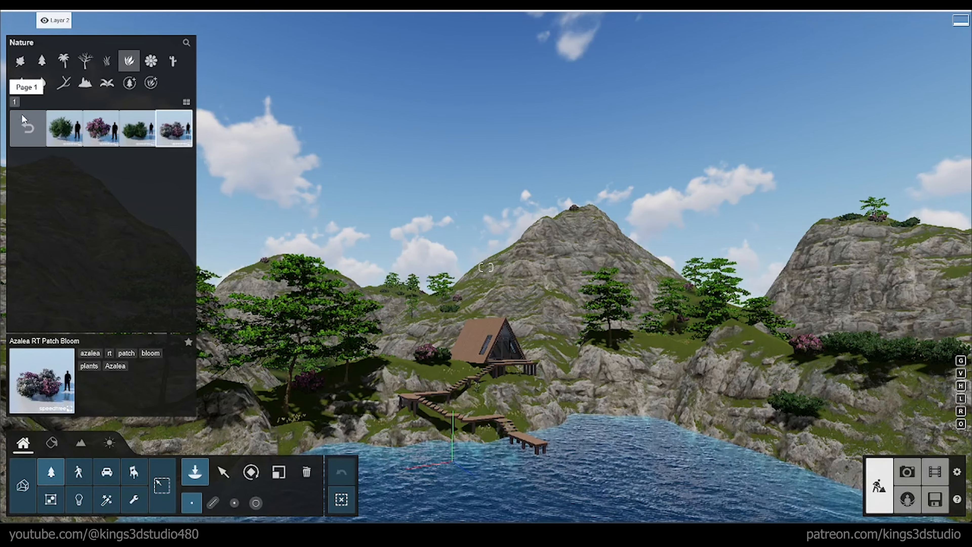
{"action": "left_click", "coordinate": [27, 128]}
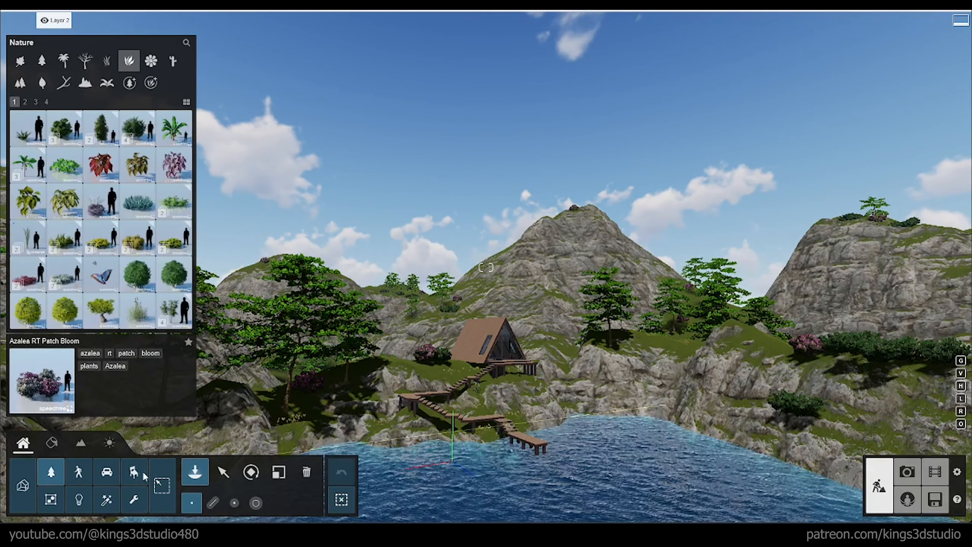
Step: Place MotorBoat 001 from the transport library's boats on the water at the end of the dock and select it
{"action": "left_click", "coordinate": [107, 472]}
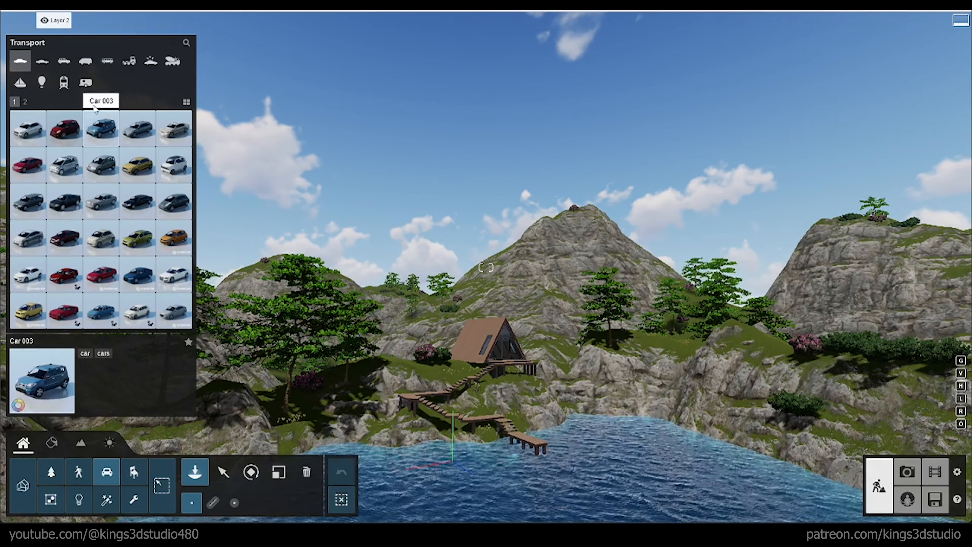
{"action": "left_click", "coordinate": [20, 83]}
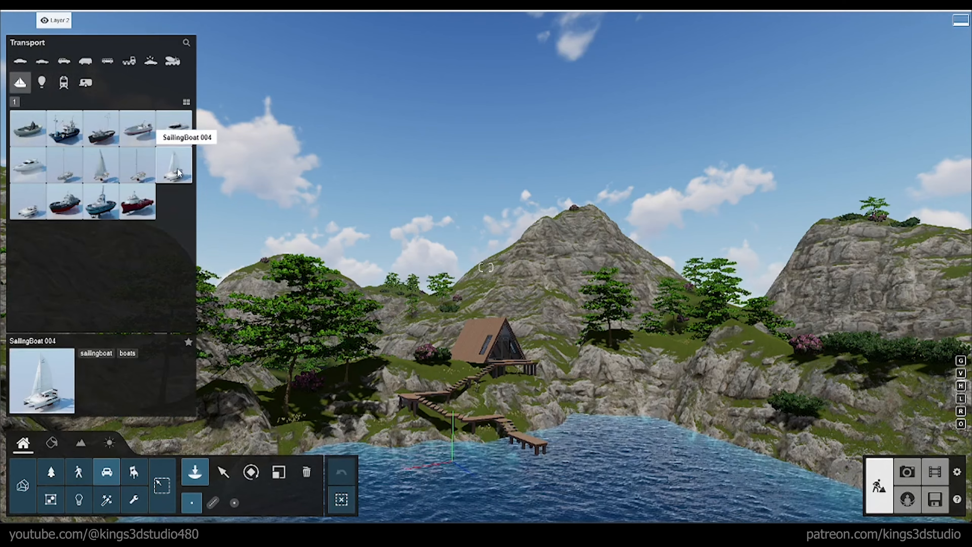
{"action": "left_click", "coordinate": [149, 173]}
{"action": "left_click", "coordinate": [701, 502]}
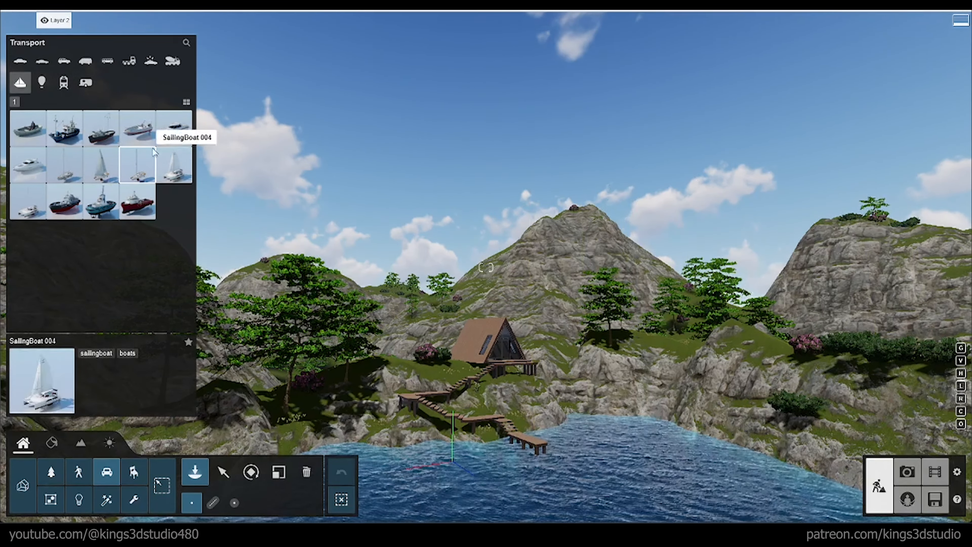
{"action": "left_click", "coordinate": [145, 136]}
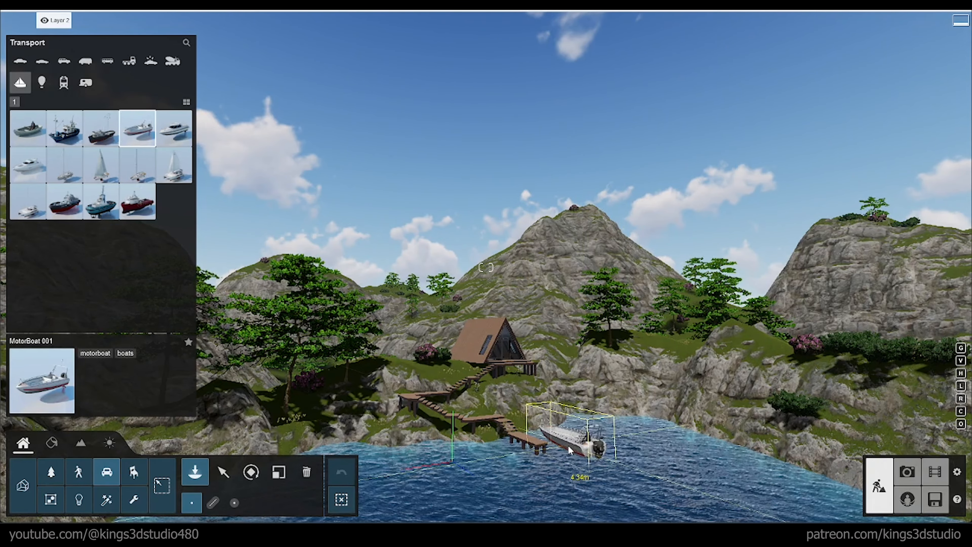
{"action": "left_click", "coordinate": [563, 449]}
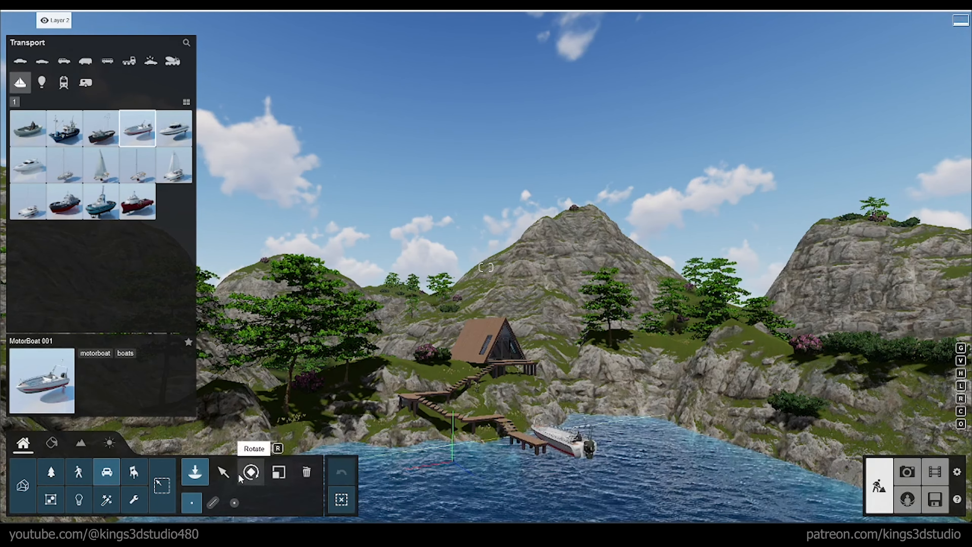
{"action": "left_click", "coordinate": [223, 472]}
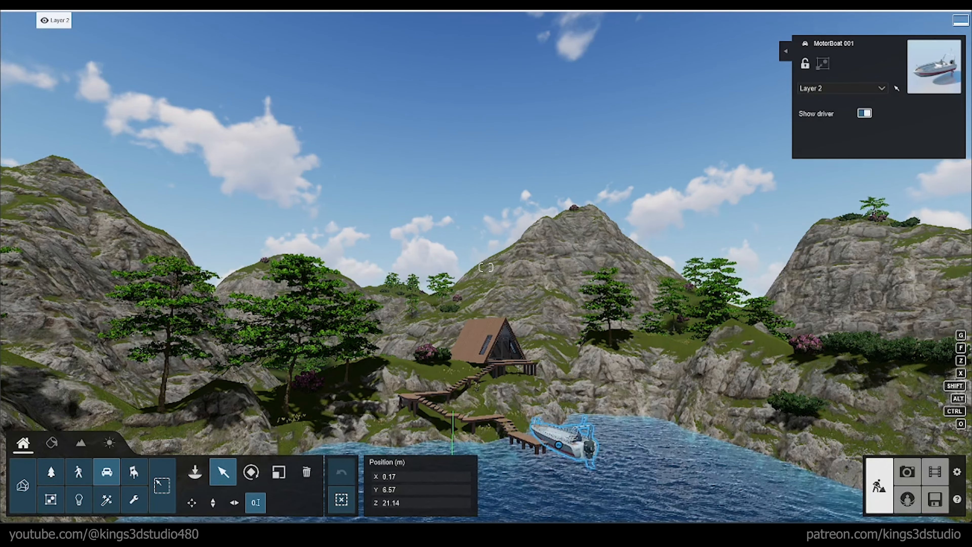
{"action": "right_click_drag", "start_coordinate": [453, 173], "coordinate": [393, 172]}
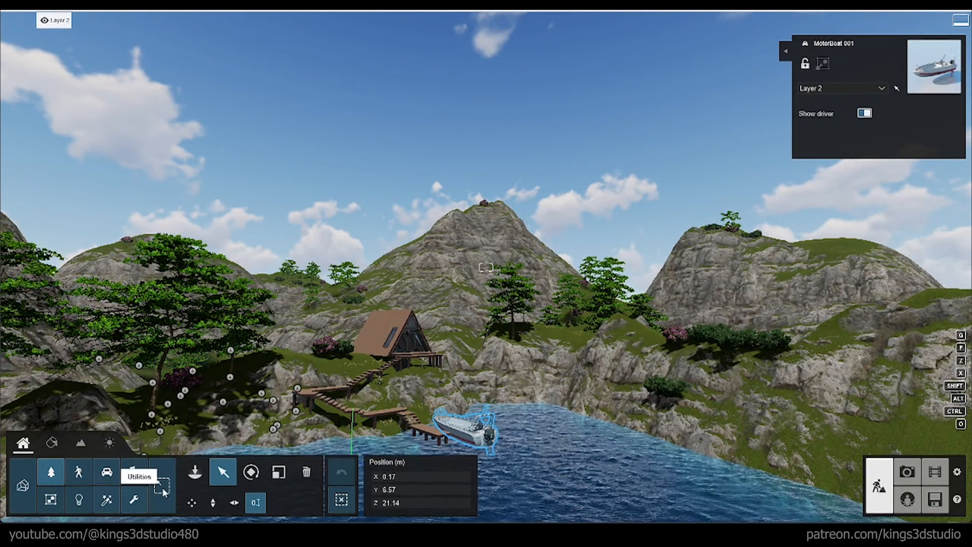
Step: Place Swan 001 Flying from the library's birds over the lake near the motorboat and select it
{"action": "left_click", "coordinate": [196, 479]}
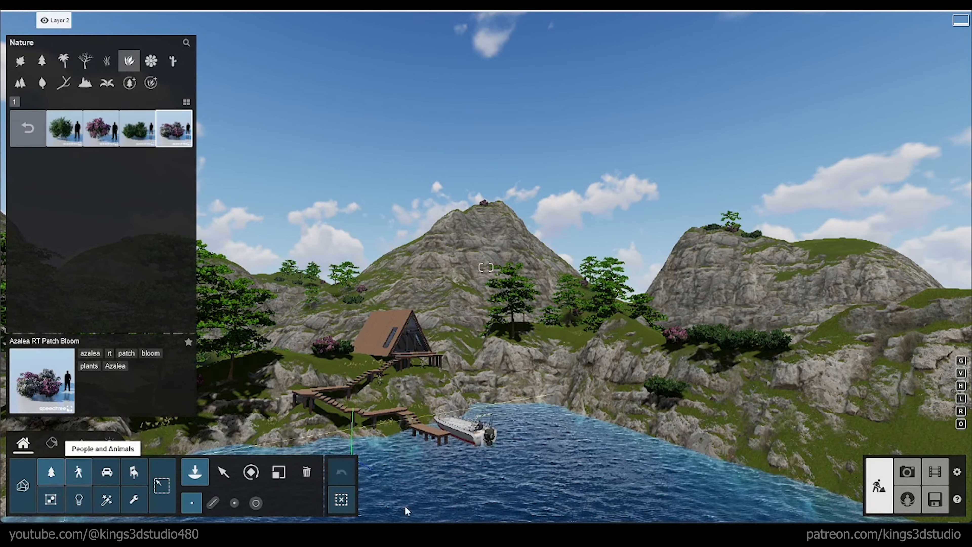
{"action": "left_click", "coordinate": [111, 475]}
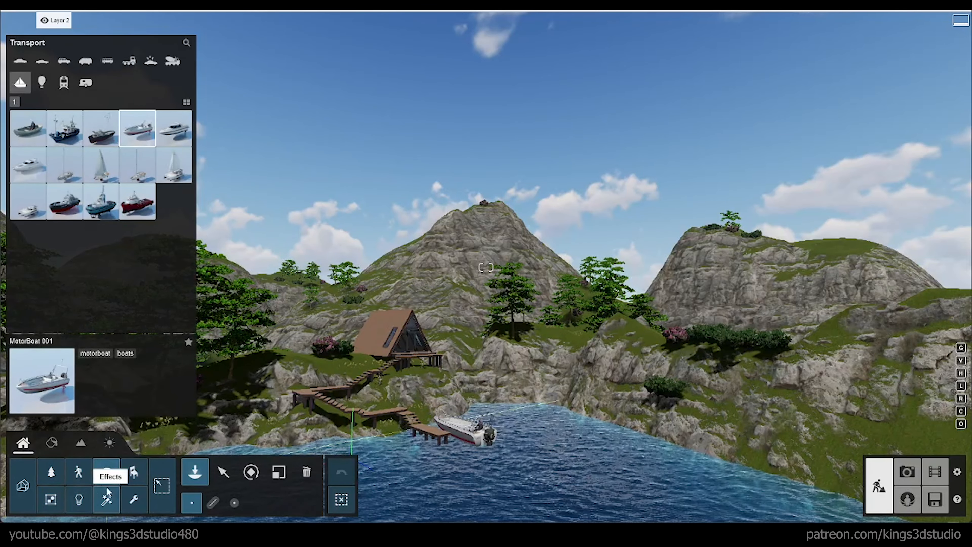
{"action": "left_click", "coordinate": [79, 474]}
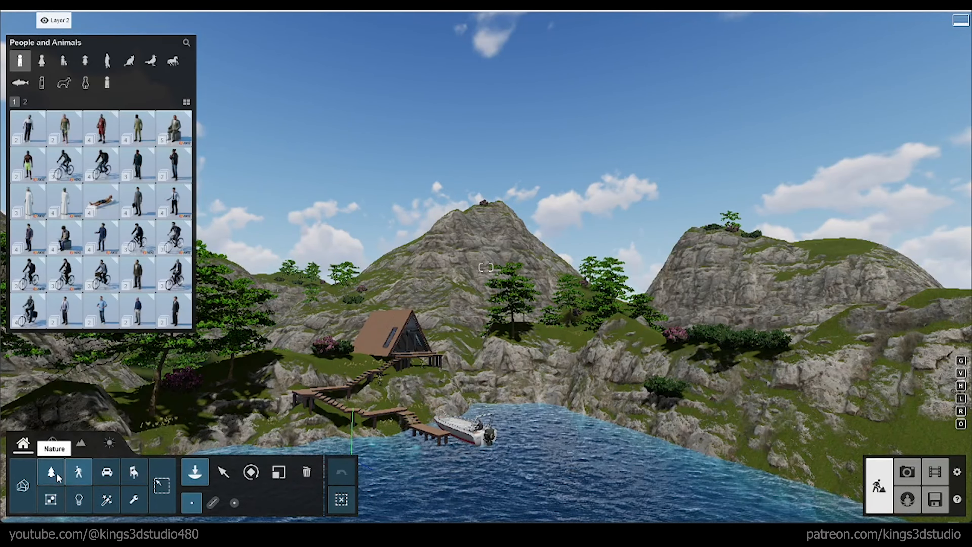
{"action": "left_click", "coordinate": [64, 85]}
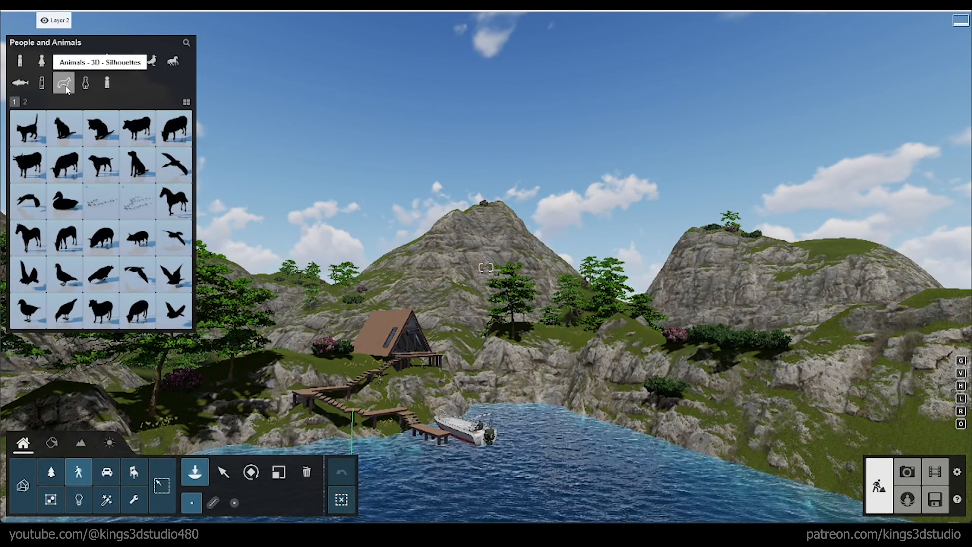
{"action": "left_click", "coordinate": [152, 62]}
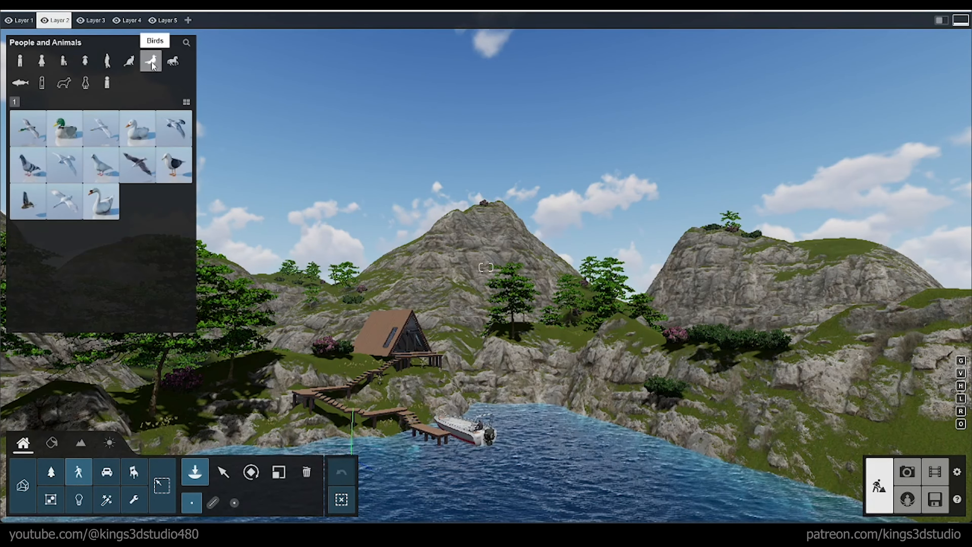
{"action": "left_click", "coordinate": [126, 65]}
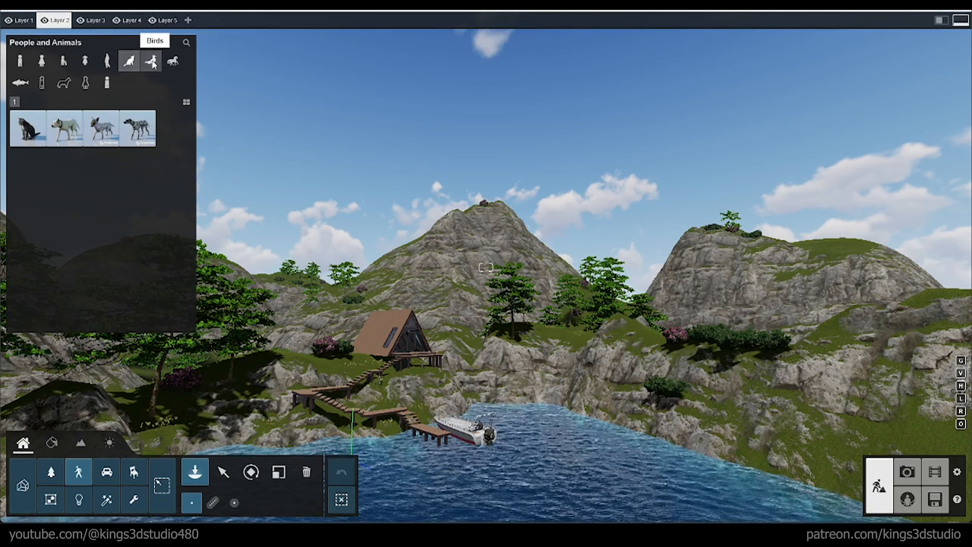
{"action": "left_click", "coordinate": [160, 59]}
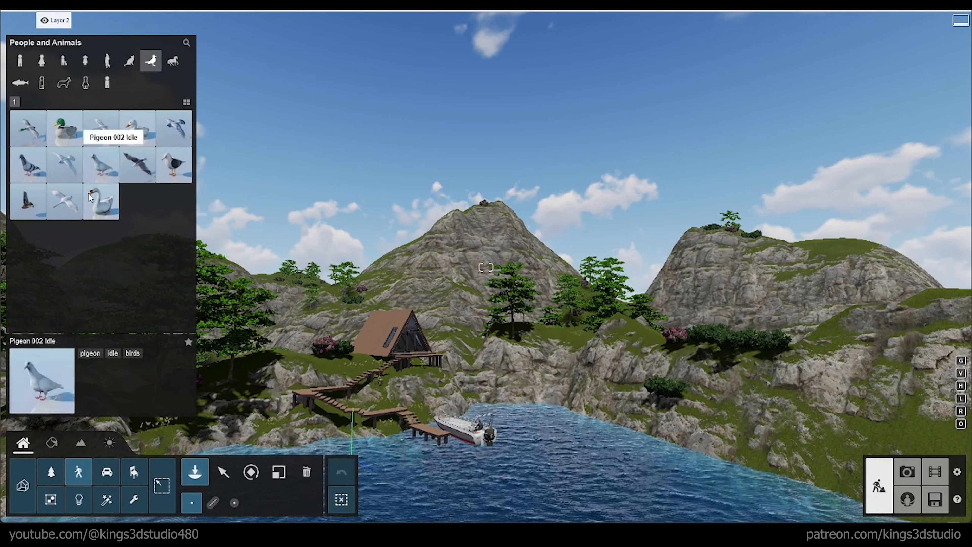
{"action": "left_click", "coordinate": [66, 202]}
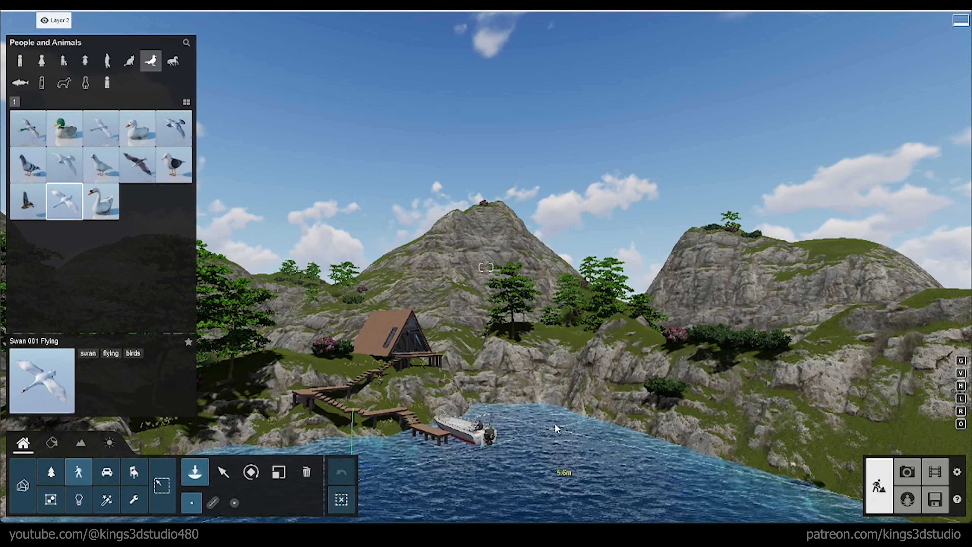
{"action": "left_click", "coordinate": [224, 472]}
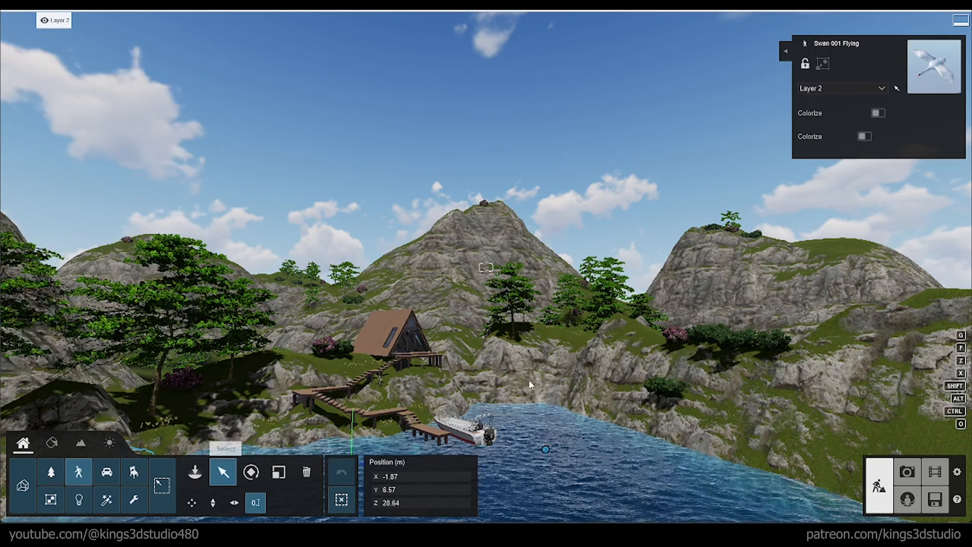
Step: Move the flying swan across the lake to about X -2.13, Z 26.99, near the motorboat
{"action": "right_click_drag", "start_coordinate": [585, 326], "coordinate": [683, 211]}
{"action": "key", "text": "w"}
{"action": "key", "text": "s"}
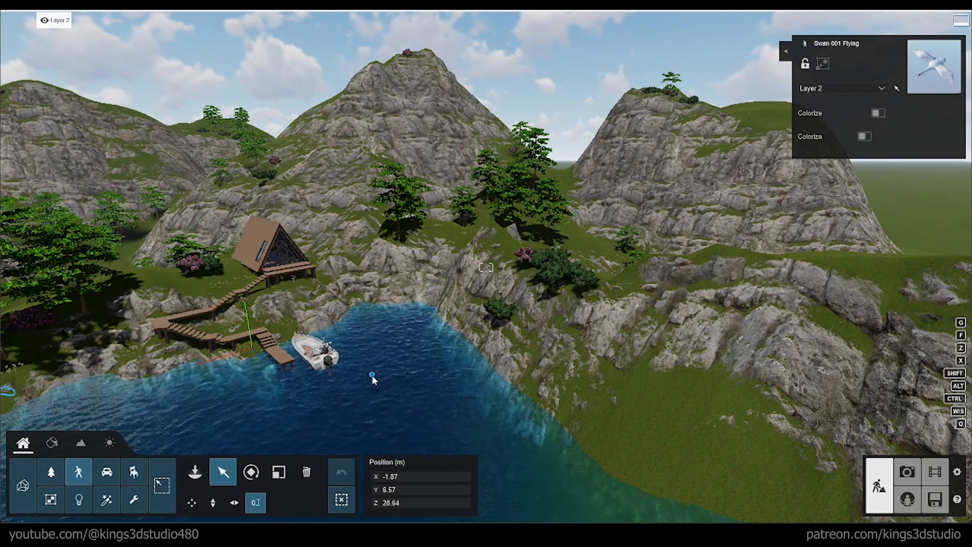
{"action": "key", "text": "s"}
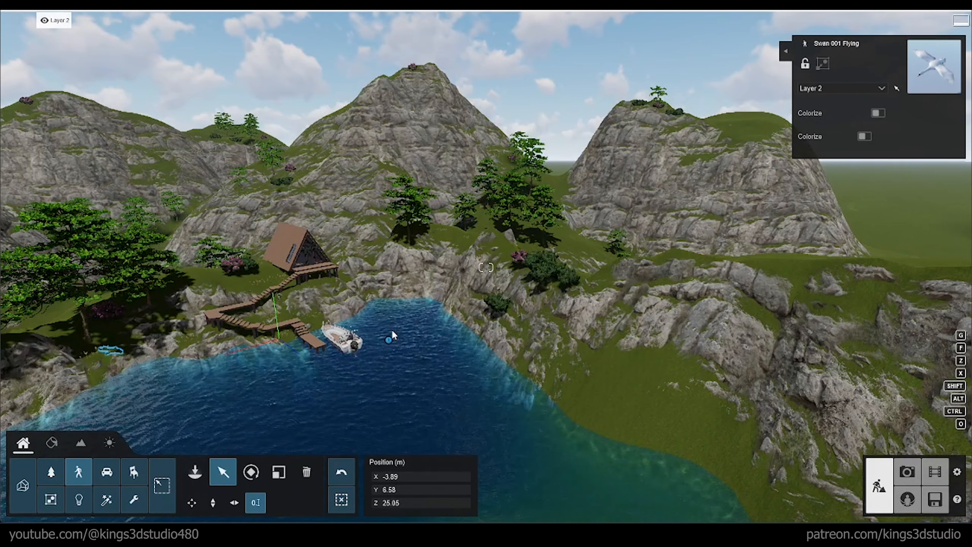
{"action": "key", "text": "shift+1"}
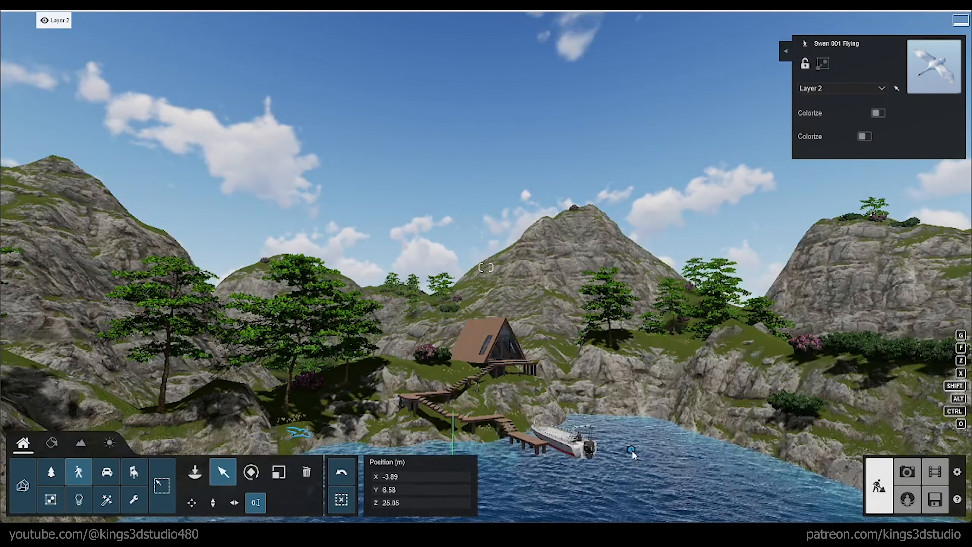
{"action": "left_click_drag", "start_coordinate": [629, 437], "coordinate": [638, 463]}
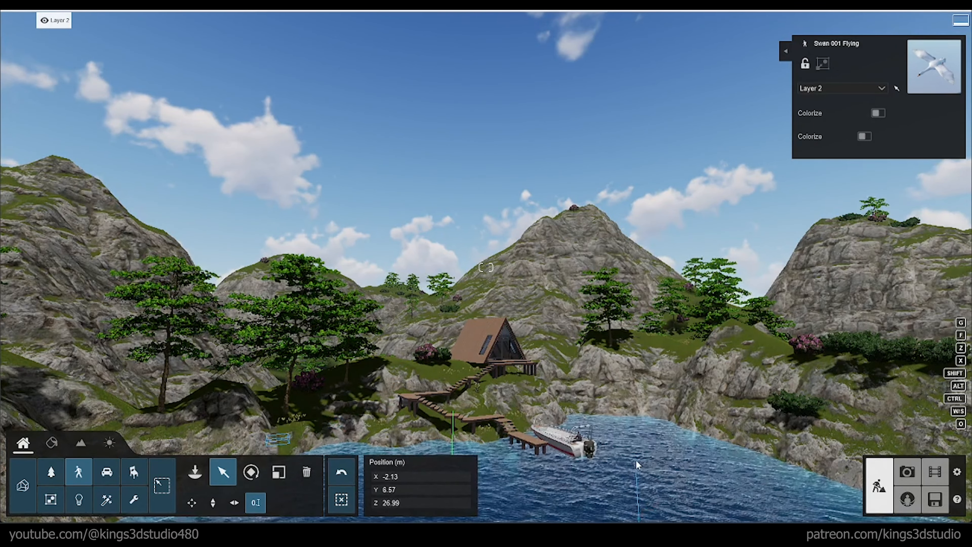
Step: Raise the flying swan vertically from the water into the sky, level with the mountain peaks
{"action": "left_click", "coordinate": [210, 503]}
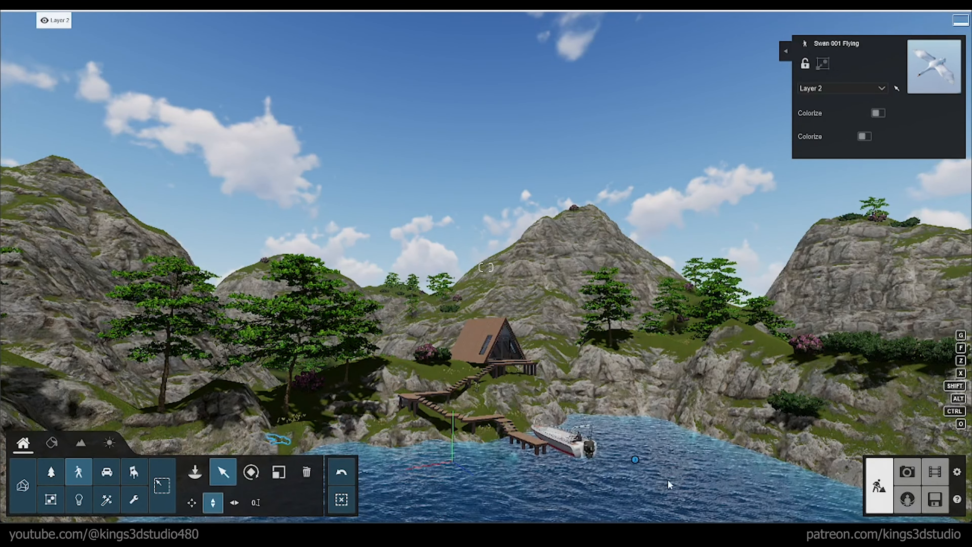
{"action": "left_click_drag", "start_coordinate": [635, 459], "coordinate": [628, 17]}
{"action": "left_click_drag", "start_coordinate": [625, 279], "coordinate": [617, 139]}
{"action": "mouse_move", "coordinate": [739, 17]}
{"action": "left_mouse_down"}
{"action": "mouse_move", "coordinate": [740, 89]}
{"action": "mouse_move", "coordinate": [720, 207]}
{"action": "left_mouse_up"}
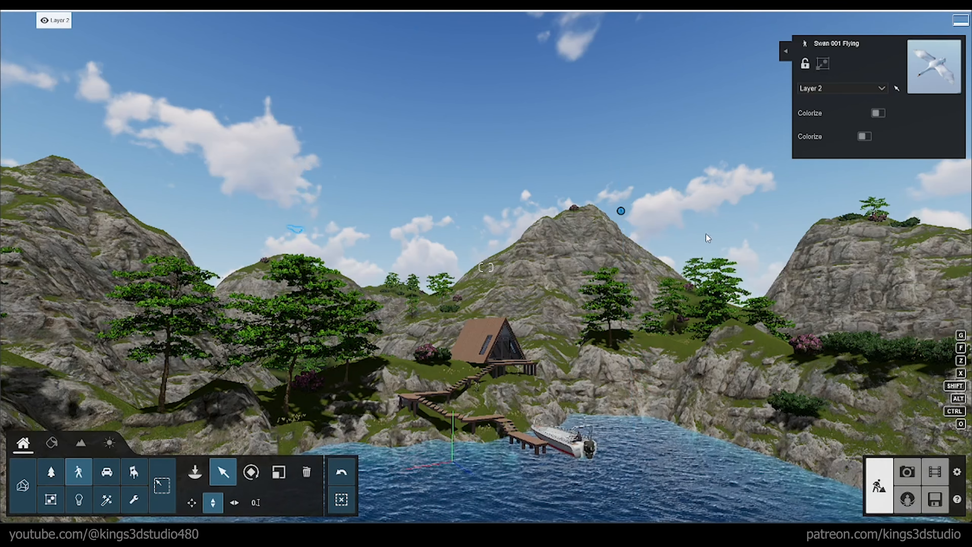
Step: Apply the Realistic style in Photo mode and lower its Color Correction temperature to the neutral midpoint
{"action": "left_click", "coordinate": [903, 472]}
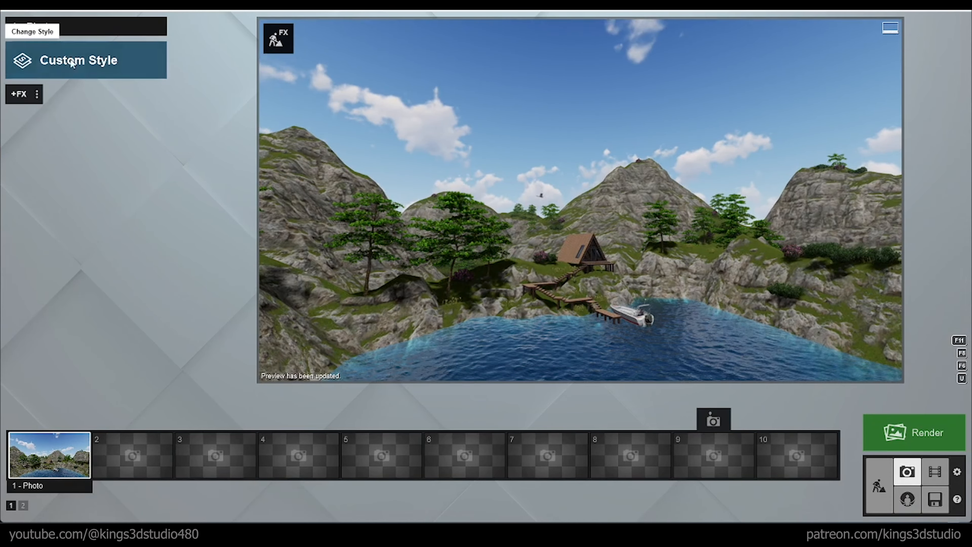
{"action": "left_click", "coordinate": [91, 71]}
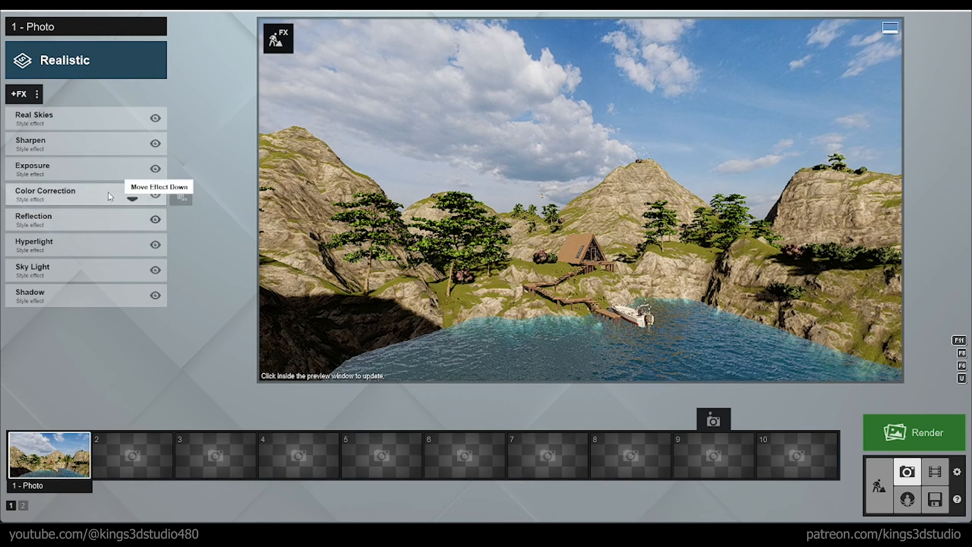
{"action": "left_click", "coordinate": [107, 191]}
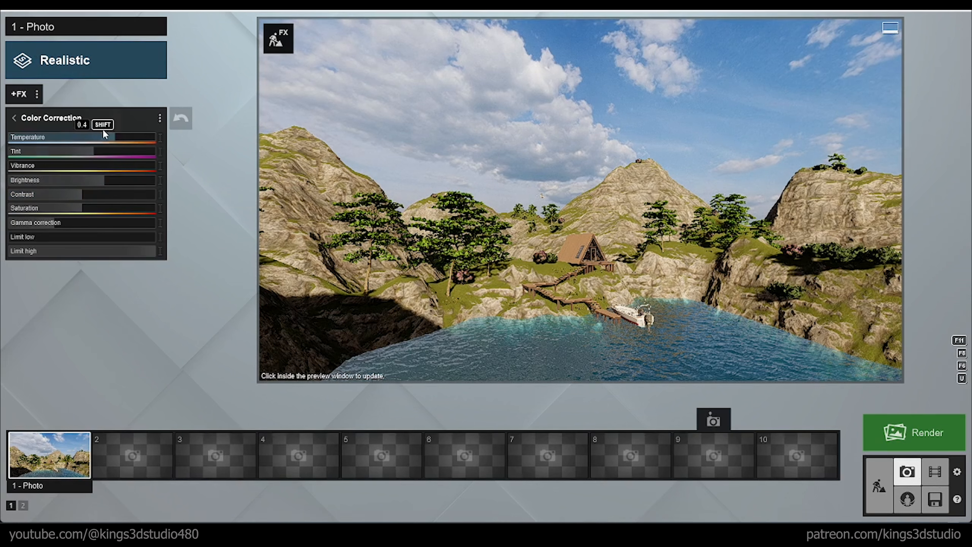
{"action": "left_click_drag", "start_coordinate": [103, 137], "coordinate": [82, 144]}
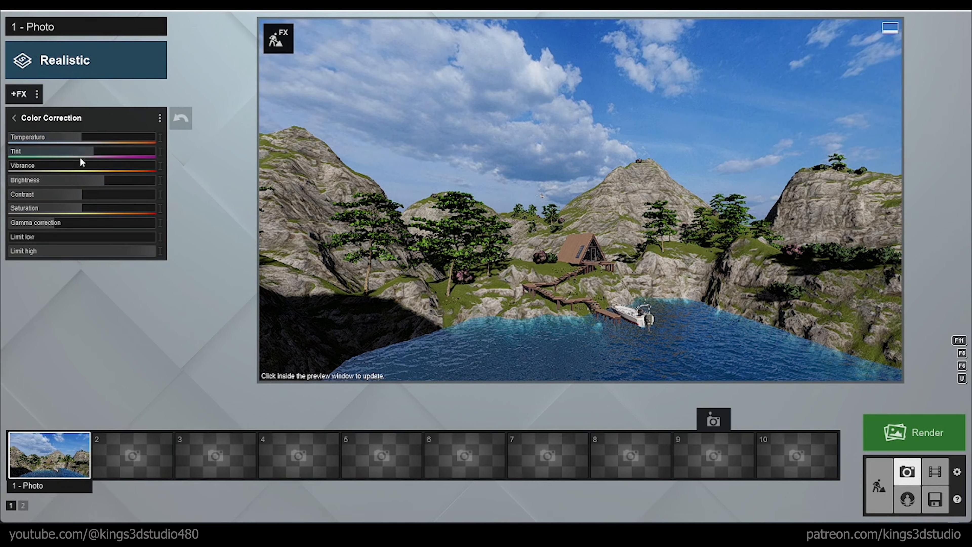
{"action": "left_click", "coordinate": [37, 122]}
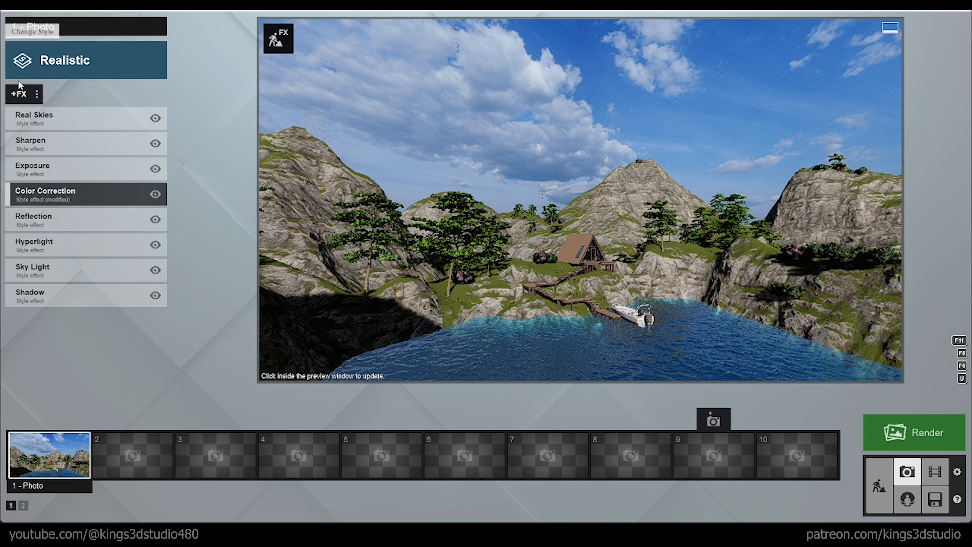
Step: Add the Depth of Field effect with Foreground / Background at its minimum and focus it on the cabin
{"action": "left_click", "coordinate": [26, 94]}
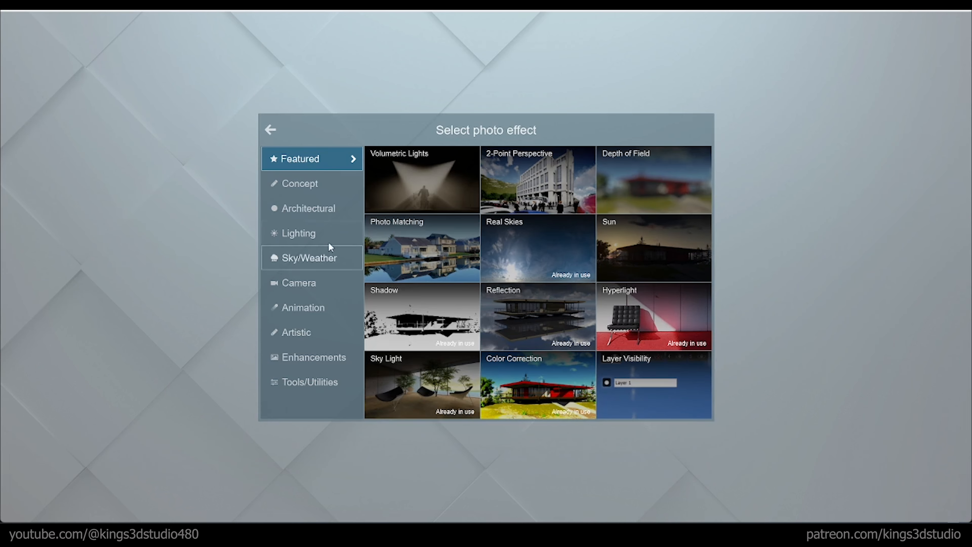
{"action": "left_click", "coordinate": [311, 279]}
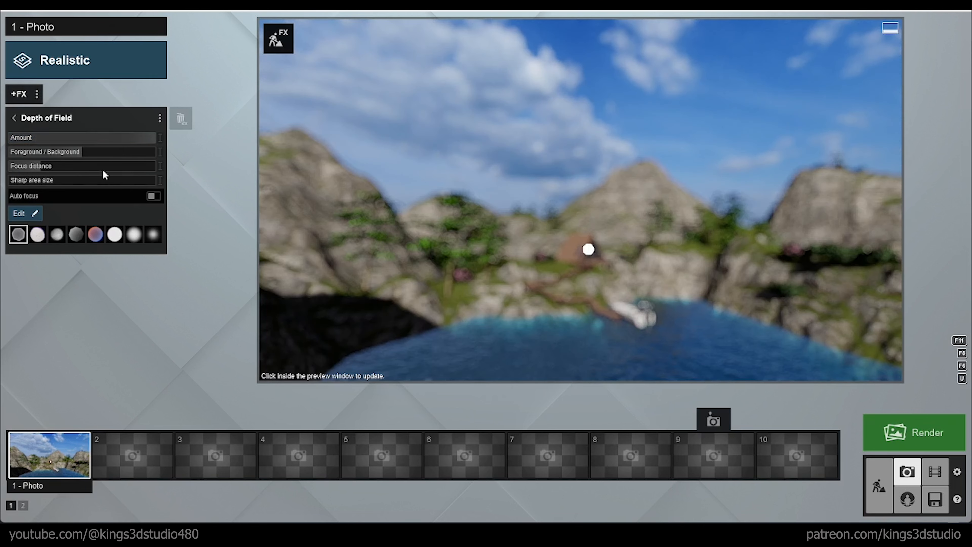
{"action": "left_click_drag", "start_coordinate": [57, 153], "coordinate": [8, 152]}
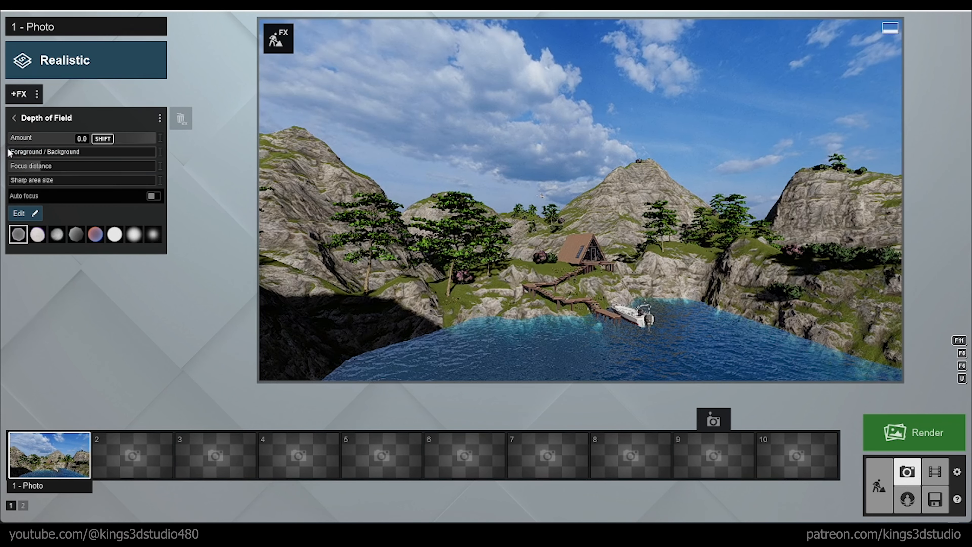
{"action": "left_click", "coordinate": [36, 214]}
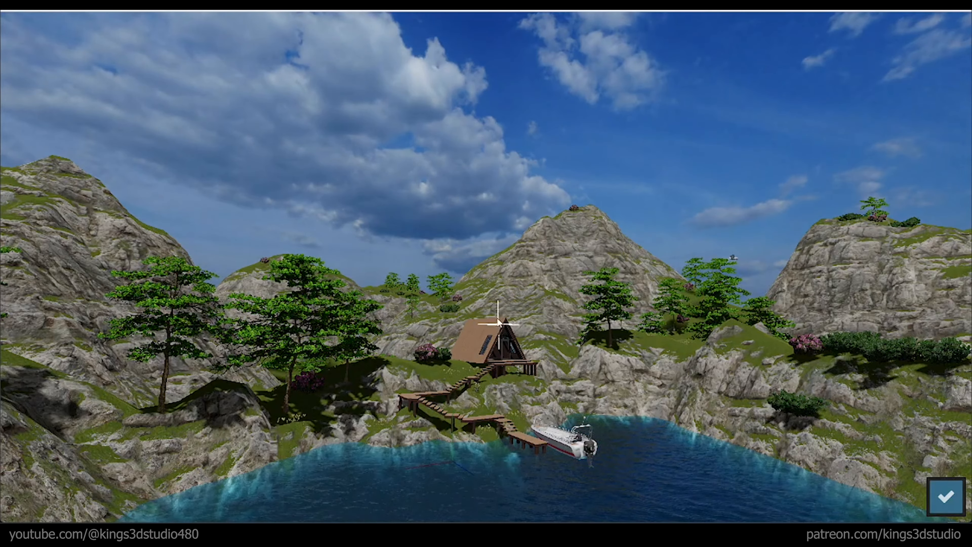
{"action": "left_click", "coordinate": [946, 496]}
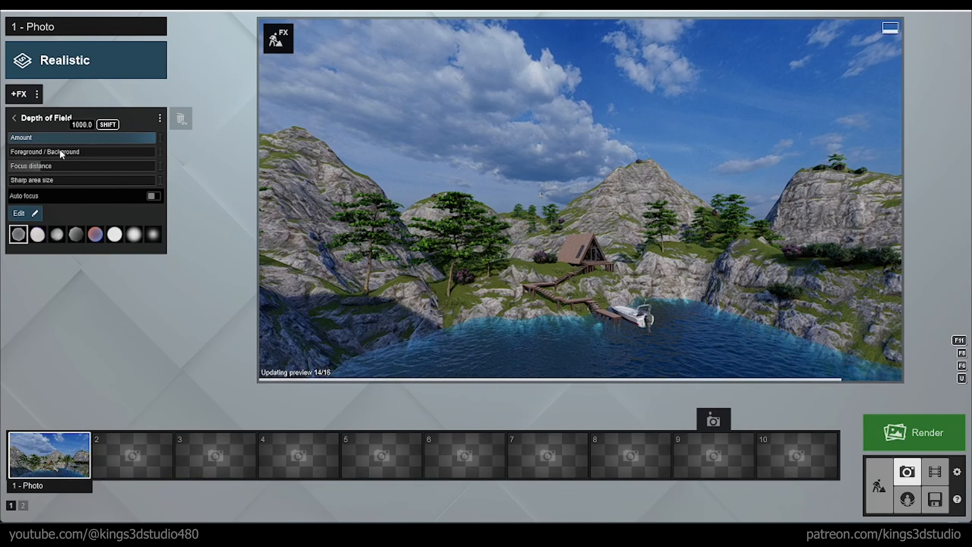
Step: Fine-tune Depth of Field by increasing the focus distance and slightly enlarging the sharp area, keeping the cabin as focus target
{"action": "left_click_drag", "start_coordinate": [61, 152], "coordinate": [2, 160]}
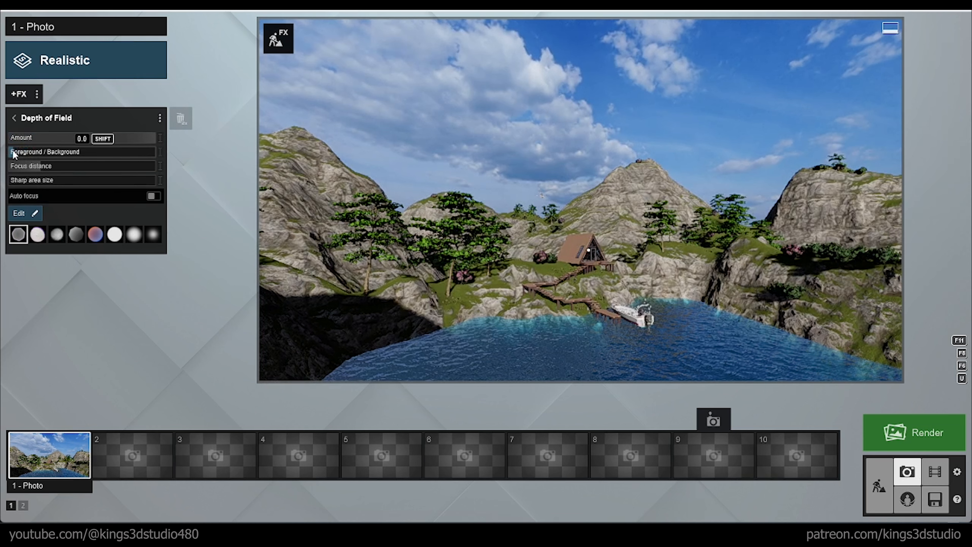
{"action": "left_click_drag", "start_coordinate": [21, 155], "coordinate": [62, 183]}
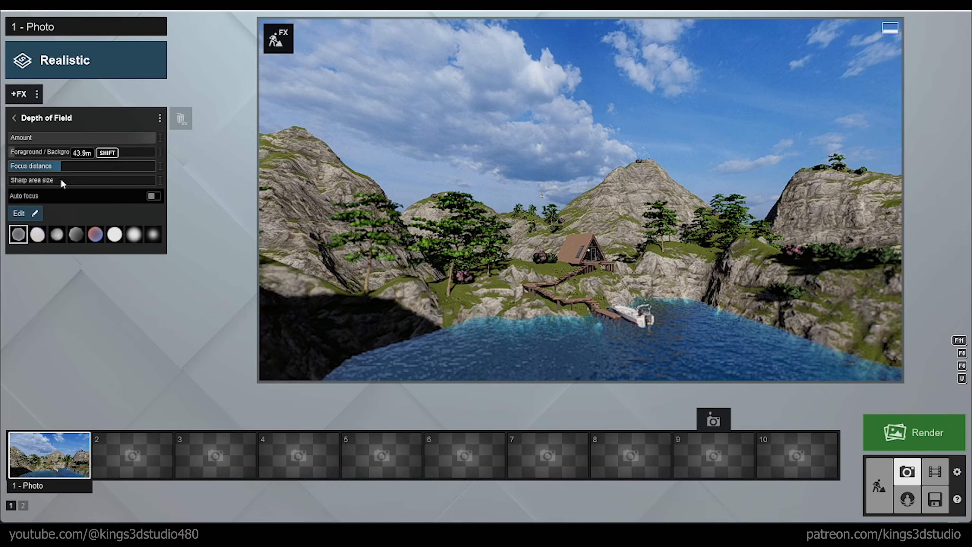
{"action": "left_click", "coordinate": [39, 212]}
{"action": "left_click", "coordinate": [950, 498]}
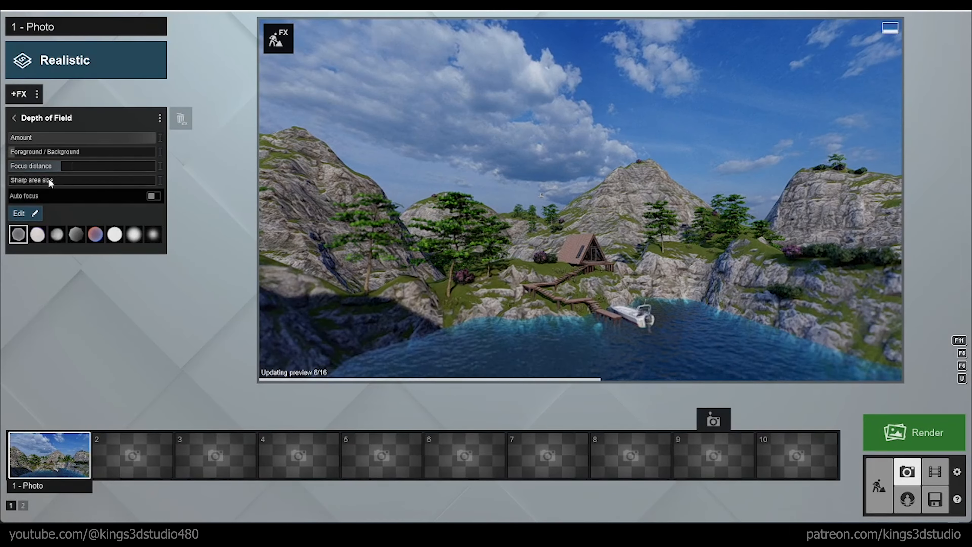
{"action": "mouse_move", "coordinate": [26, 182]}
{"action": "left_mouse_down"}
{"action": "mouse_move", "coordinate": [91, 185]}
{"action": "mouse_move", "coordinate": [0, 184]}
{"action": "mouse_move", "coordinate": [32, 178]}
{"action": "left_mouse_up"}
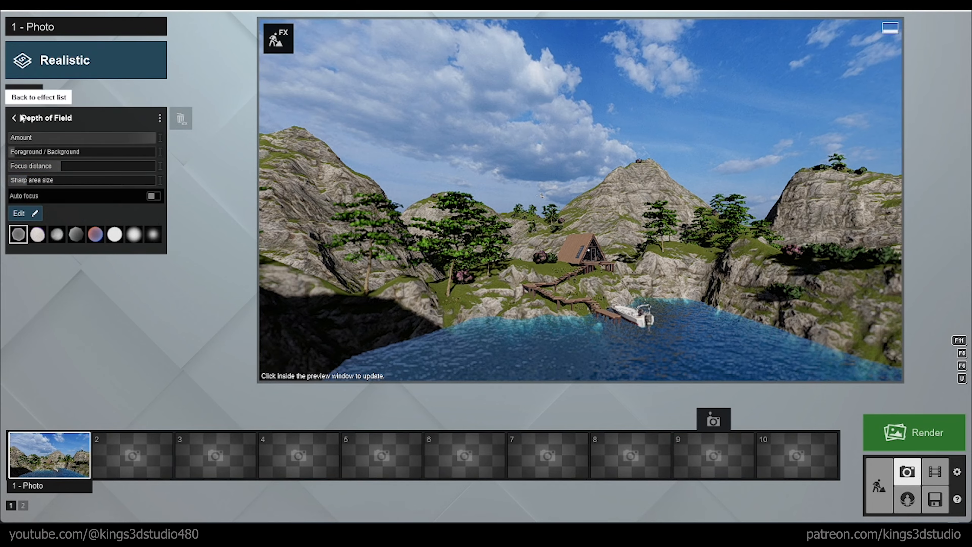
Step: Add the Fog weather effect, set its density to maximum and increase its falloff
{"action": "left_click", "coordinate": [18, 94]}
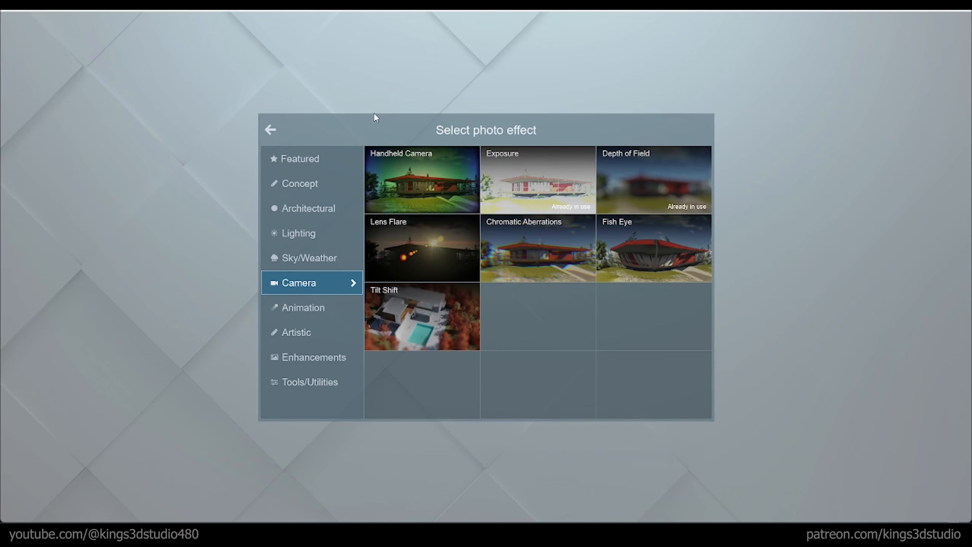
{"action": "left_click", "coordinate": [301, 338]}
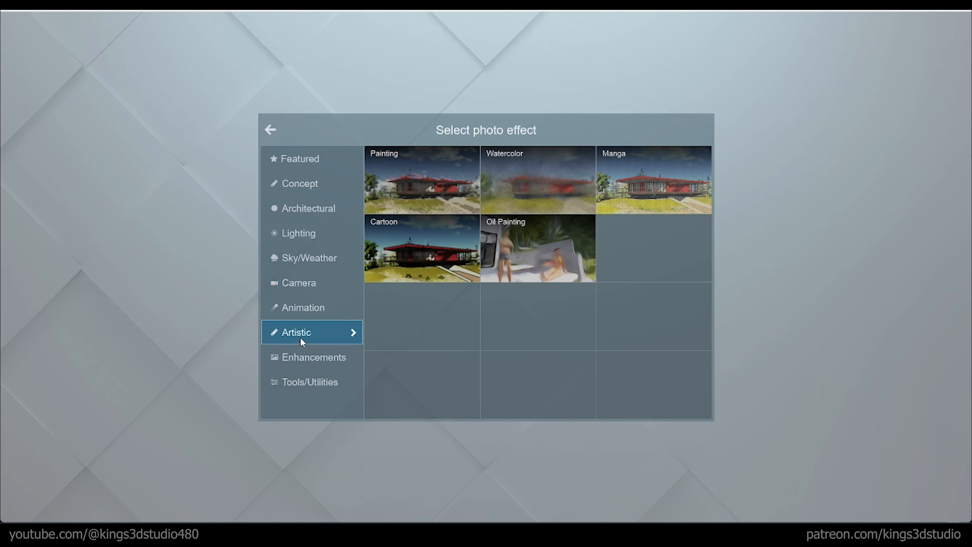
{"action": "left_click", "coordinate": [304, 257]}
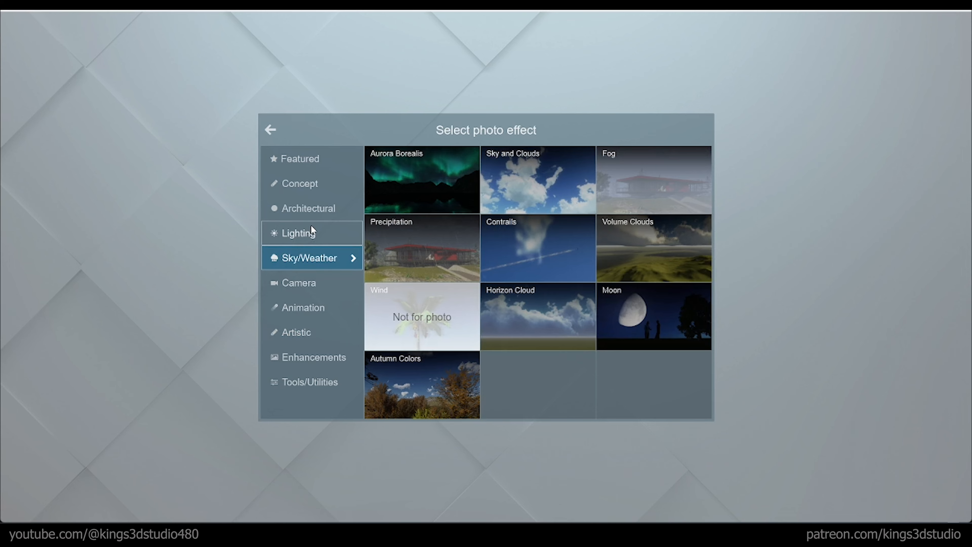
{"action": "left_click", "coordinate": [620, 185]}
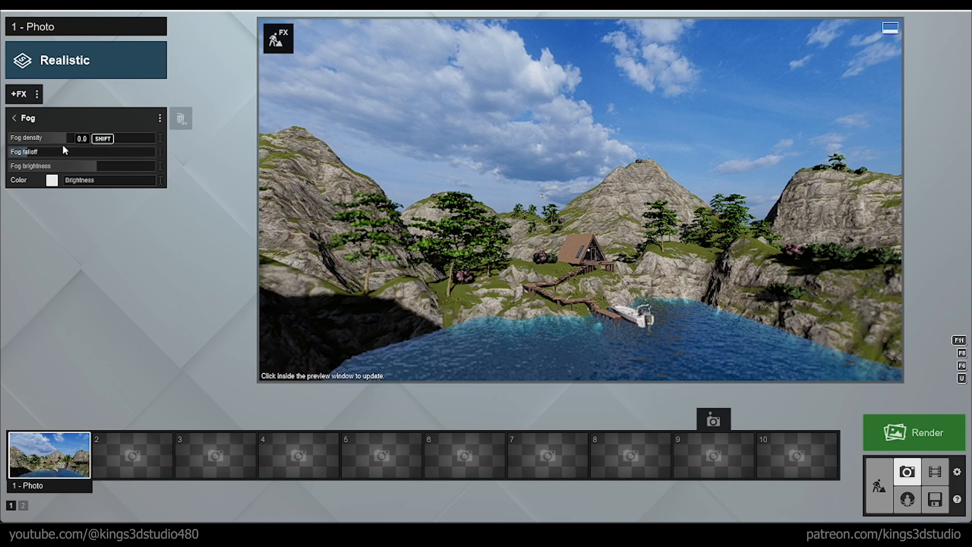
{"action": "left_click_drag", "start_coordinate": [62, 139], "coordinate": [215, 151]}
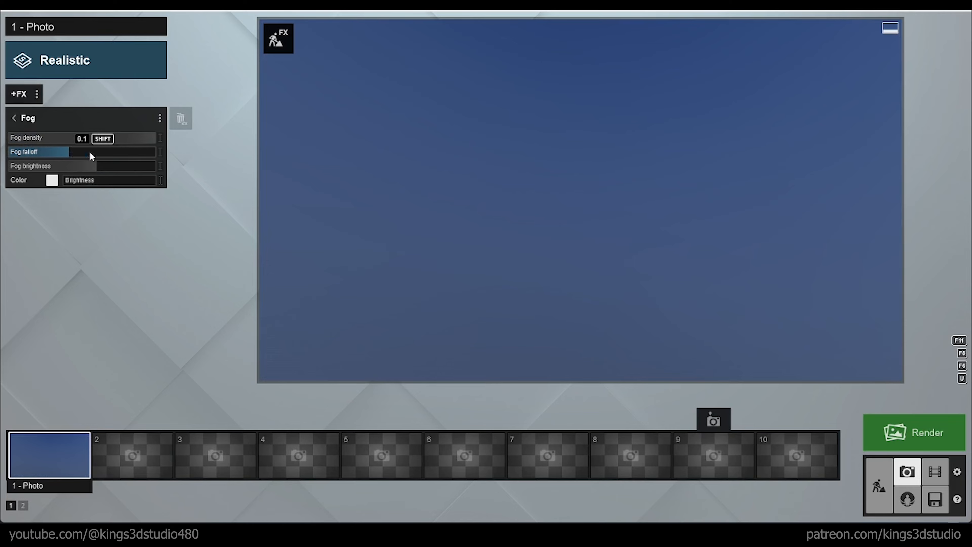
{"action": "mouse_move", "coordinate": [90, 153]}
{"action": "left_mouse_down"}
{"action": "mouse_move", "coordinate": [119, 153]}
{"action": "mouse_move", "coordinate": [91, 147]}
{"action": "mouse_move", "coordinate": [107, 152]}
{"action": "mouse_move", "coordinate": [63, 167]}
{"action": "mouse_move", "coordinate": [114, 166]}
{"action": "mouse_move", "coordinate": [15, 140]}
{"action": "mouse_move", "coordinate": [116, 146]}
{"action": "mouse_move", "coordinate": [83, 149]}
{"action": "left_mouse_up"}
Step: Add the Vignette enhancement effect to the photo and reduce its settings for a subtle edge darkening
{"action": "left_click", "coordinate": [18, 97]}
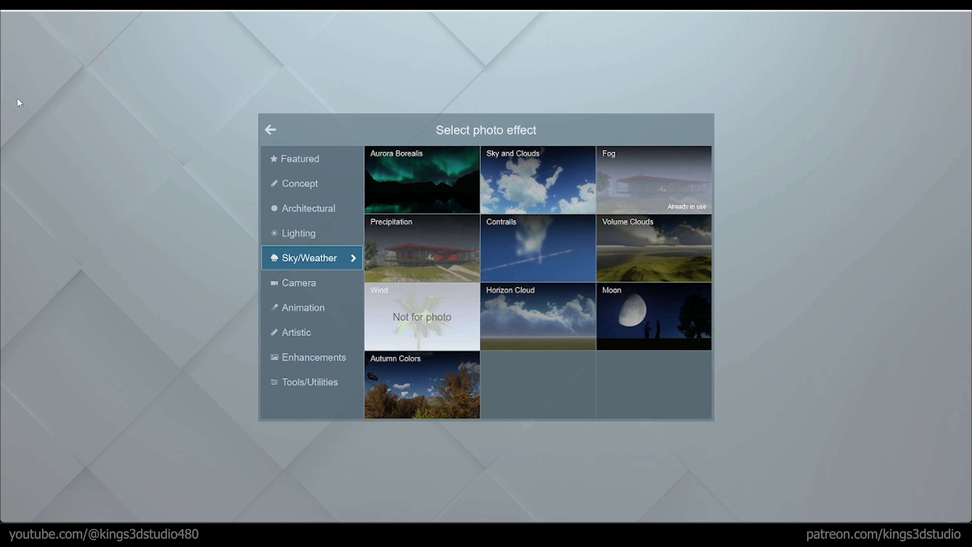
{"action": "left_click", "coordinate": [311, 234]}
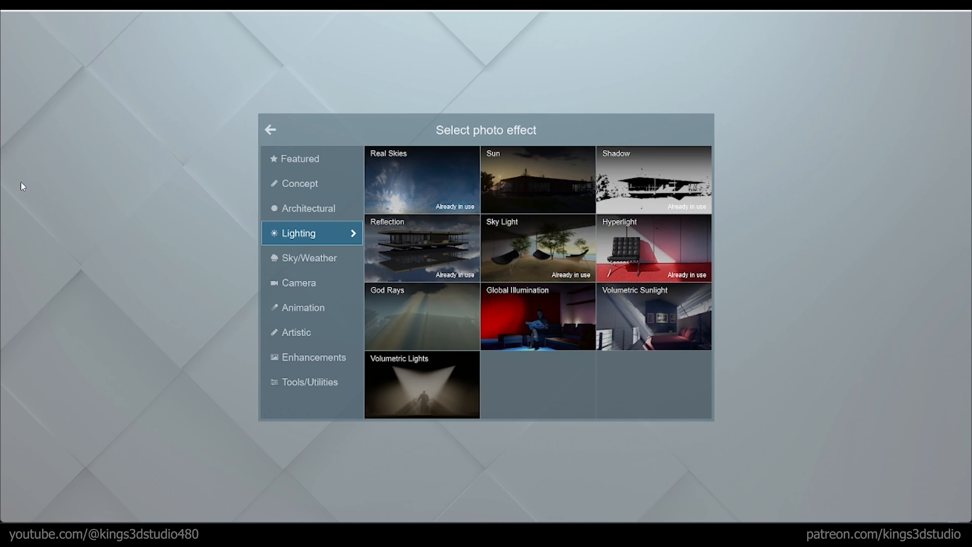
{"action": "left_click", "coordinate": [302, 210]}
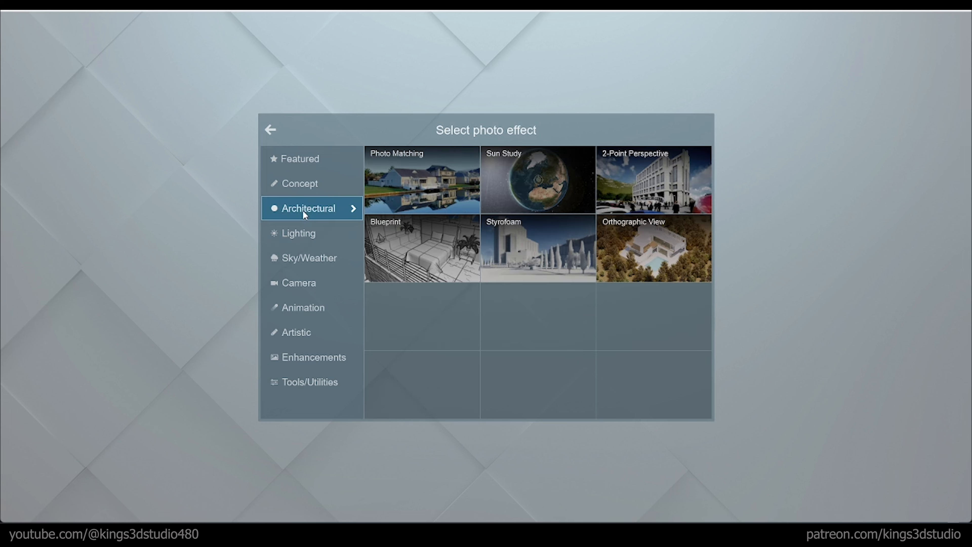
{"action": "left_click", "coordinate": [310, 184]}
{"action": "left_click", "coordinate": [315, 164]}
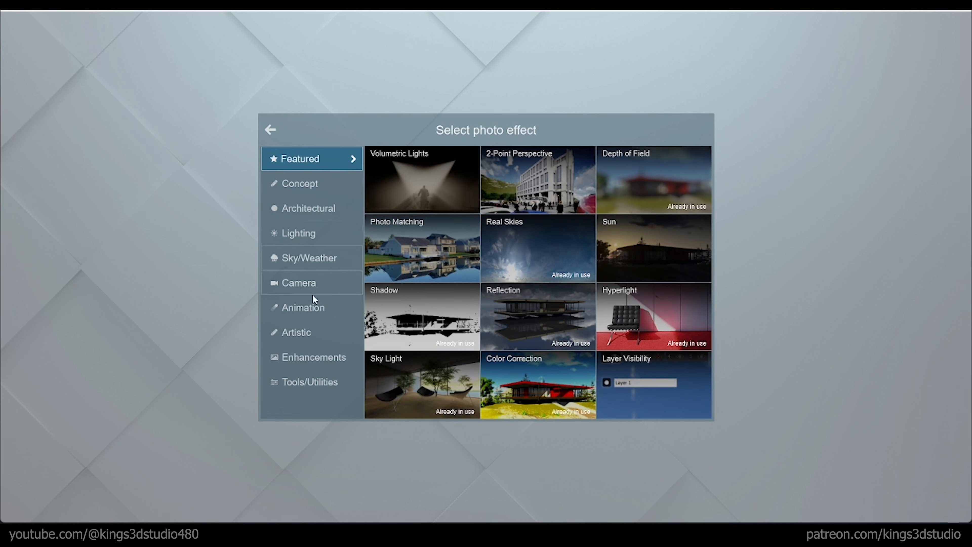
{"action": "left_click", "coordinate": [325, 380]}
{"action": "left_click", "coordinate": [328, 363]}
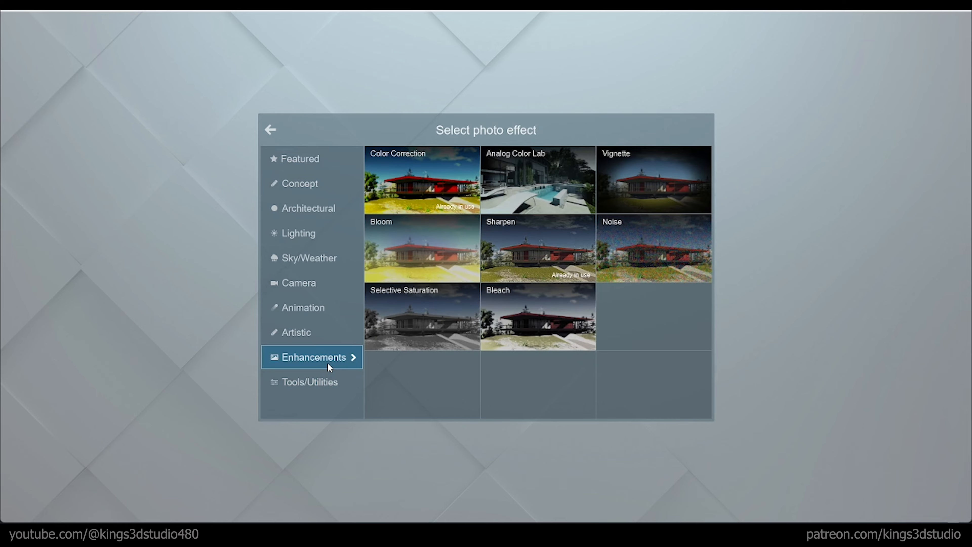
{"action": "left_click", "coordinate": [671, 188]}
{"action": "left_click_drag", "start_coordinate": [69, 138], "coordinate": [19, 134]}
{"action": "mouse_move", "coordinate": [128, 155]}
{"action": "left_mouse_down"}
{"action": "mouse_move", "coordinate": [34, 142]}
{"action": "mouse_move", "coordinate": [185, 153]}
{"action": "mouse_move", "coordinate": [113, 144]}
{"action": "left_mouse_up"}
{"action": "left_click_drag", "start_coordinate": [54, 139], "coordinate": [13, 142]}
{"action": "left_click", "coordinate": [14, 119]}
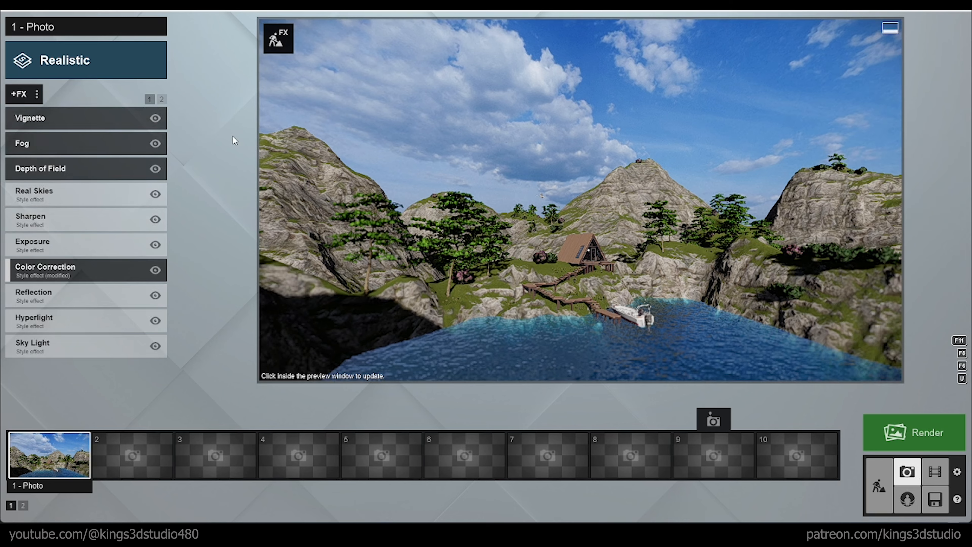
Step: Slightly increase the Real Skies heading to rotate the sky and refresh the photo preview
{"action": "left_click", "coordinate": [91, 191]}
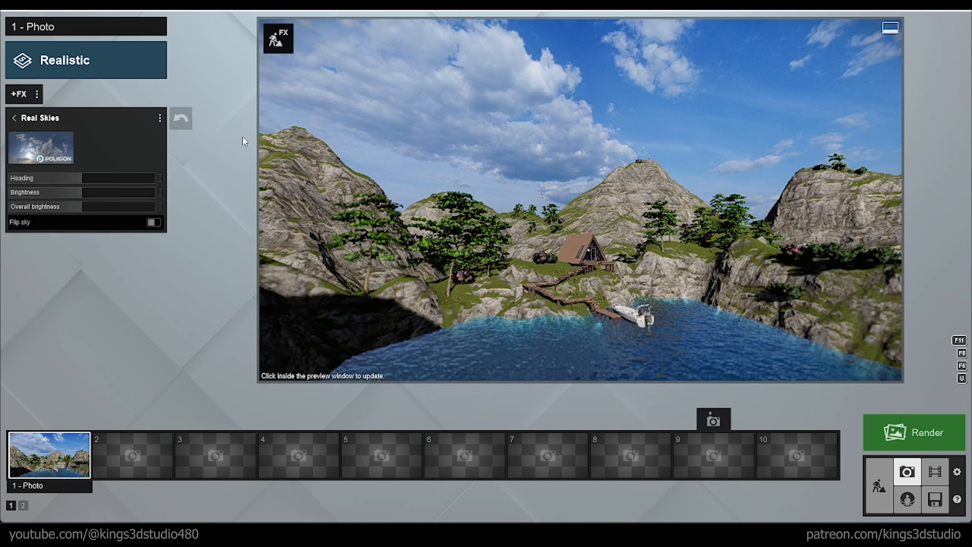
{"action": "mouse_move", "coordinate": [95, 177]}
{"action": "left_mouse_down"}
{"action": "mouse_move", "coordinate": [168, 194]}
{"action": "mouse_move", "coordinate": [88, 182]}
{"action": "mouse_move", "coordinate": [48, 164]}
{"action": "mouse_move", "coordinate": [60, 170]}
{"action": "mouse_move", "coordinate": [21, 168]}
{"action": "mouse_move", "coordinate": [147, 183]}
{"action": "mouse_move", "coordinate": [83, 177]}
{"action": "mouse_move", "coordinate": [88, 172]}
{"action": "left_mouse_up"}
{"action": "left_click", "coordinate": [396, 156]}
{"action": "left_click", "coordinate": [15, 118]}
{"action": "left_click", "coordinate": [279, 181]}
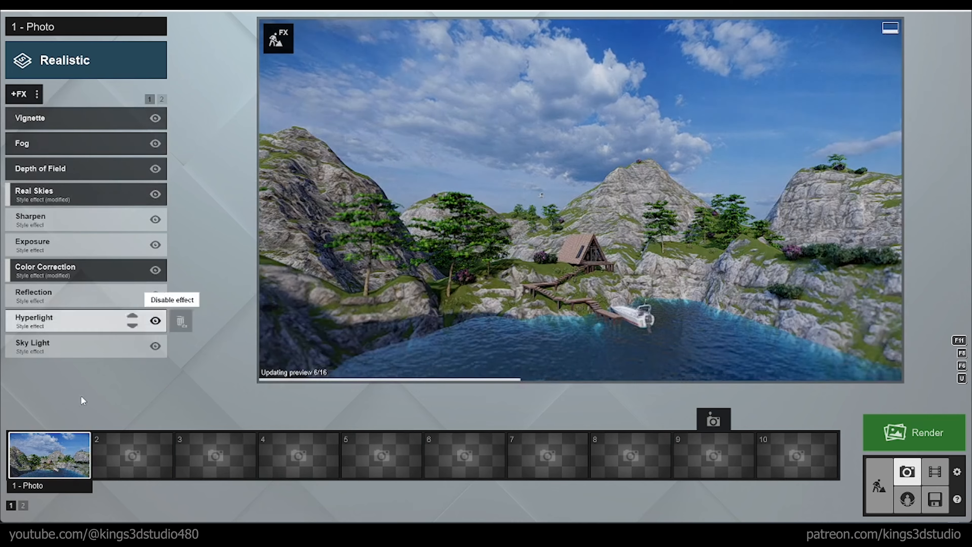
Step: Copy the styled photo into the second slot and look through the photo effect categories for a weather effect
{"action": "left_click", "coordinate": [95, 440]}
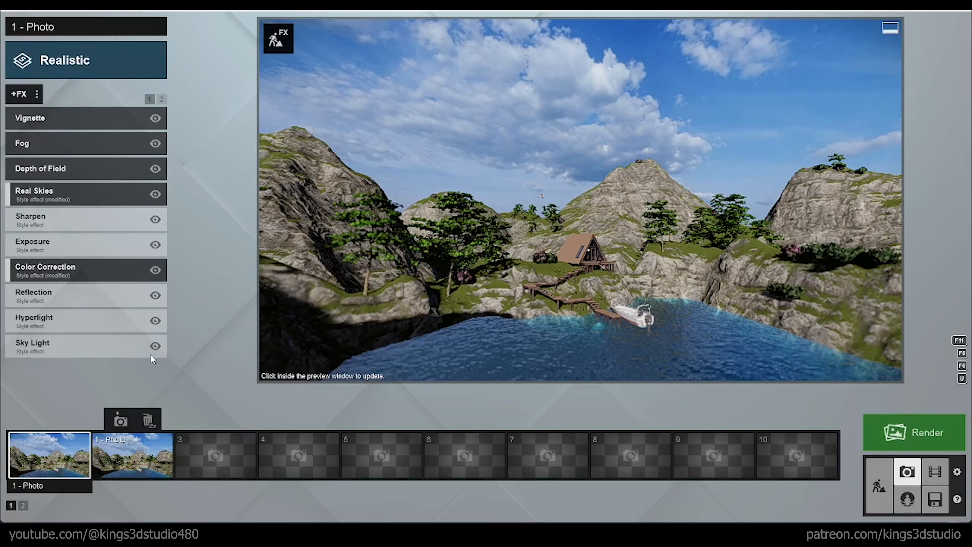
{"action": "left_click", "coordinate": [21, 93]}
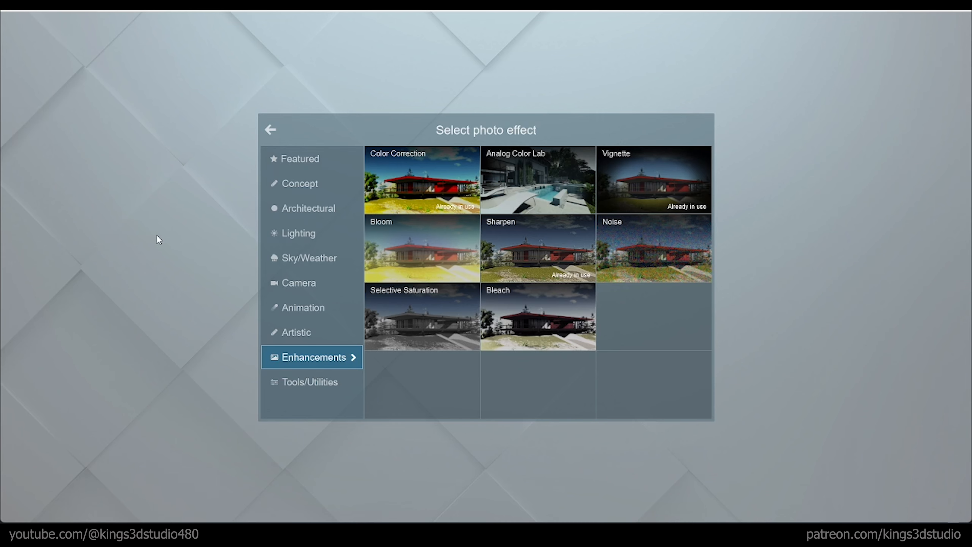
{"action": "left_click", "coordinate": [298, 258]}
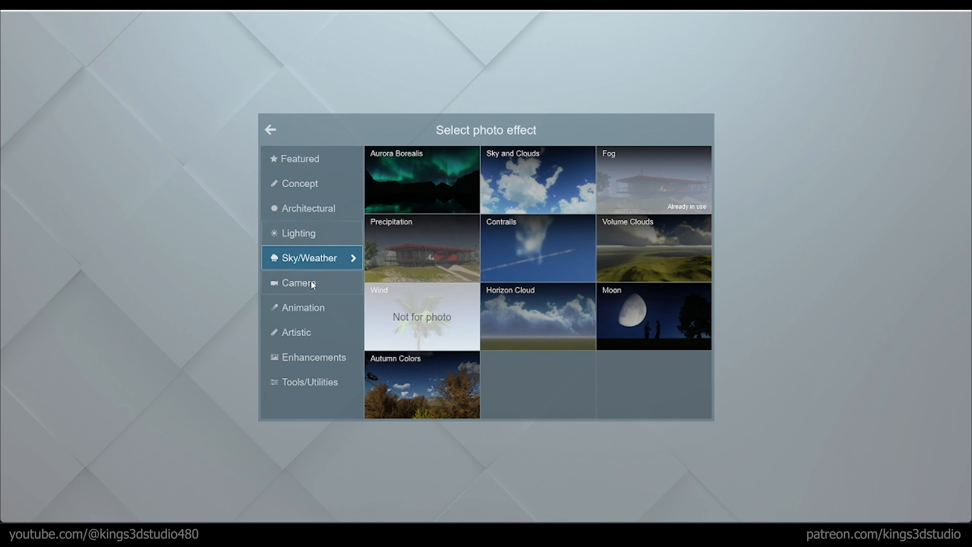
{"action": "left_click", "coordinate": [300, 159]}
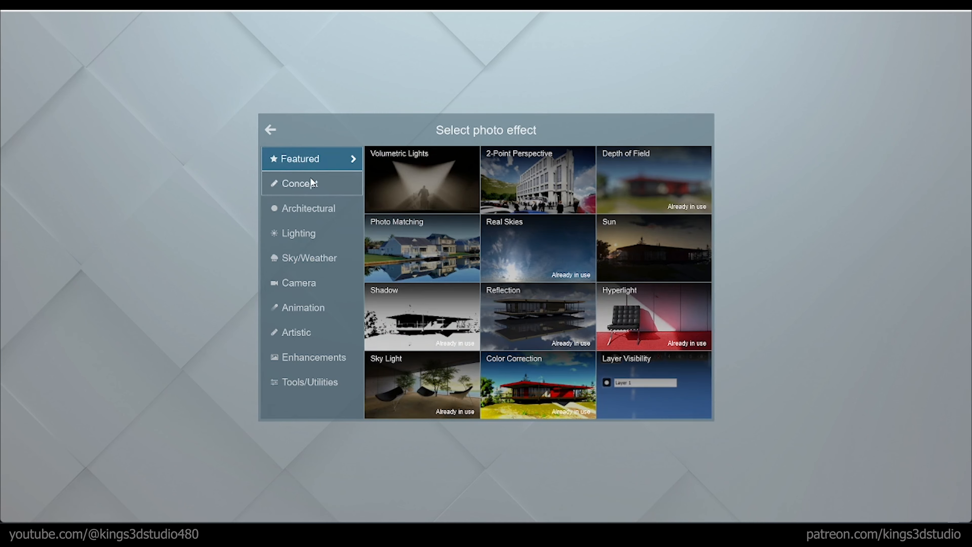
{"action": "left_click", "coordinate": [311, 179]}
{"action": "left_click", "coordinate": [307, 209]}
{"action": "left_click", "coordinate": [301, 232]}
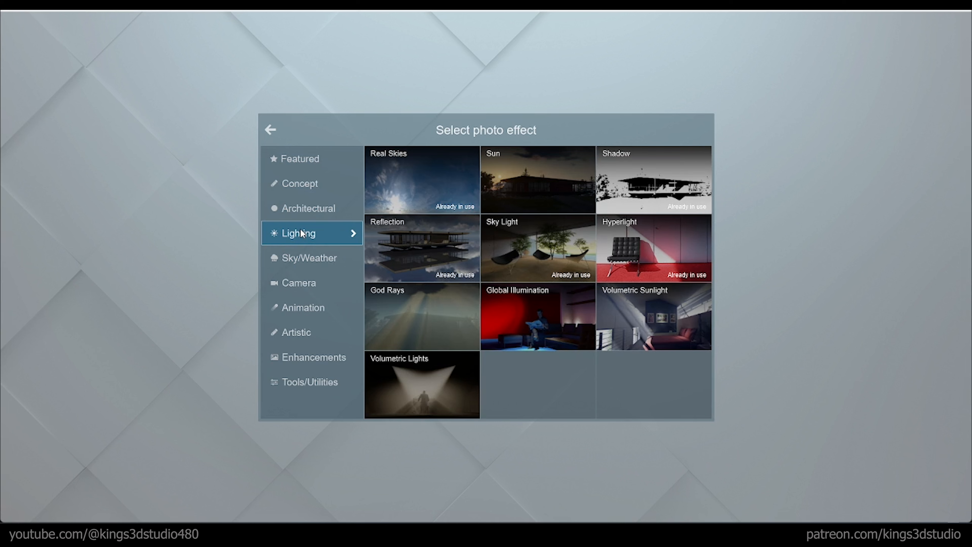
{"action": "left_click", "coordinate": [299, 258]}
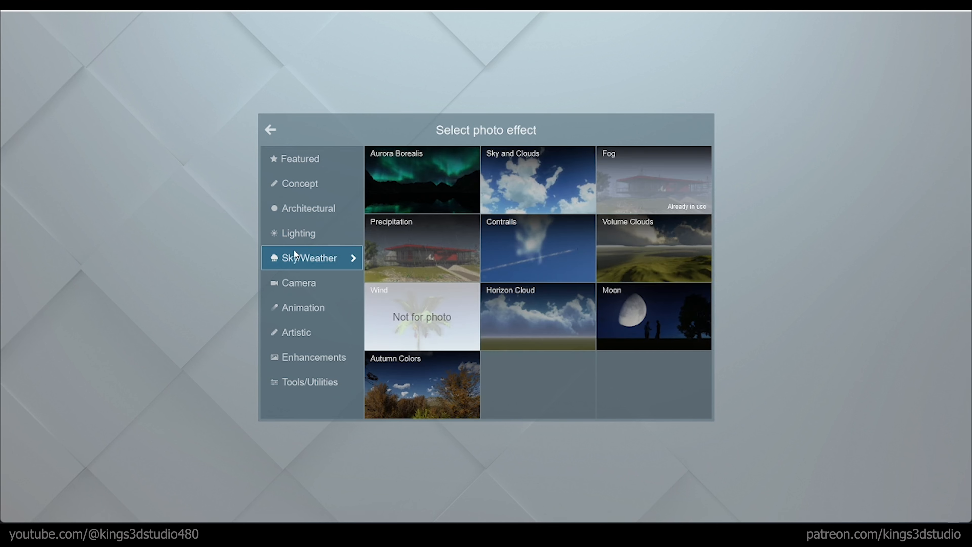
{"action": "left_click", "coordinate": [297, 283]}
{"action": "left_click", "coordinate": [303, 309]}
{"action": "left_click", "coordinate": [305, 333]}
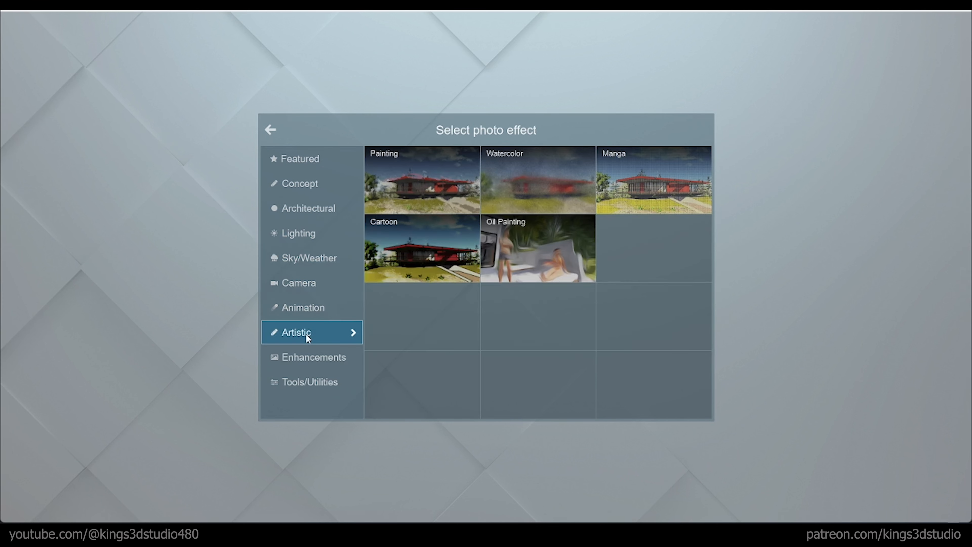
{"action": "left_click", "coordinate": [308, 362]}
{"action": "left_click", "coordinate": [310, 380]}
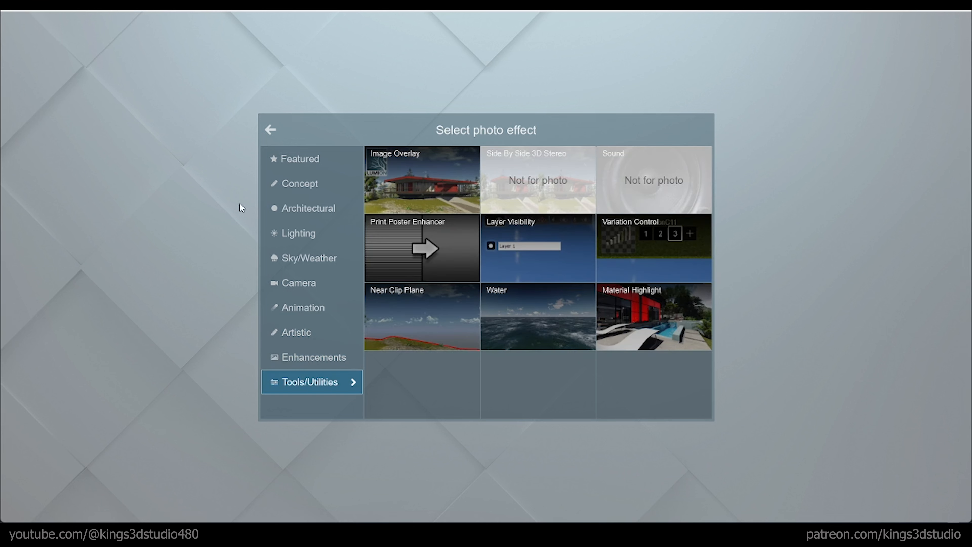
{"action": "left_click", "coordinate": [296, 355]}
Step: Add the Precipitation effect to the second photo, set Rain / Snow to 0.5 and slightly increase the precipitation phase
{"action": "left_click", "coordinate": [304, 253]}
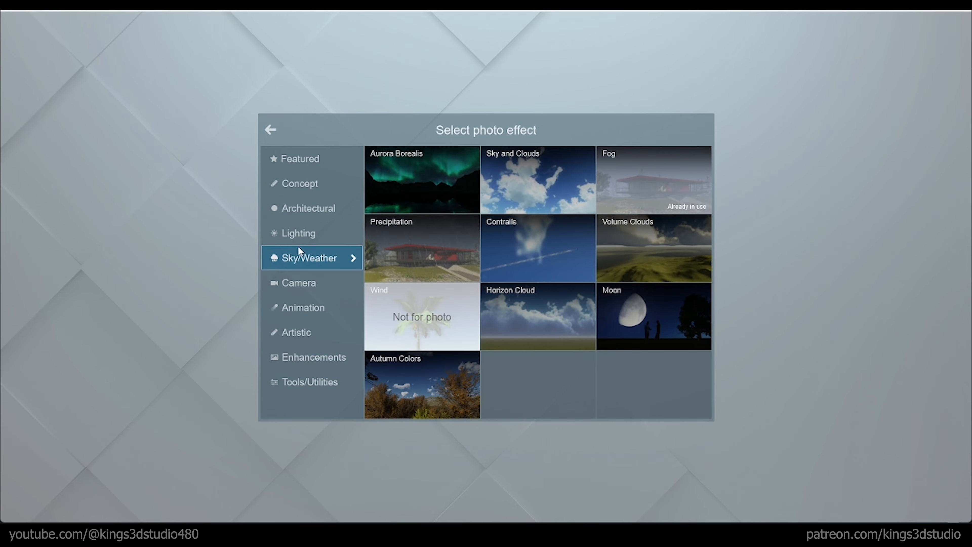
{"action": "left_click", "coordinate": [398, 252]}
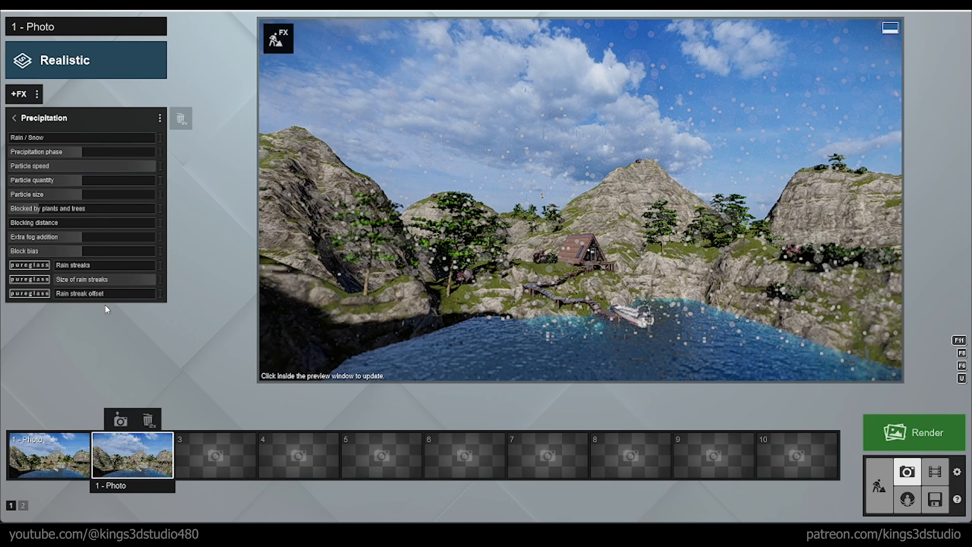
{"action": "left_click_drag", "start_coordinate": [37, 138], "coordinate": [79, 174]}
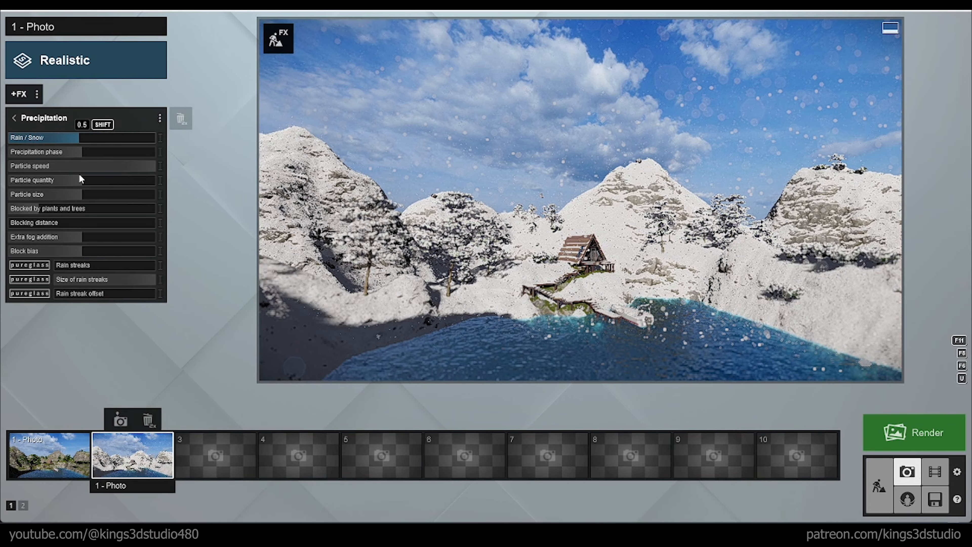
{"action": "left_click_drag", "start_coordinate": [118, 161], "coordinate": [90, 164]}
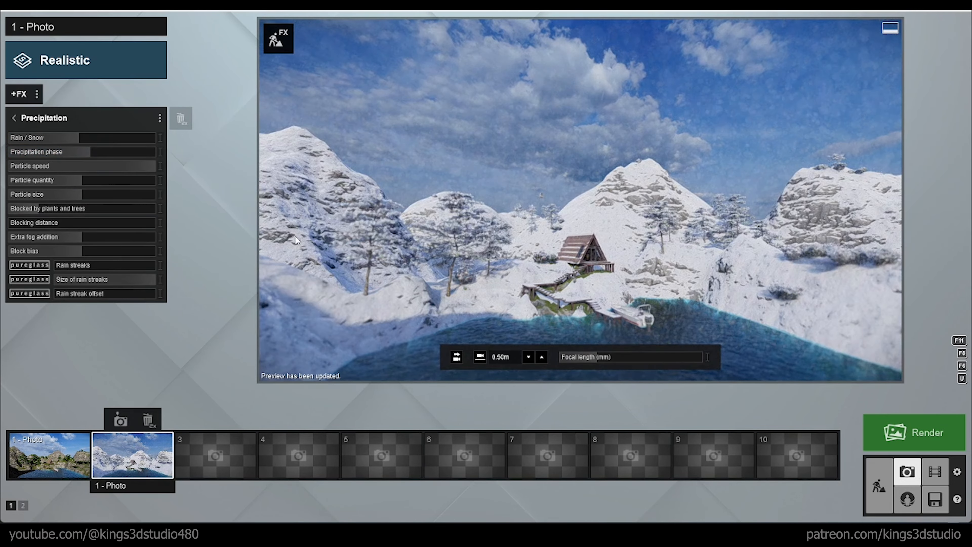
{"action": "left_click", "coordinate": [19, 121]}
Step: Replace the second photo's Real Skies sky with the first one in the Evening category
{"action": "left_click", "coordinate": [51, 215]}
{"action": "left_click", "coordinate": [61, 137]}
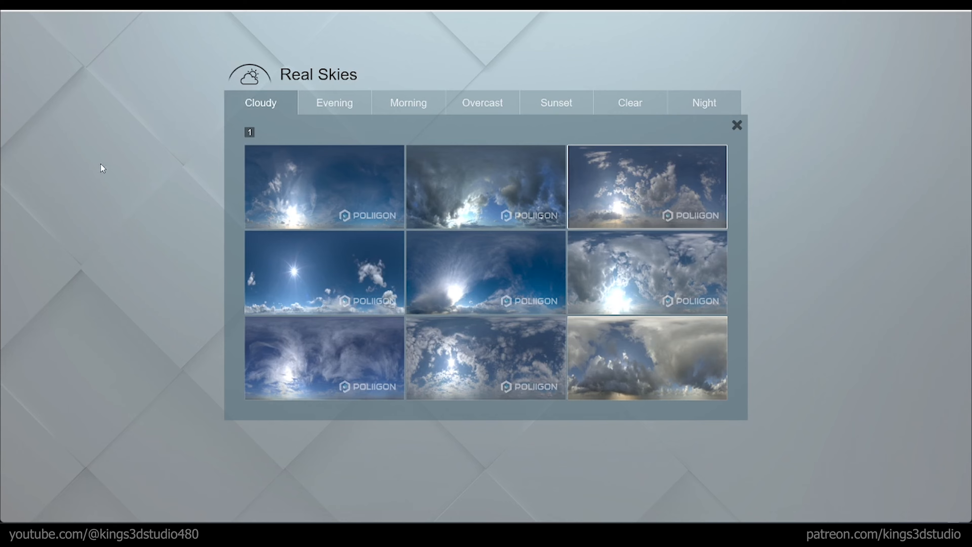
{"action": "left_click", "coordinate": [346, 103]}
{"action": "left_click", "coordinate": [249, 200]}
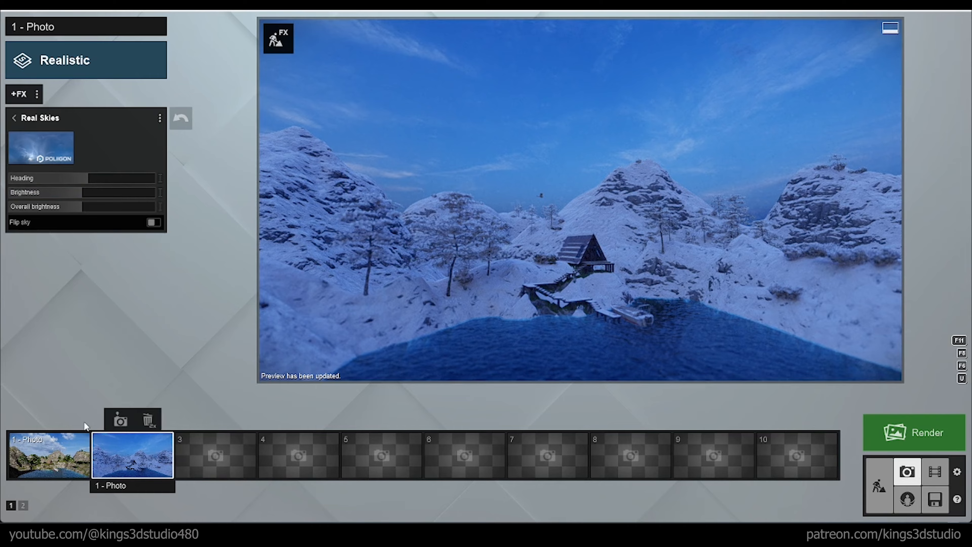
{"action": "left_click", "coordinate": [15, 118]}
Step: In Build mode, make Layer 3 active and place a Line Light on the A-frame cabin's interior floor
{"action": "left_click", "coordinate": [879, 486]}
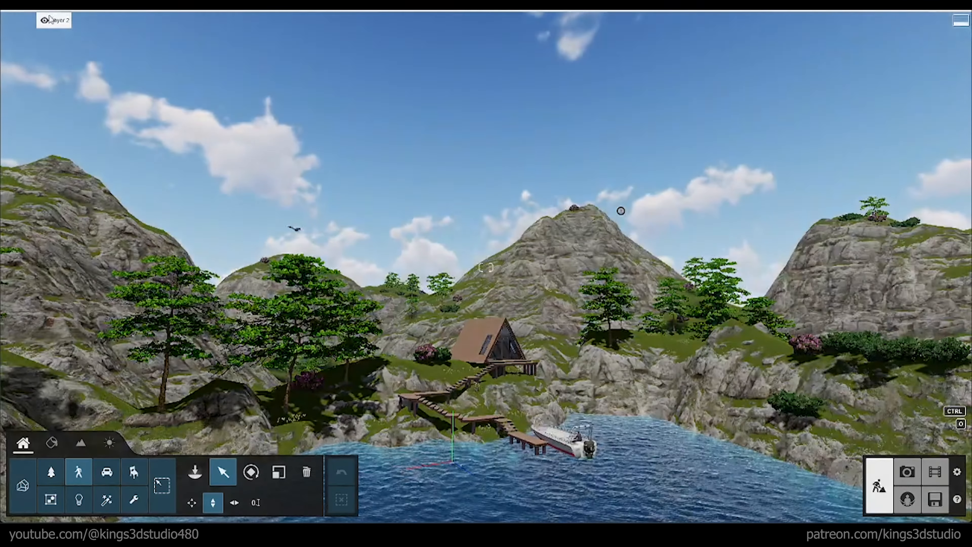
{"action": "left_click", "coordinate": [105, 23]}
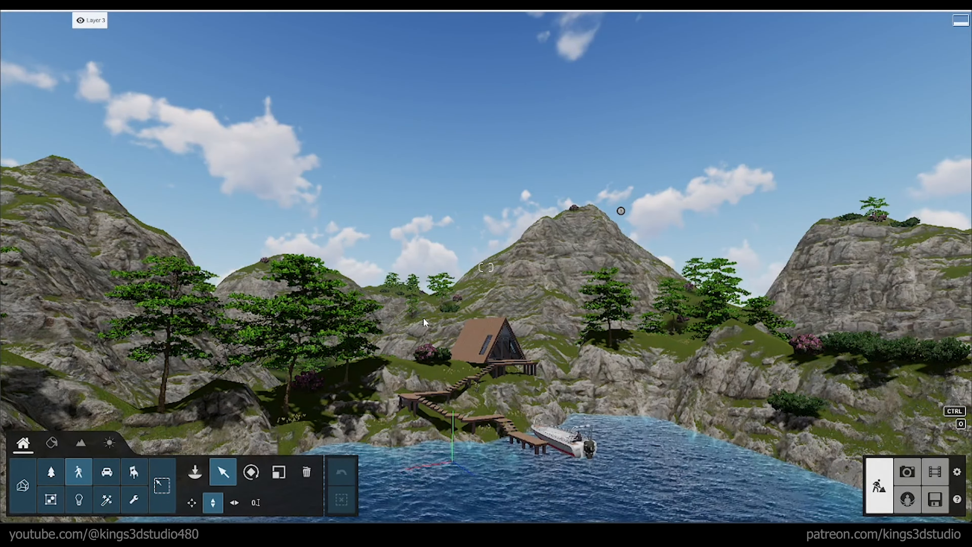
{"action": "key", "text": "w"}
{"action": "right_click_drag", "start_coordinate": [425, 323], "coordinate": [432, 381]}
{"action": "key", "text": "w"}
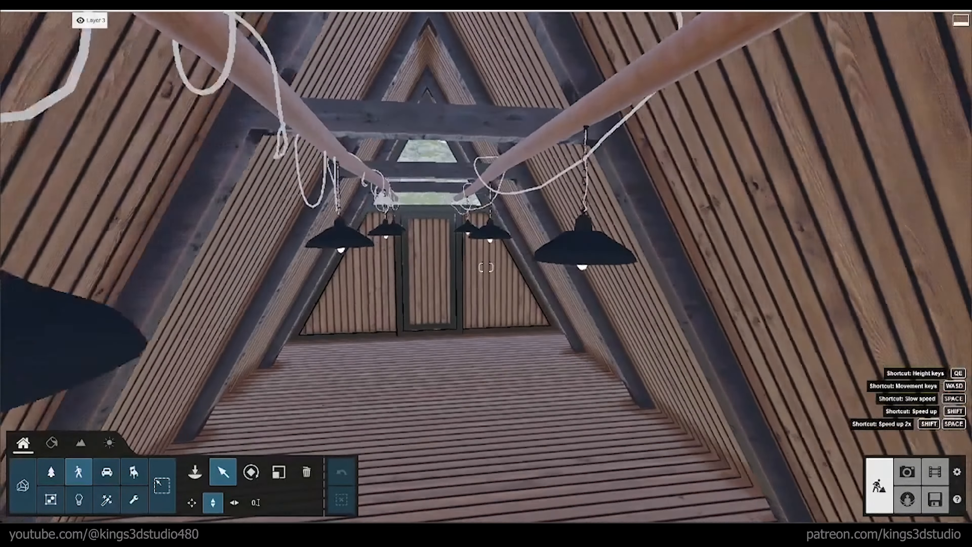
{"action": "key", "text": "s"}
{"action": "right_click_drag", "start_coordinate": [467, 366], "coordinate": [459, 352]}
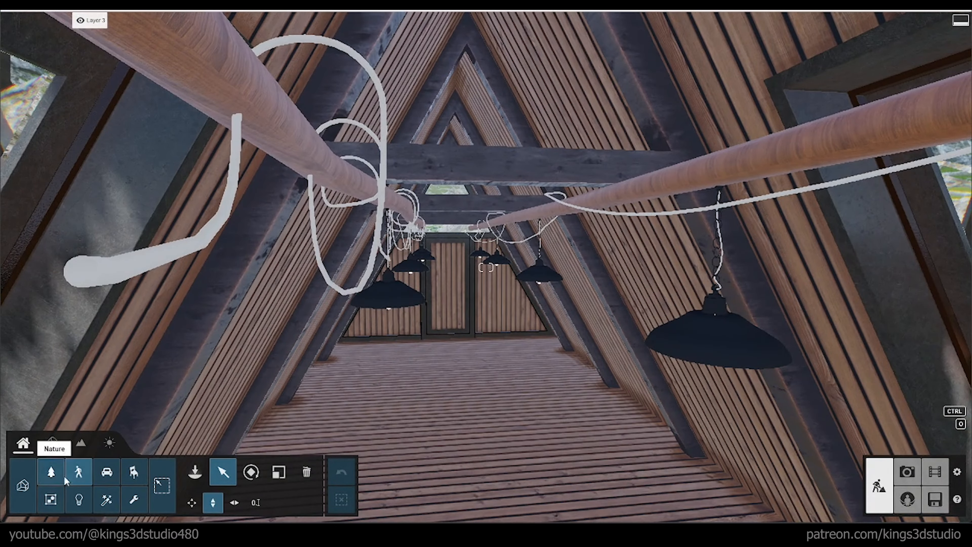
{"action": "left_click", "coordinate": [195, 472]}
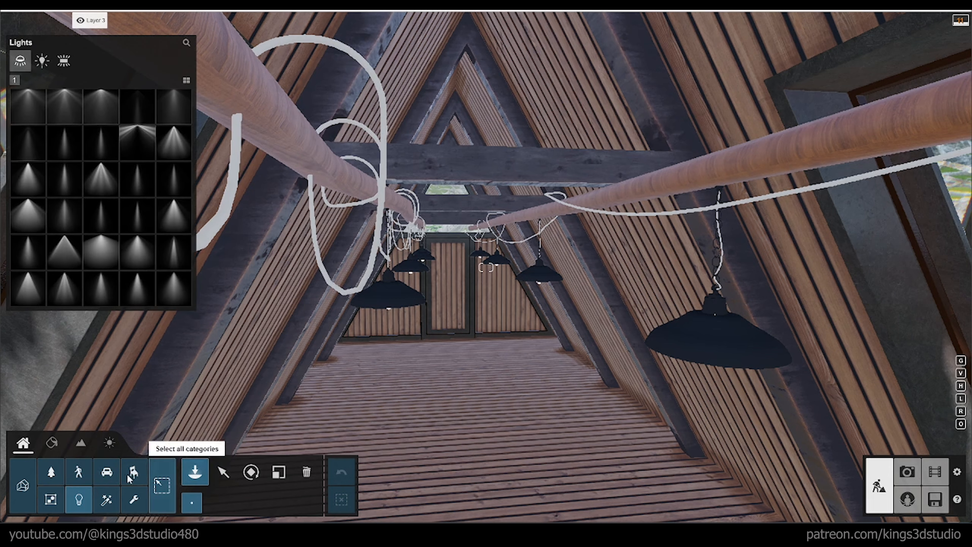
{"action": "left_click", "coordinate": [64, 60]}
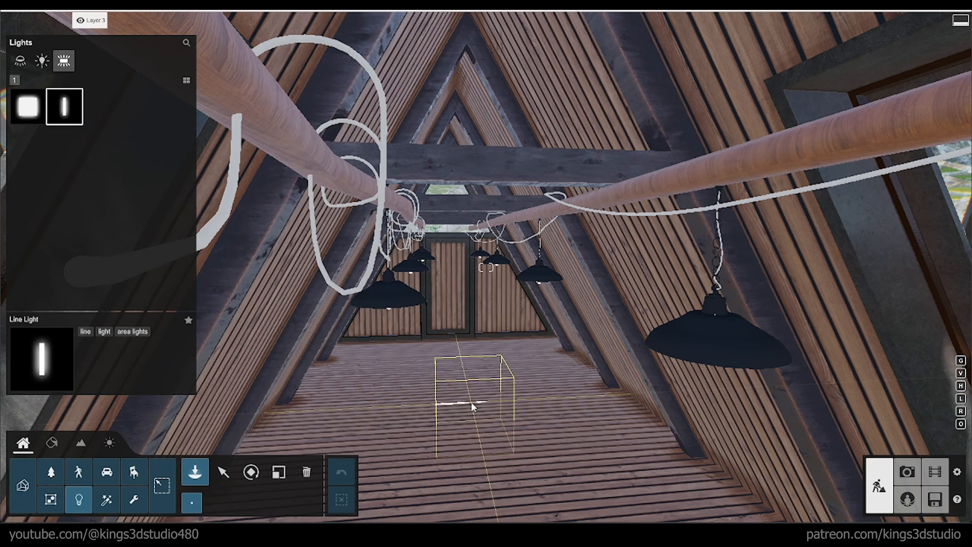
{"action": "left_click", "coordinate": [472, 402]}
Step: Select the line light and raise it well above the cabin floor
{"action": "left_click", "coordinate": [223, 472]}
{"action": "left_click", "coordinate": [476, 404]}
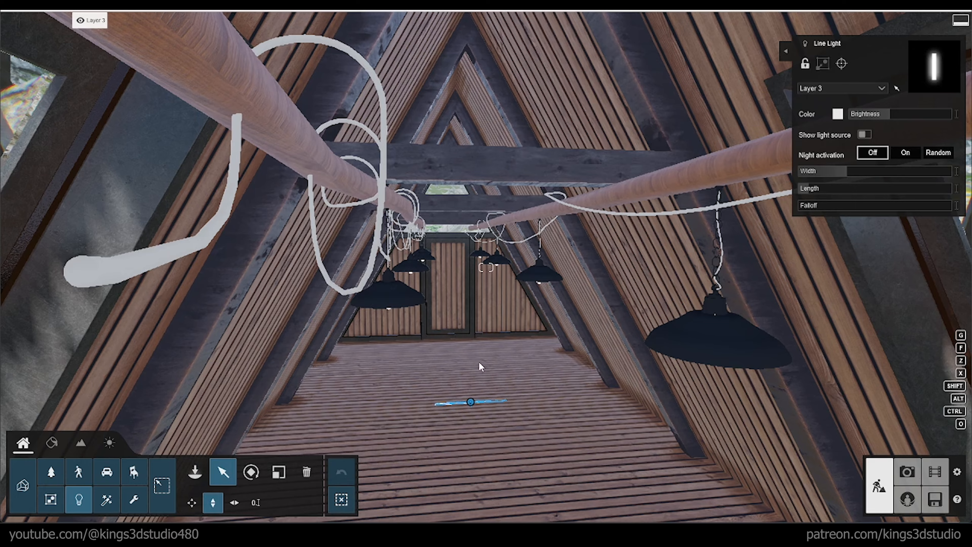
{"action": "left_click_drag", "start_coordinate": [471, 403], "coordinate": [473, 360]}
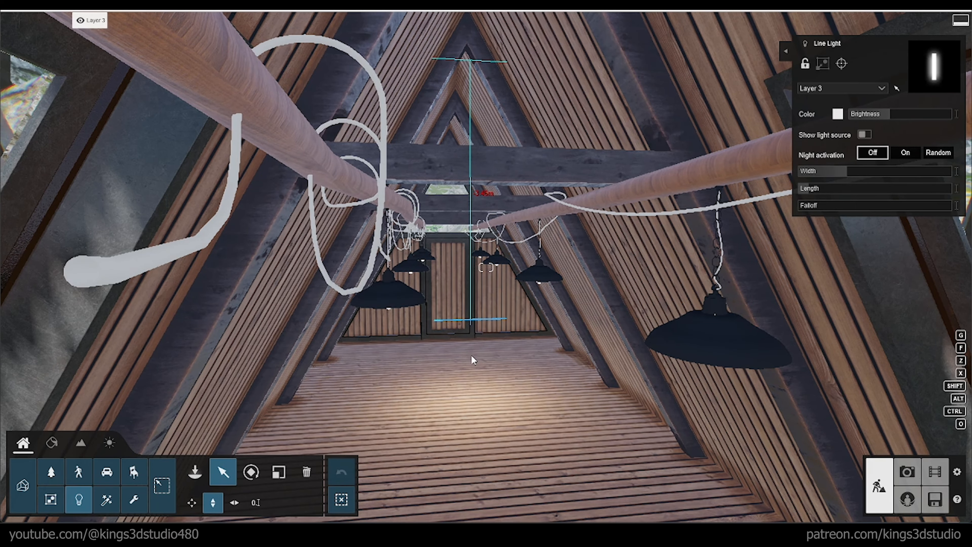
Step: Reposition the line light horizontally inside the cabin and increase its brightness to about three quarters of the range
{"action": "right_click_drag", "start_coordinate": [452, 339], "coordinate": [620, 429]}
{"action": "left_click_drag", "start_coordinate": [215, 144], "coordinate": [293, 245]}
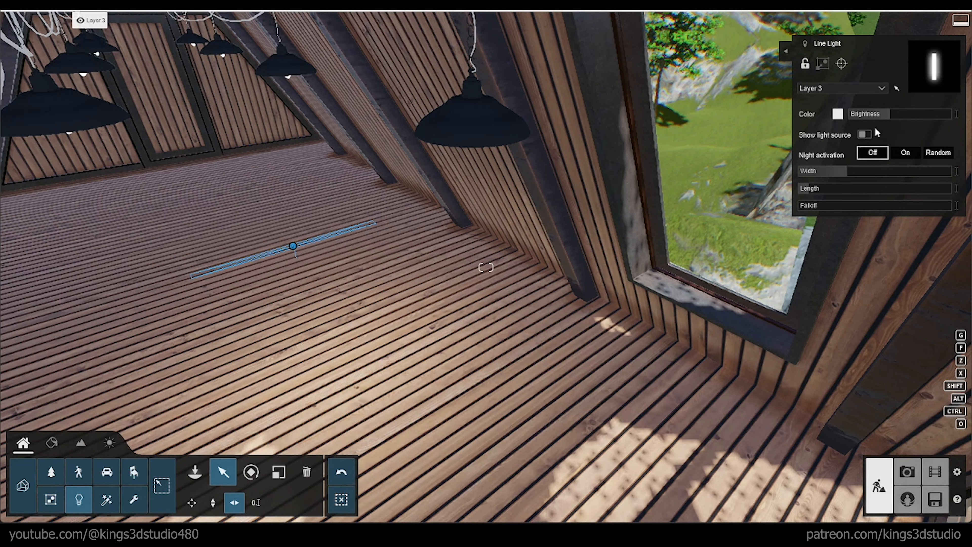
{"action": "left_click_drag", "start_coordinate": [890, 114], "coordinate": [929, 114]}
{"action": "left_click_drag", "start_coordinate": [293, 246], "coordinate": [240, 217]}
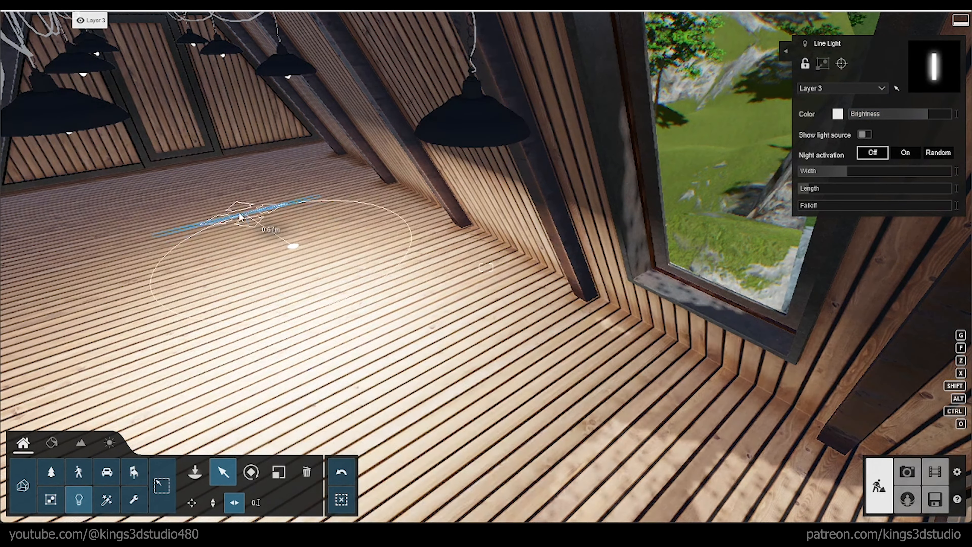
Step: Flip the line light's orientation so that it shines up toward the cabin roof
{"action": "left_click", "coordinate": [250, 473]}
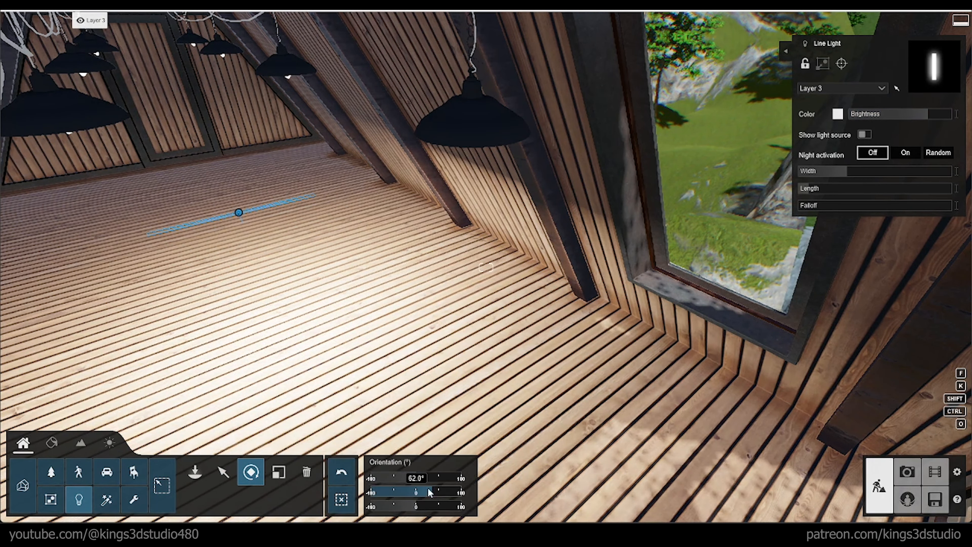
{"action": "left_click_drag", "start_coordinate": [429, 493], "coordinate": [475, 496]}
{"action": "right_click_drag", "start_coordinate": [360, 368], "coordinate": [373, 343]}
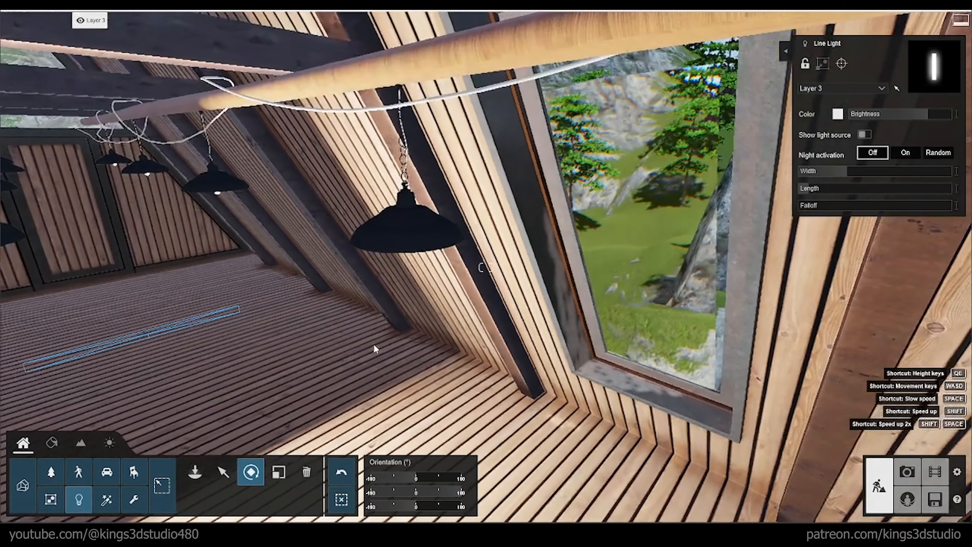
Step: Return to Photo mode and review the summer photo and the snowy evening photo with the cabin lighting
{"action": "key", "text": "shift+1"}
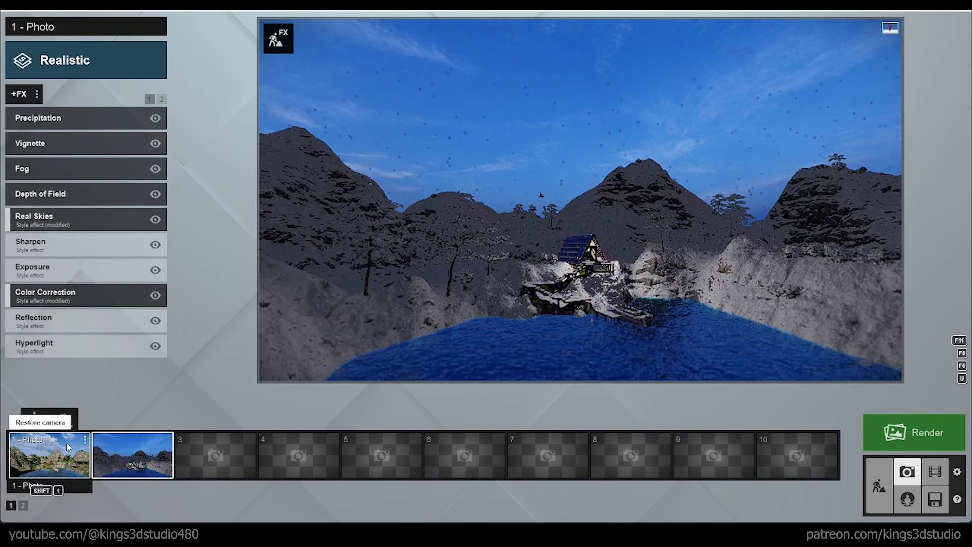
{"action": "left_click", "coordinate": [50, 456]}
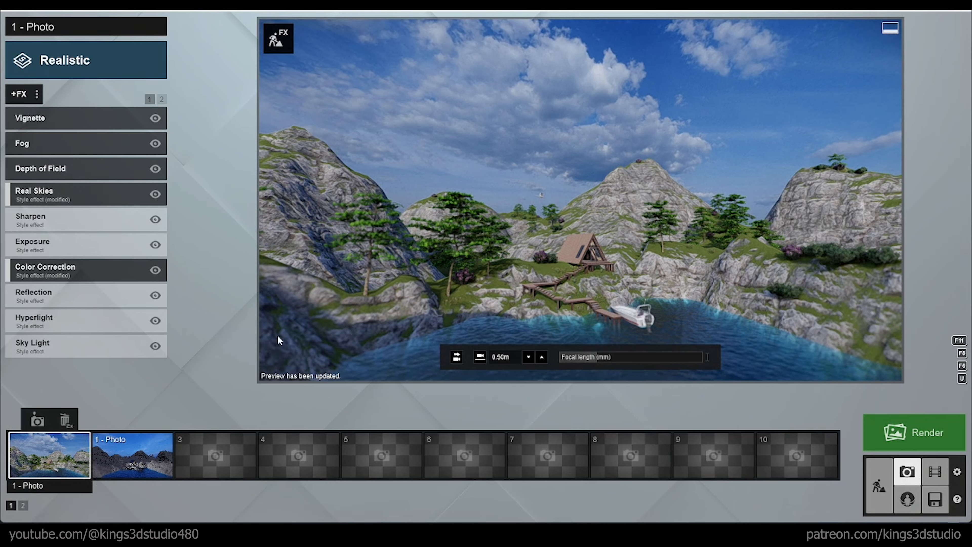
{"action": "left_click", "coordinate": [132, 455]}
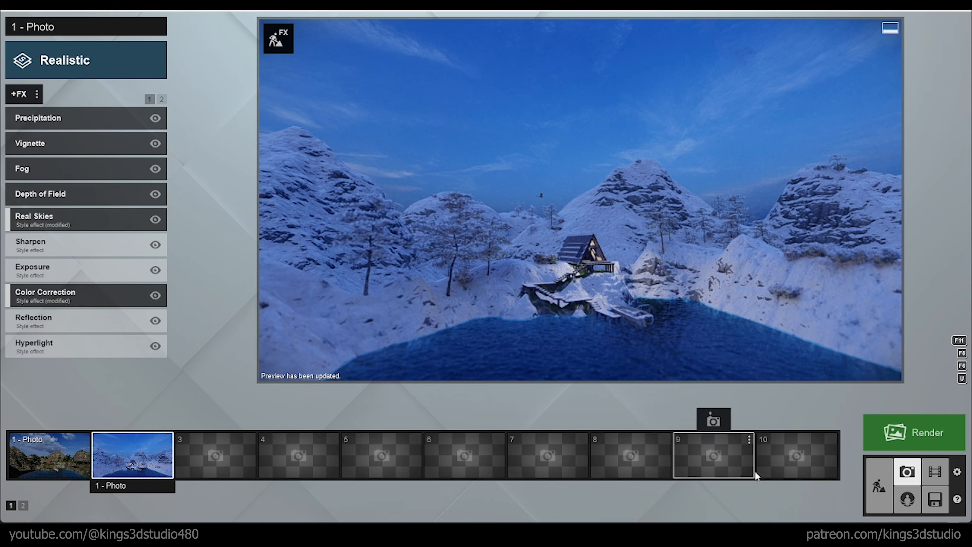
Step: Try Ice as the lake's water type in Build mode and preview it in the snowy evening photo
{"action": "left_click", "coordinate": [868, 479]}
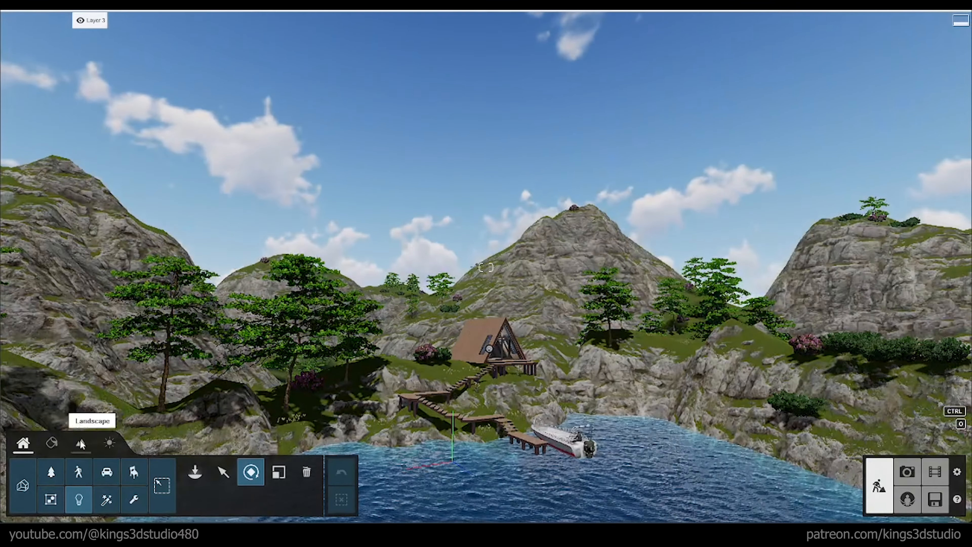
{"action": "left_click", "coordinate": [77, 474]}
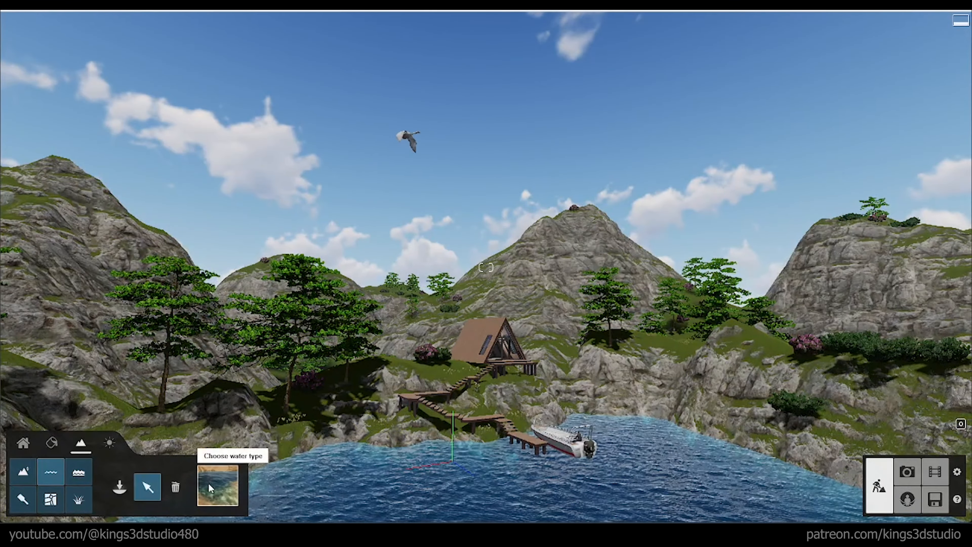
{"action": "left_click", "coordinate": [208, 483]}
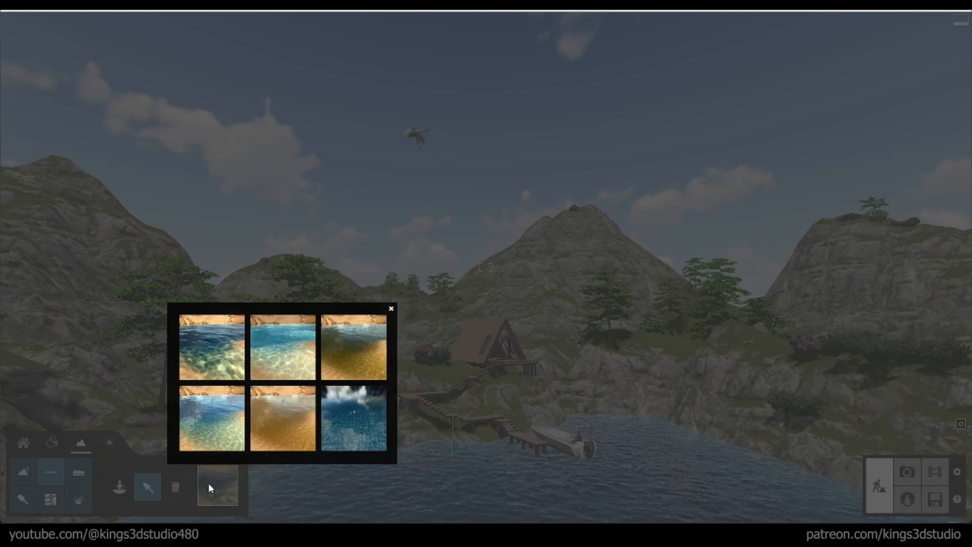
{"action": "left_click", "coordinate": [351, 422]}
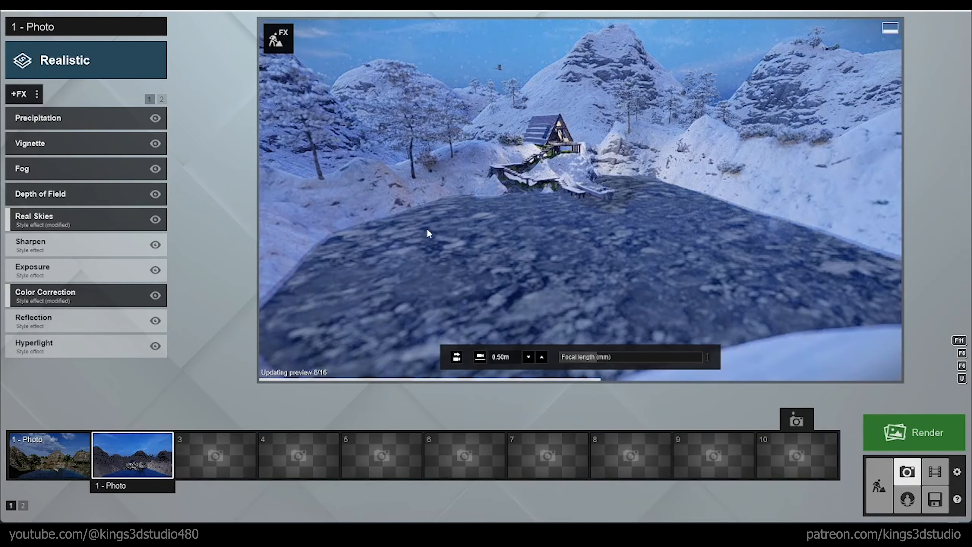
Step: Back in Build mode, replace the lake's ice with a clear blue open-water type
{"action": "left_click", "coordinate": [880, 486]}
{"action": "left_click", "coordinate": [226, 493]}
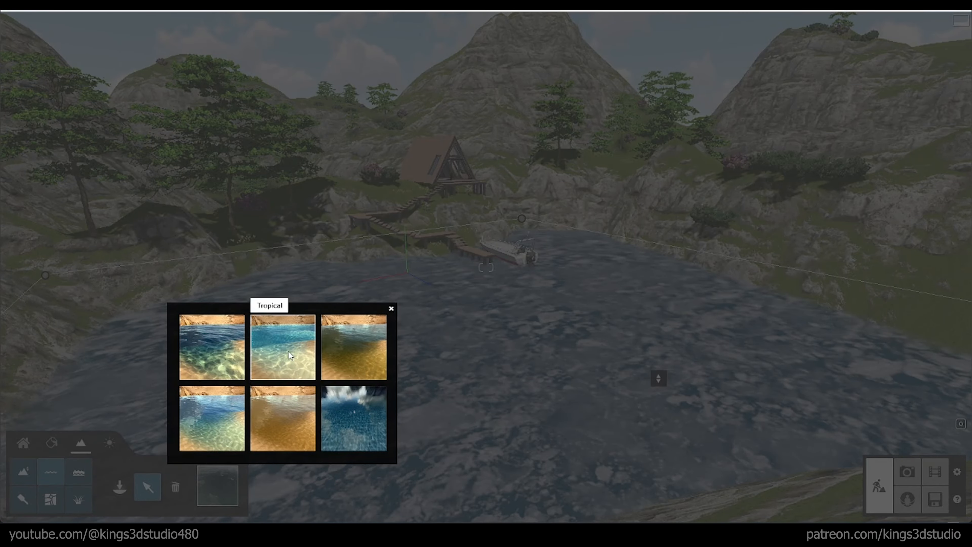
{"action": "left_click", "coordinate": [208, 432]}
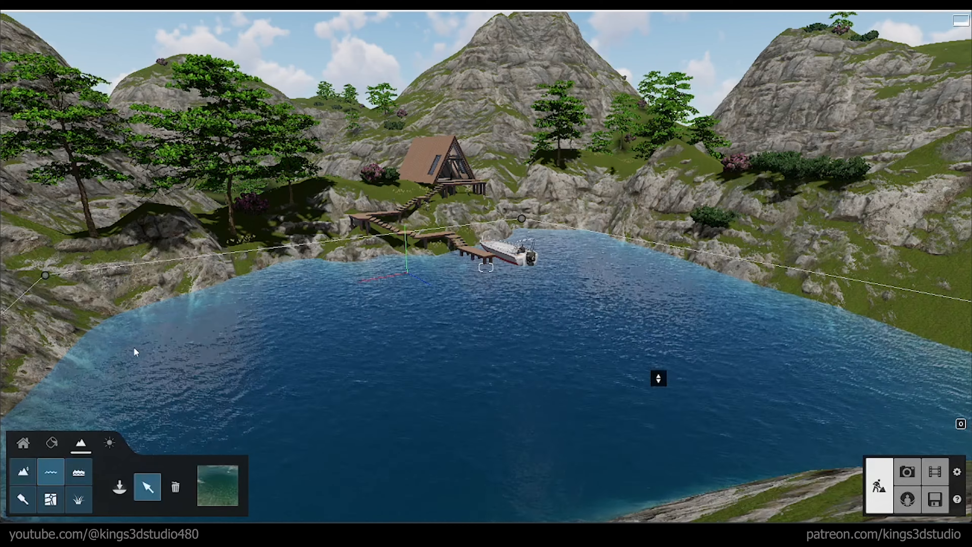
Step: In Photo mode, compare the new lake water in the summer and snowy evening photos
{"action": "left_click", "coordinate": [908, 473]}
{"action": "left_click", "coordinate": [44, 461]}
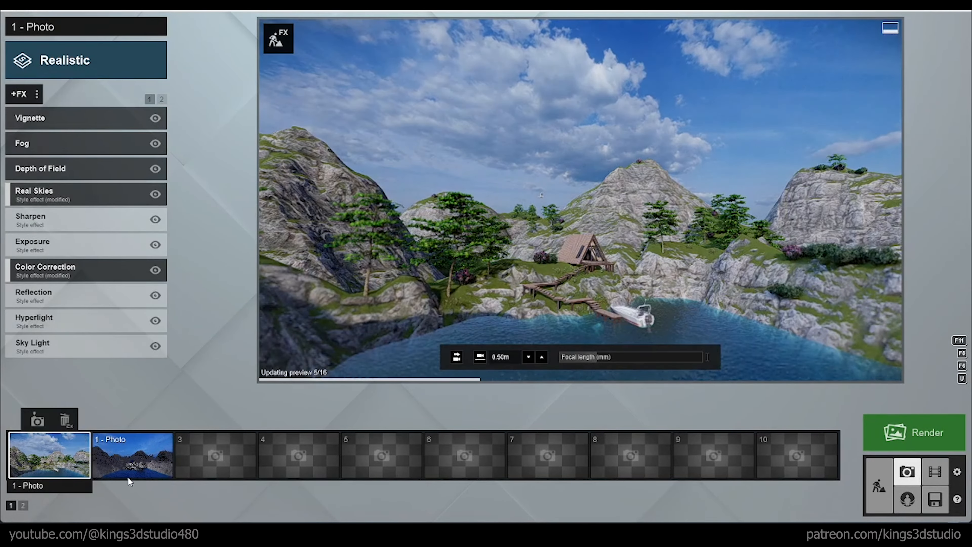
{"action": "left_click", "coordinate": [132, 460]}
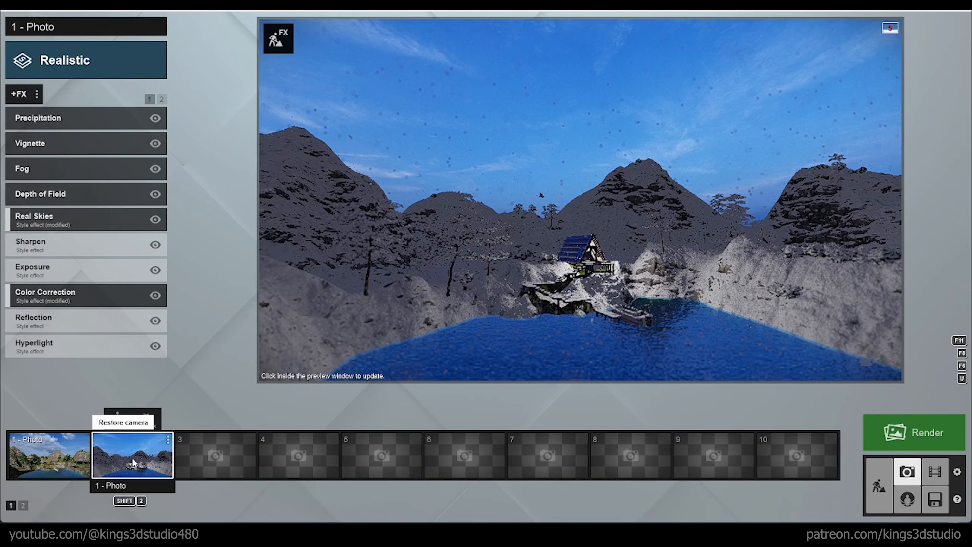
{"action": "left_click", "coordinate": [47, 443]}
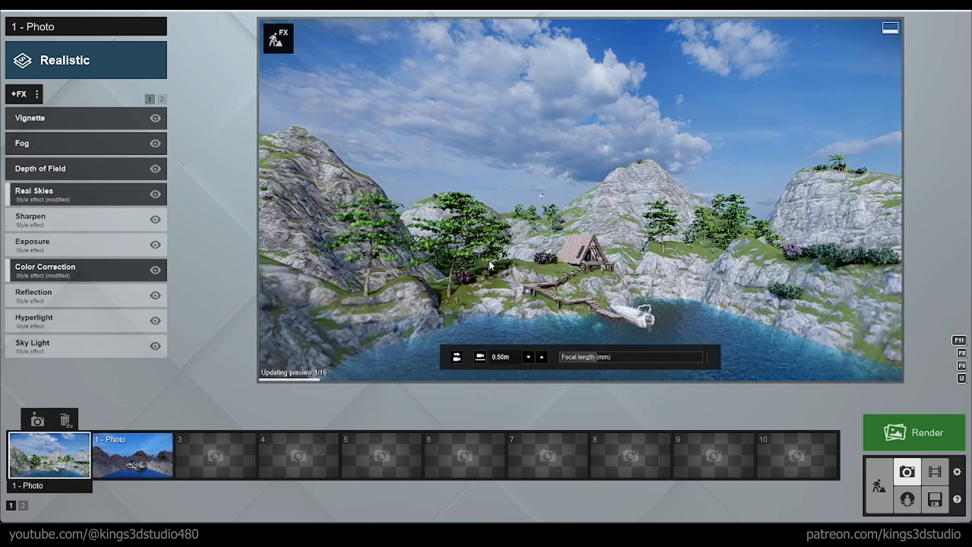
Step: Render both photos as a photo set at Print size, 3840x2160, and save the output as 01 in the Files folder
{"action": "left_click", "coordinate": [898, 436]}
{"action": "left_click", "coordinate": [341, 87]}
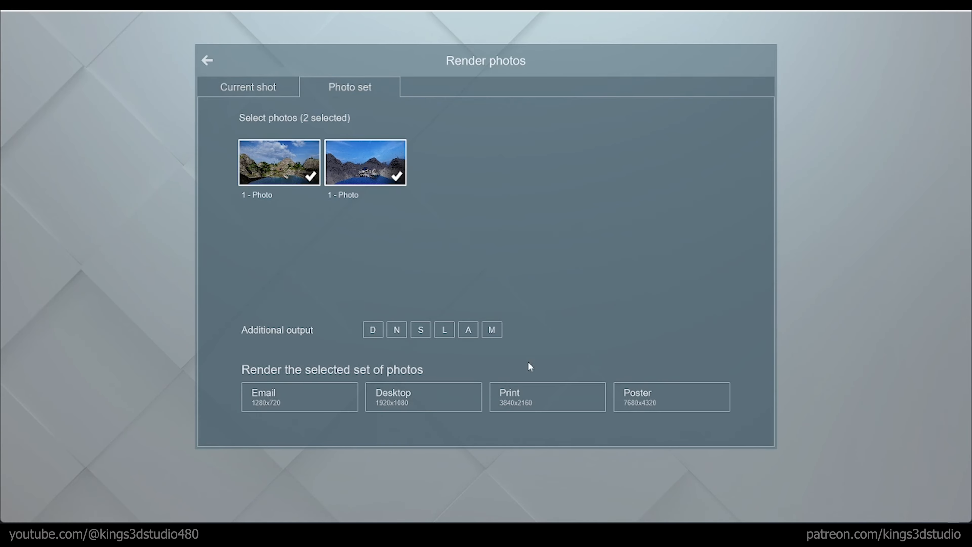
{"action": "left_click", "coordinate": [553, 397]}
{"action": "type", "text": "01"}
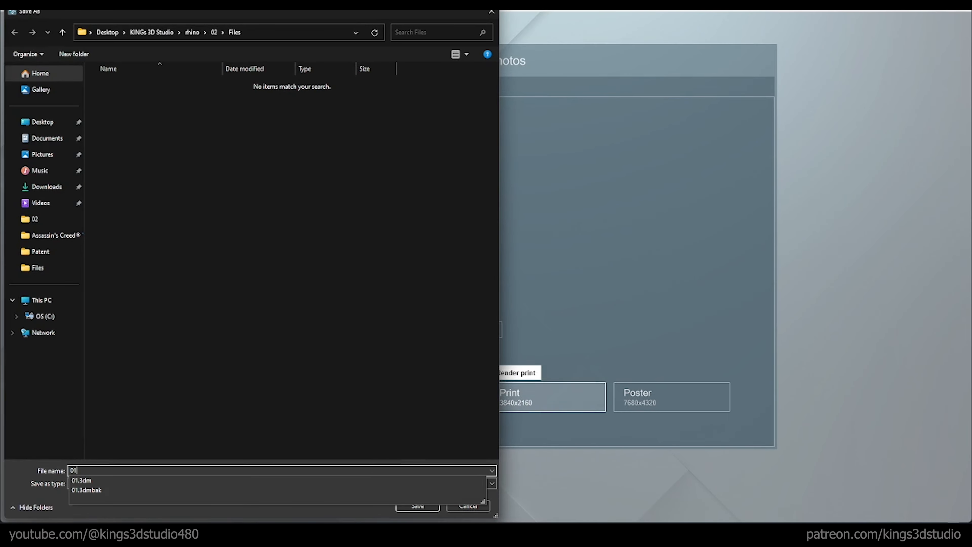
{"action": "left_click", "coordinate": [425, 506]}
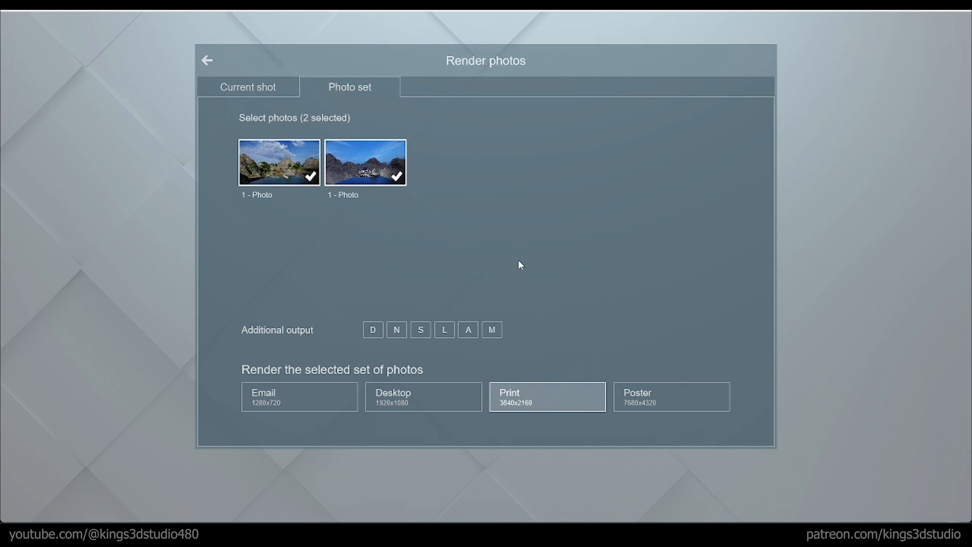